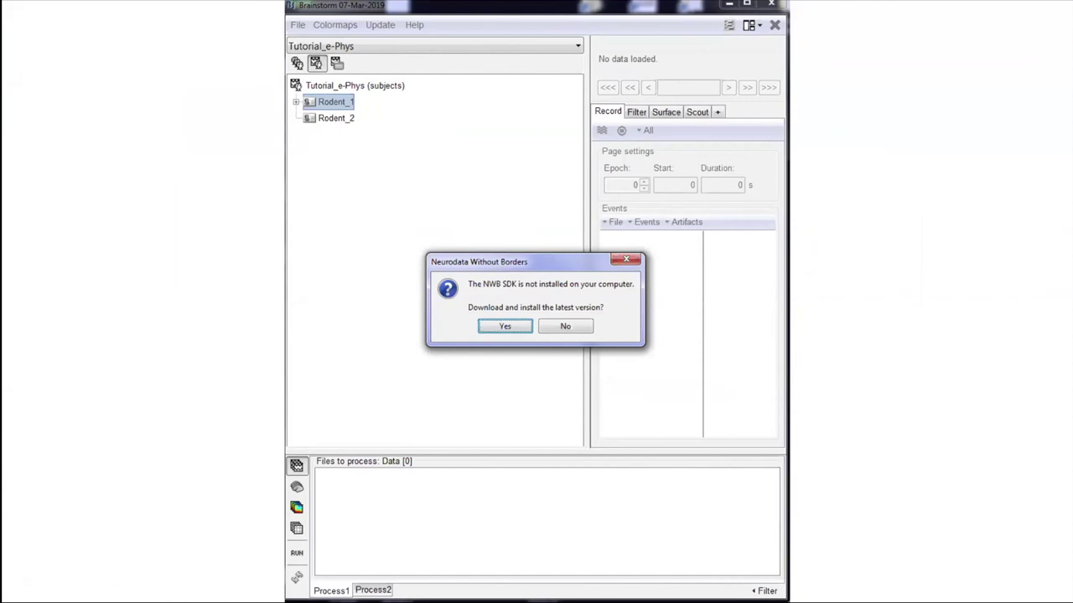
pyautogui.press('Return')
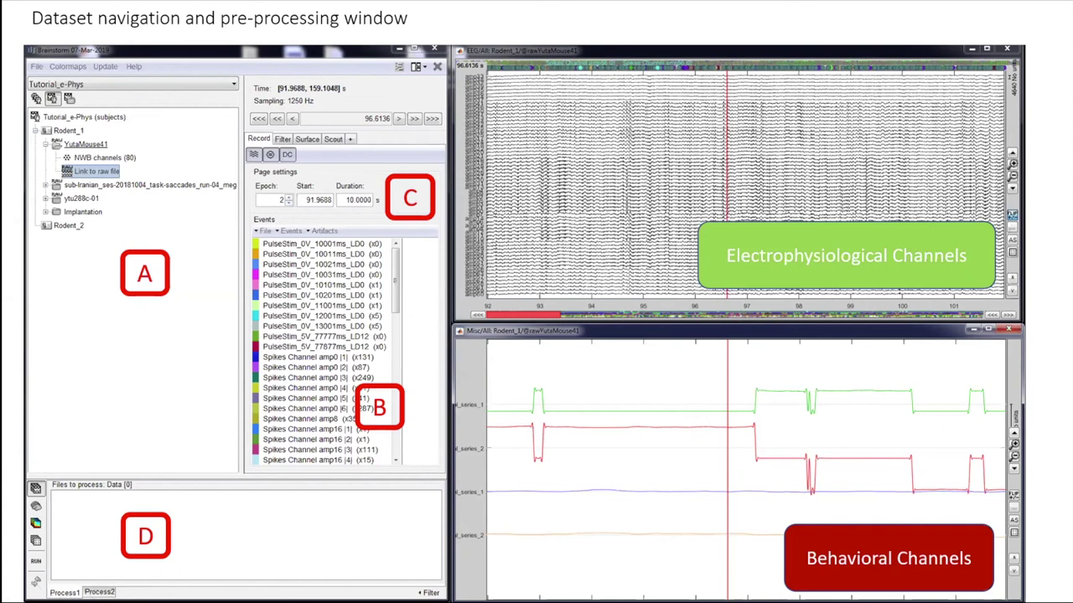
pyautogui.doubleClick(124, 157)
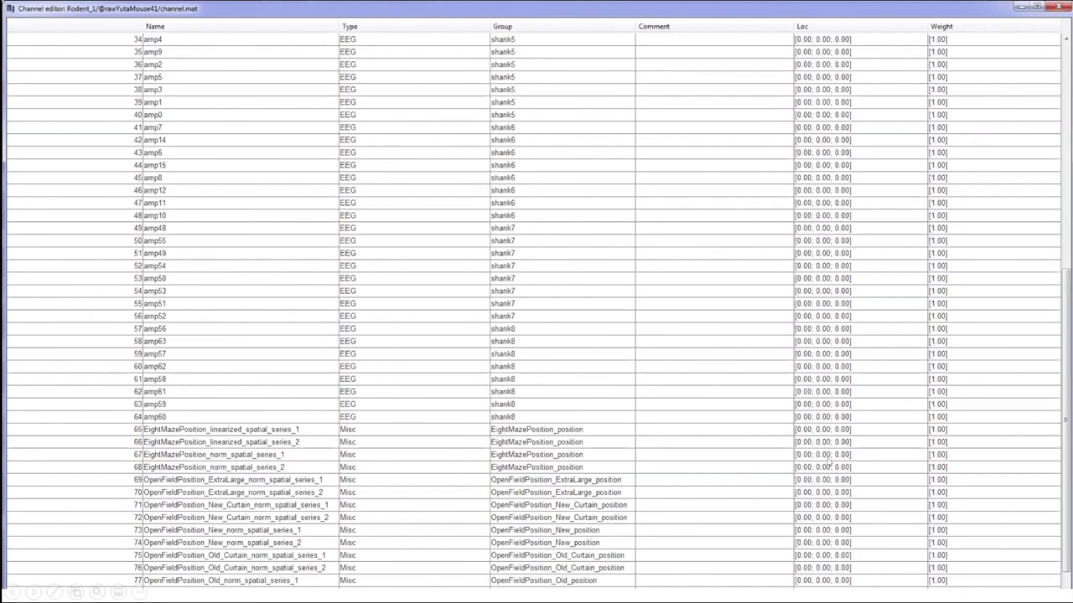
pyautogui.click(838, 461)
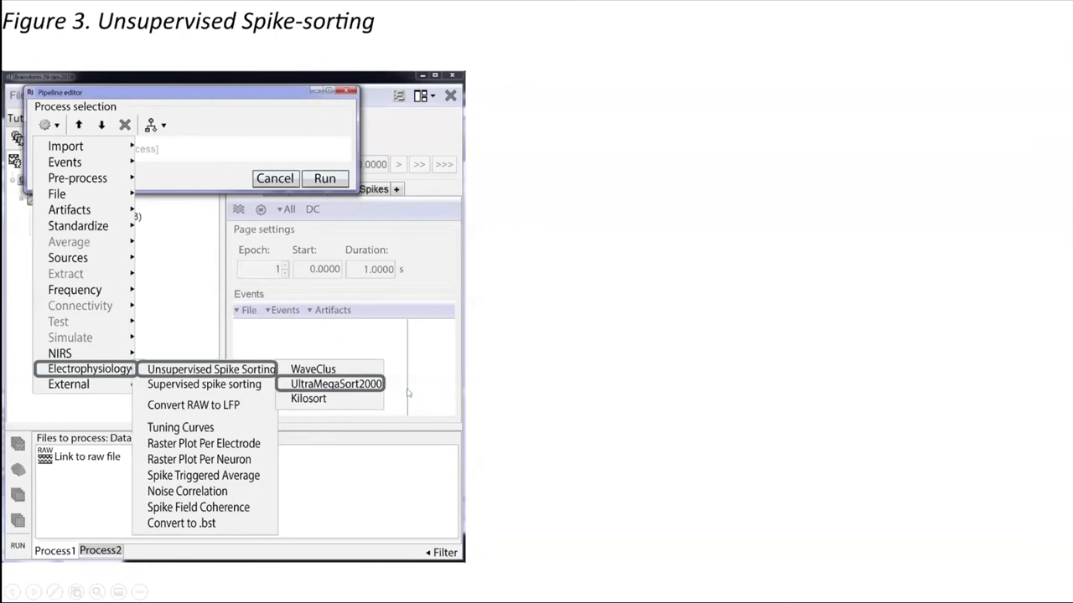
pyautogui.press('Right')
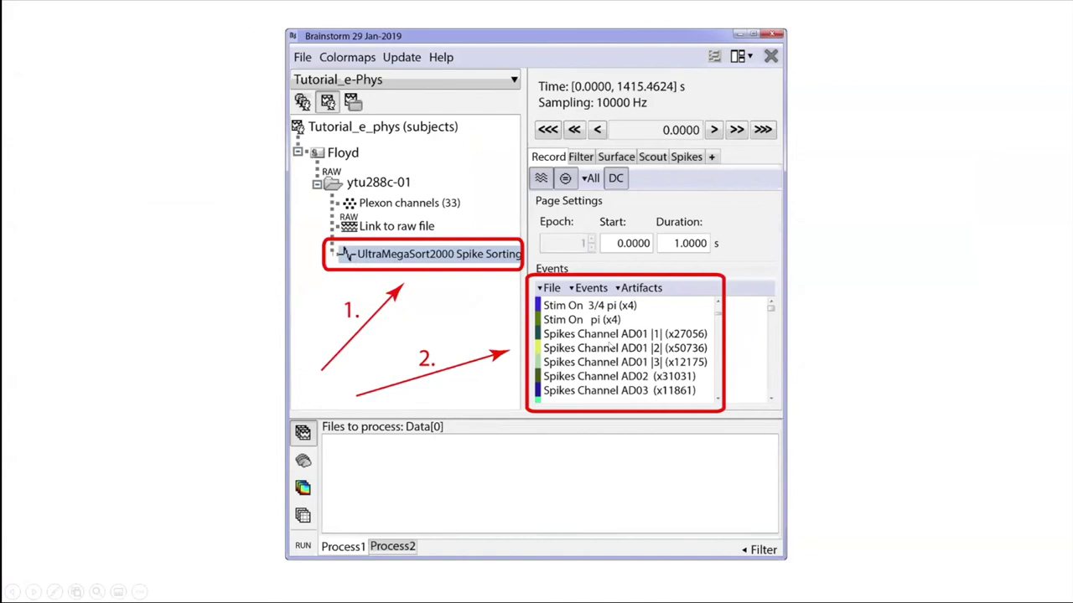
pyautogui.press('Right')
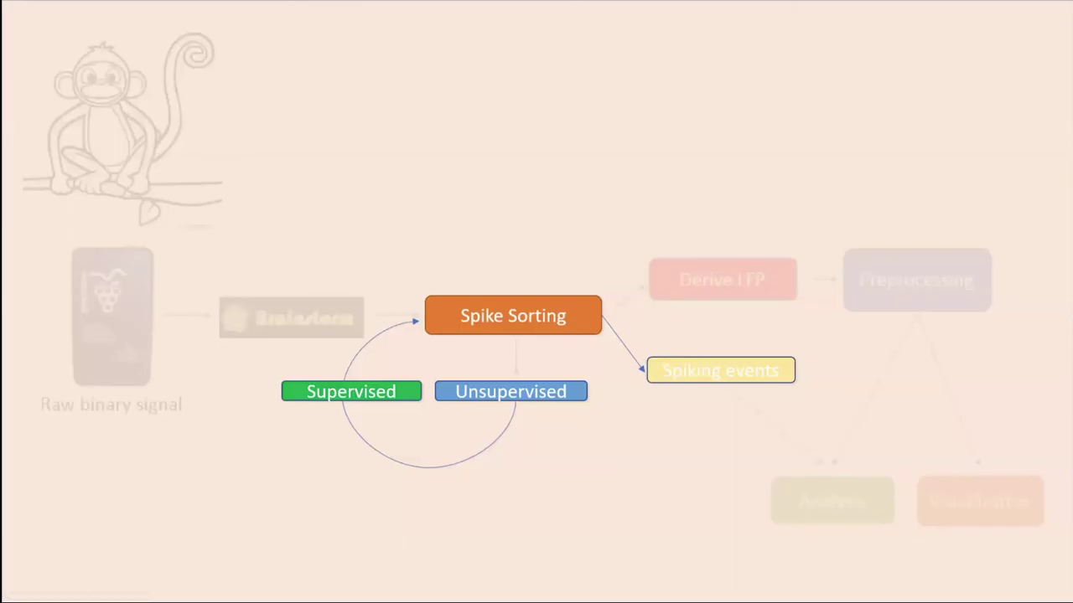
pyautogui.press('Right')
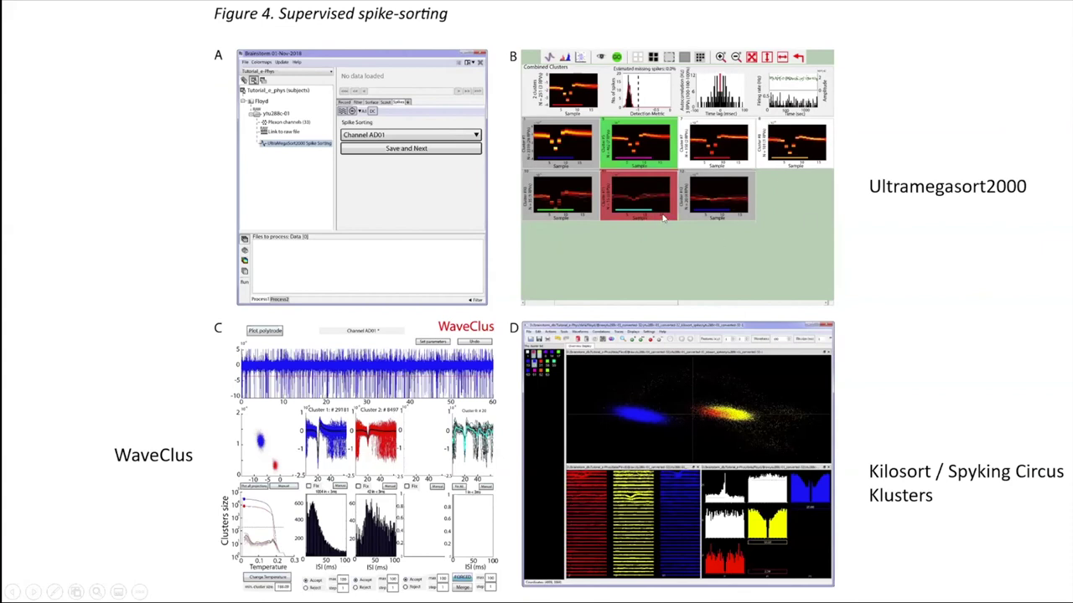
pyautogui.press('Right')
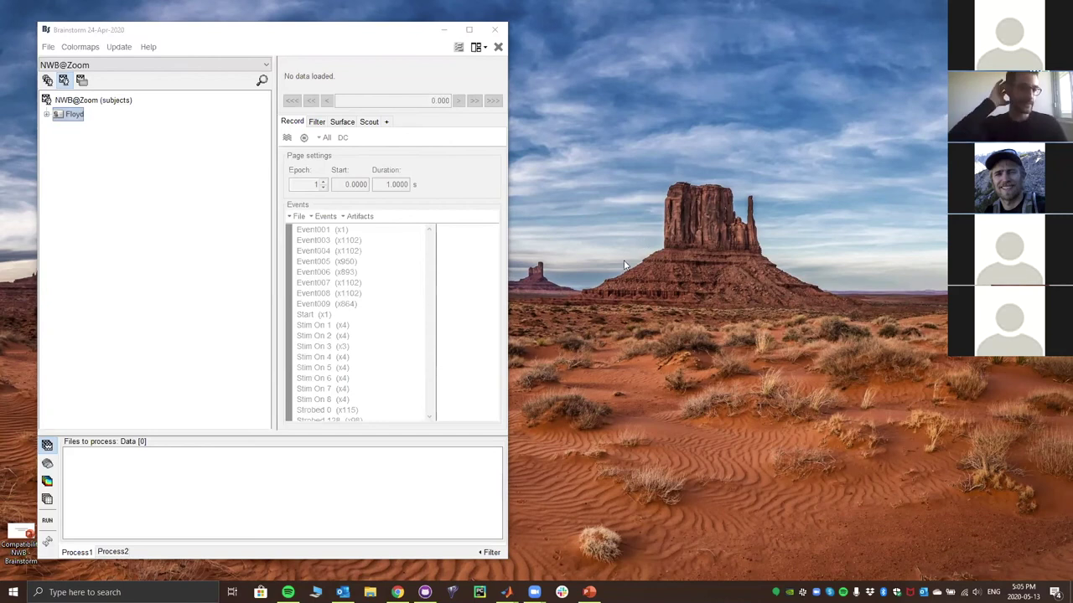
# Switch to Chrome, open the Brainstorm site's Tutorials page and look through its sections down to Invasive neurophysiology
pyautogui.click(397, 592)
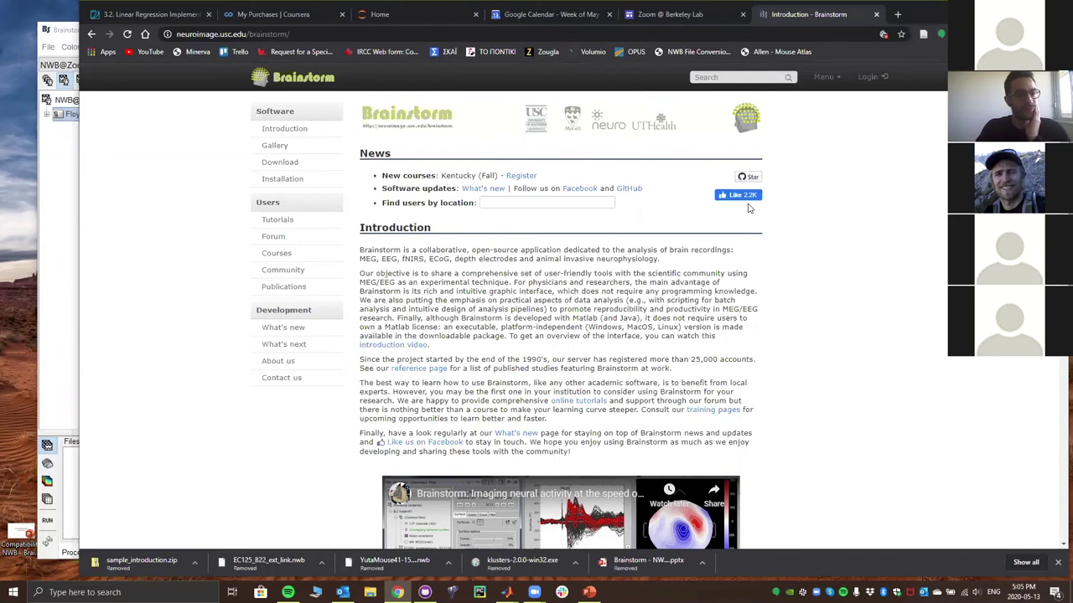
pyautogui.click(279, 221)
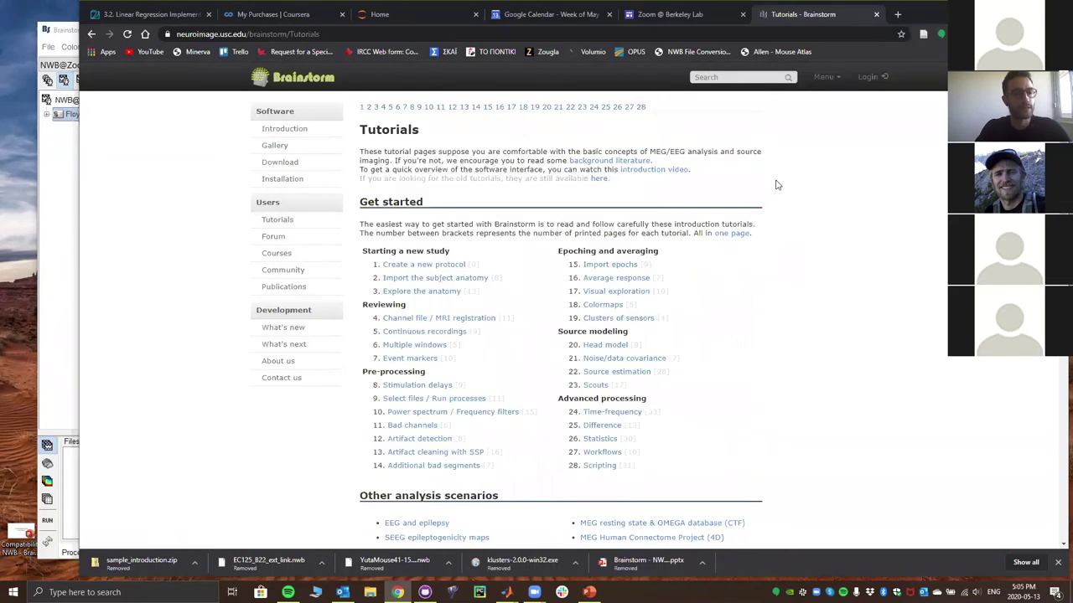
pyautogui.scroll(-1, 776, 184)
pyautogui.scroll(-2, 753, 183)
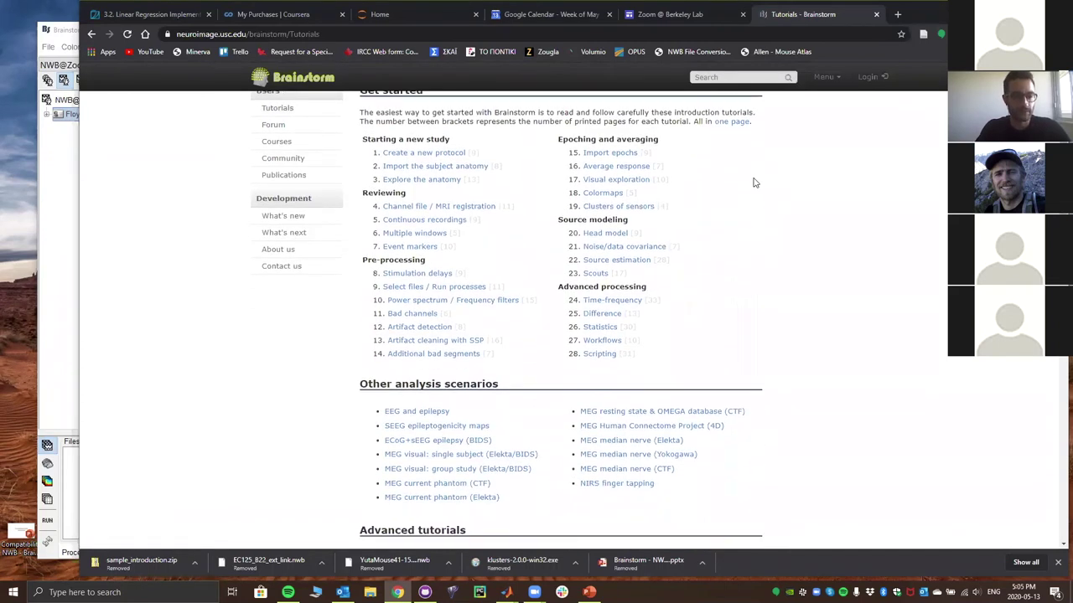
pyautogui.scroll(-1, 754, 183)
pyautogui.scroll(2, 726, 182)
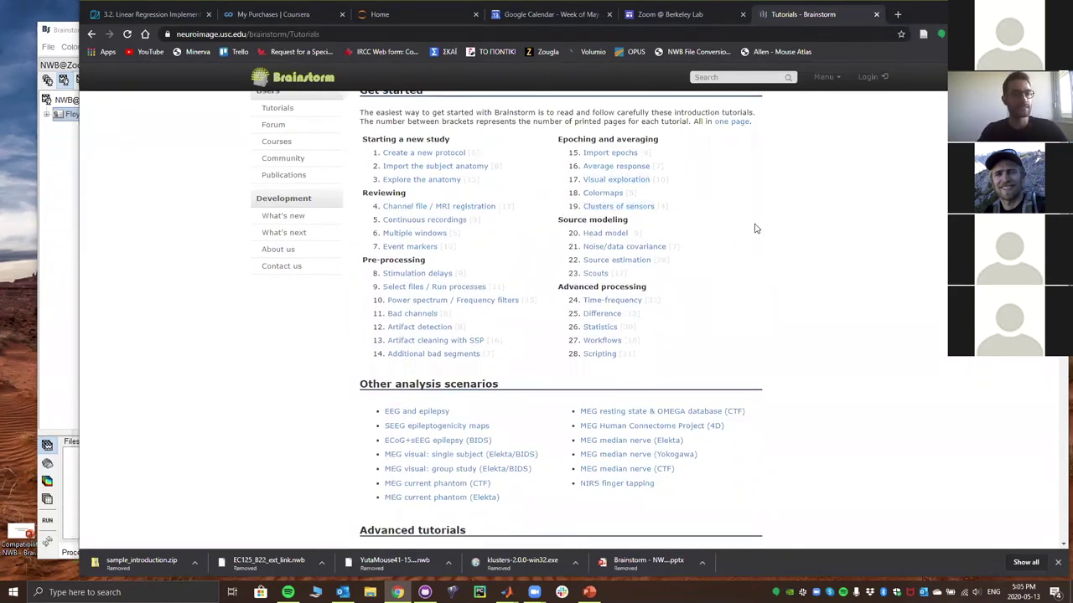
pyautogui.scroll(-4, 668, 296)
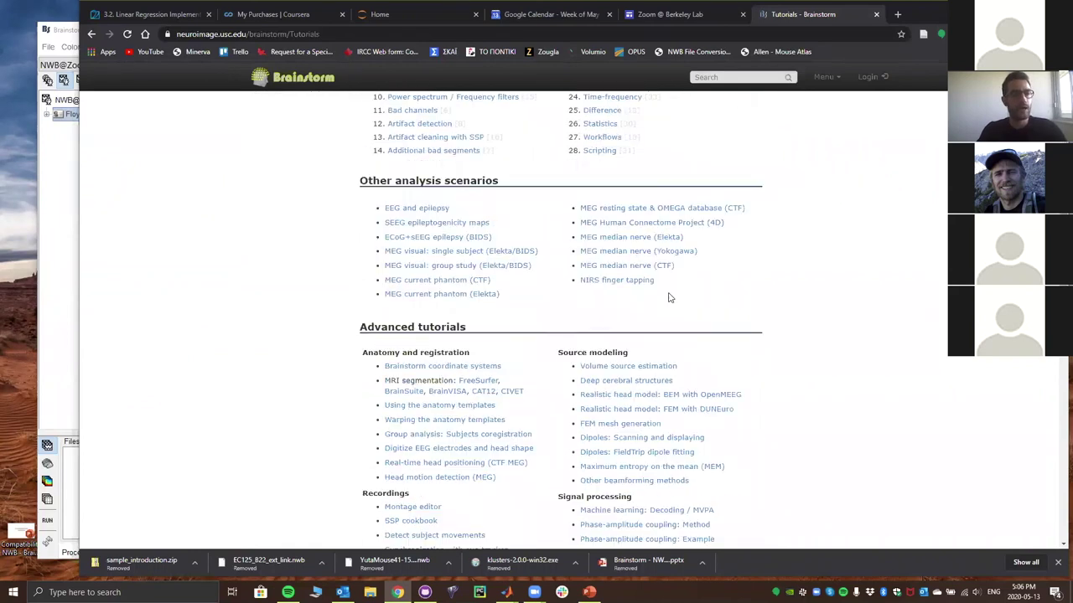
pyautogui.scroll(-4, 721, 251)
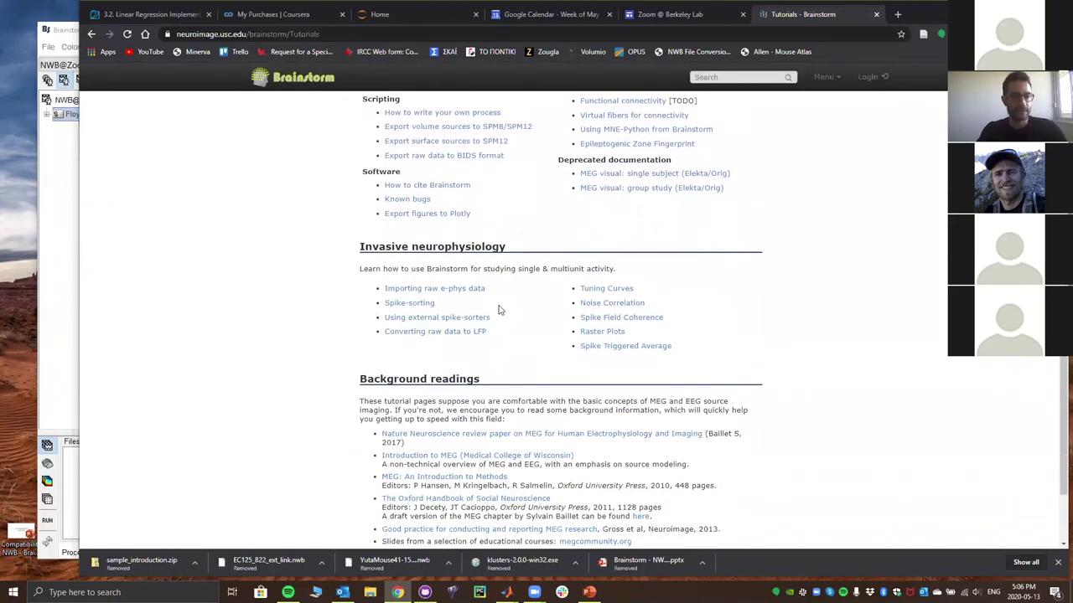
pyautogui.scroll(5, 724, 226)
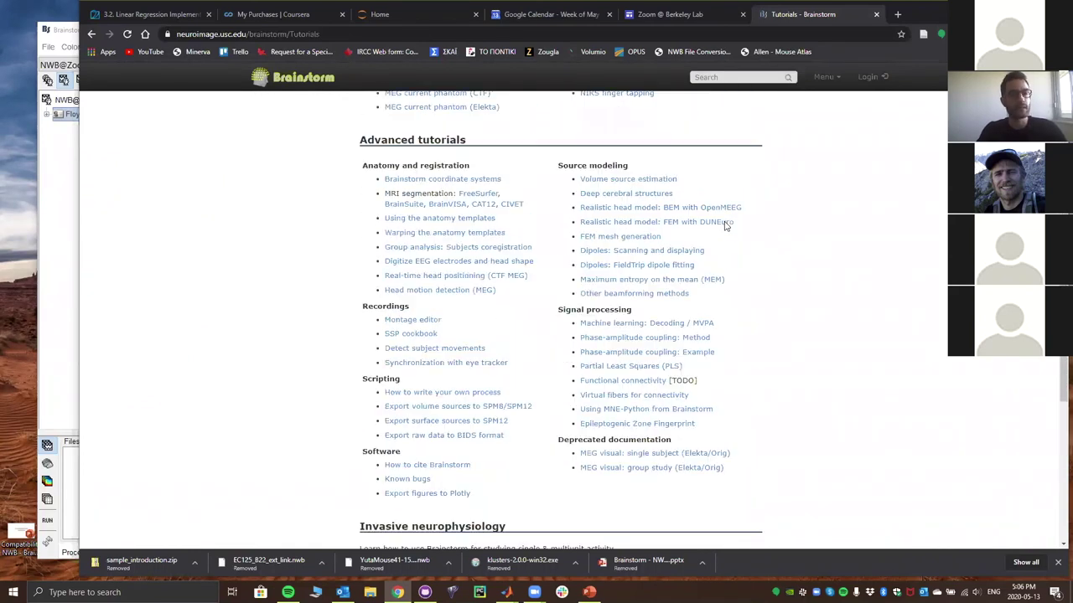
pyautogui.scroll(3, 725, 226)
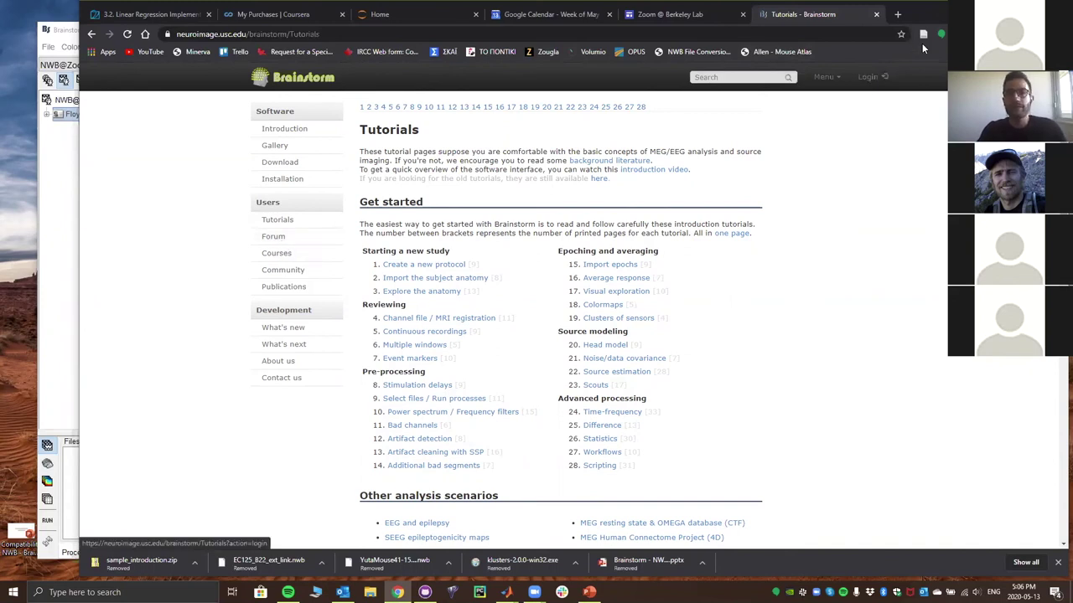
pyautogui.press('super+Down')
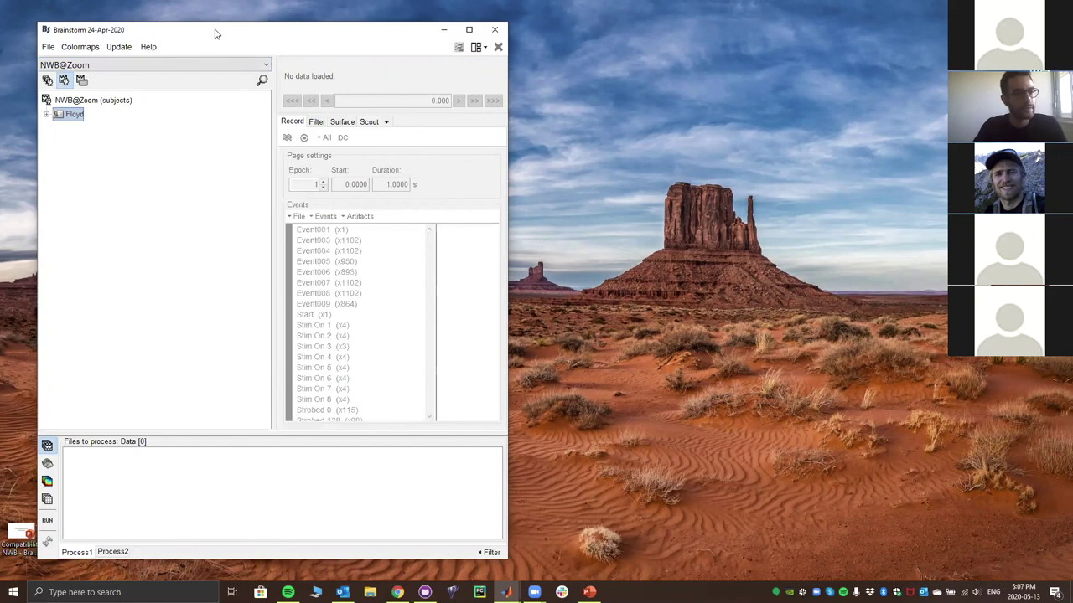
pyautogui.moveTo(214, 33); pyautogui.dragTo(187, 34)
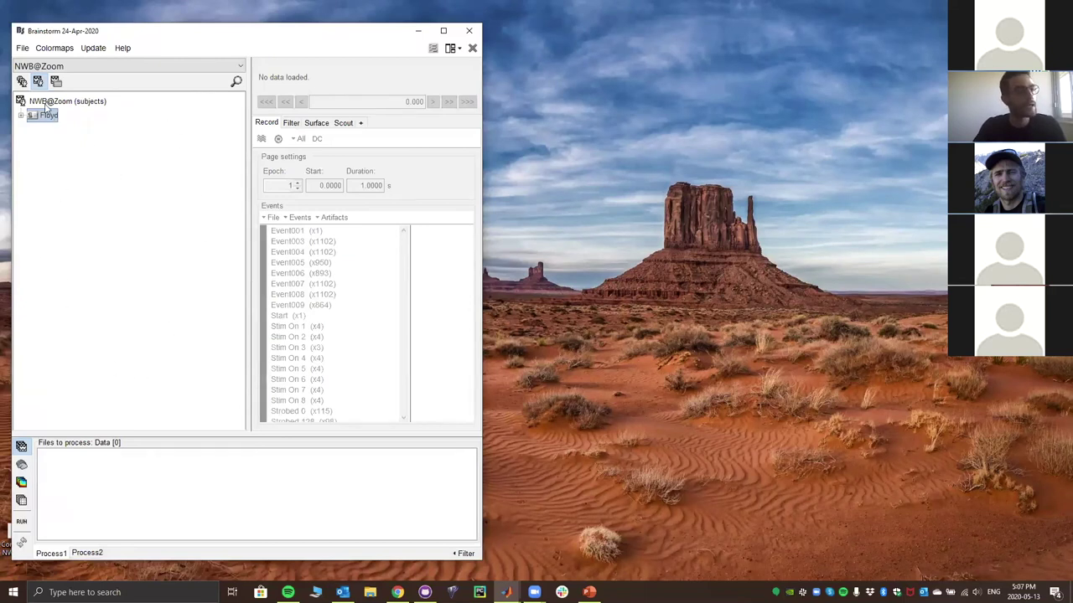
pyautogui.click(22, 48)
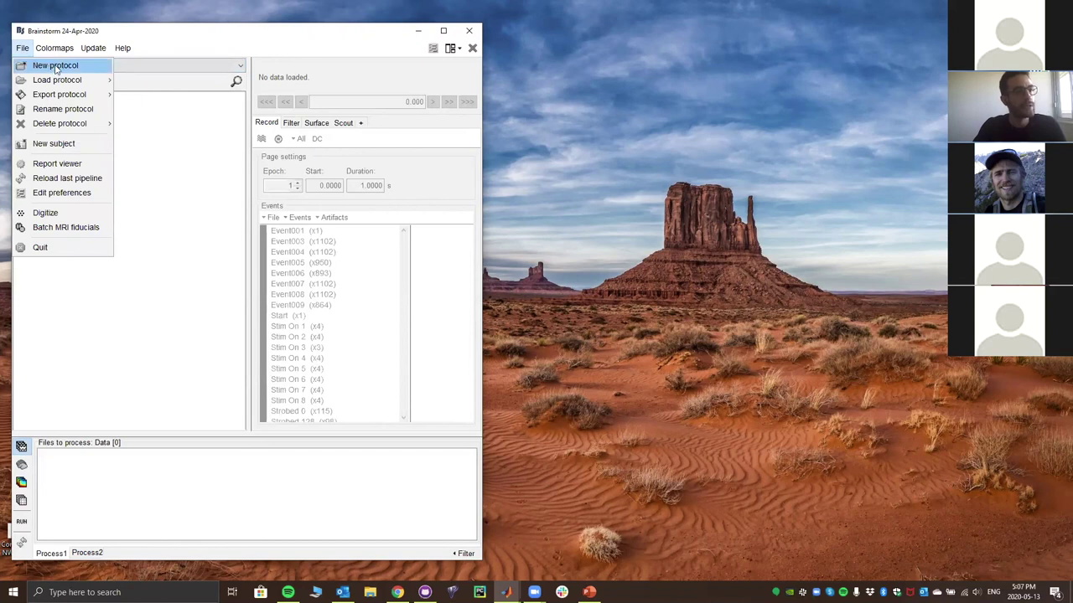
pyautogui.click(163, 136)
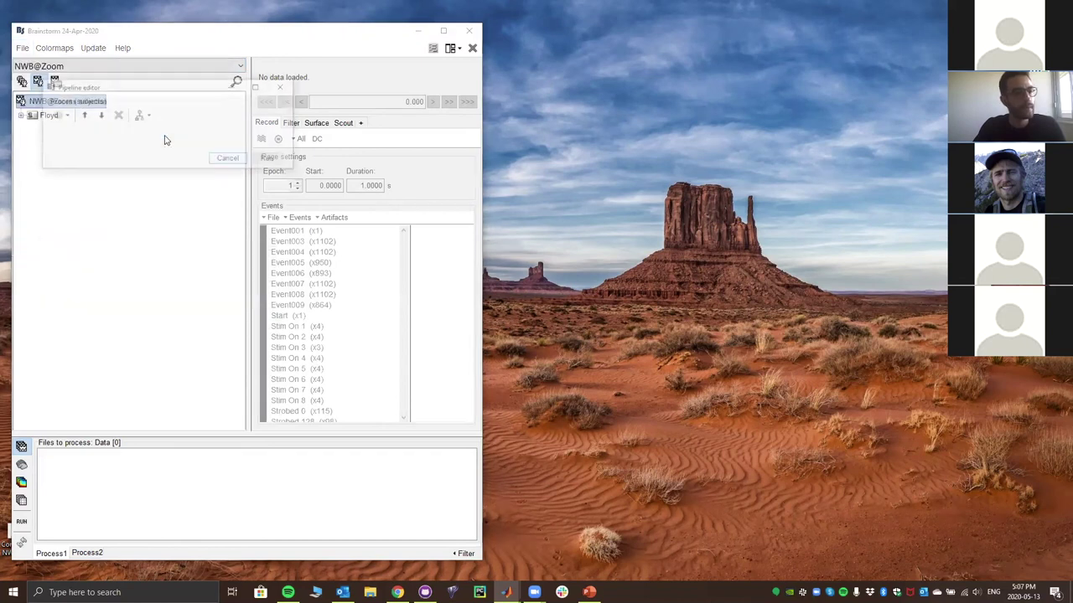
pyautogui.click(228, 293)
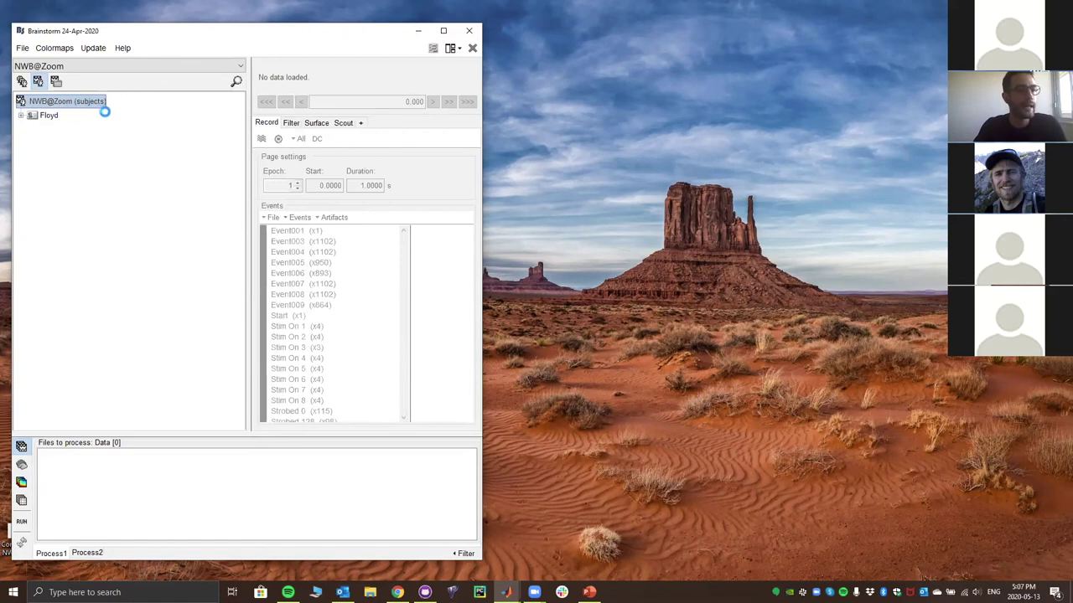
pyautogui.rightClick(83, 102)
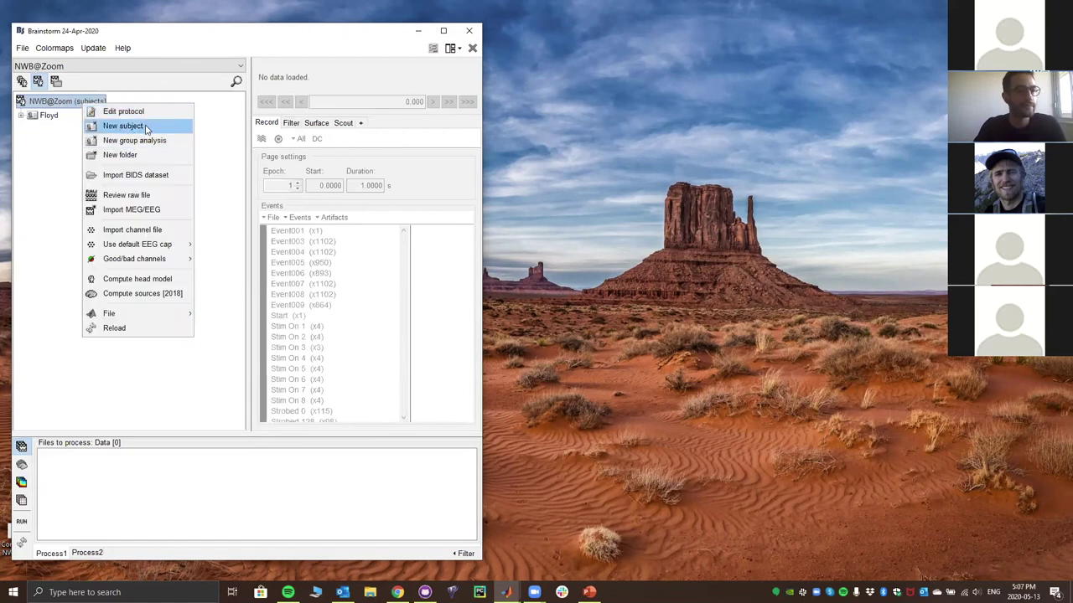
pyautogui.click(45, 128)
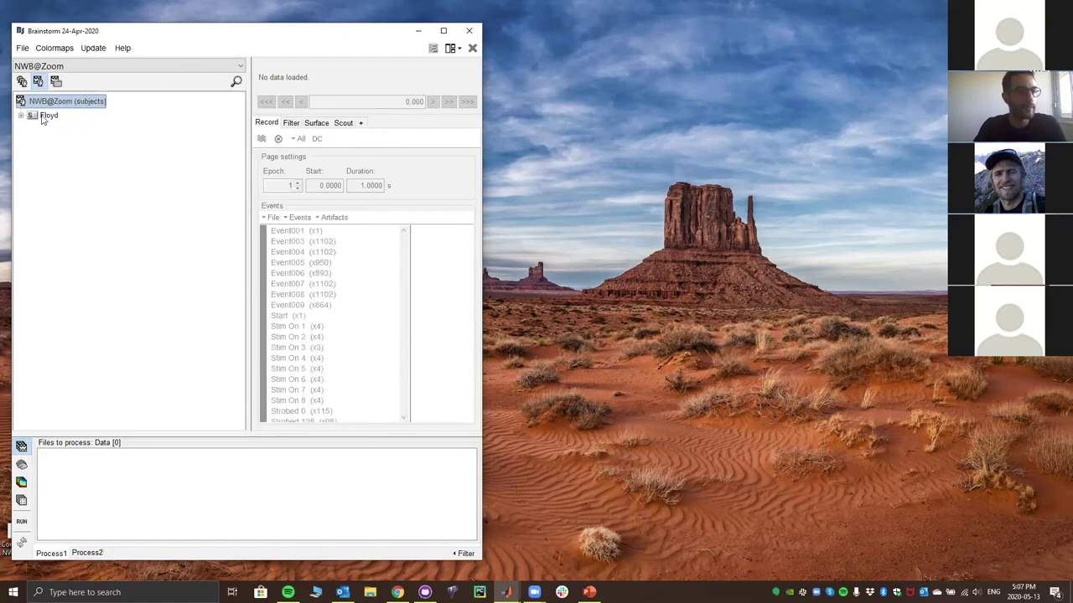
# Start reviewing a raw file for subject Floyd with file type EEG: Neurodata Without Borders (*.nwb), and cancel the file selection
pyautogui.click(47, 117)
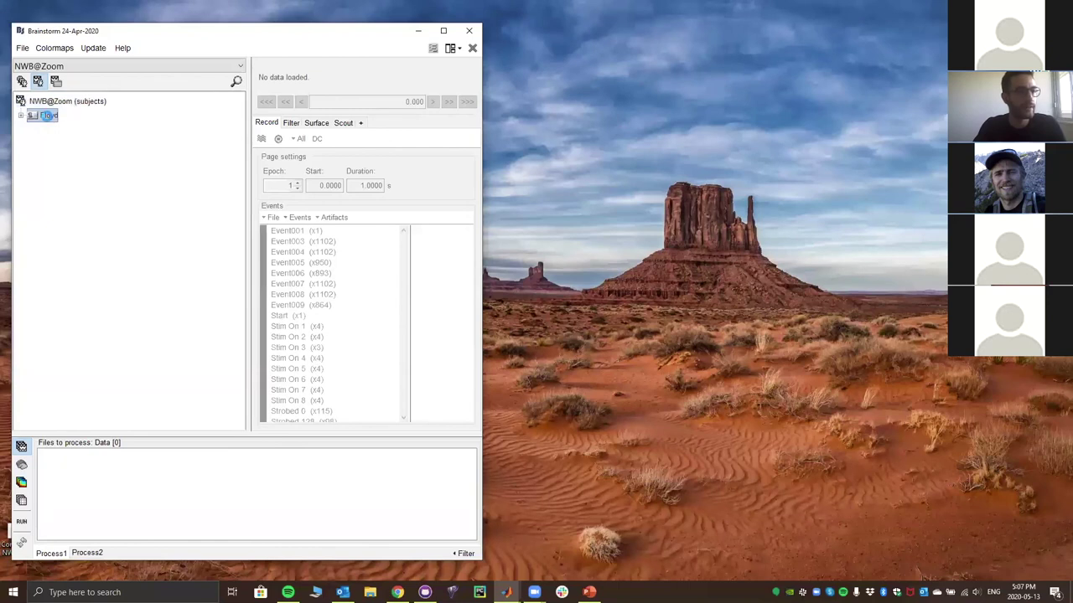
pyautogui.rightClick(47, 116)
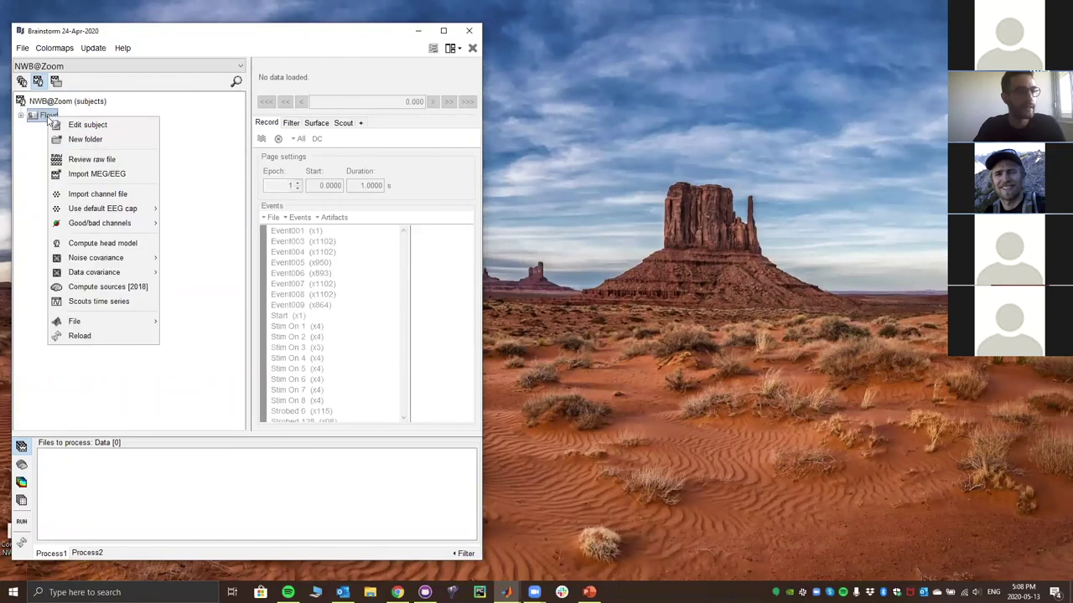
pyautogui.click(115, 160)
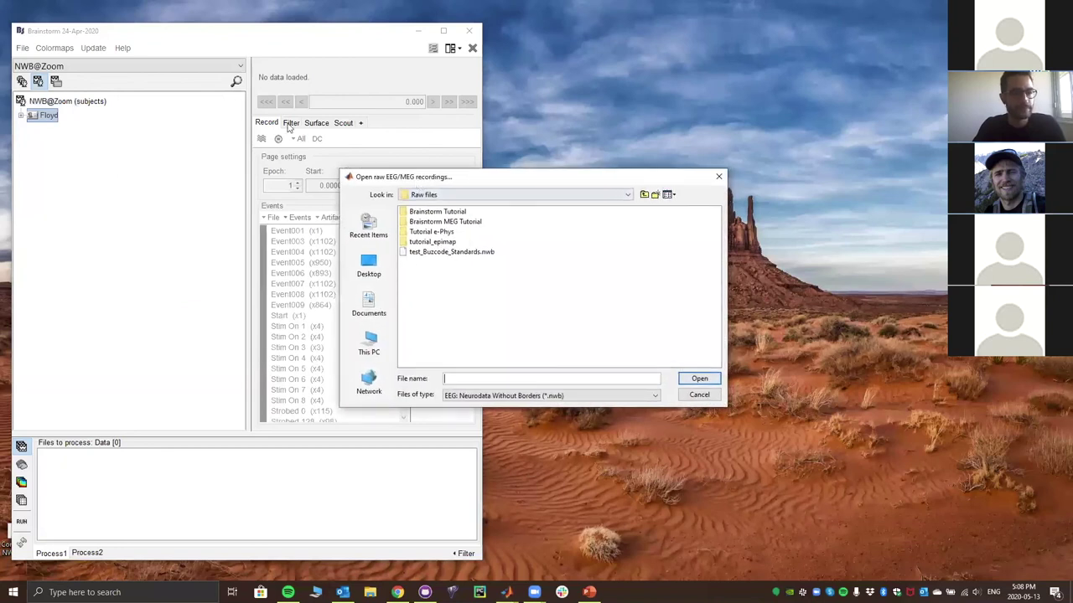
pyautogui.click(462, 334)
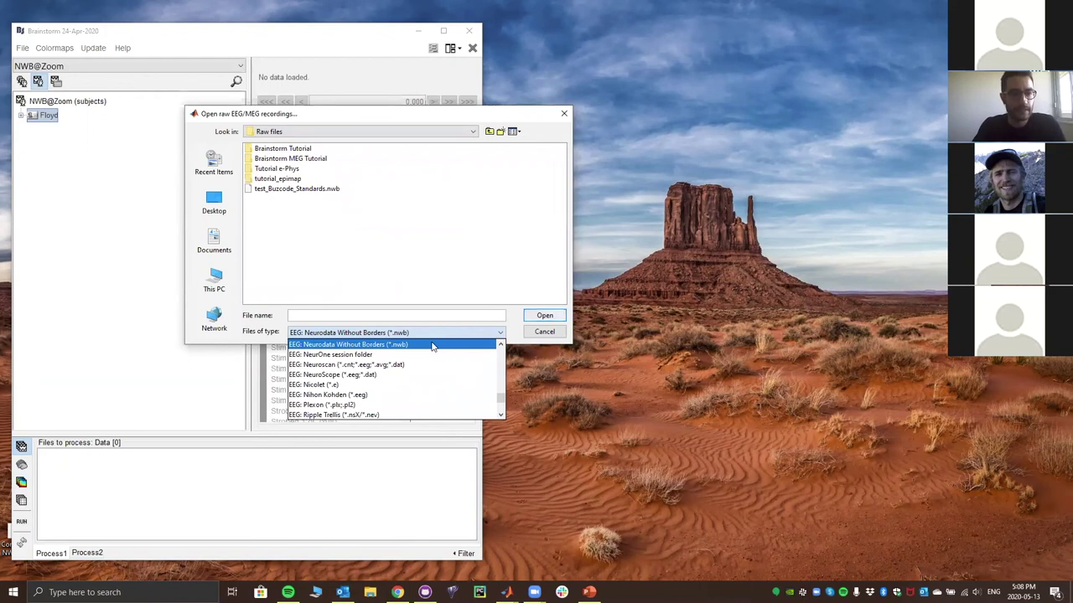
pyautogui.click(500, 344)
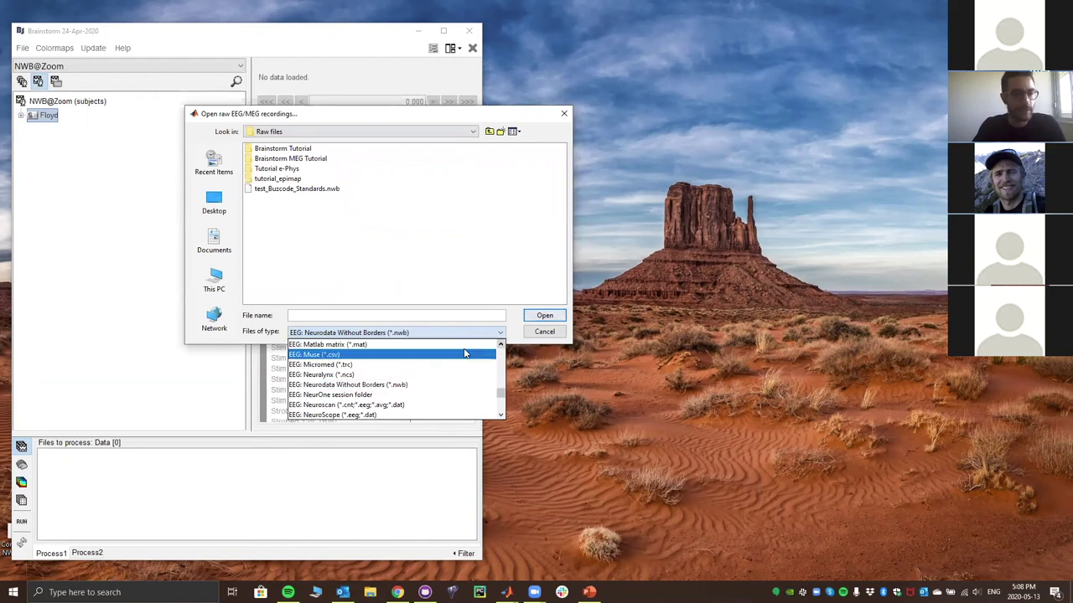
pyautogui.click(417, 386)
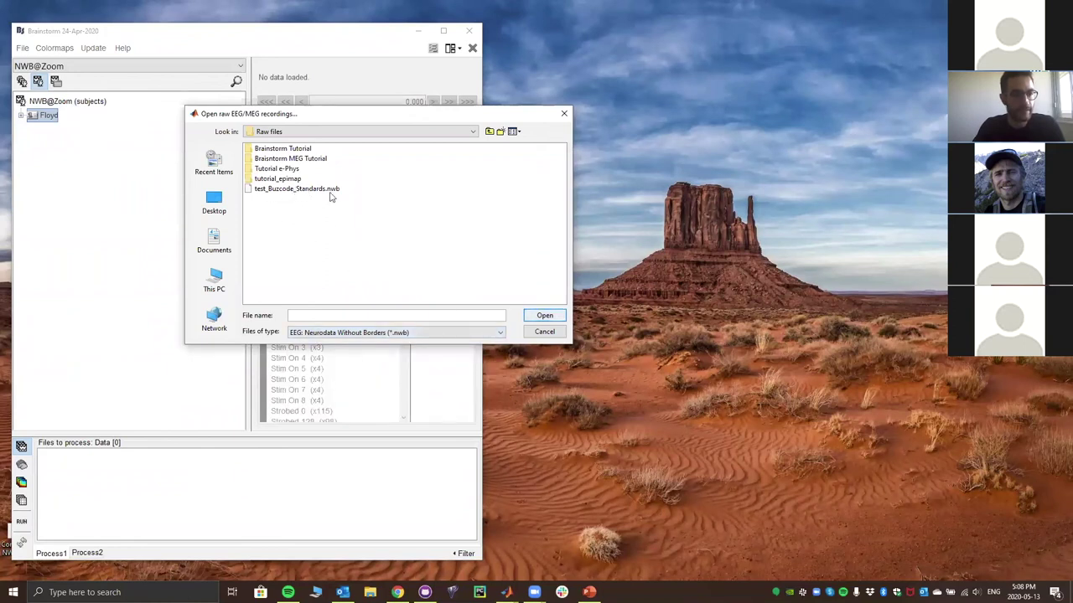
pyautogui.click(543, 333)
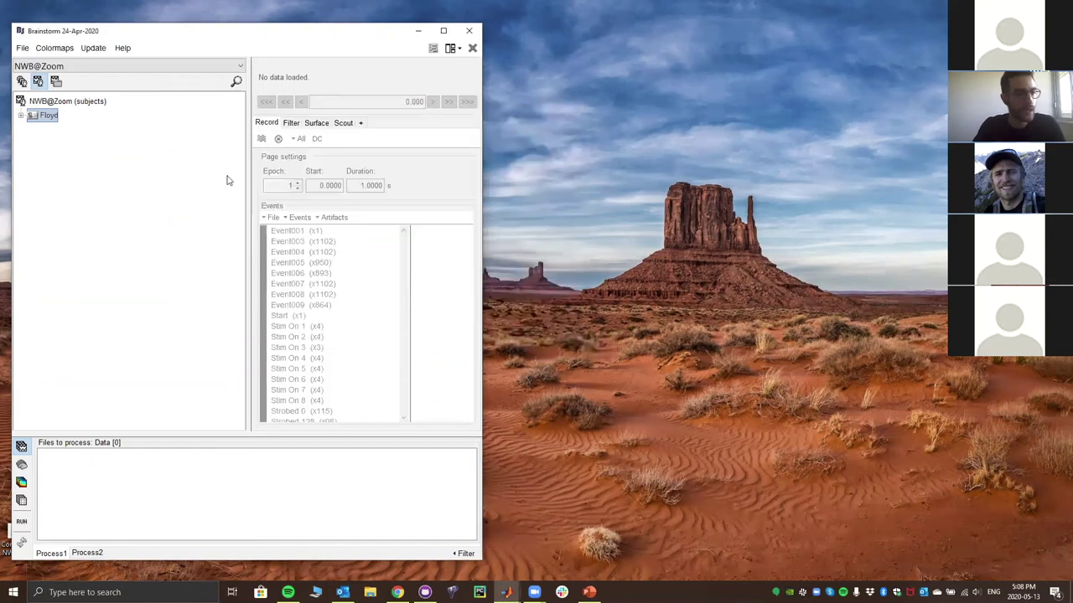
# Open the NWB channel file of Floyd's raw brainstorm_ecephys_tutorial recording in the channel editor and examine channel amp2's full location coordinates
pyautogui.click(22, 117)
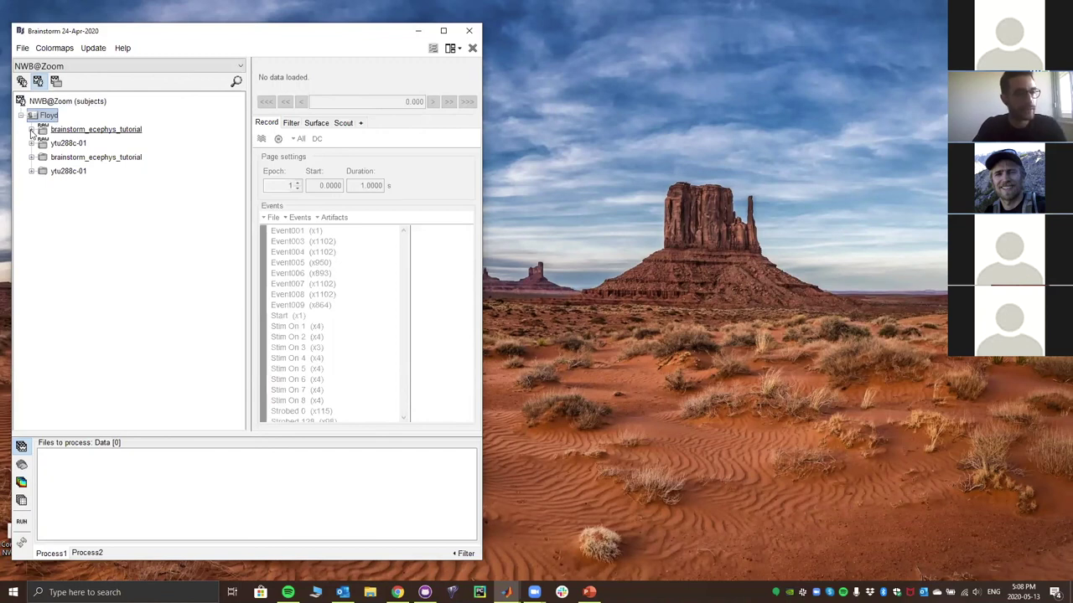
pyautogui.click(31, 130)
pyautogui.click(72, 130)
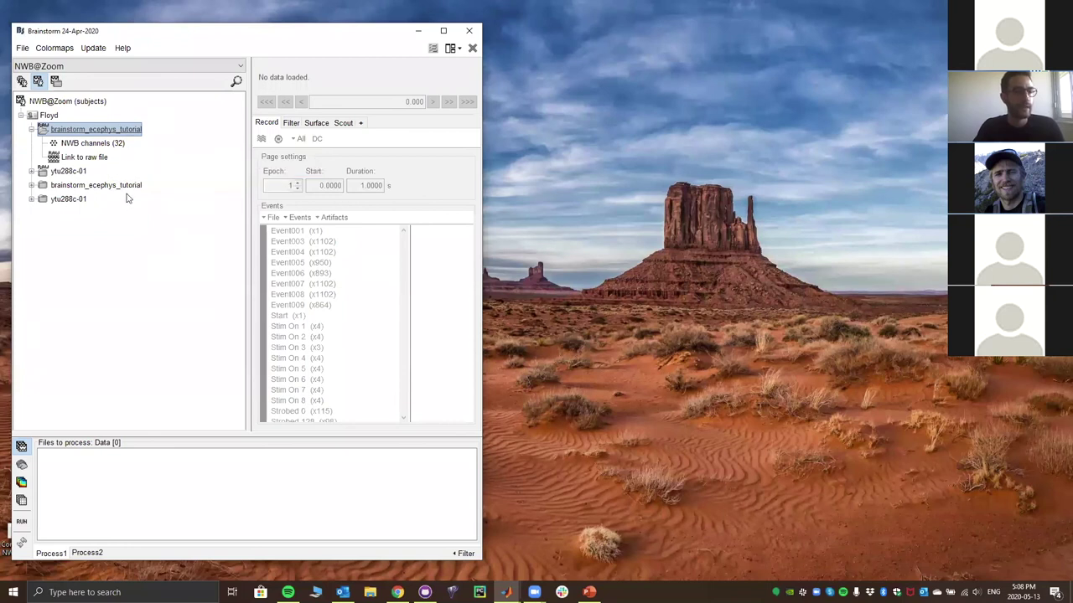
pyautogui.click(118, 147)
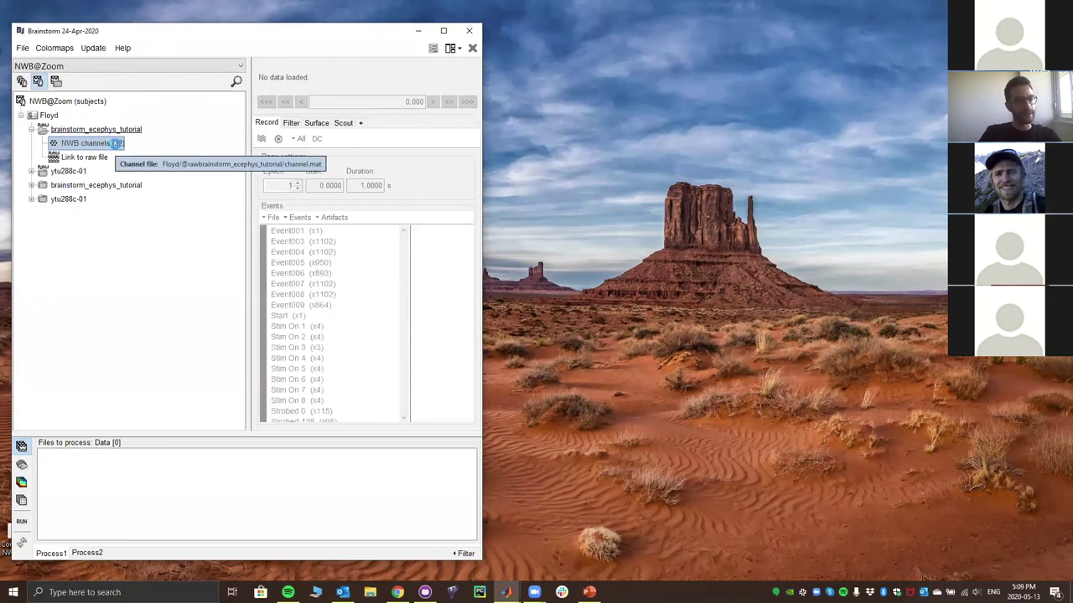
pyautogui.rightClick(117, 147)
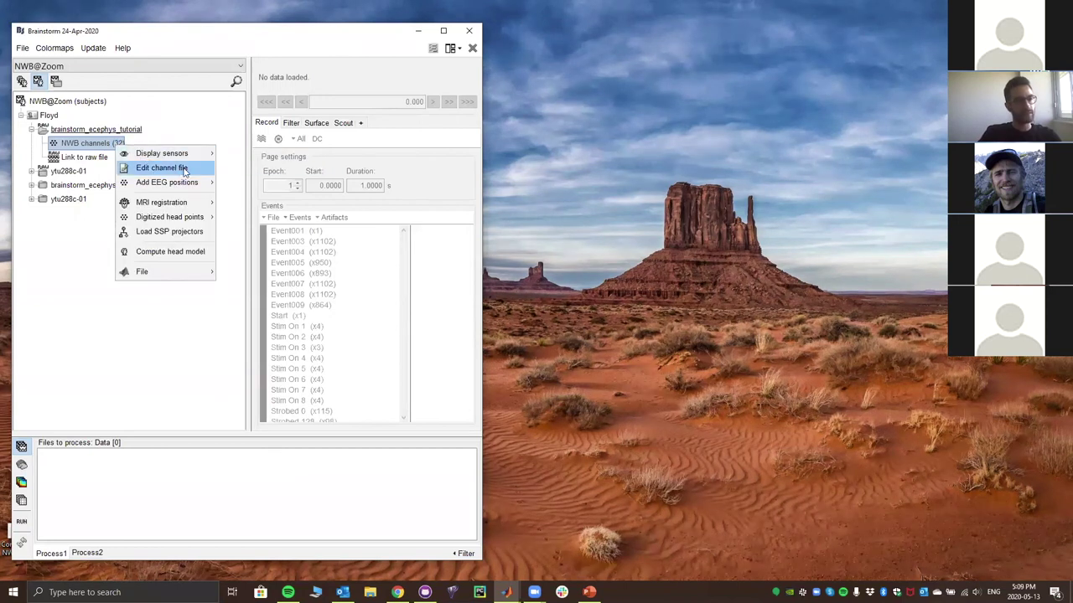
pyautogui.click(162, 168)
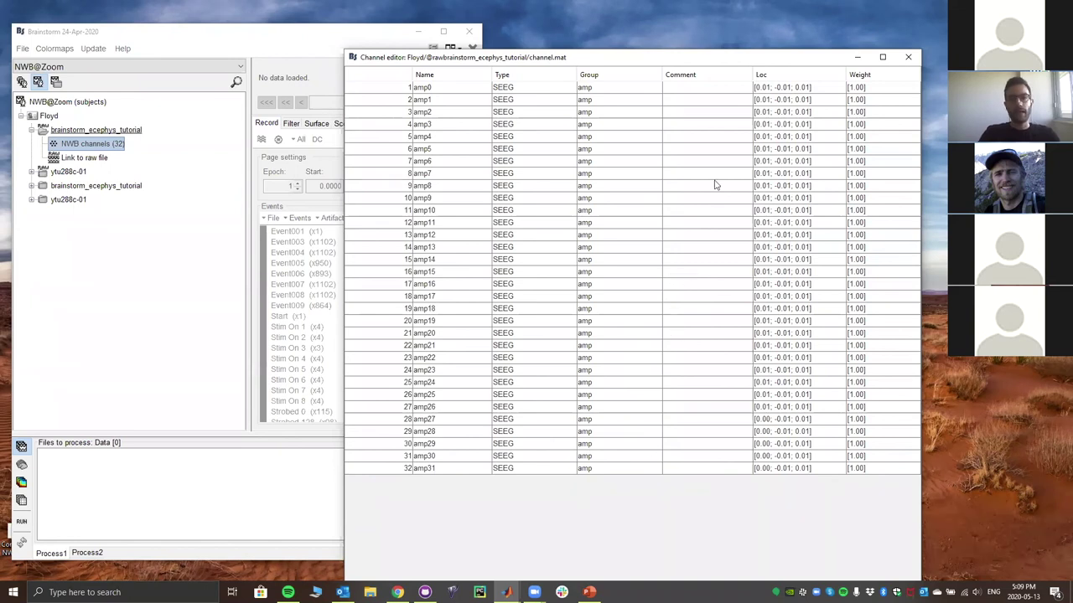
pyautogui.click(771, 113)
pyautogui.doubleClick(762, 113)
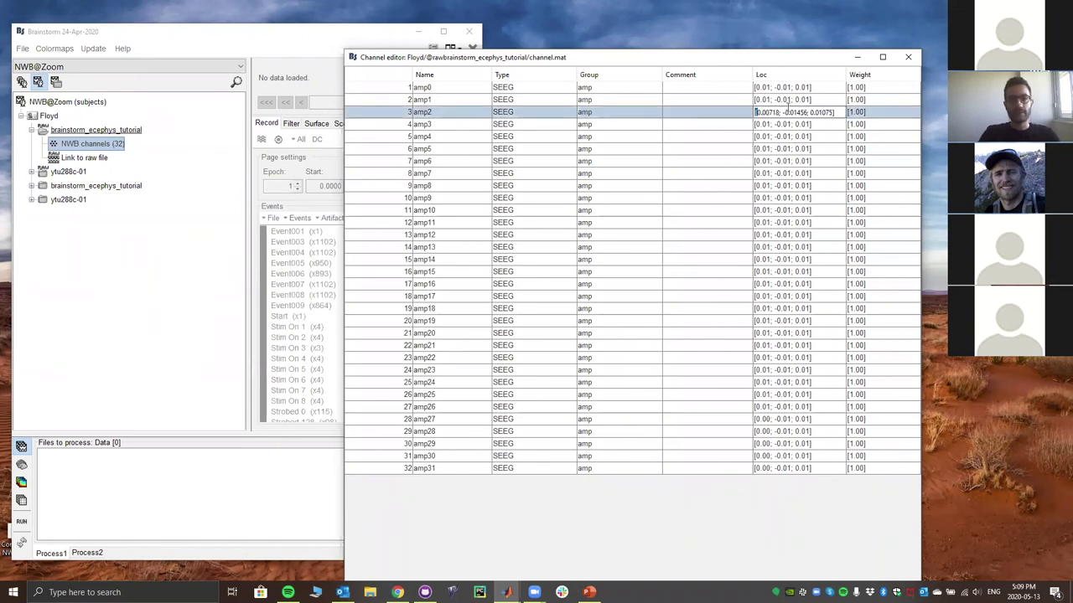
# Review amp2's full location coordinates and close the channel editor
pyautogui.moveTo(756, 112); pyautogui.dragTo(832, 112)
pyautogui.click(809, 131)
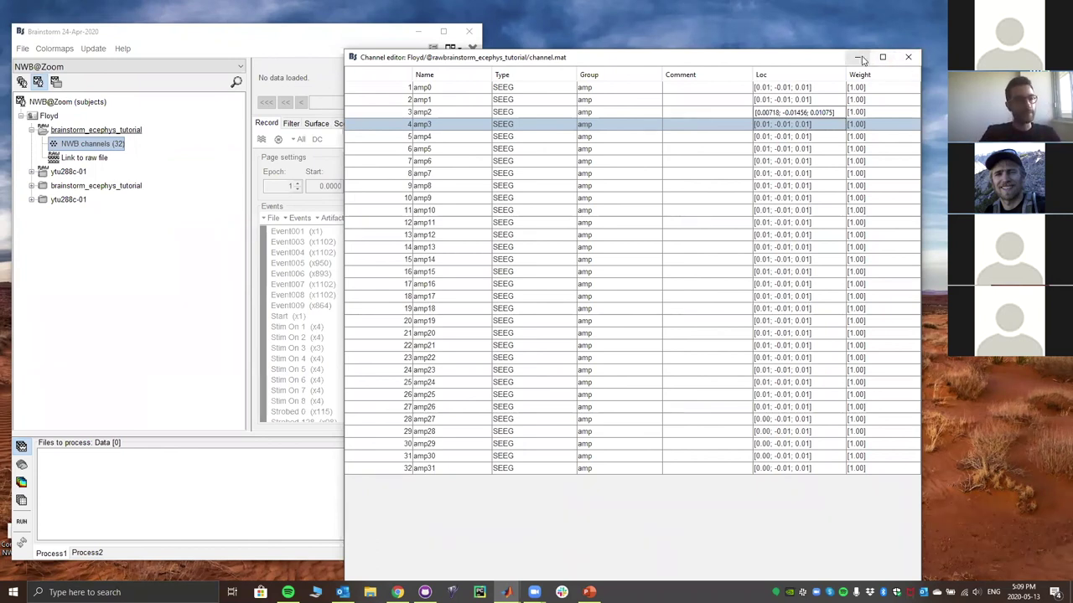
pyautogui.click(907, 57)
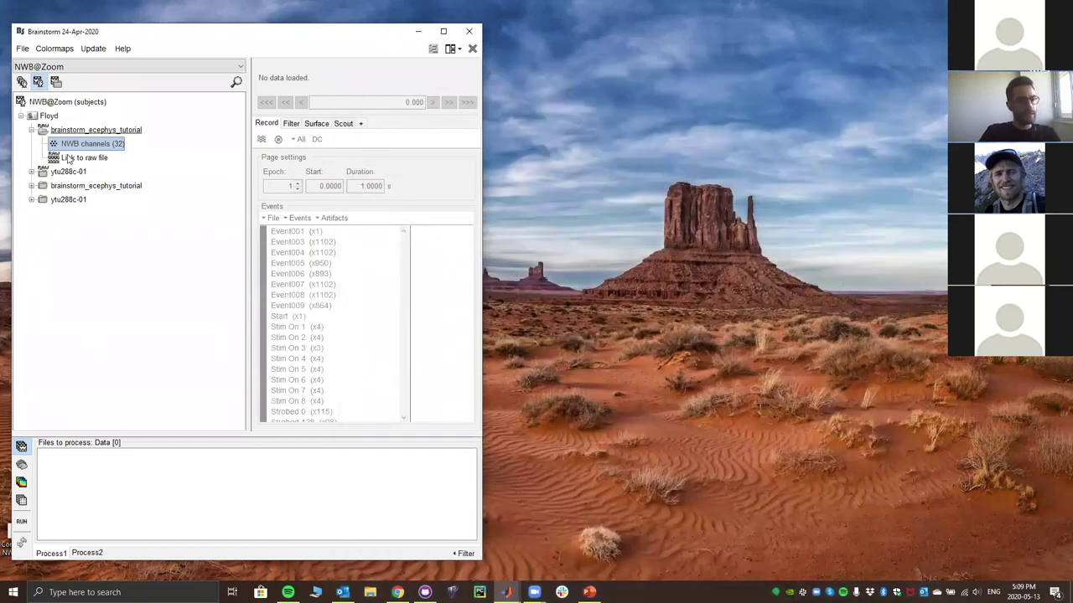
# Open the linked raw file of Floyd's brainstorm_ecephys_tutorial recording as time series and clear the amp3 channel selection
pyautogui.click(84, 158)
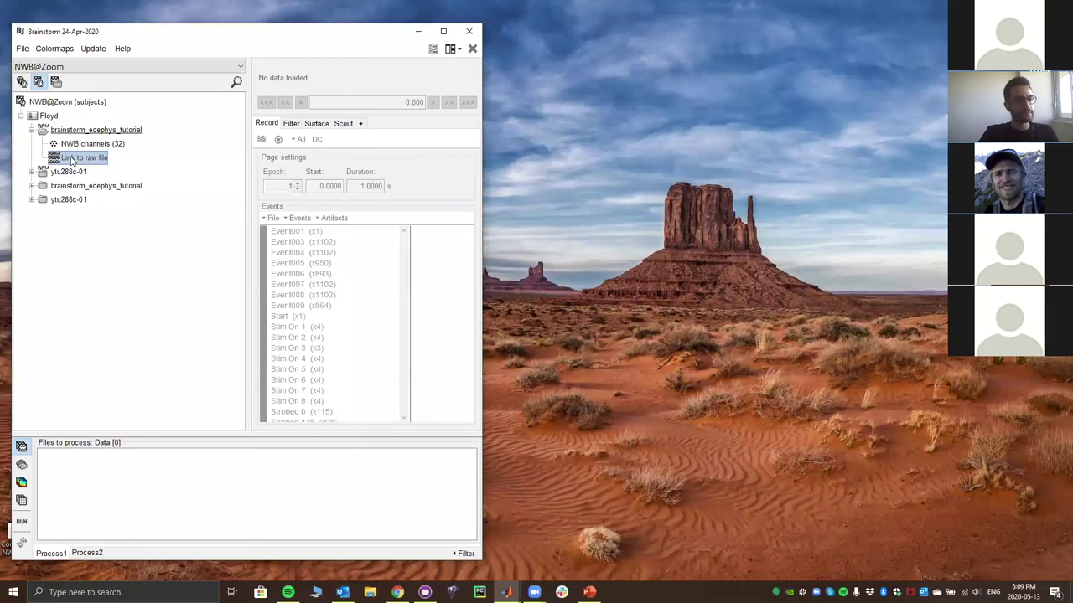
pyautogui.doubleClick(80, 158)
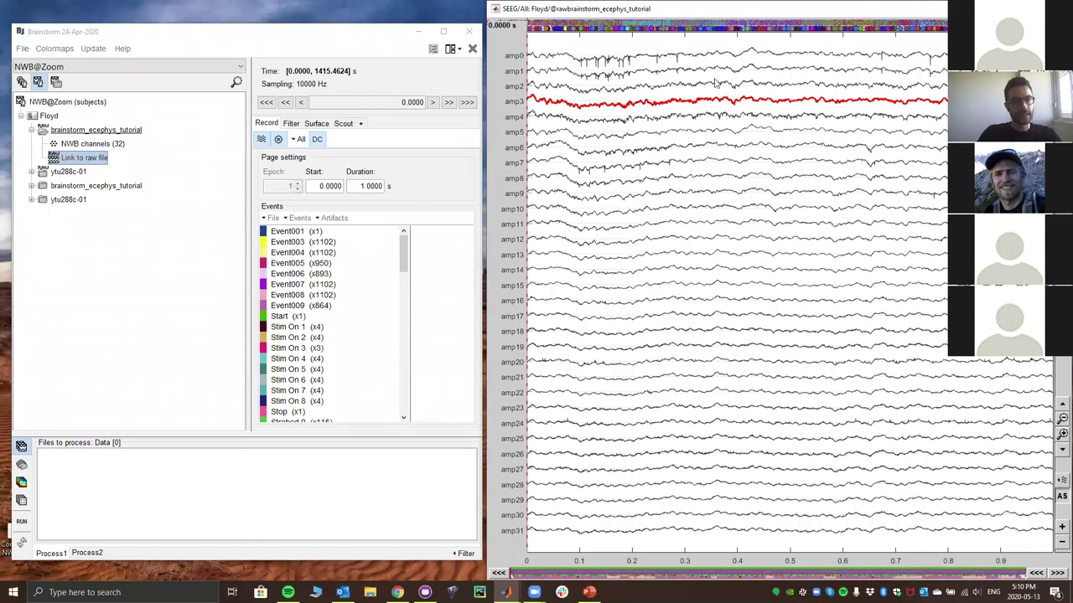
pyautogui.click(599, 107)
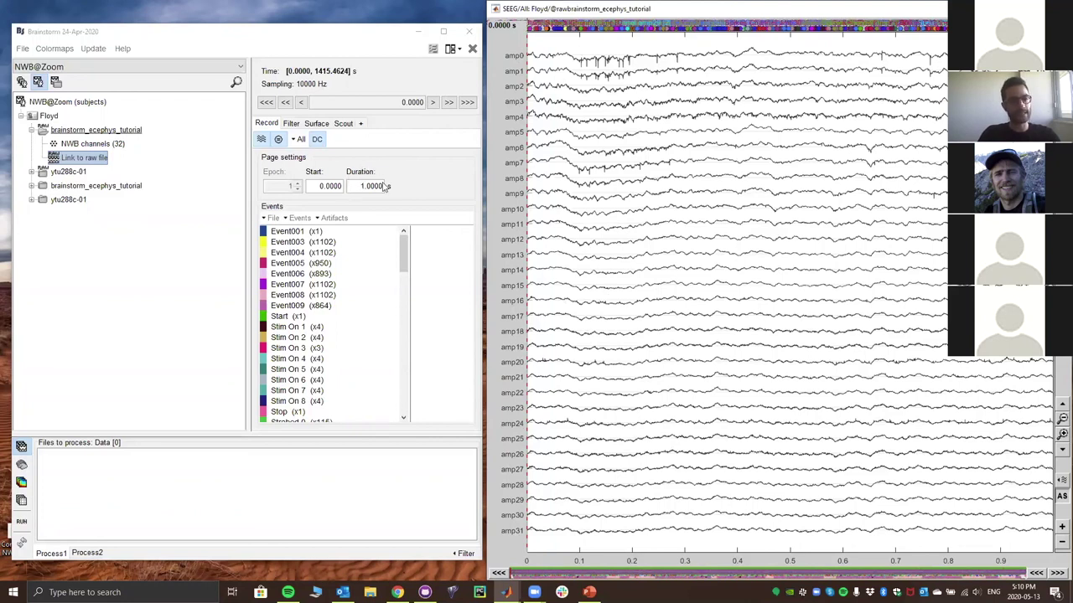
# Set the start time of the displayed recording page to 10 s
pyautogui.moveTo(318, 186); pyautogui.dragTo(345, 186)
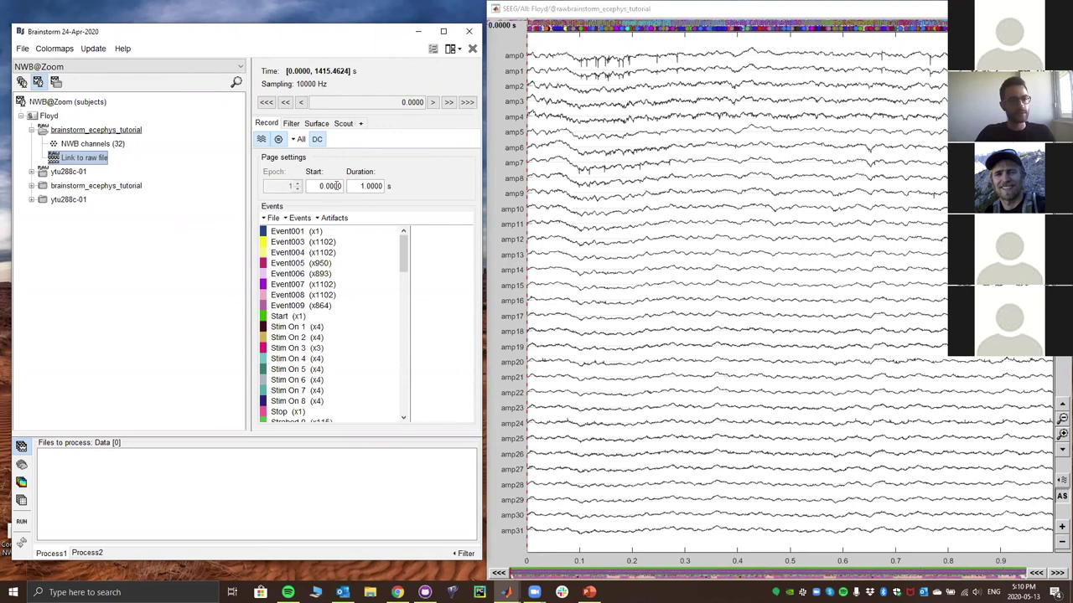
pyautogui.moveTo(319, 185); pyautogui.dragTo(348, 187)
pyautogui.write('10')
pyautogui.press('Return')
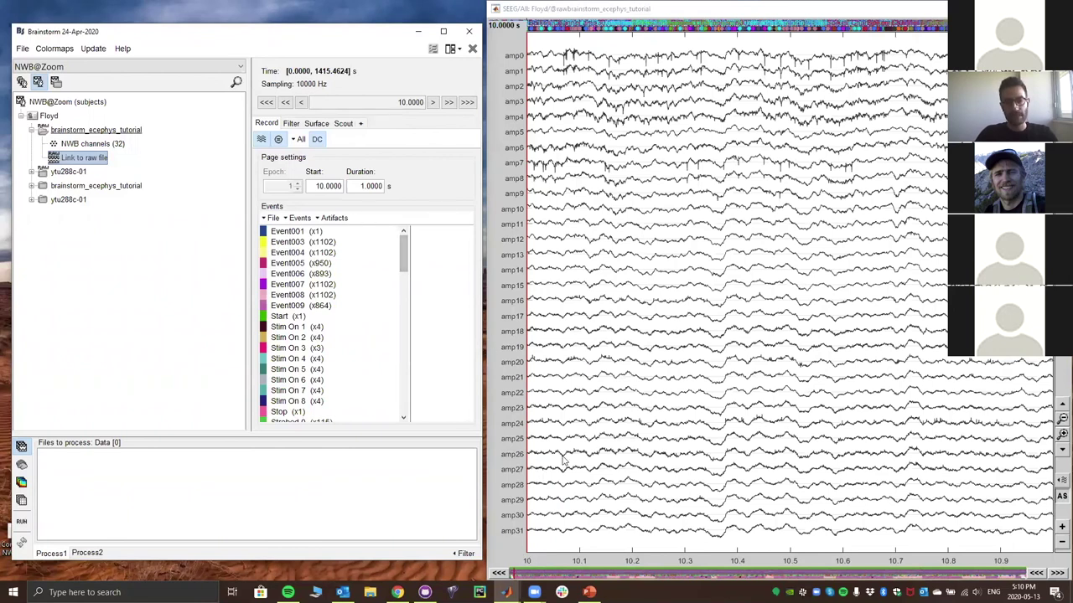
# Place the time cursor at 10.3614 s and vary the traces' amplitude scaling to inspect the channel signals
pyautogui.click(717, 48)
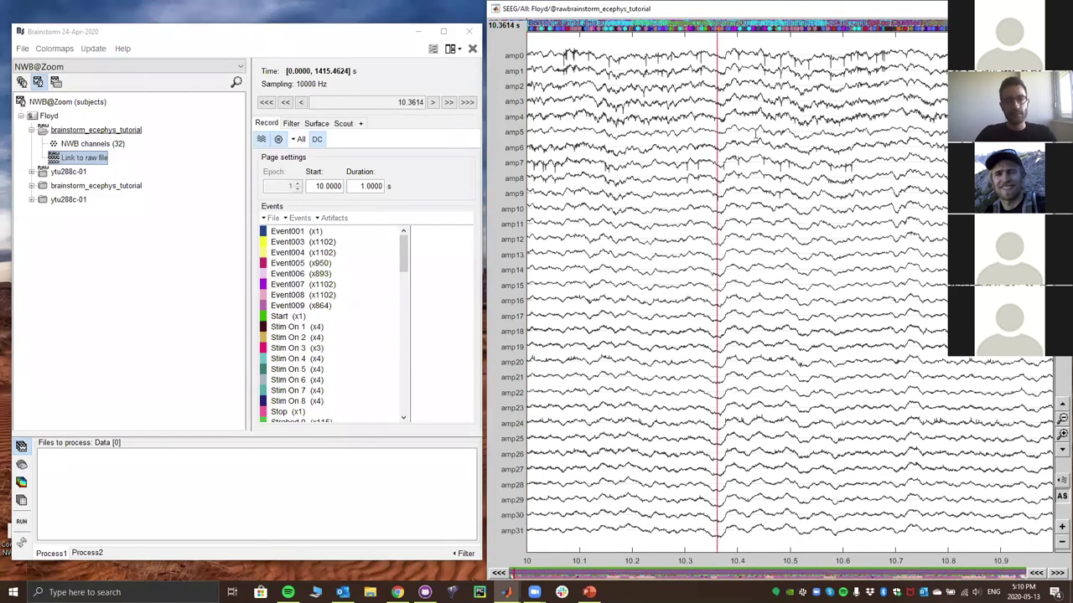
pyautogui.scroll(4, 755, 134)
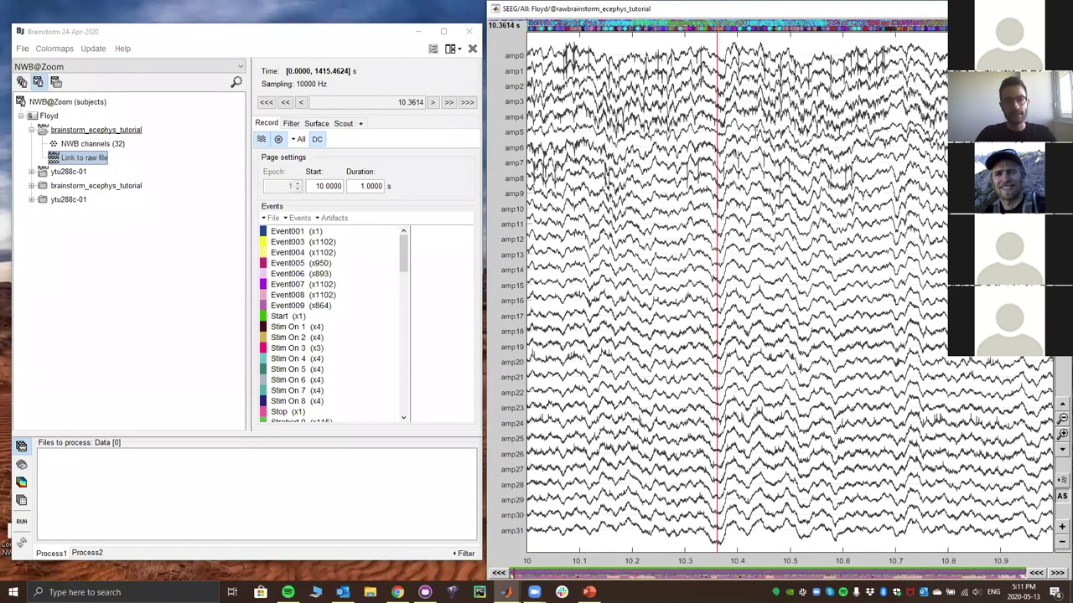
pyautogui.scroll(-4, 790, 293)
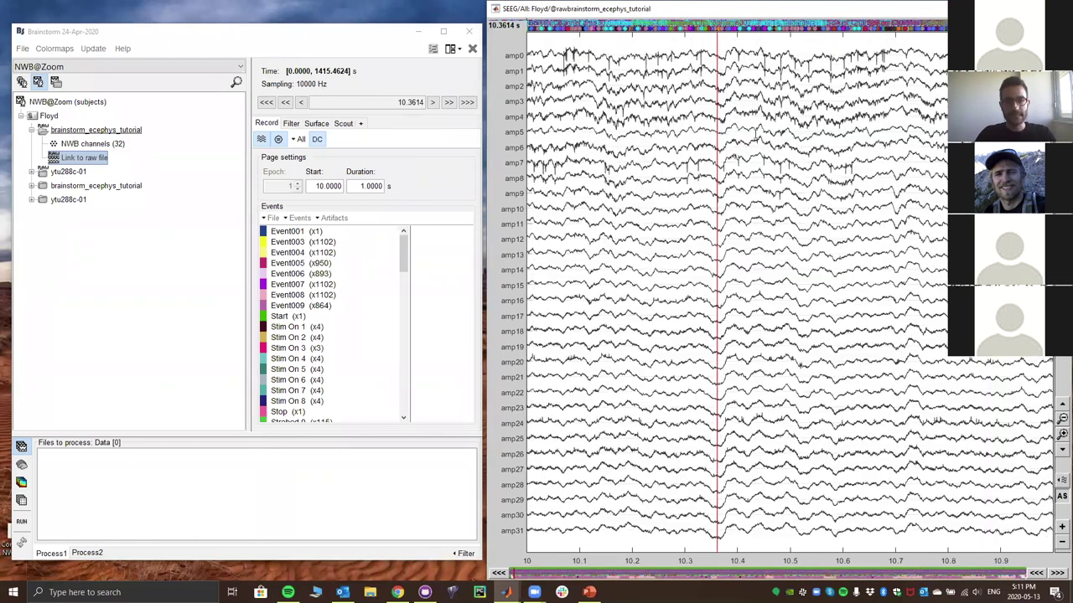
pyautogui.scroll(2, 755, 142)
pyautogui.scroll(-1, 737, 75)
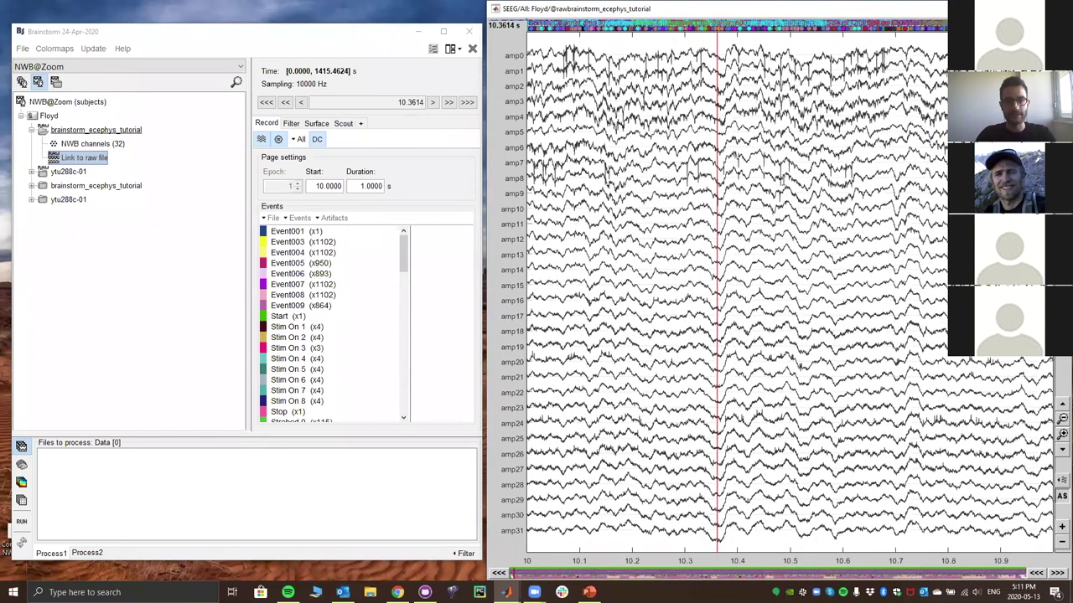
pyautogui.scroll(-2, 782, 176)
pyautogui.scroll(1, 780, 181)
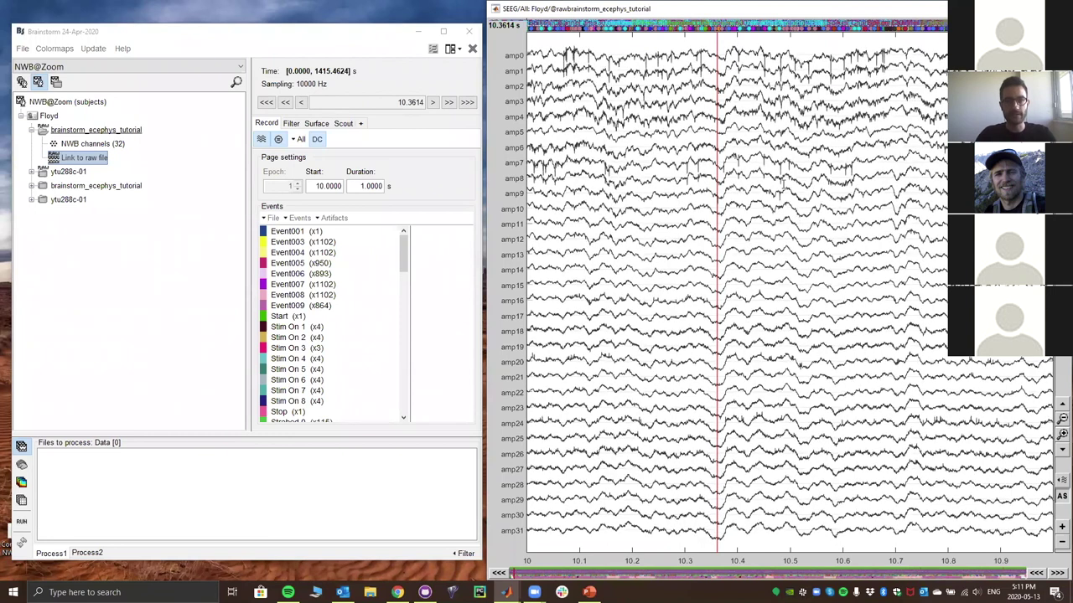
pyautogui.scroll(-1, 765, 181)
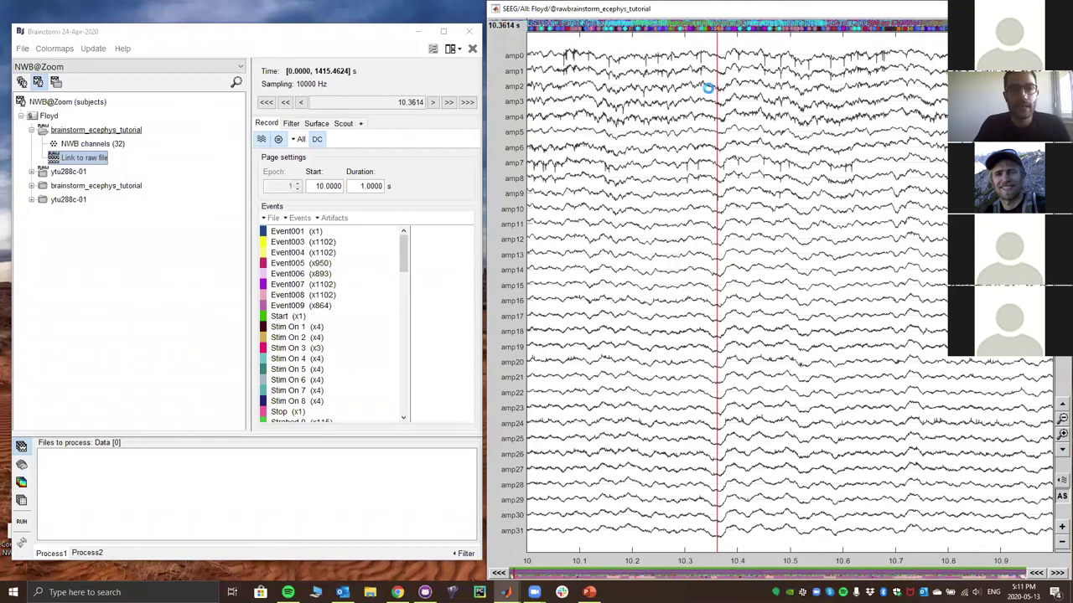
# Place the time cursor at 10.2465 s, zoom in on the time axis to examine the spikes, and restore the full page
pyautogui.click(669, 63)
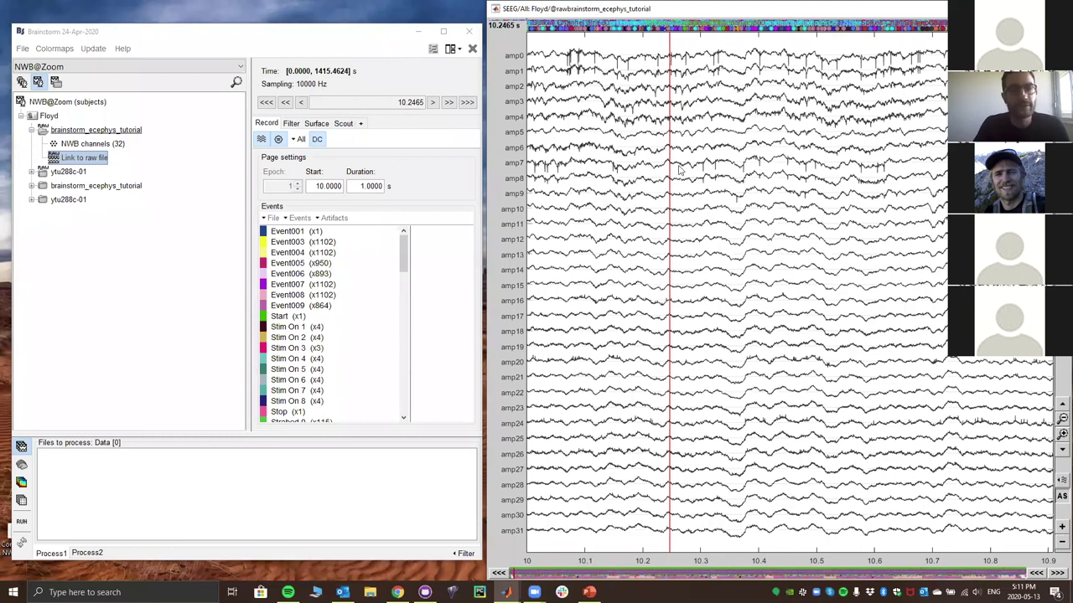
pyautogui.scroll(5, 678, 170)
pyautogui.scroll(3, 679, 171)
pyautogui.scroll(3, 679, 170)
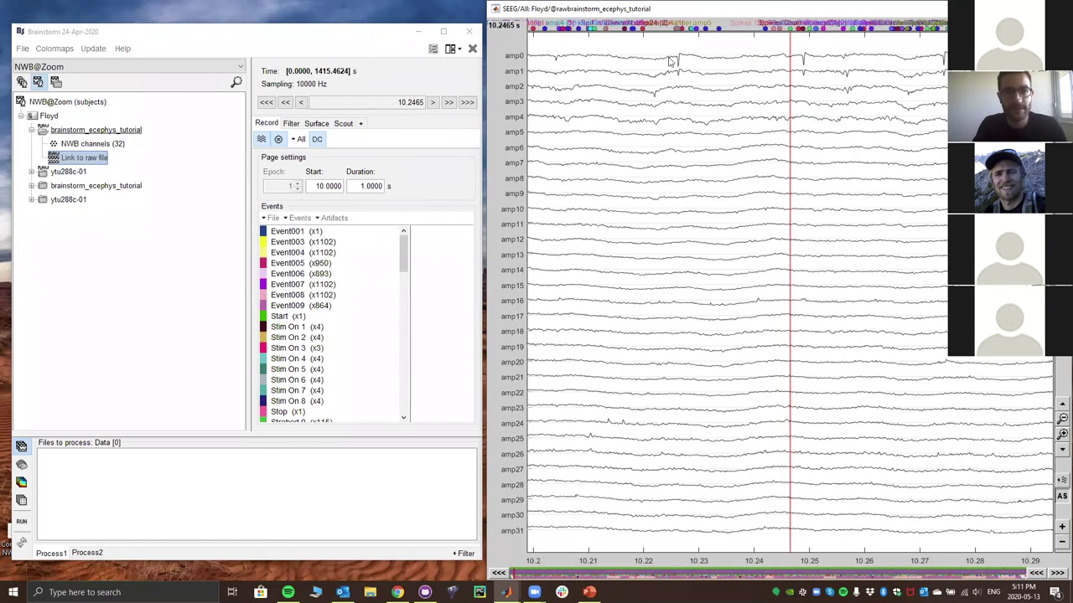
pyautogui.scroll(-2, 803, 72)
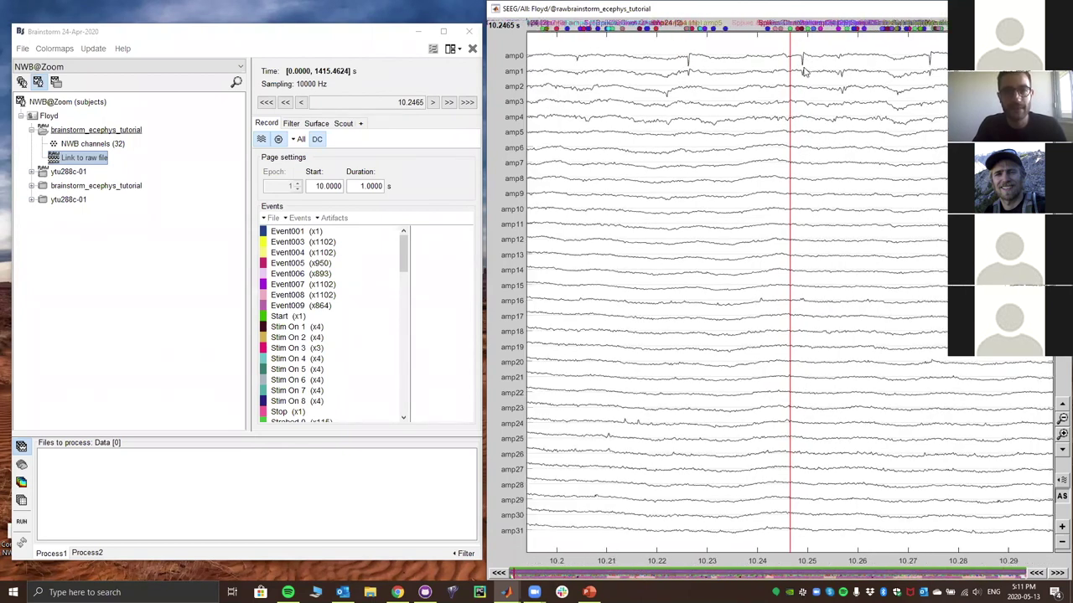
pyautogui.scroll(-6, 803, 72)
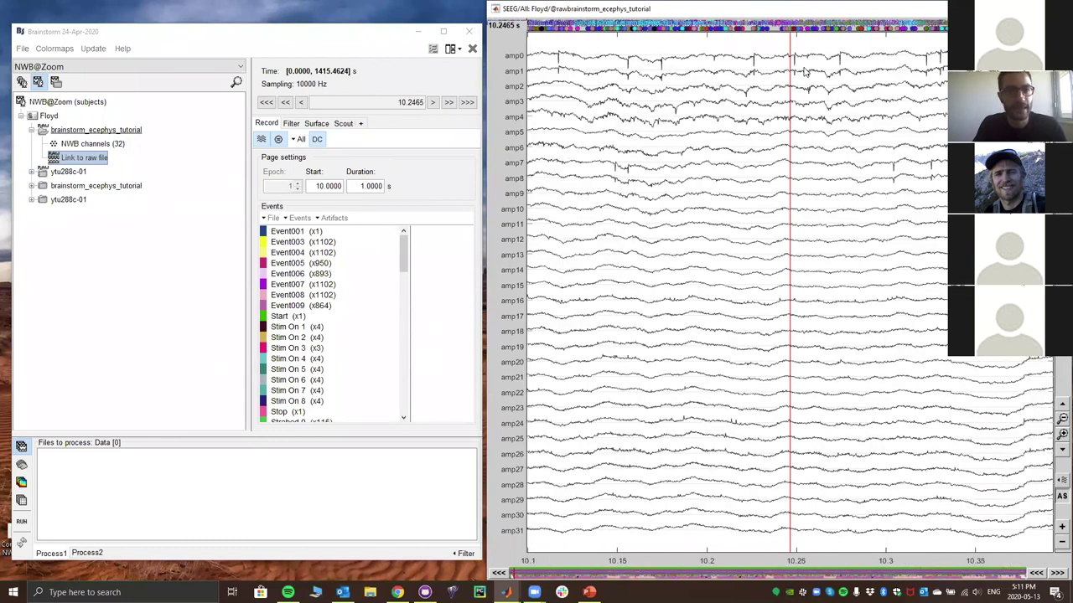
pyautogui.scroll(-4, 803, 72)
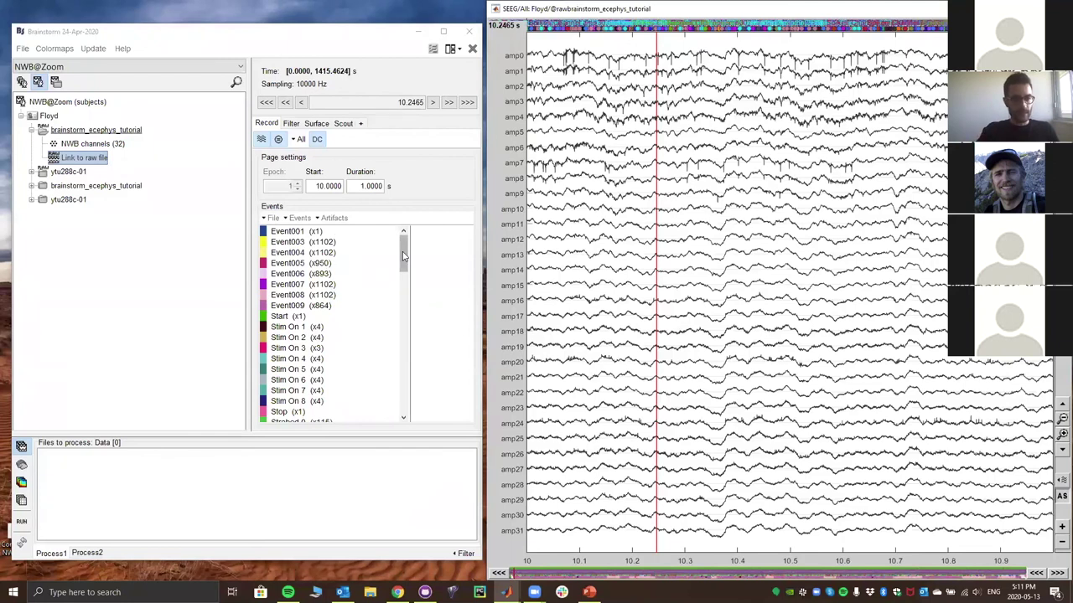
# Select the Stim On 1 event and jump to its occurrence at 538.275 s
pyautogui.scroll(-1, 401, 260)
pyautogui.click(323, 305)
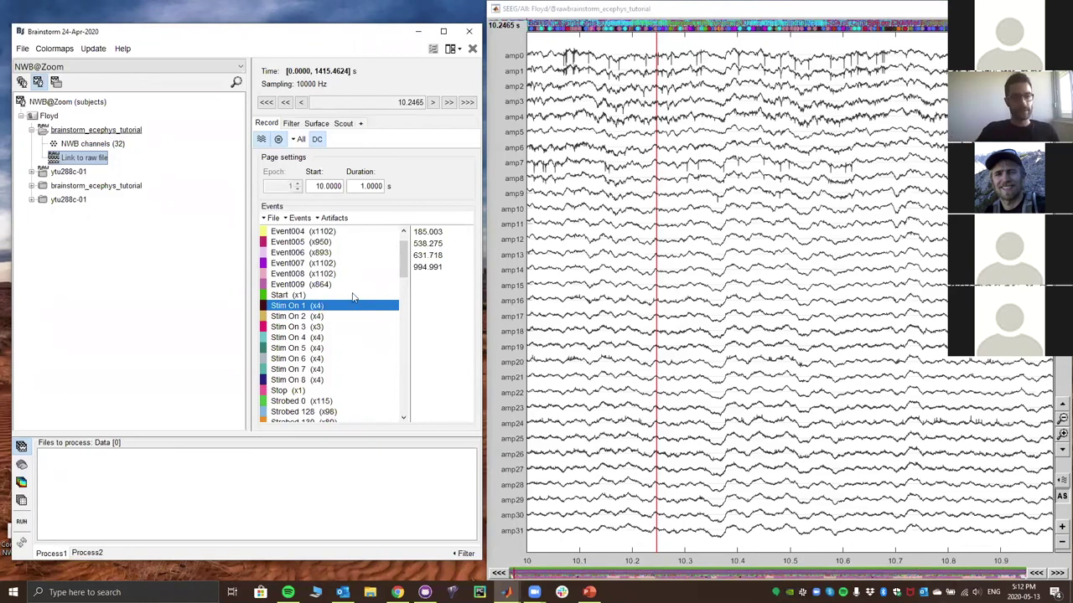
pyautogui.click(434, 234)
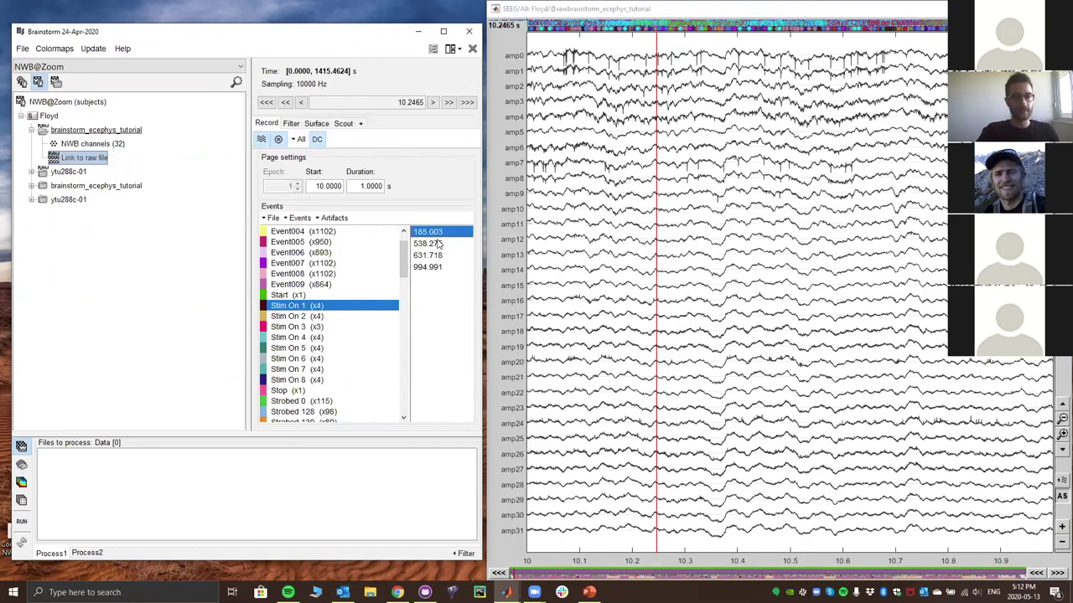
pyautogui.click(431, 244)
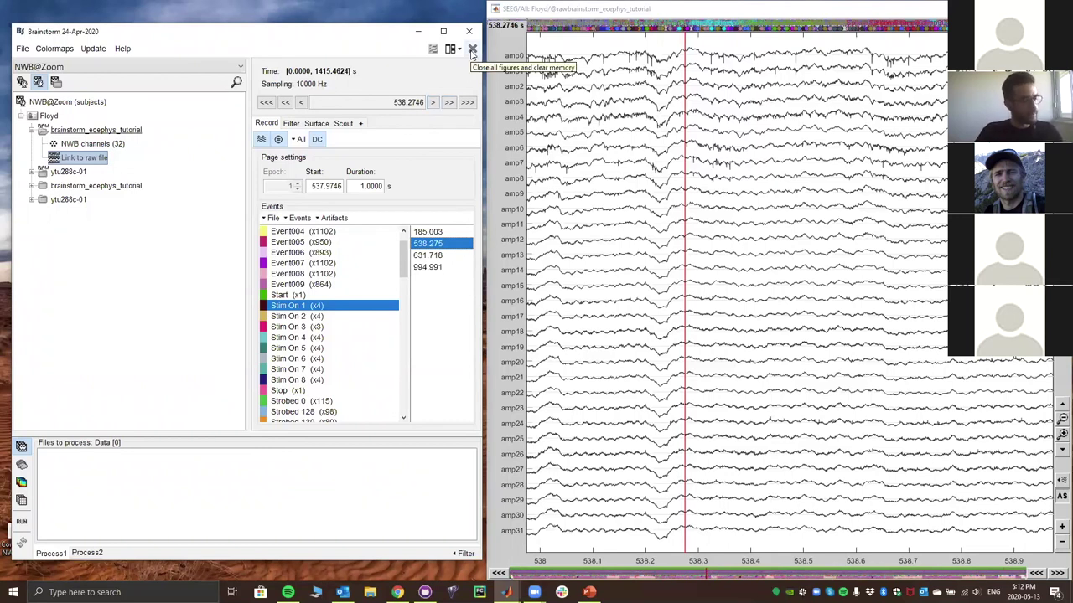
# Move the time cursor to 538.2182 s and show channels amp0, amp1, amp2 and amp3 in a separate figure
pyautogui.click(656, 42)
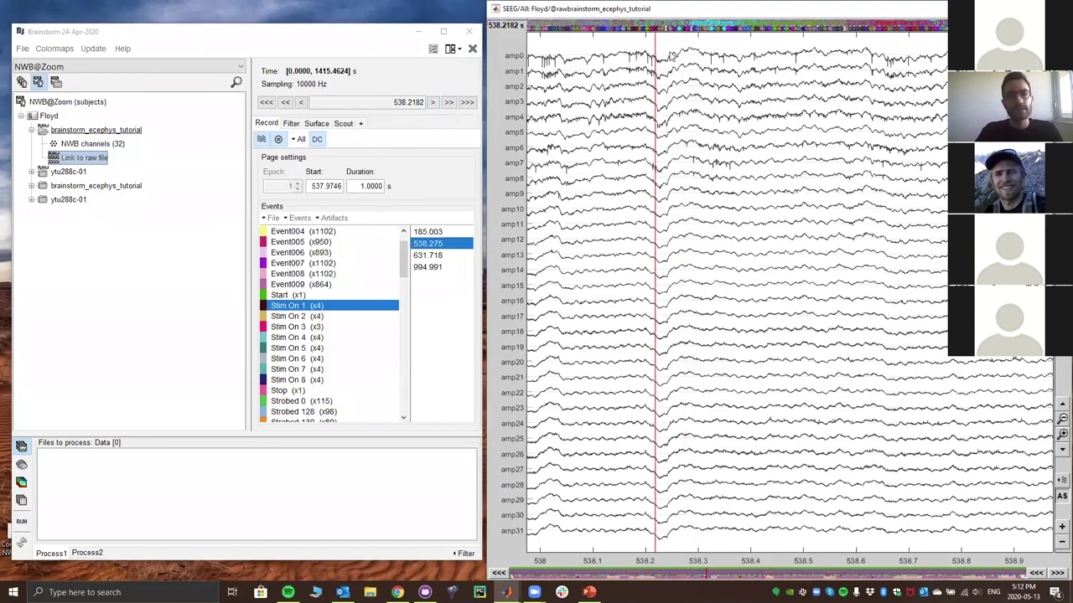
pyautogui.click(672, 57)
pyautogui.click(675, 76)
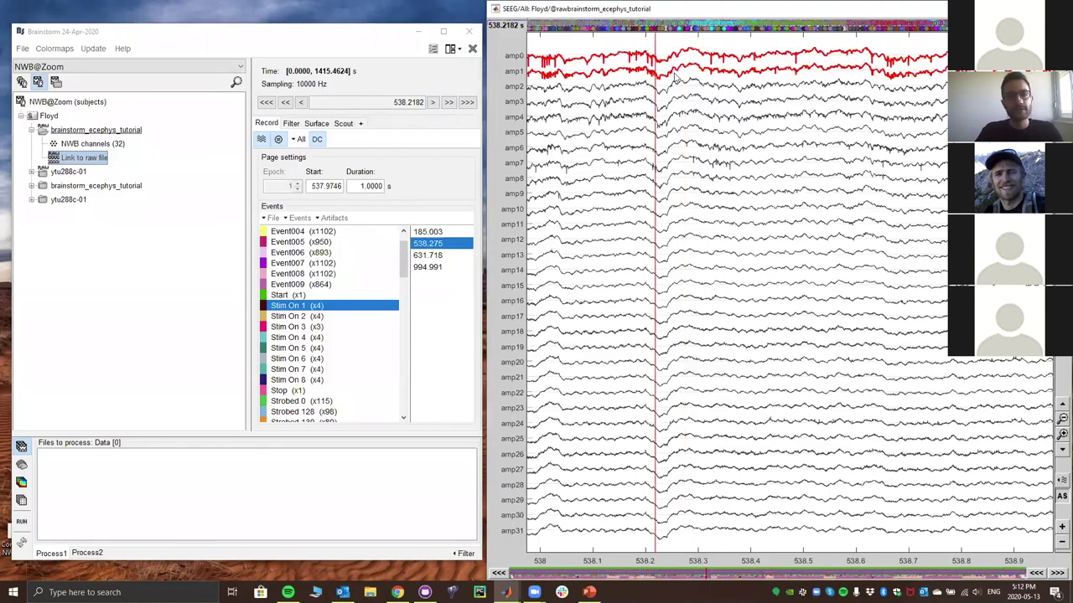
pyautogui.click(676, 87)
pyautogui.click(660, 103)
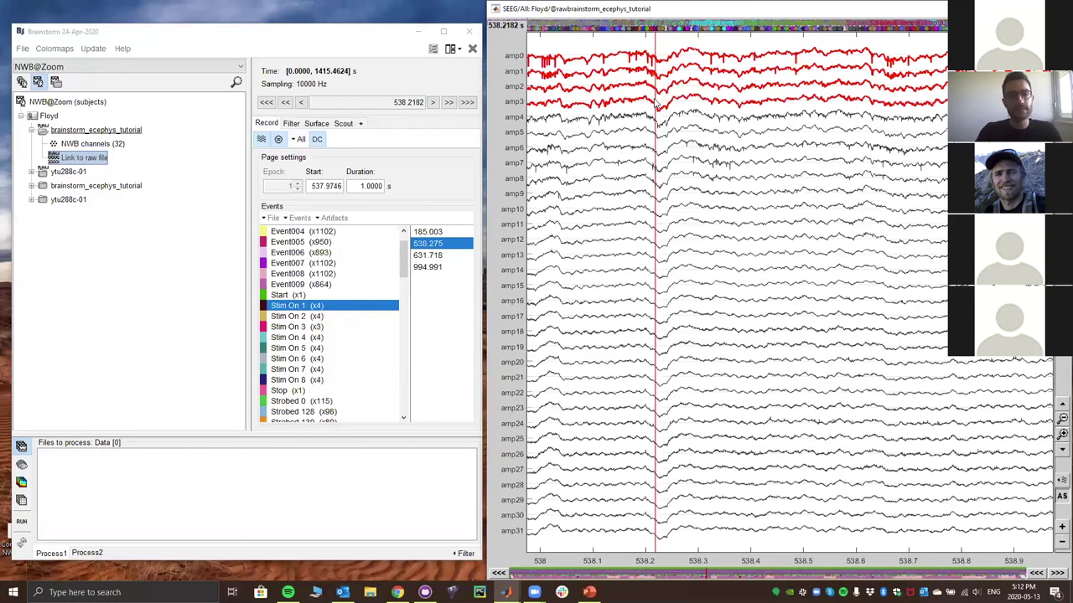
pyautogui.press('Return')
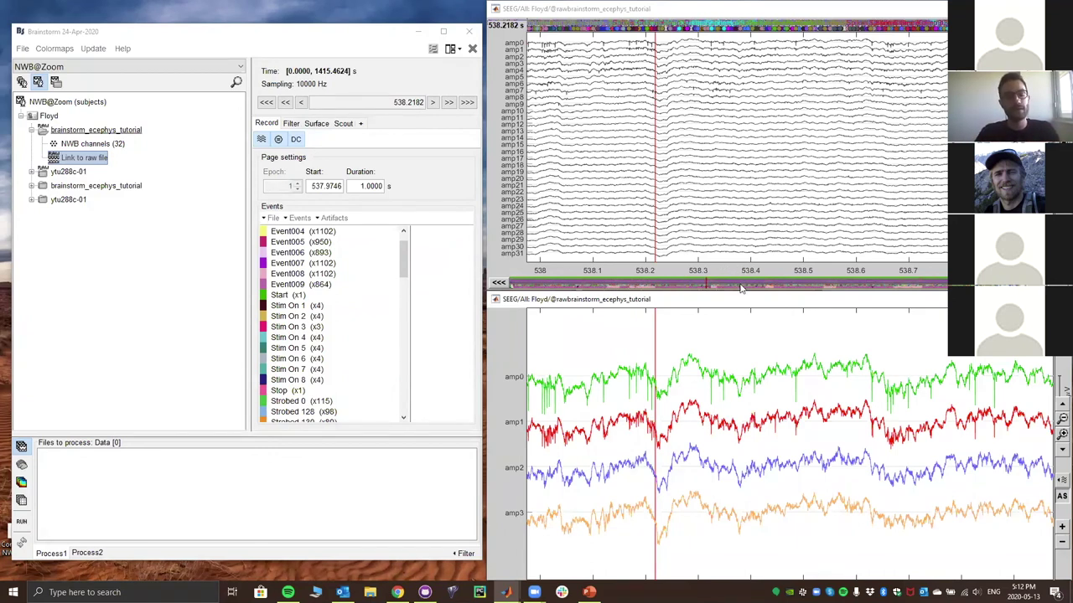
# Zoom in and out in time around 538.3381 s in the four-channel figure, and close that figure
pyautogui.click(717, 342)
pyautogui.scroll(3, 717, 342)
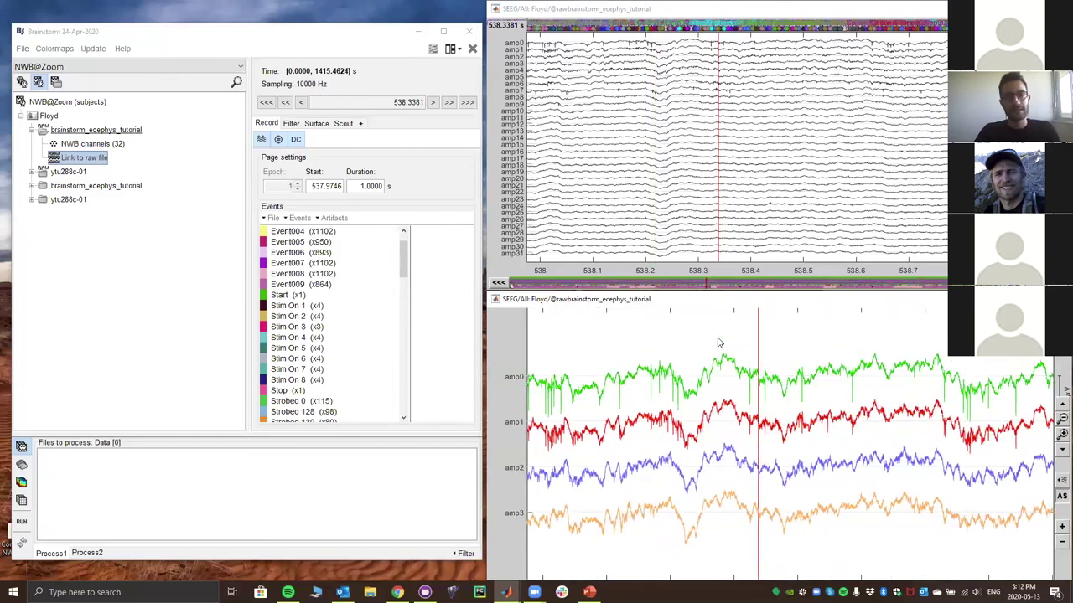
pyautogui.scroll(3, 718, 342)
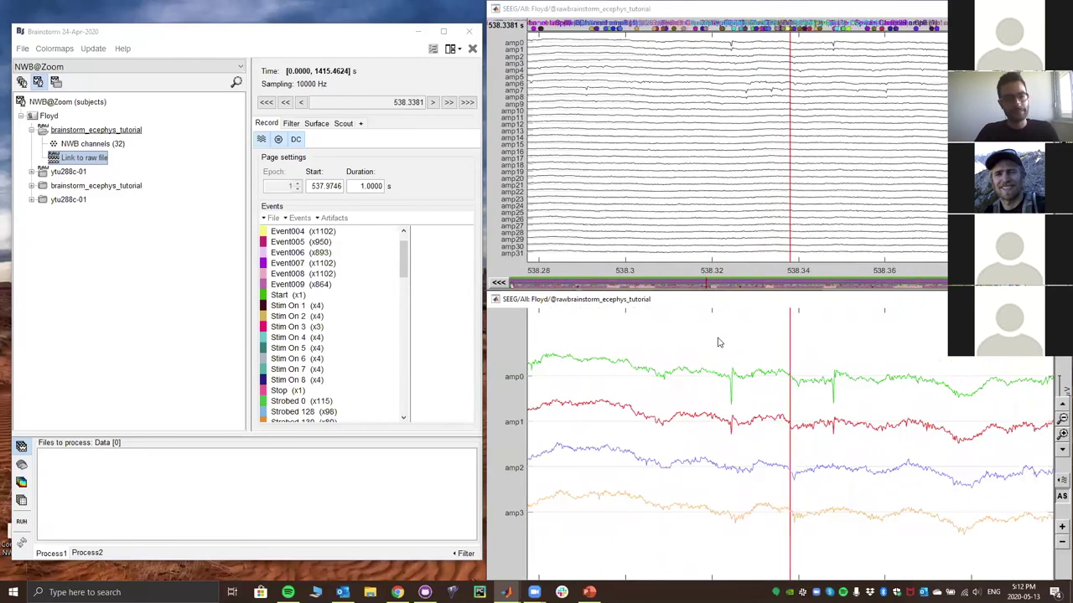
pyautogui.scroll(-5, 717, 342)
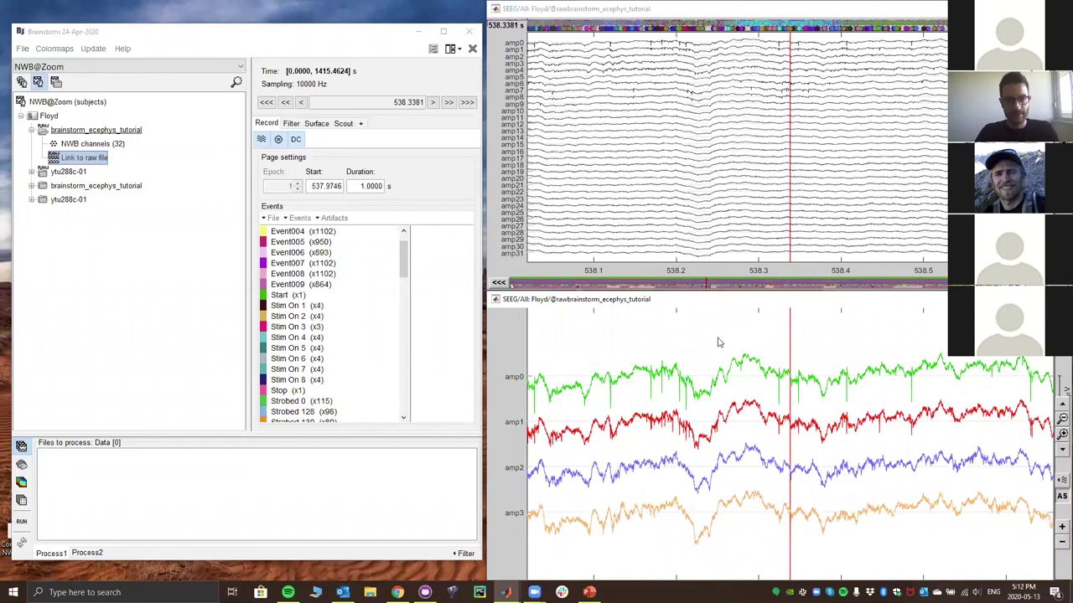
pyautogui.click(765, 355)
pyautogui.hotkey('alt', 'F4')
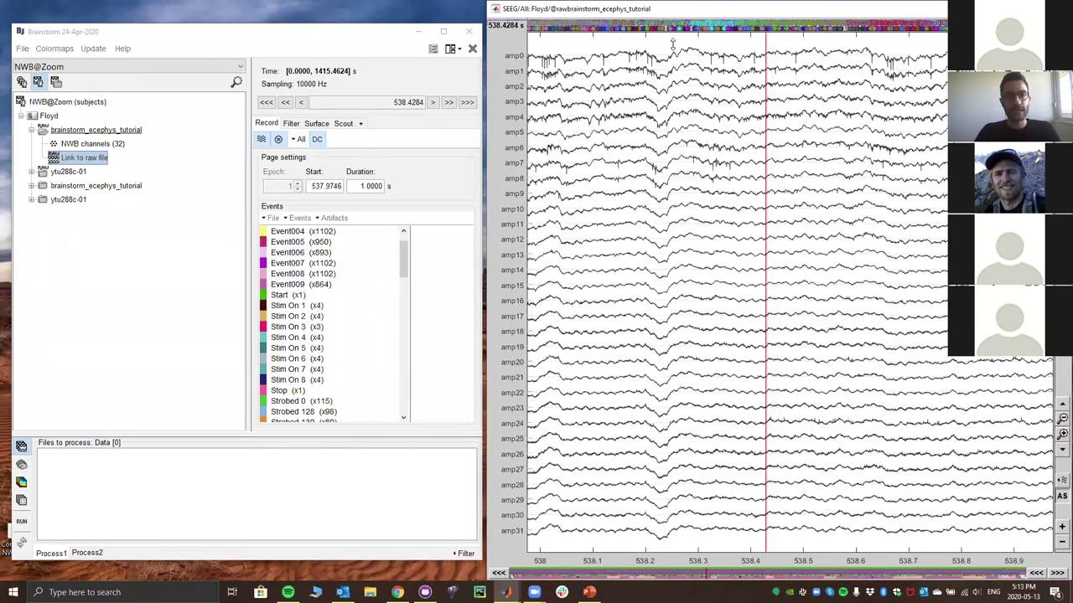
# Open the montage editor from the recording figure and create a new channel selection montage named "a"
pyautogui.rightClick(674, 48)
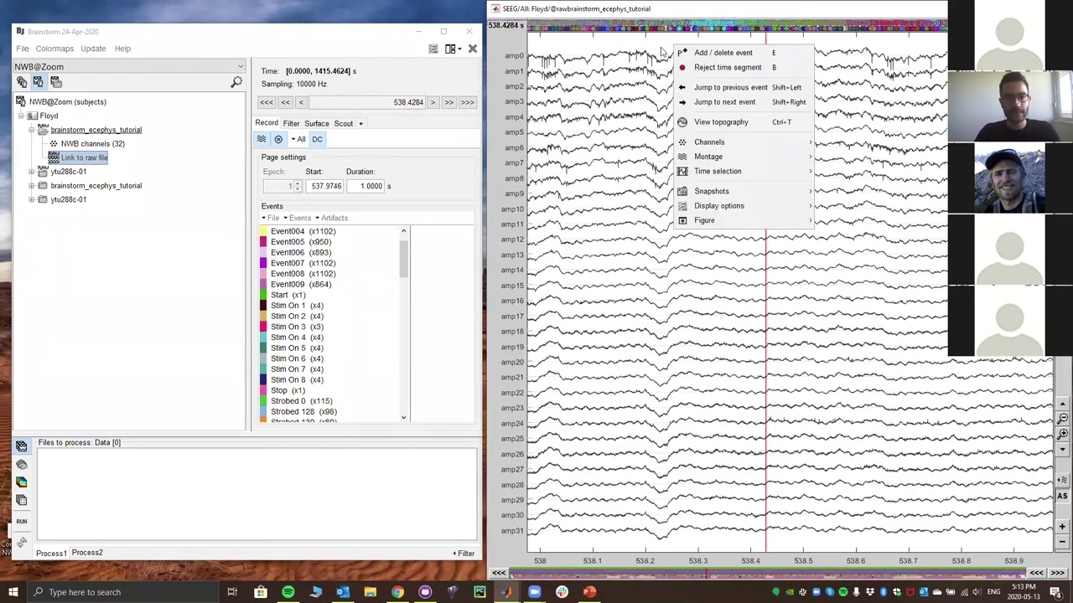
pyautogui.moveTo(762, 159)
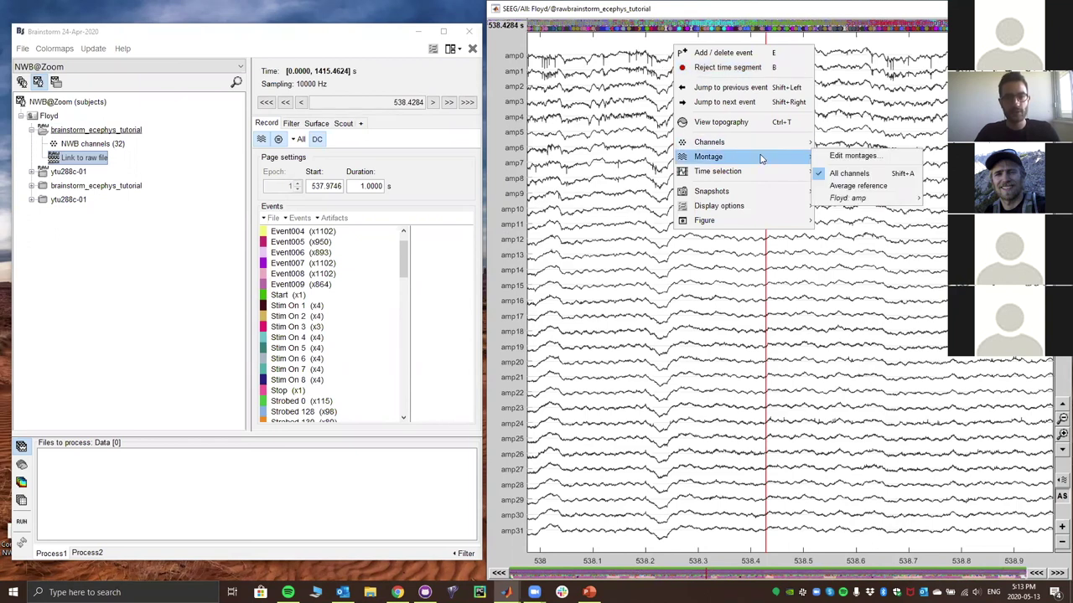
pyautogui.click(856, 158)
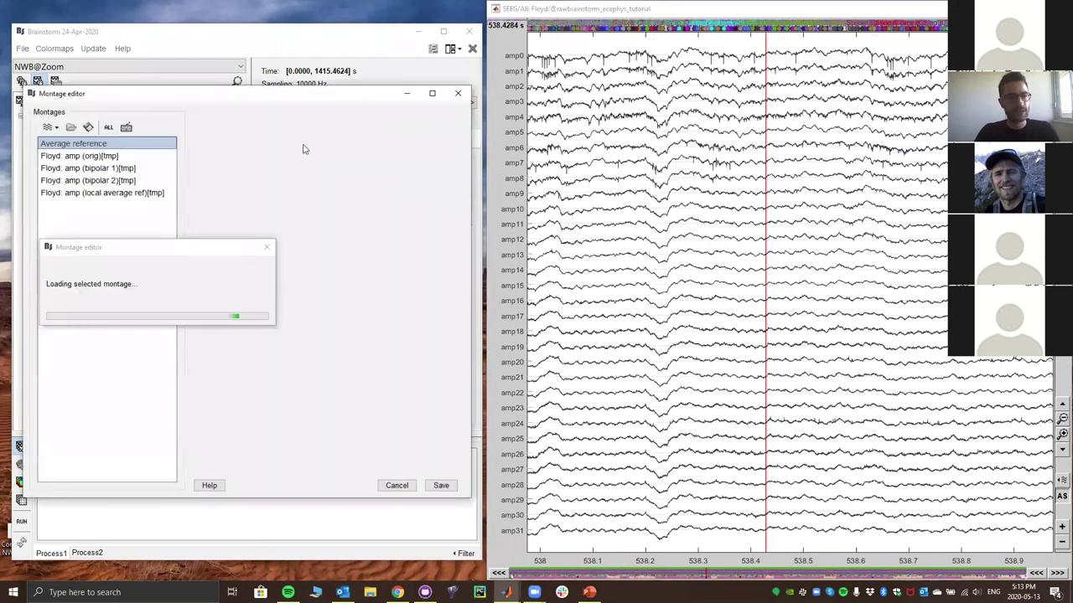
pyautogui.click(222, 123)
pyautogui.click(247, 144)
pyautogui.write('a')
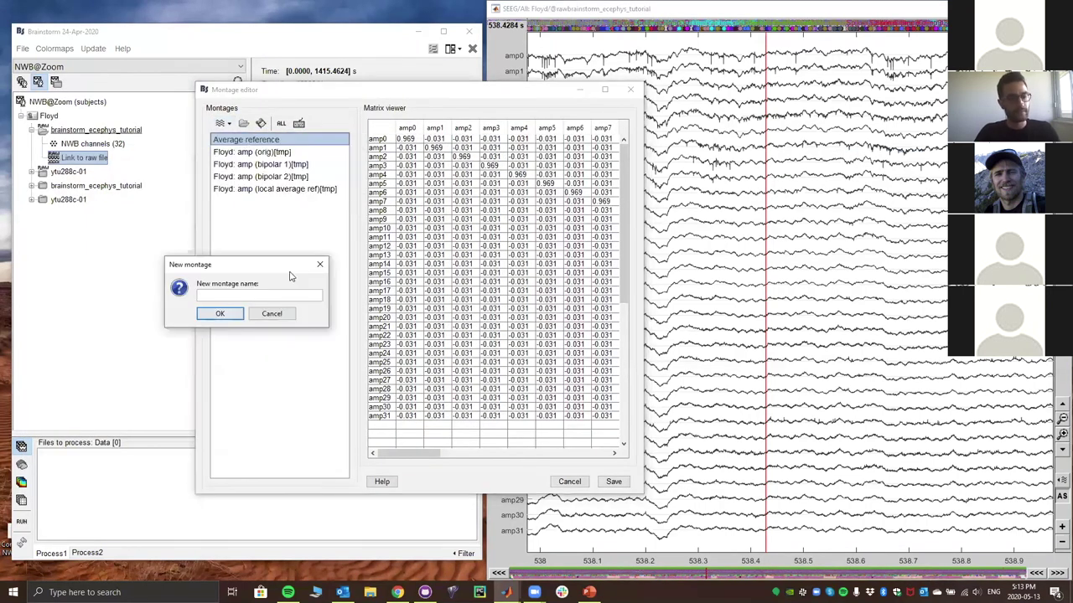
pyautogui.click(220, 315)
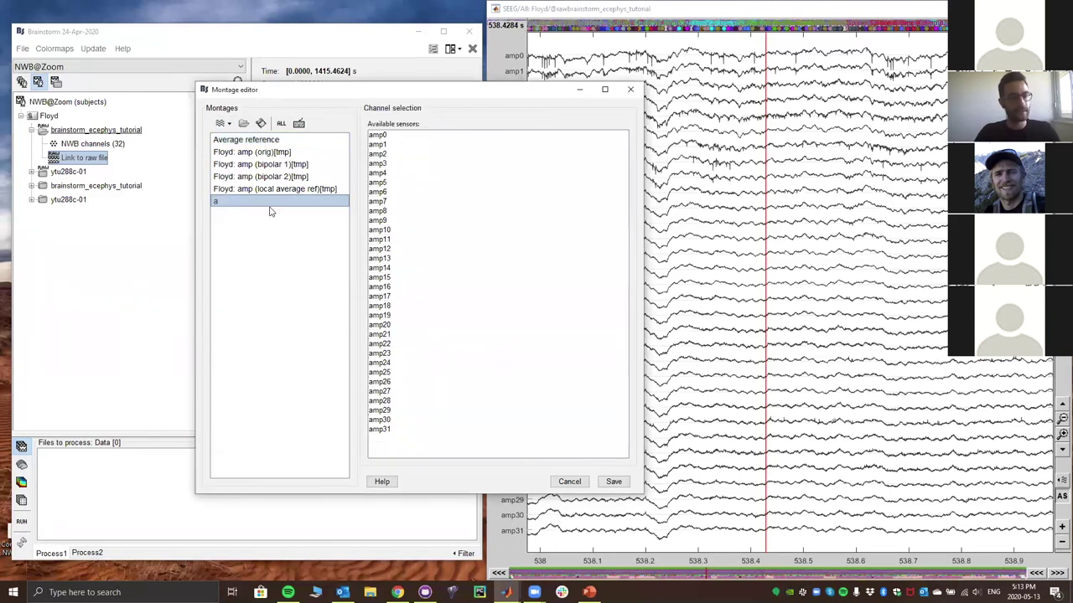
# Assign channels amp8, amp11, amp15 and amp20 to montage "a" and save the montage
pyautogui.click(388, 173)
pyautogui.click(384, 210)
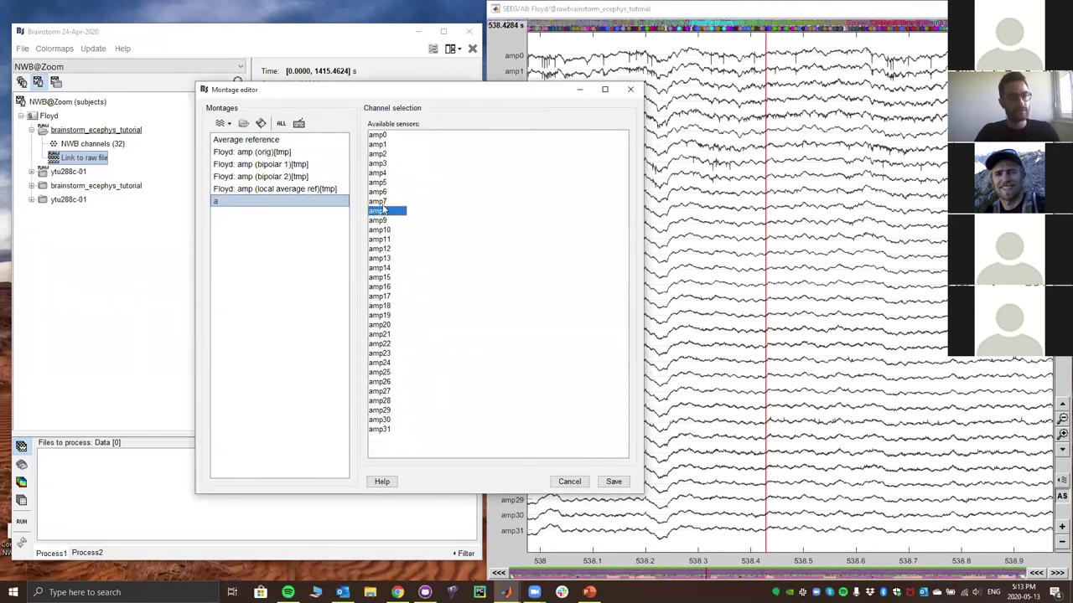
pyautogui.keyDown('ctrl'); pyautogui.click(380, 240); pyautogui.keyUp('ctrl')
pyautogui.keyDown('ctrl'); pyautogui.click(375, 278); pyautogui.keyUp('ctrl')
pyautogui.keyDown('ctrl'); pyautogui.click(402, 325); pyautogui.keyUp('ctrl')
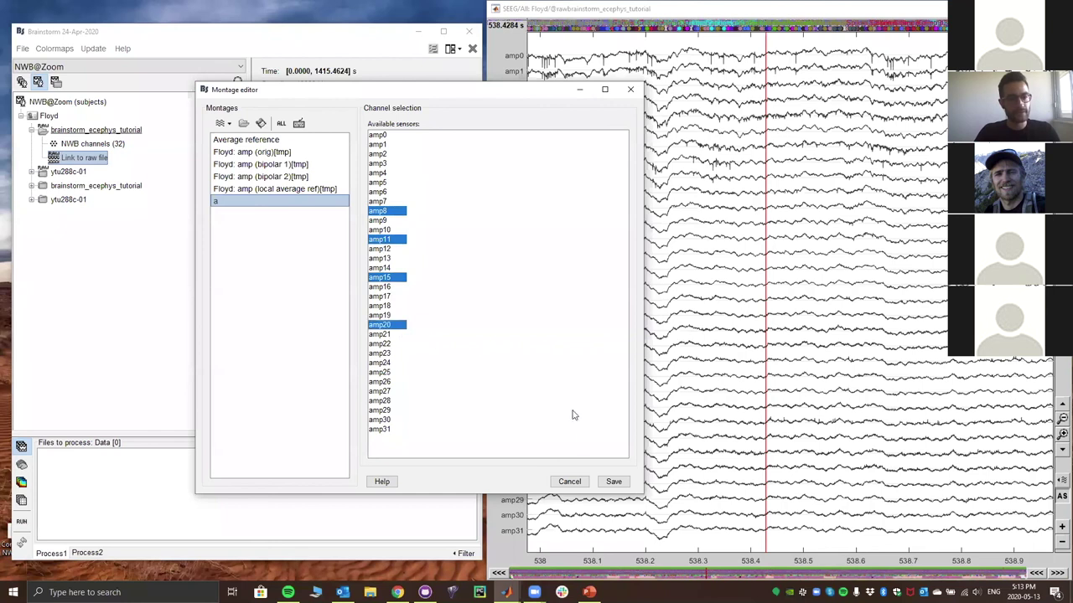
pyautogui.click(622, 481)
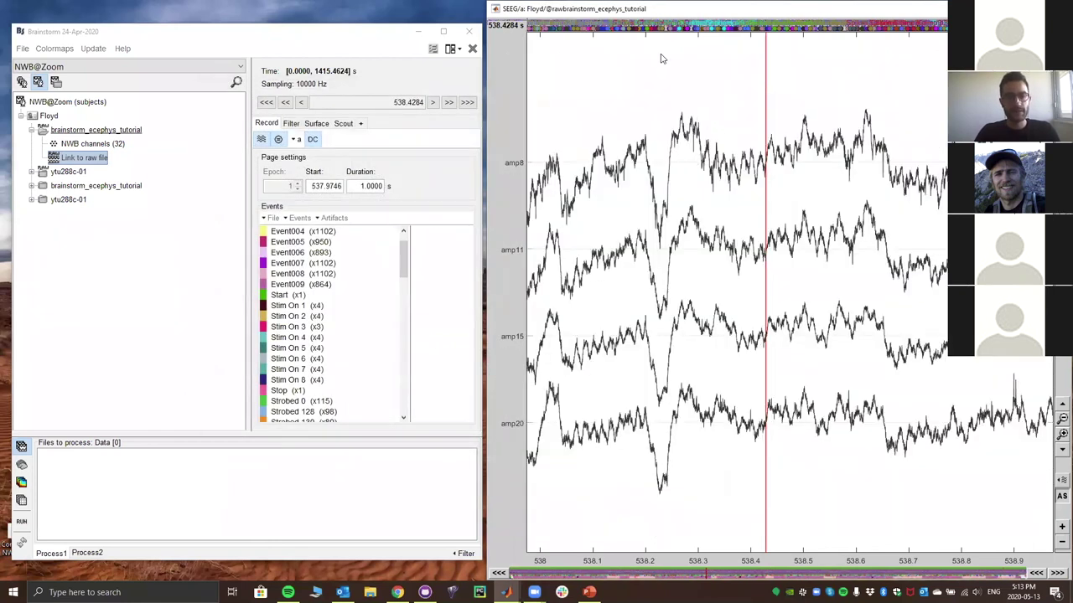
# Switch the recording figure to the All channels montage and move the time cursor to 538.2235 s
pyautogui.rightClick(711, 99)
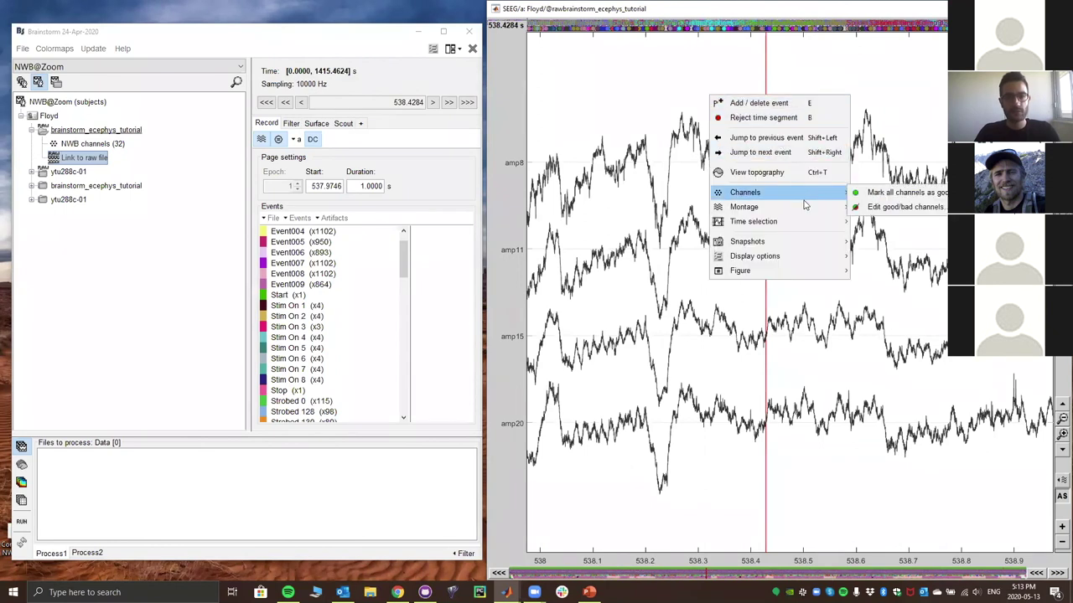
pyautogui.moveTo(844, 209)
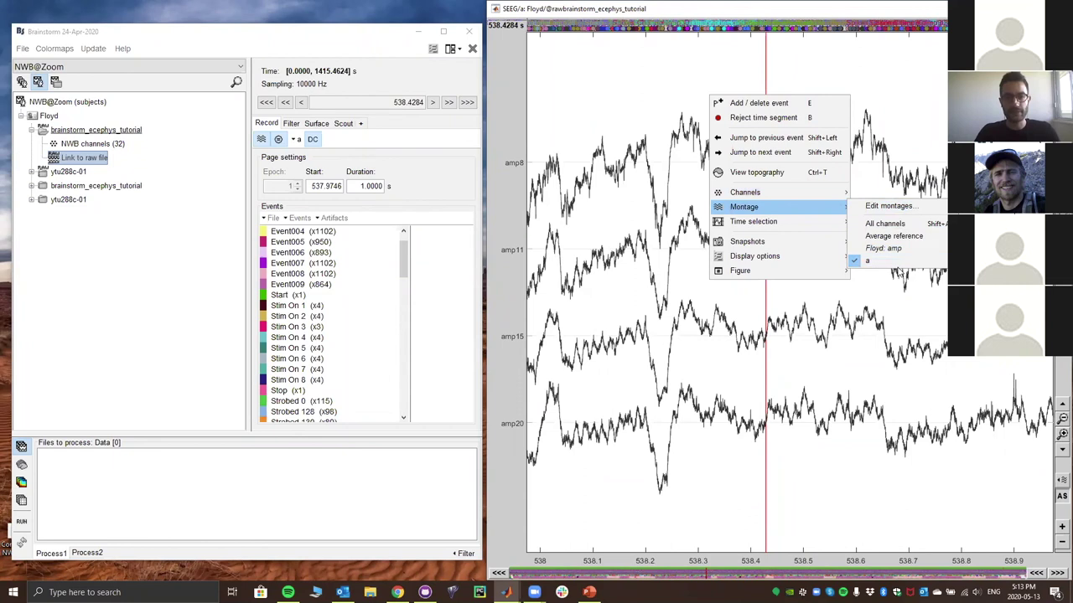
pyautogui.click(887, 224)
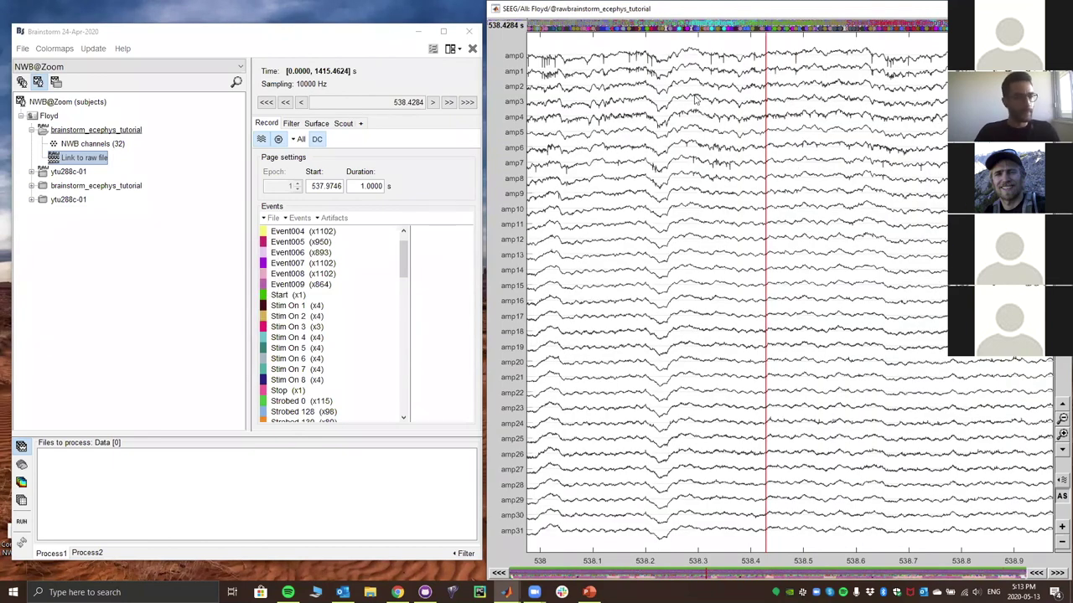
pyautogui.click(659, 48)
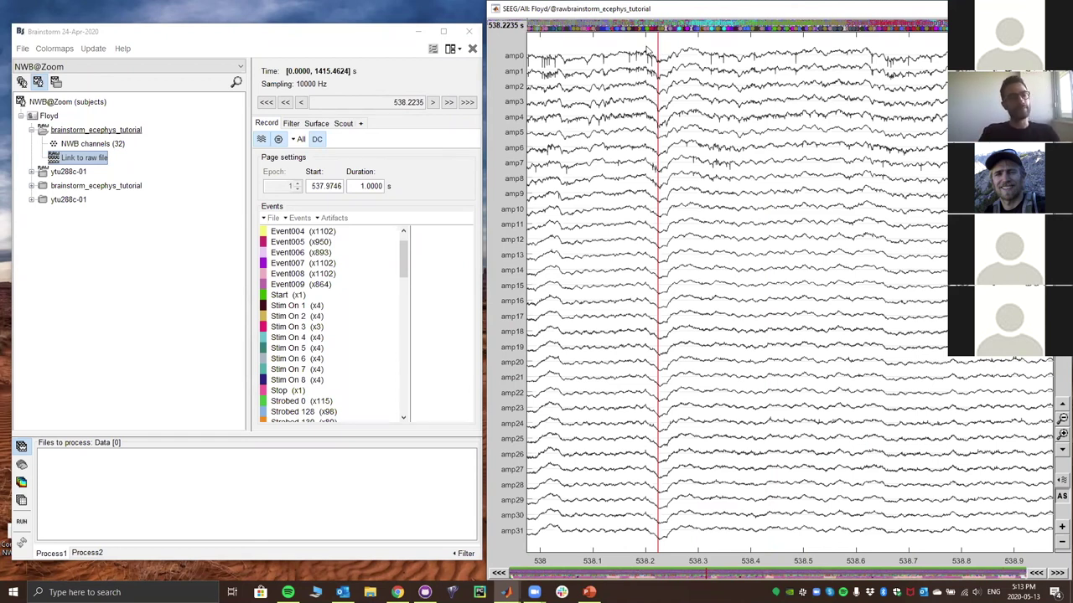
# Switch to the NWB_SpikeSorters protocol, collapse the LFP folder and expand the brainstorm_ecephys_tutorial folder
pyautogui.click(332, 36)
pyautogui.moveTo(332, 36); pyautogui.dragTo(326, 40)
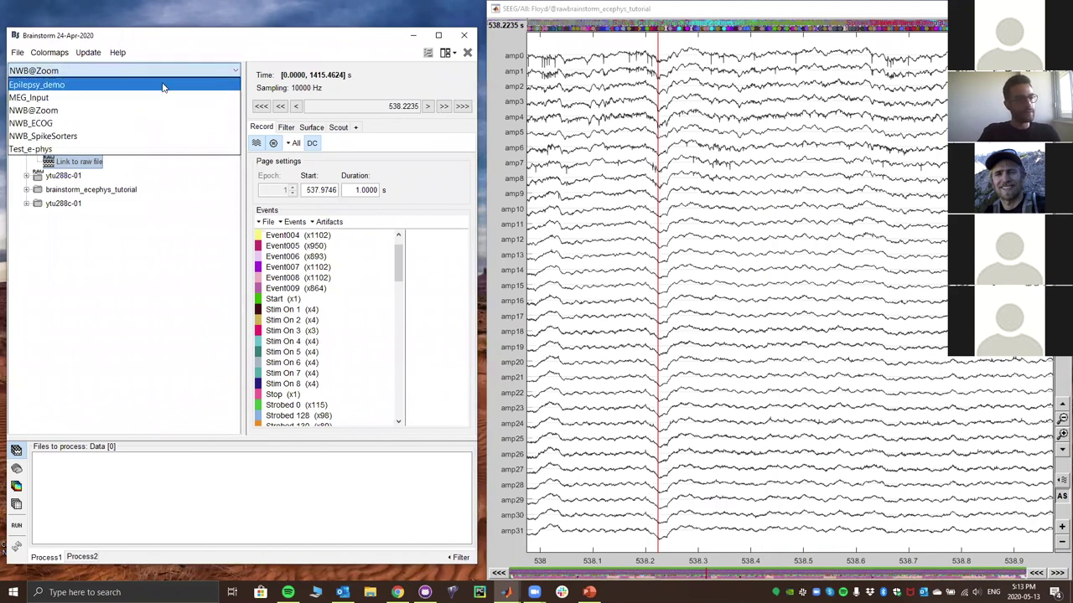
pyautogui.click(94, 136)
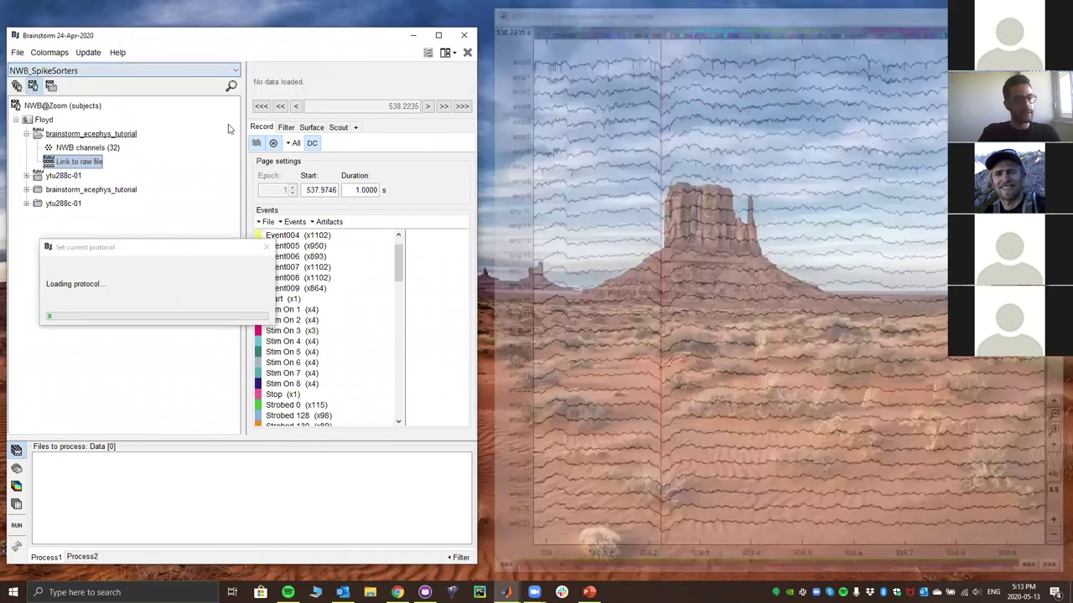
pyautogui.click(26, 147)
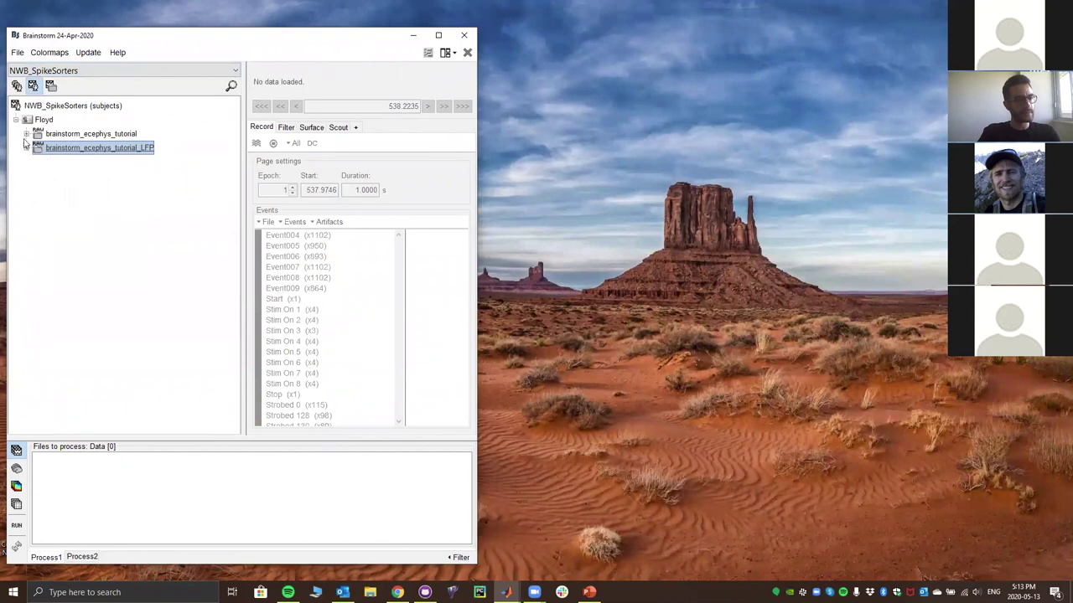
pyautogui.click(26, 134)
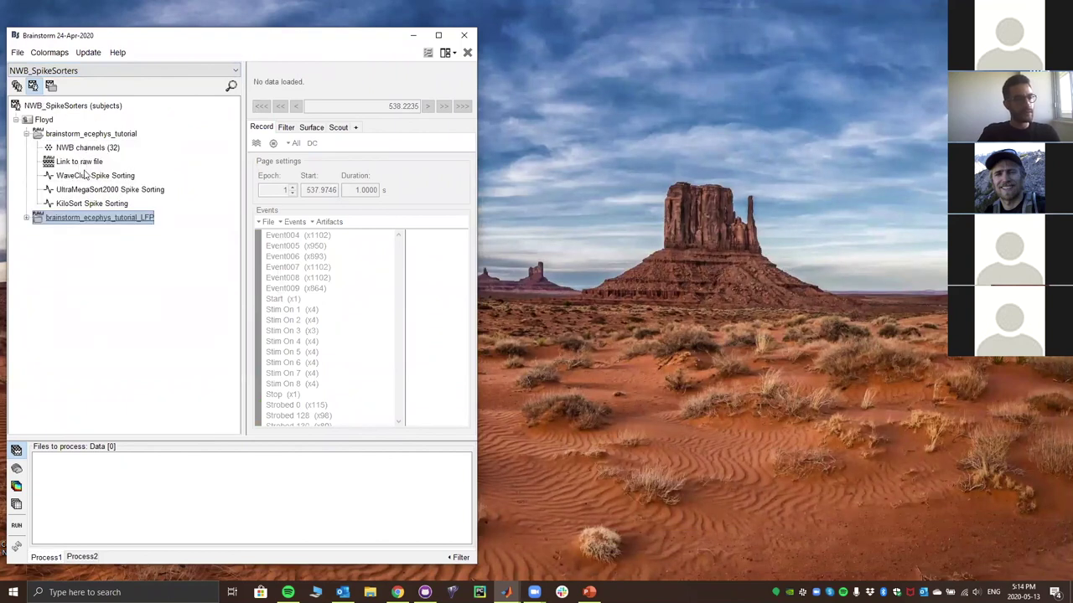
# Look through the WaveClus, UltraMegaSort2000 and KiloSort entries of brainstorm_ecephys_tutorial, and open its raw recording link
pyautogui.click(81, 177)
pyautogui.click(84, 189)
pyautogui.click(83, 205)
pyautogui.click(83, 190)
pyautogui.click(84, 177)
pyautogui.click(105, 135)
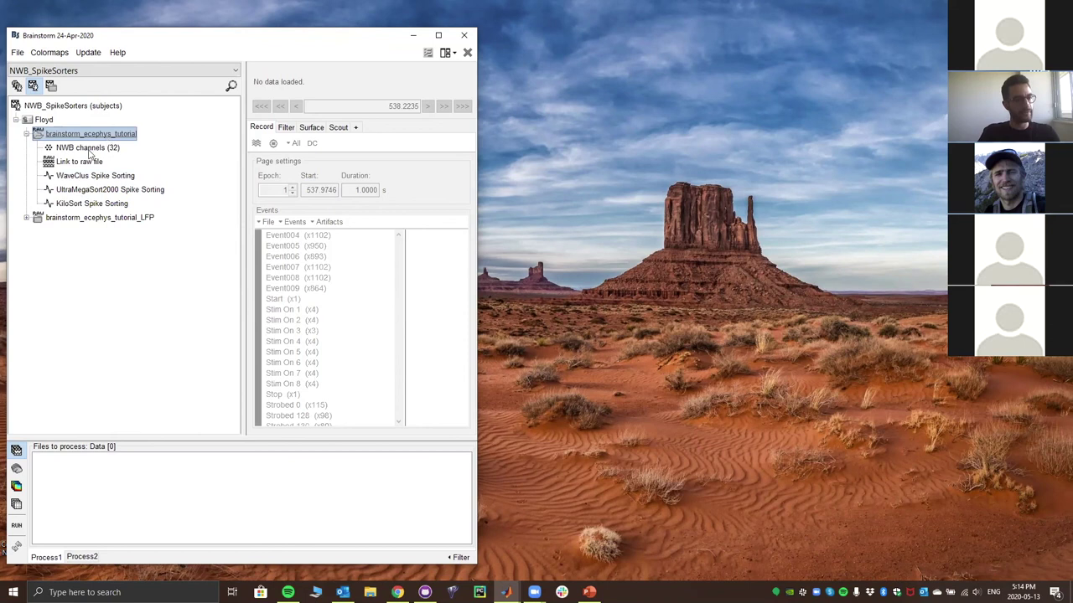
pyautogui.click(79, 163)
pyautogui.doubleClick(87, 166)
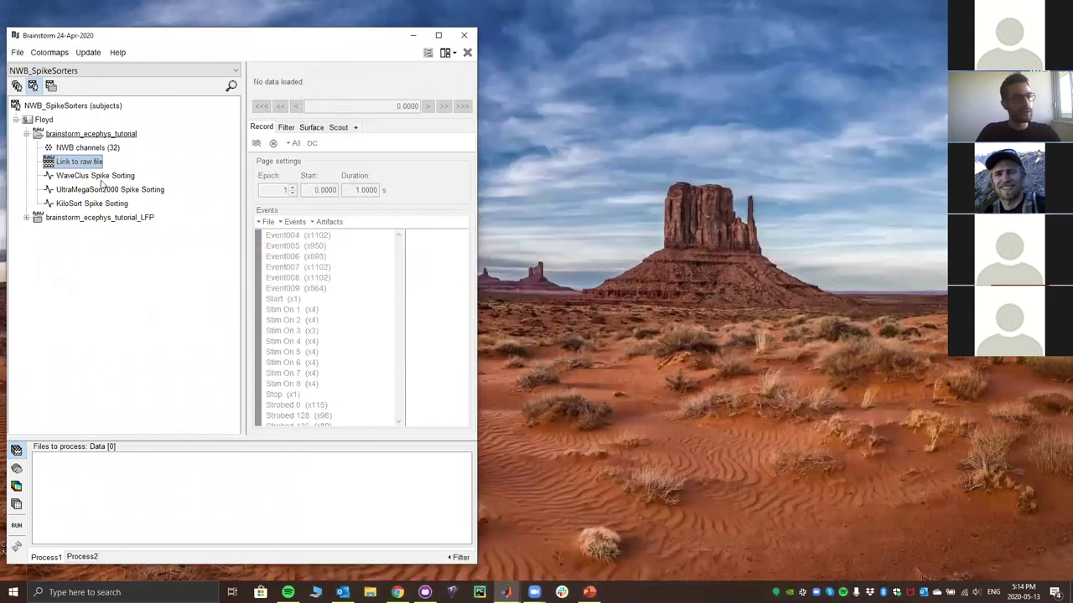
# Open the WaveClus spike sorting results and display the spike features of channel amp1
pyautogui.click(99, 177)
pyautogui.press('Down')
pyautogui.press('Down')
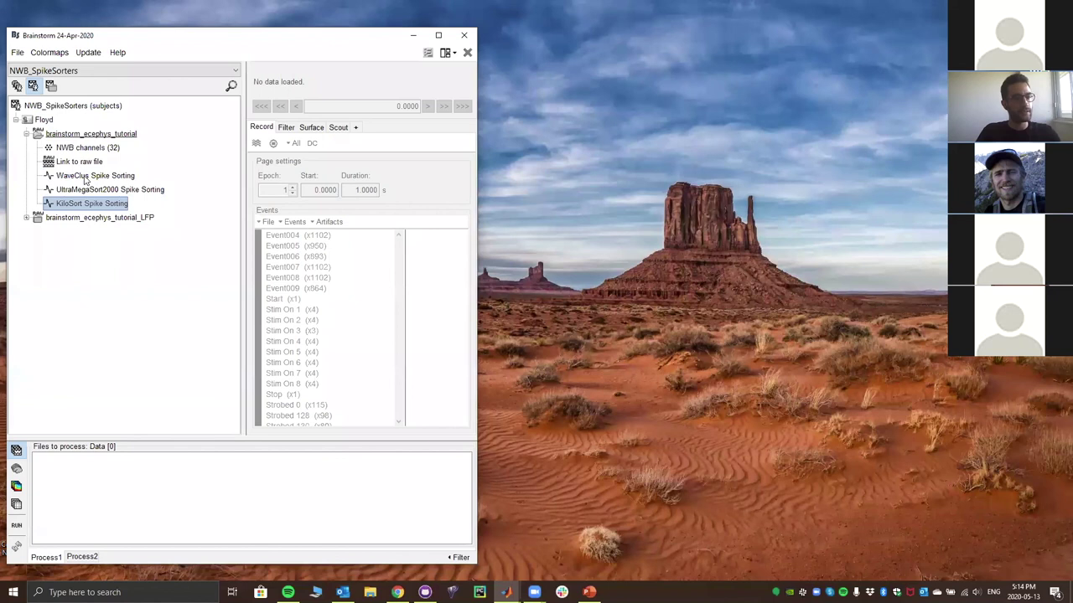
pyautogui.click(86, 177)
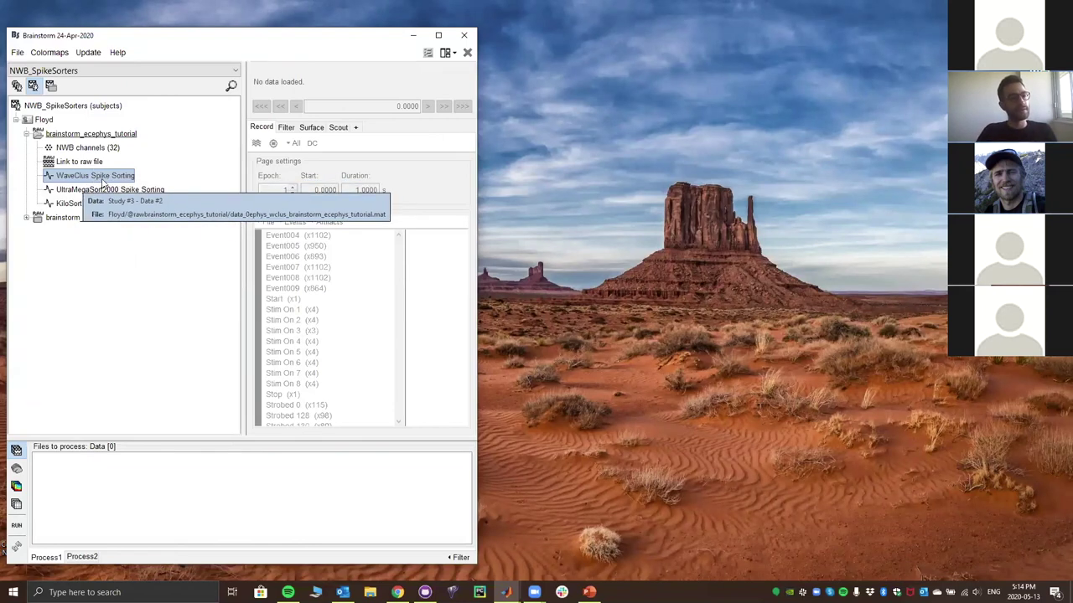
pyautogui.doubleClick(107, 178)
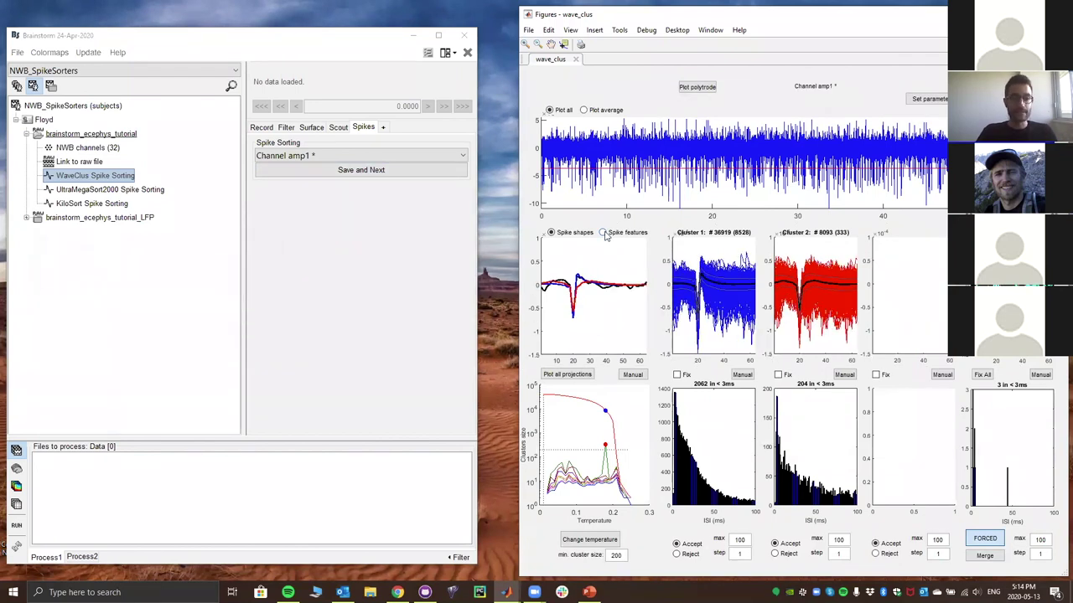
pyautogui.click(603, 233)
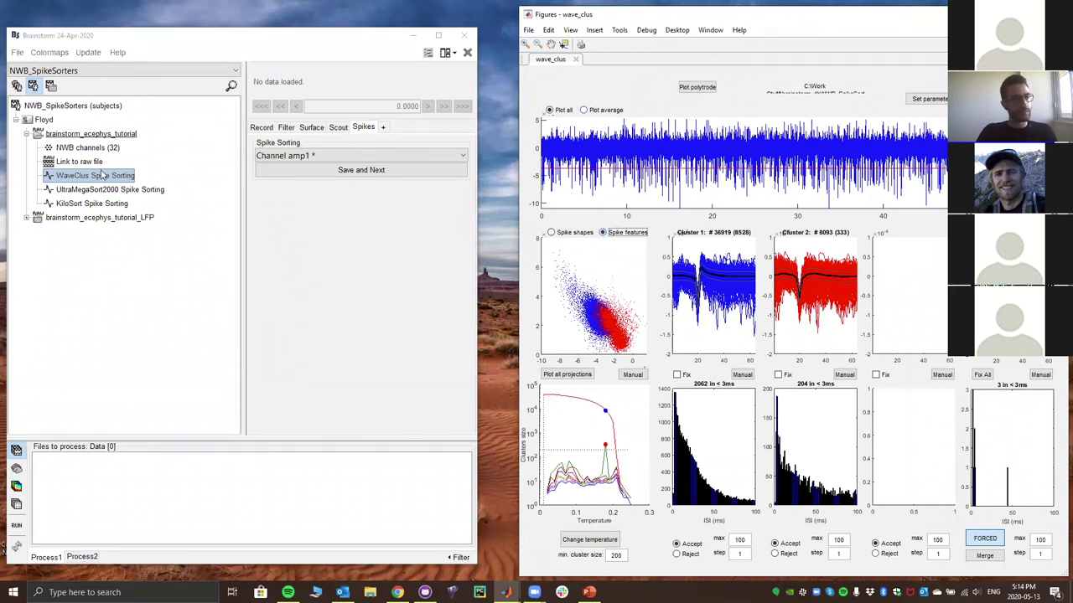
pyautogui.moveTo(835, 19); pyautogui.dragTo(787, 35)
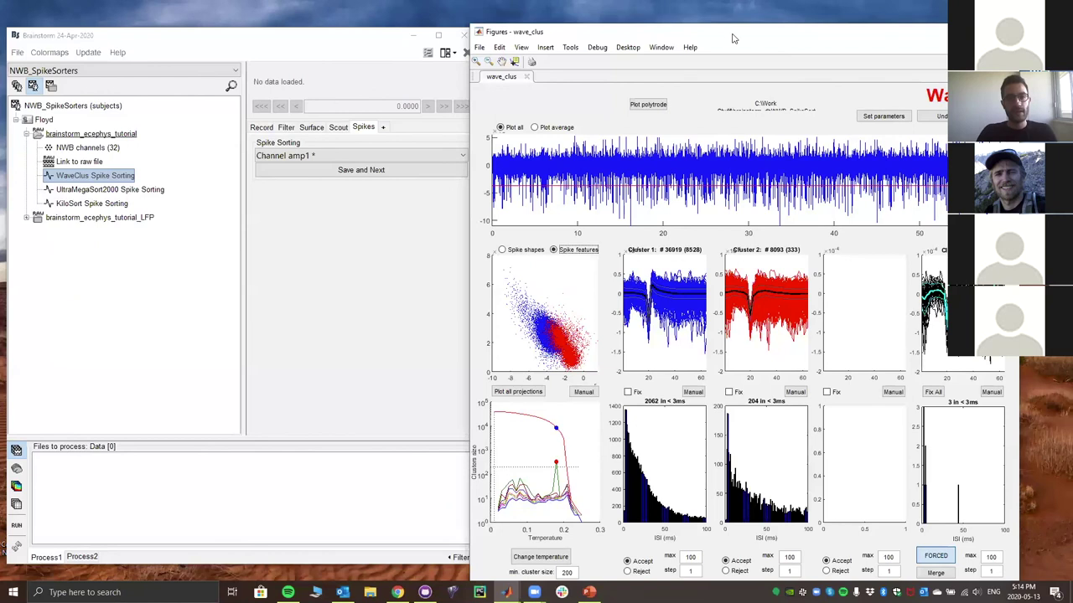
pyautogui.moveTo(736, 47); pyautogui.dragTo(758, 42)
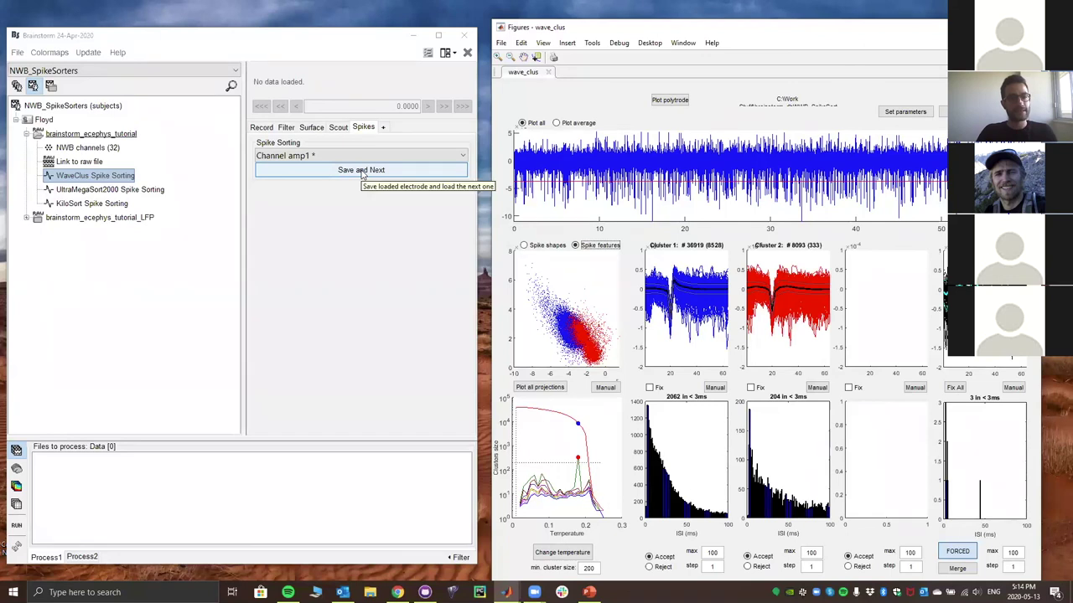
# Save the spike sorting of channels amp1 and amp2, advance to amp3, and list the channels from amp1 onward
pyautogui.click(362, 171)
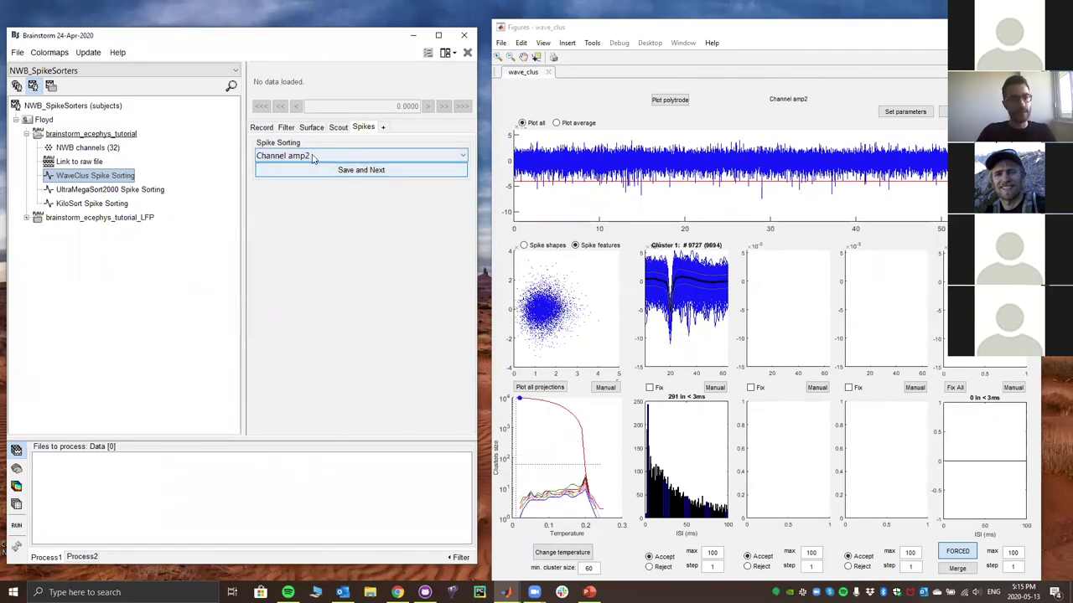
pyautogui.click(344, 170)
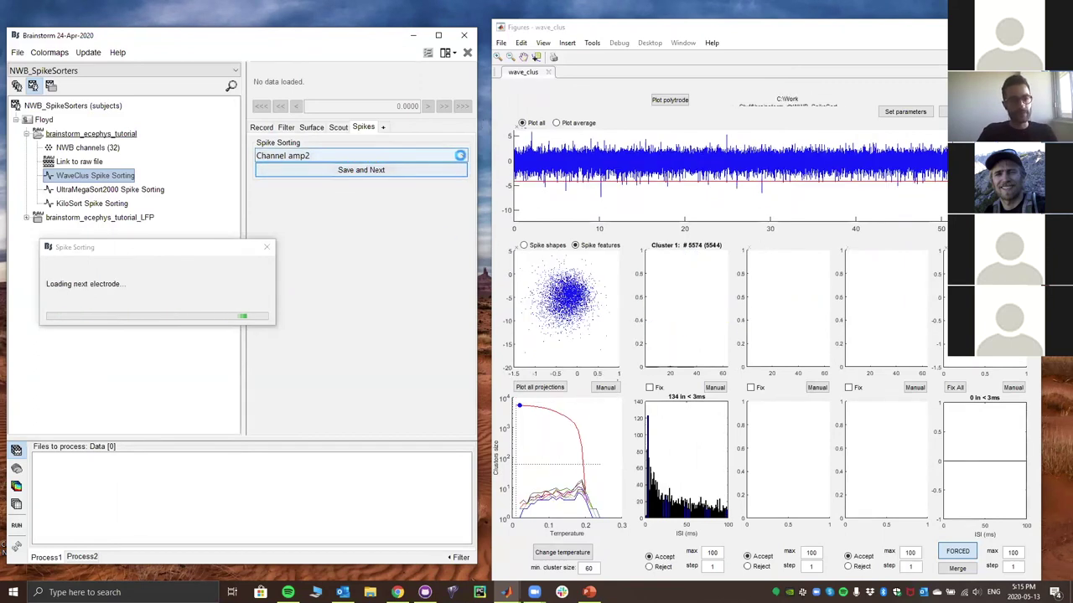
pyautogui.click(461, 158)
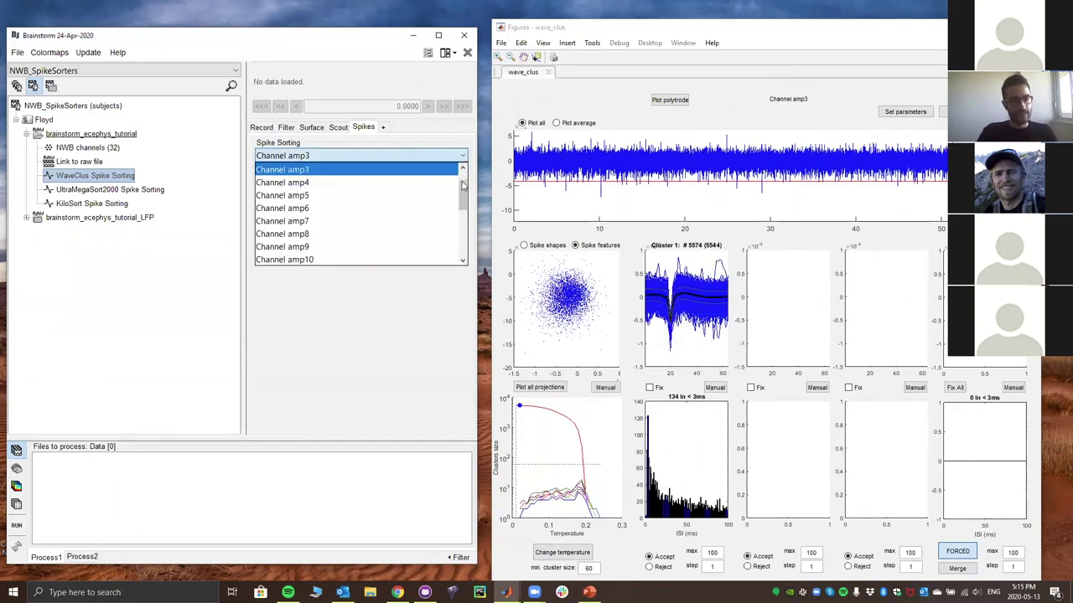
pyautogui.scroll(2, 462, 197)
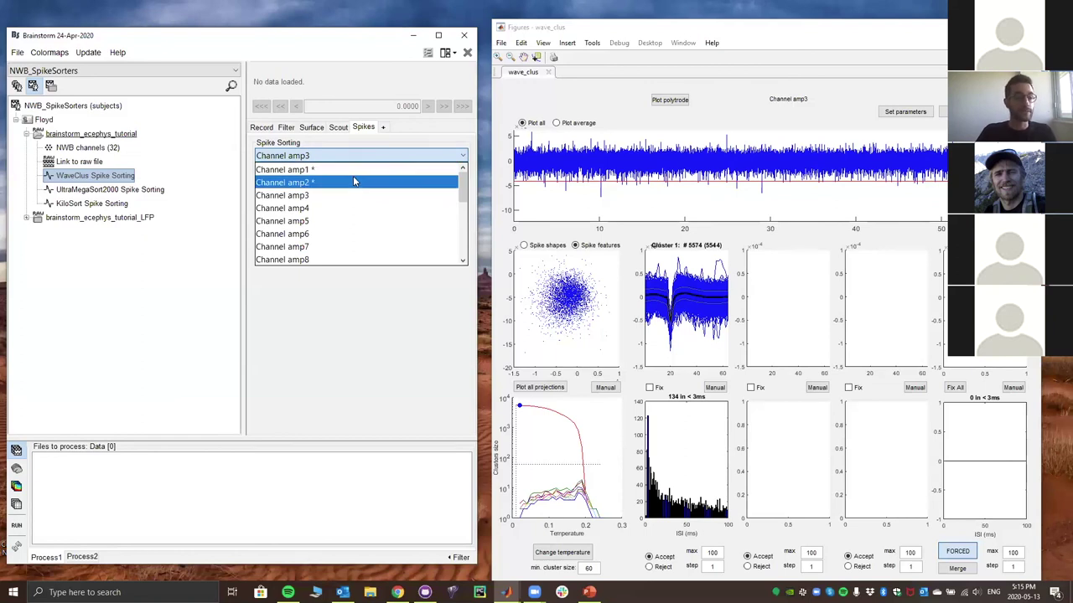
# Close all WaveClus figures and open the KiloSort spike sorting results to view their clusters
pyautogui.click(468, 54)
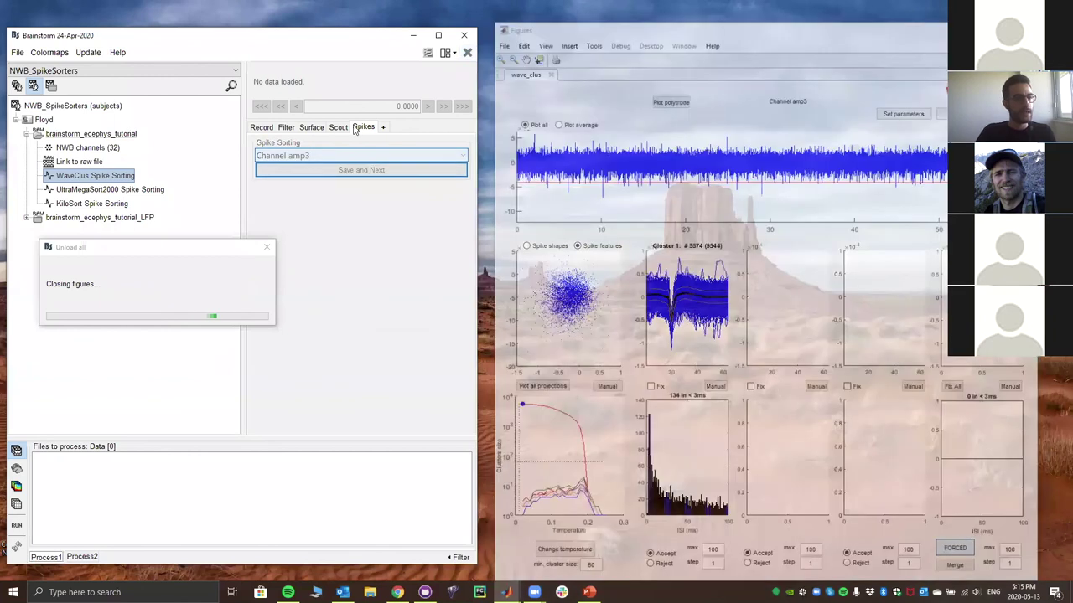
pyautogui.doubleClick(83, 205)
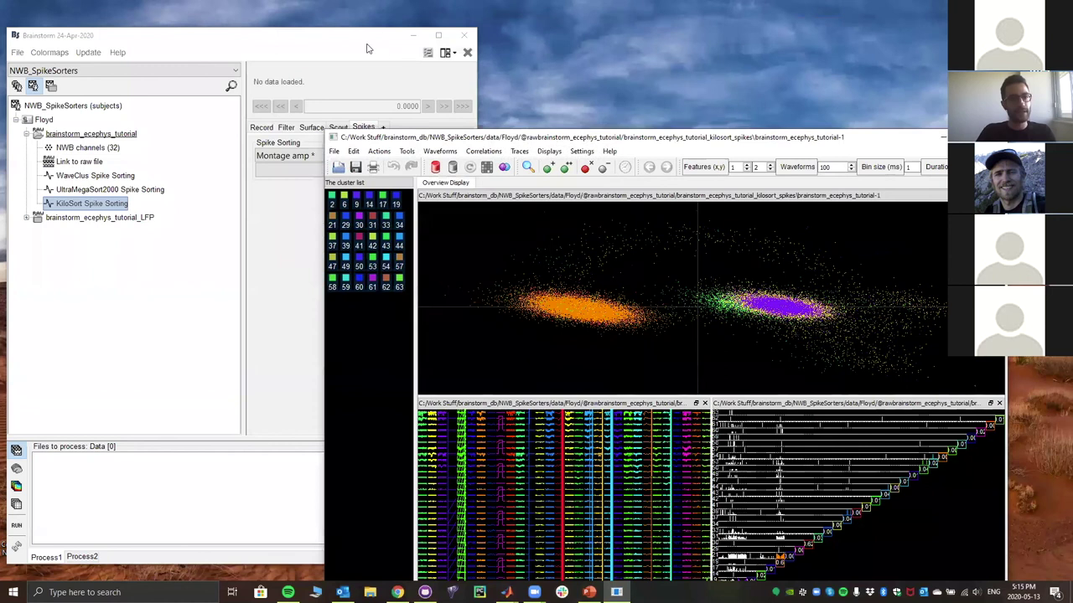
pyautogui.click(366, 46)
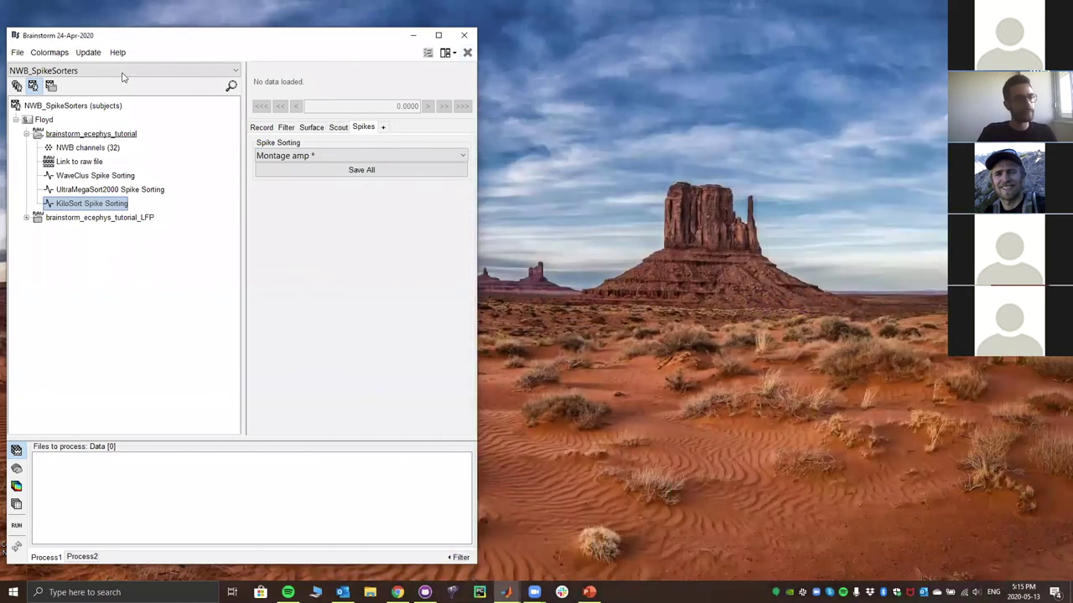
# Switch to the NWB@Zoom protocol and collapse its imported brainstorm_ecephys_tutorial folder
pyautogui.click(122, 73)
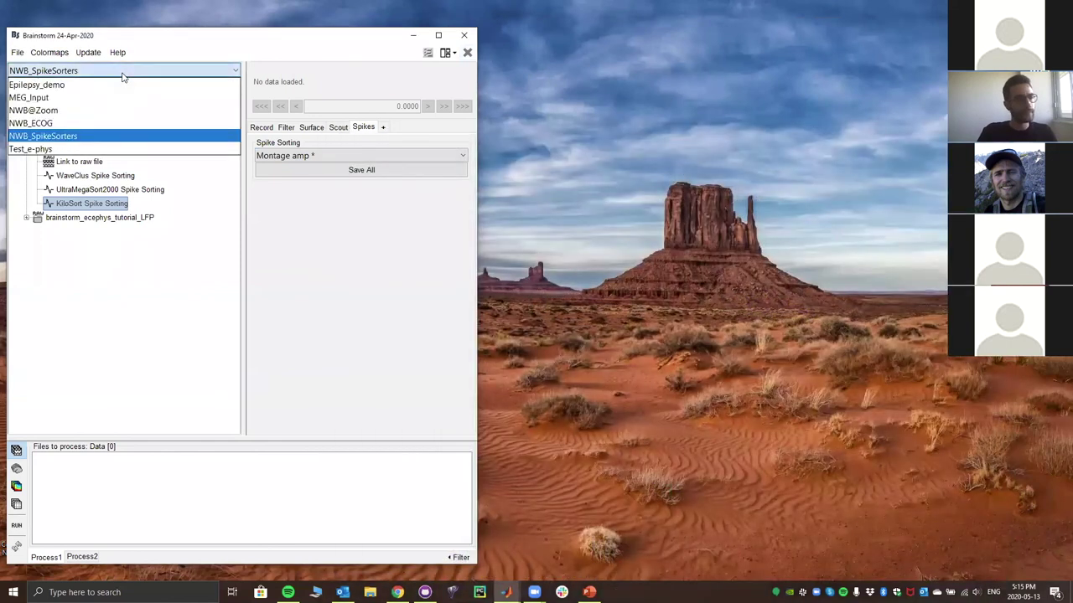
pyautogui.click(62, 113)
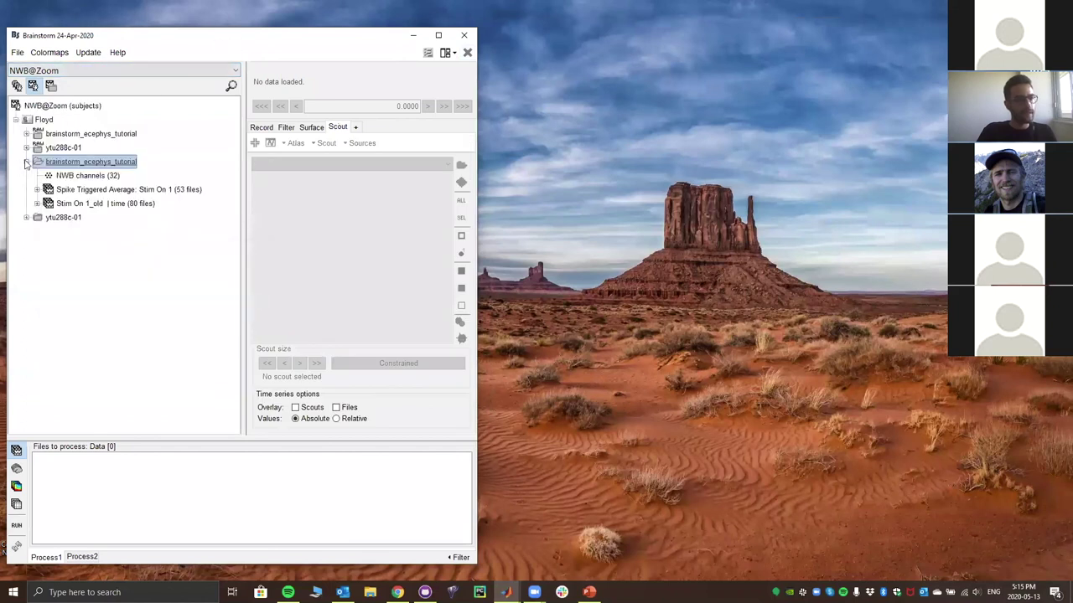
pyautogui.click(26, 162)
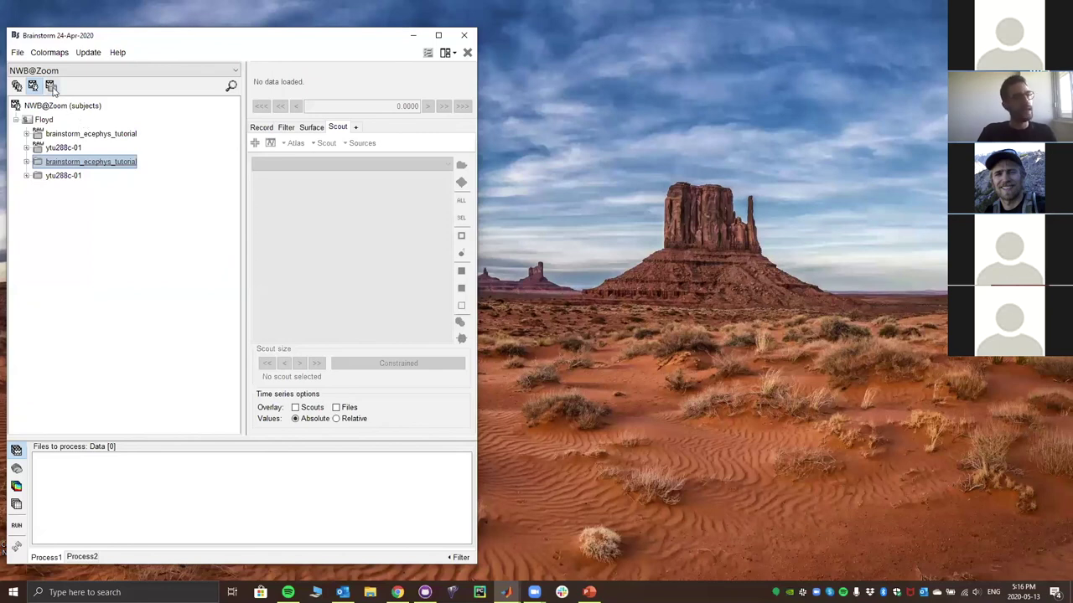
# Return to the NWB_SpikeSorters protocol and show the contents of the brainstorm_ecephys_tutorial folder, with the LFP folder collapsed
pyautogui.click(81, 72)
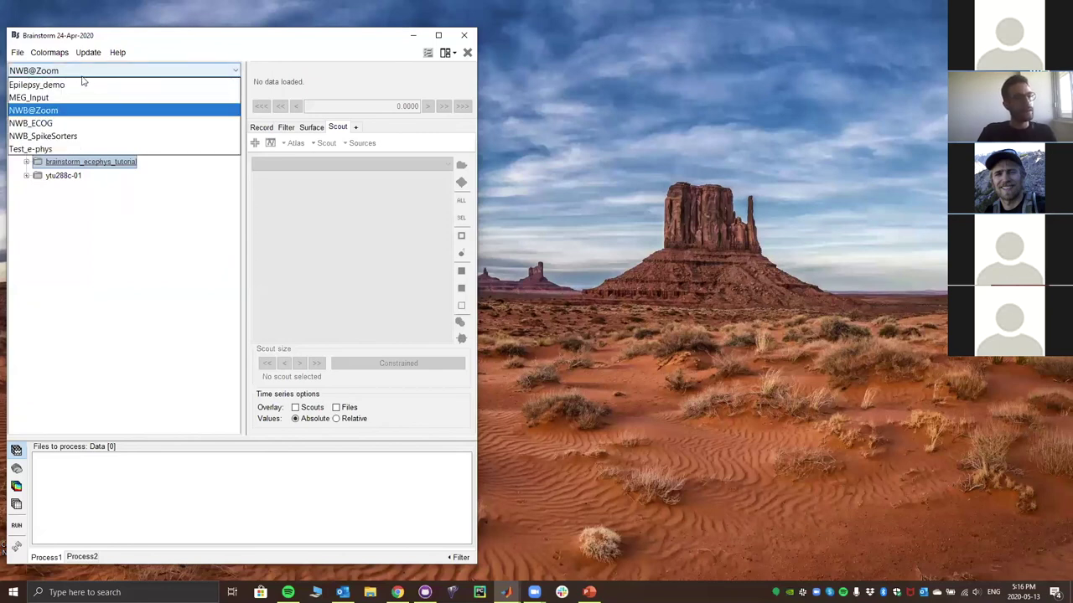
pyautogui.click(76, 135)
pyautogui.click(27, 148)
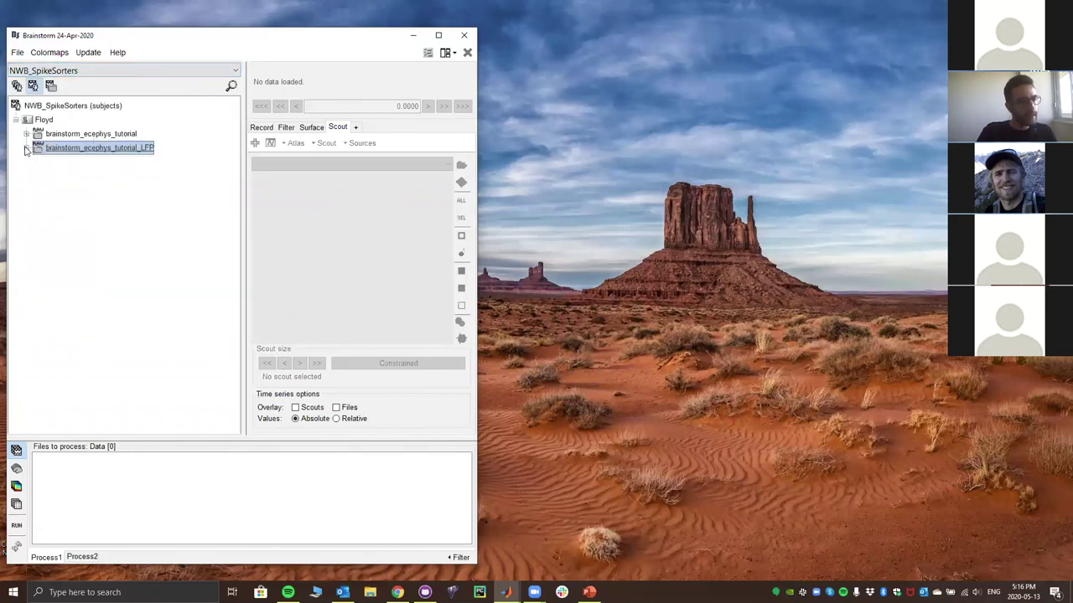
pyautogui.click(26, 134)
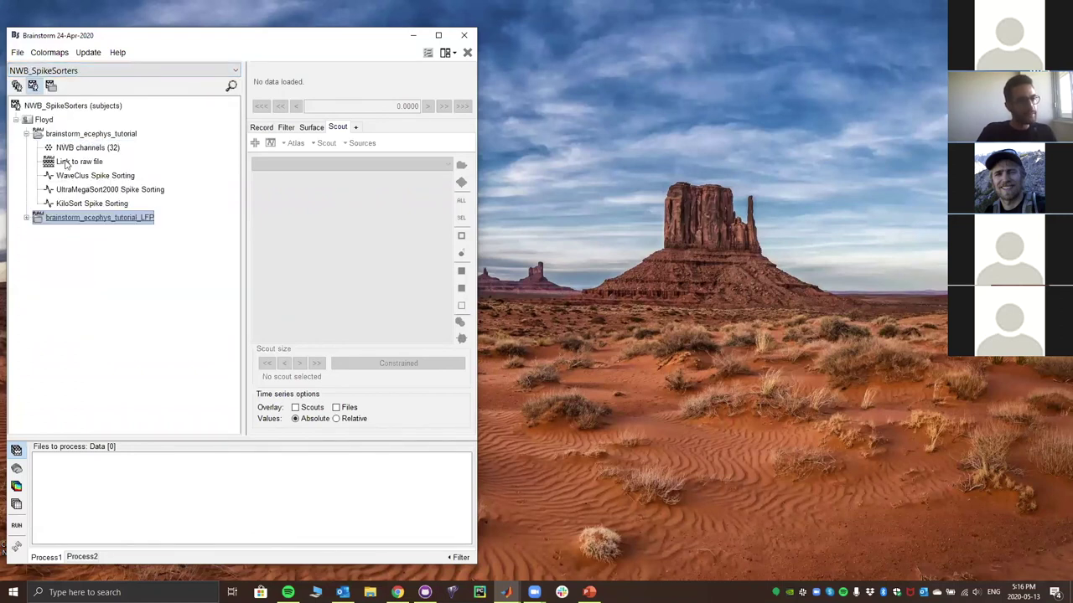
# Add the raw file link of the brainstorm_ecephys_tutorial folder to the files to process
pyautogui.click(67, 164)
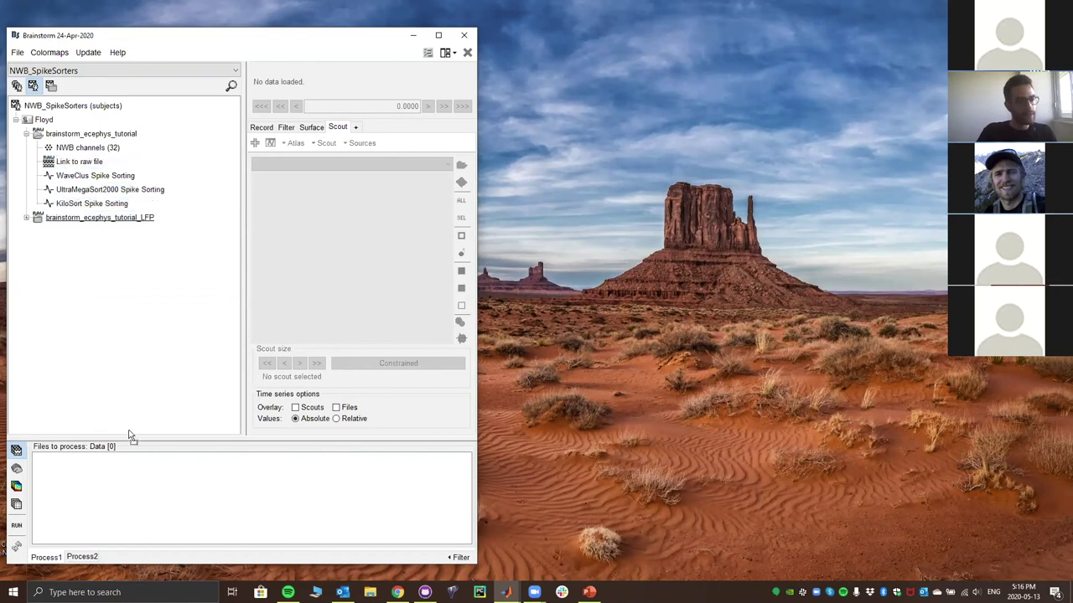
pyautogui.moveTo(130, 435); pyautogui.dragTo(132, 498)
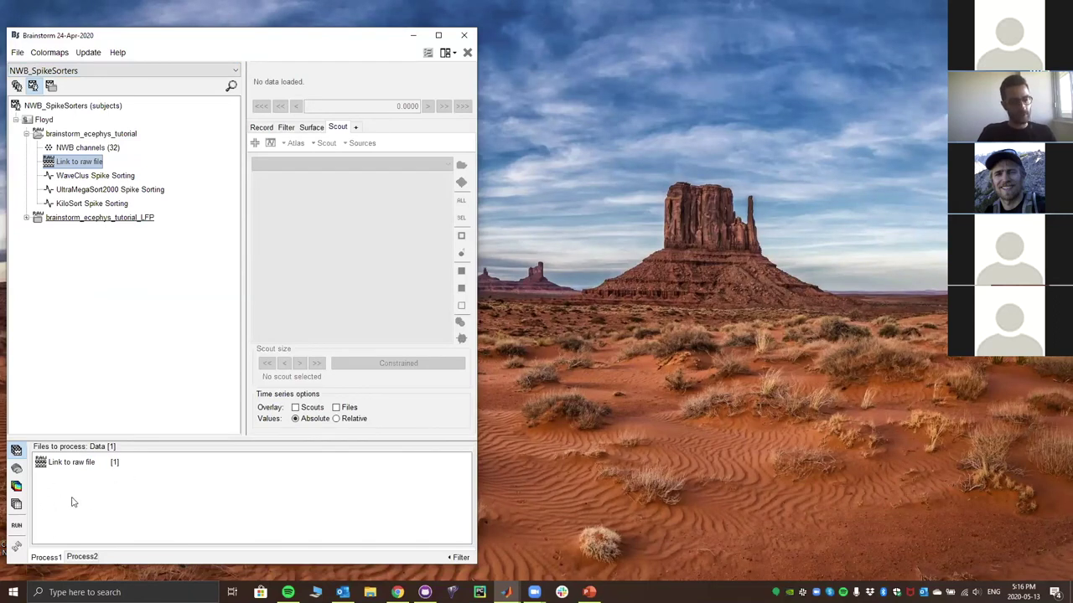
pyautogui.click(16, 527)
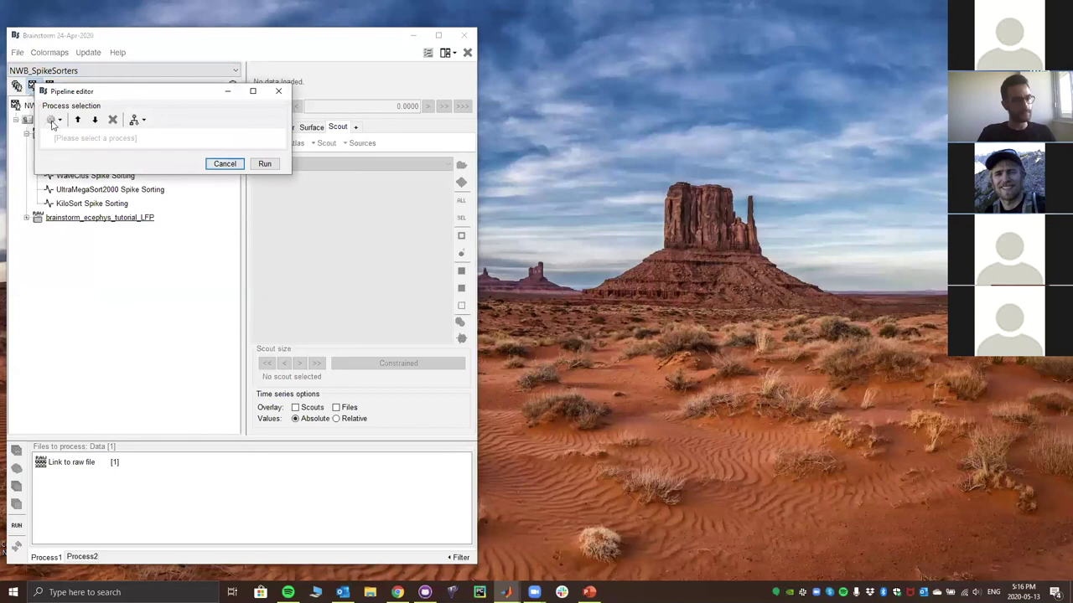
pyautogui.click(52, 119)
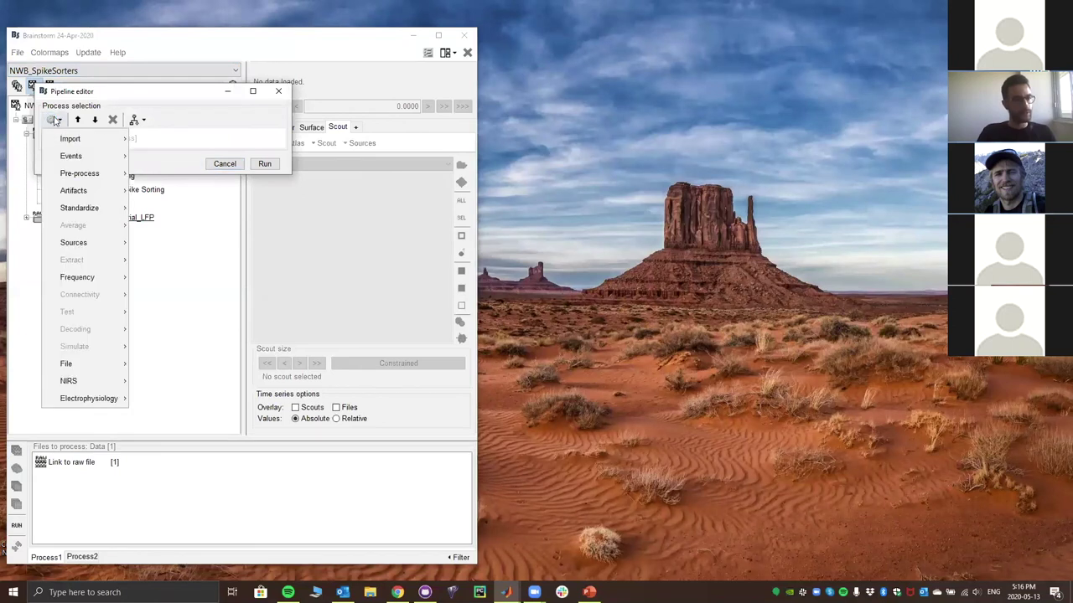
pyautogui.click(278, 90)
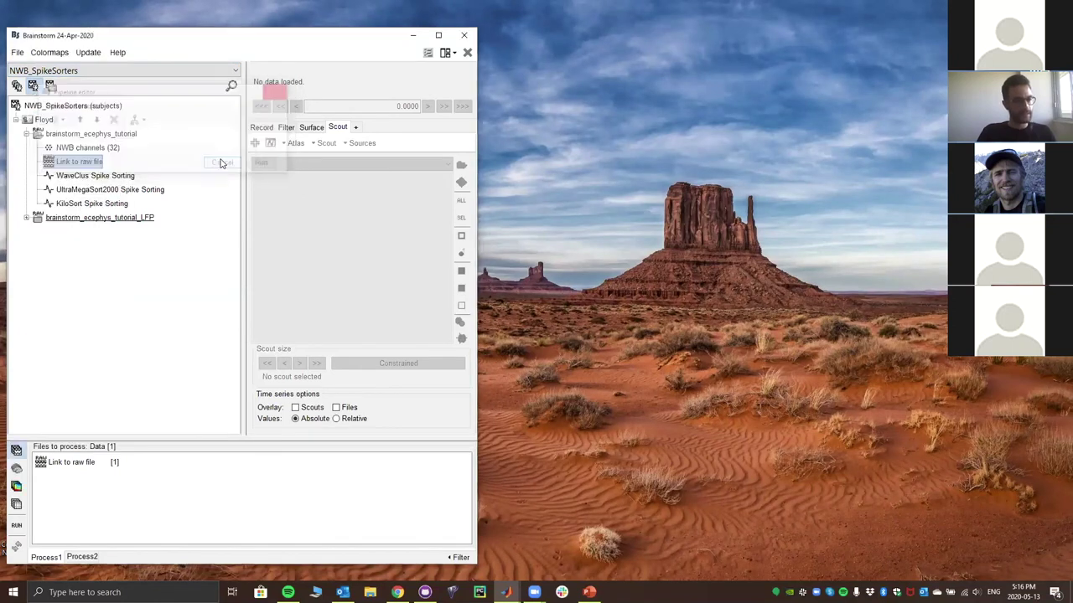
# Look through the electrophysiology processes, including the unsupervised spike sorters, view the options of Convert Raw to LFP, and cancel the pipeline
pyautogui.click(16, 526)
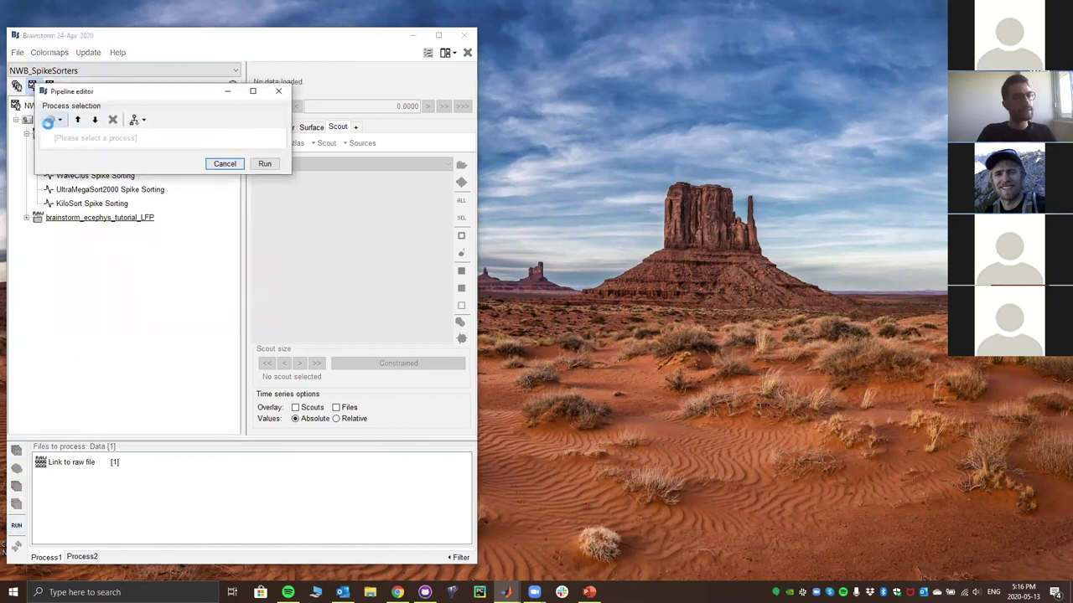
pyautogui.click(55, 123)
pyautogui.moveTo(78, 145)
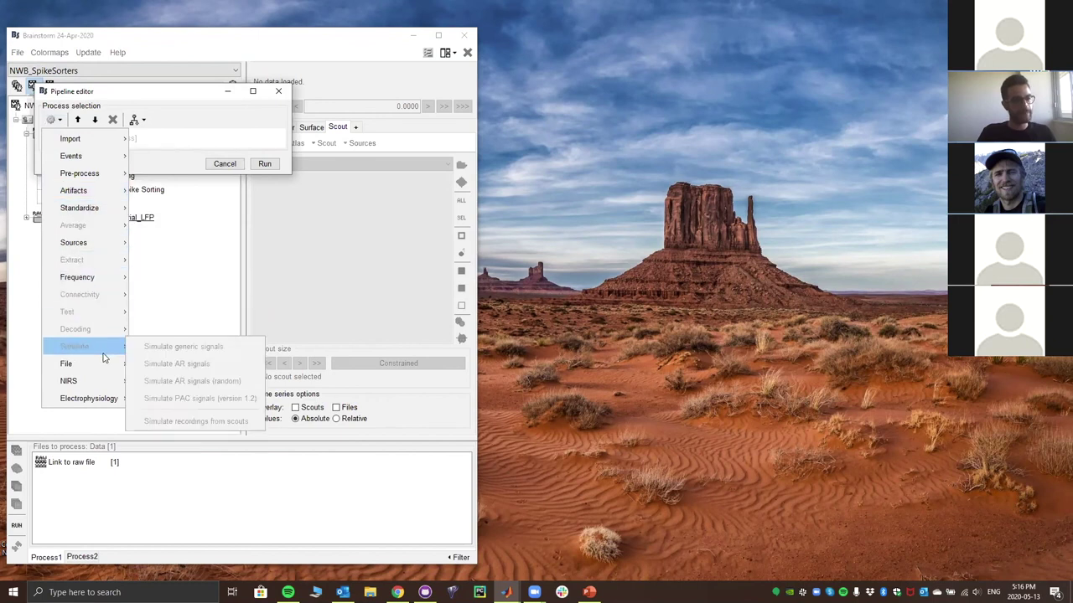
pyautogui.moveTo(104, 401)
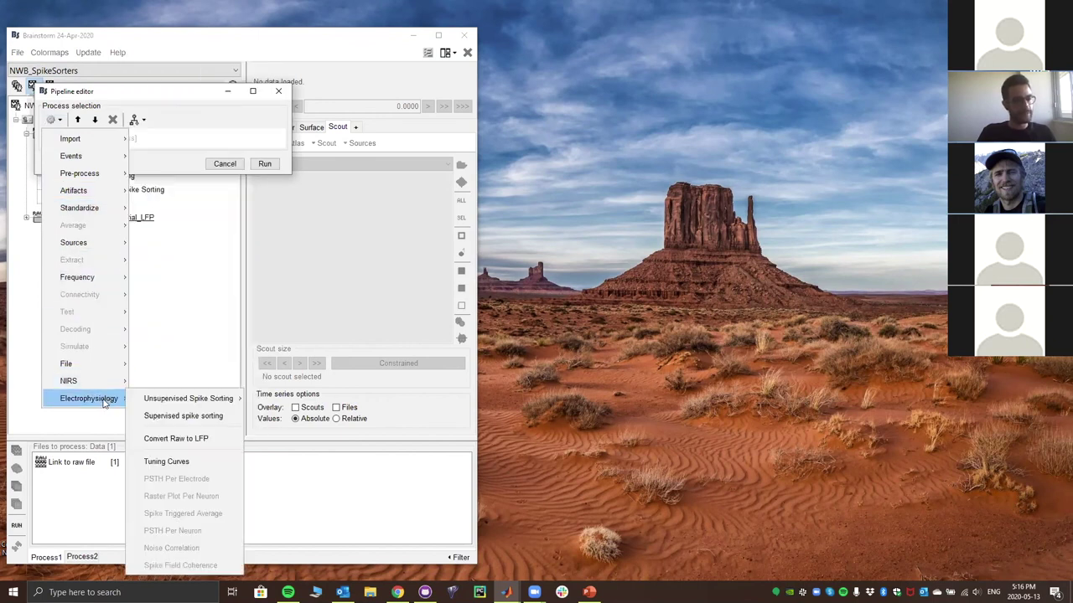
pyautogui.moveTo(176, 409)
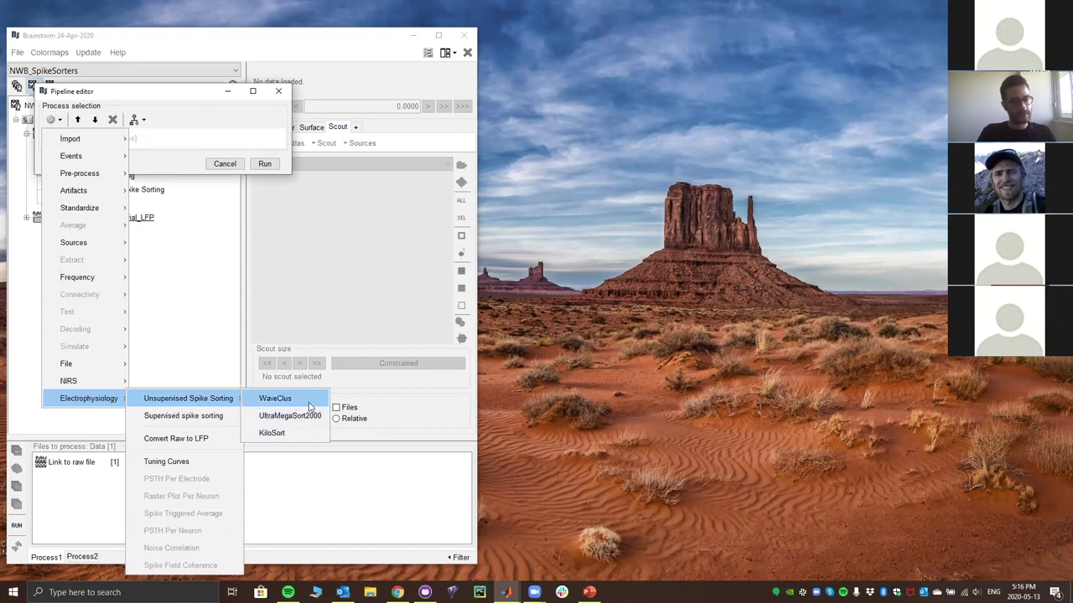
pyautogui.click(215, 441)
pyautogui.moveTo(175, 92); pyautogui.dragTo(625, 62)
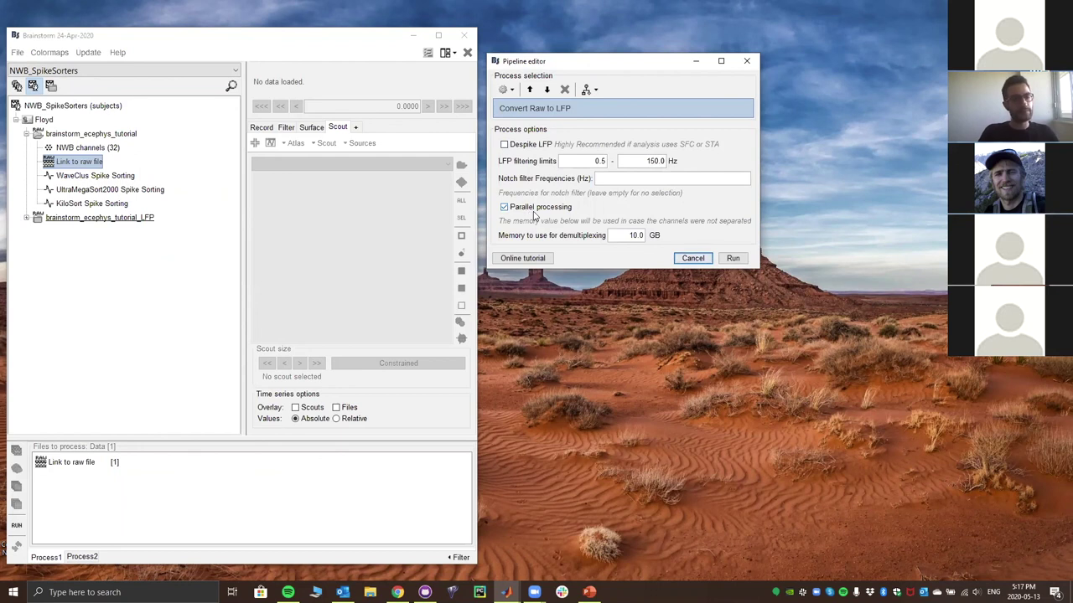
pyautogui.click(692, 258)
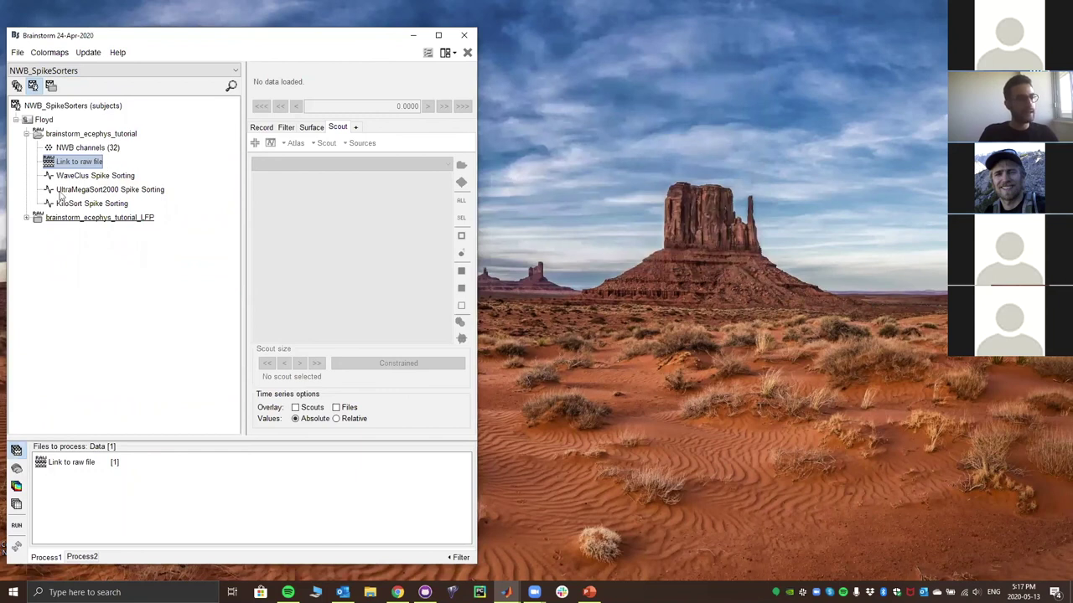
# Collapse the raw tutorial folder, open the LFP file link of brainstorm_ecephys_tutorial_LFP and examine its signals and spike events
pyautogui.click(26, 134)
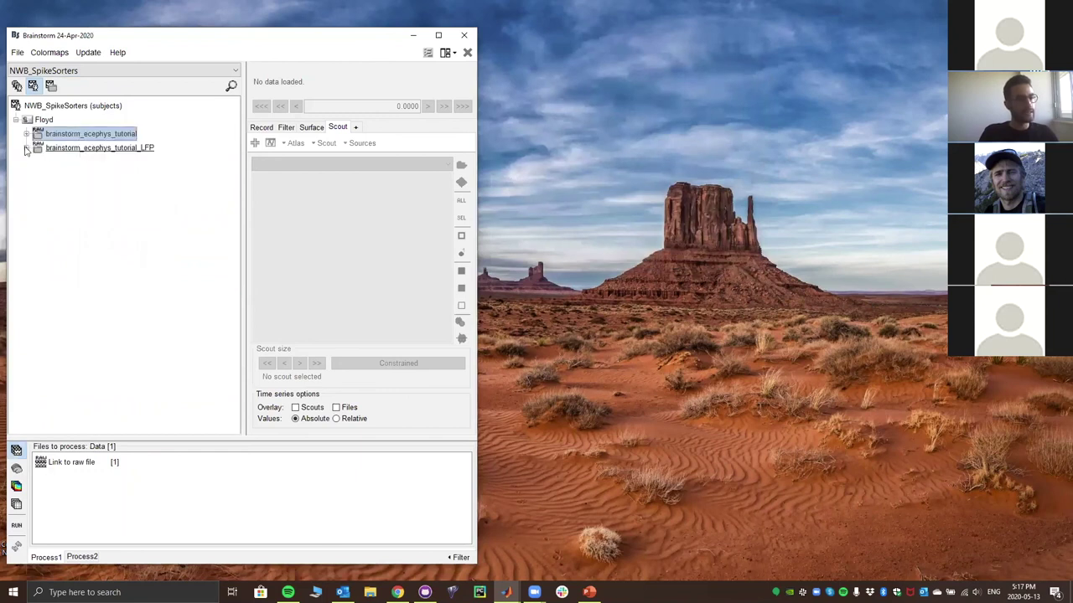
pyautogui.click(27, 149)
pyautogui.click(117, 149)
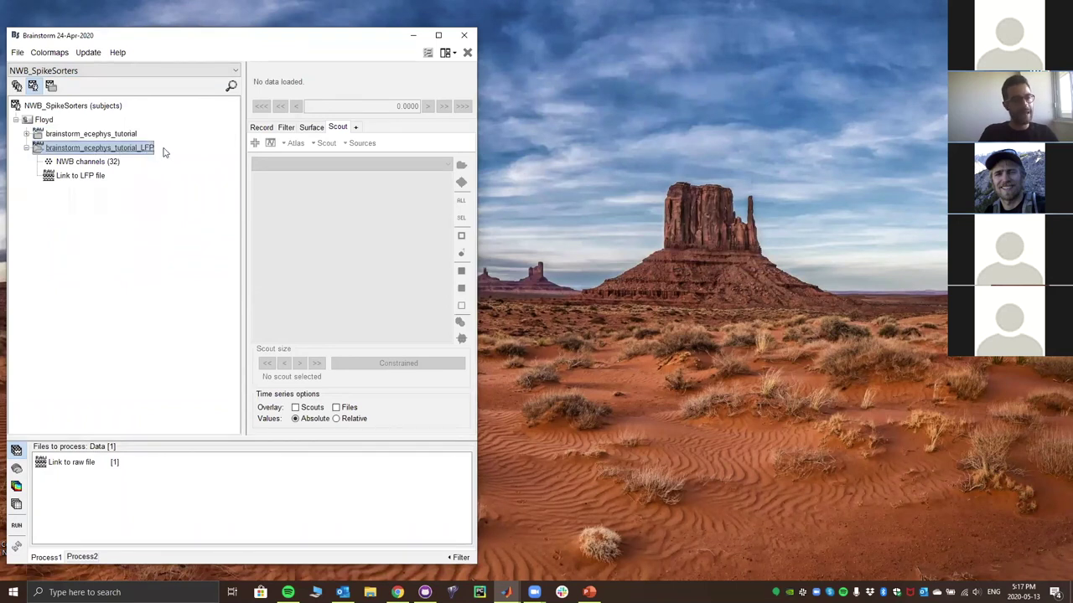
pyautogui.doubleClick(83, 177)
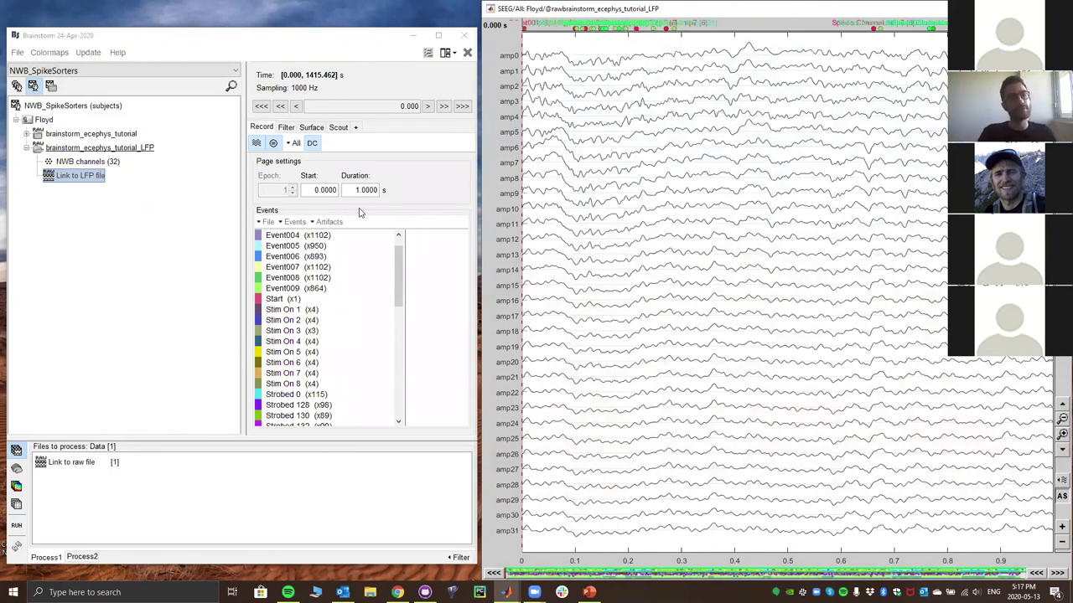
pyautogui.moveTo(397, 258); pyautogui.dragTo(399, 369)
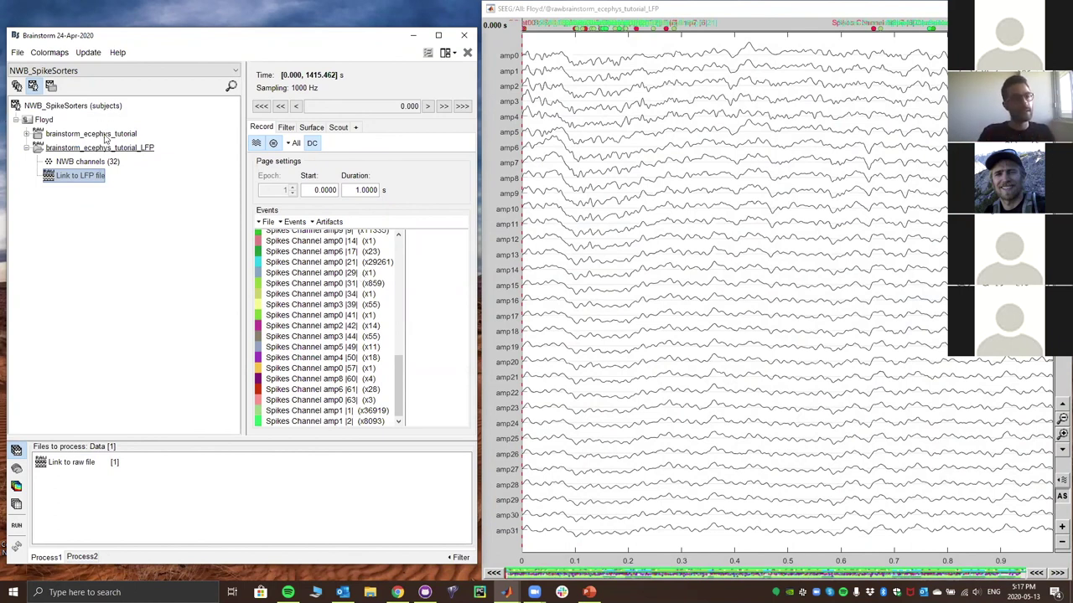
# Switch to the NWB@Zoom protocol, collapse the imported brainstorm_ecephys_tutorial folder and expand the raw one
pyautogui.click(145, 72)
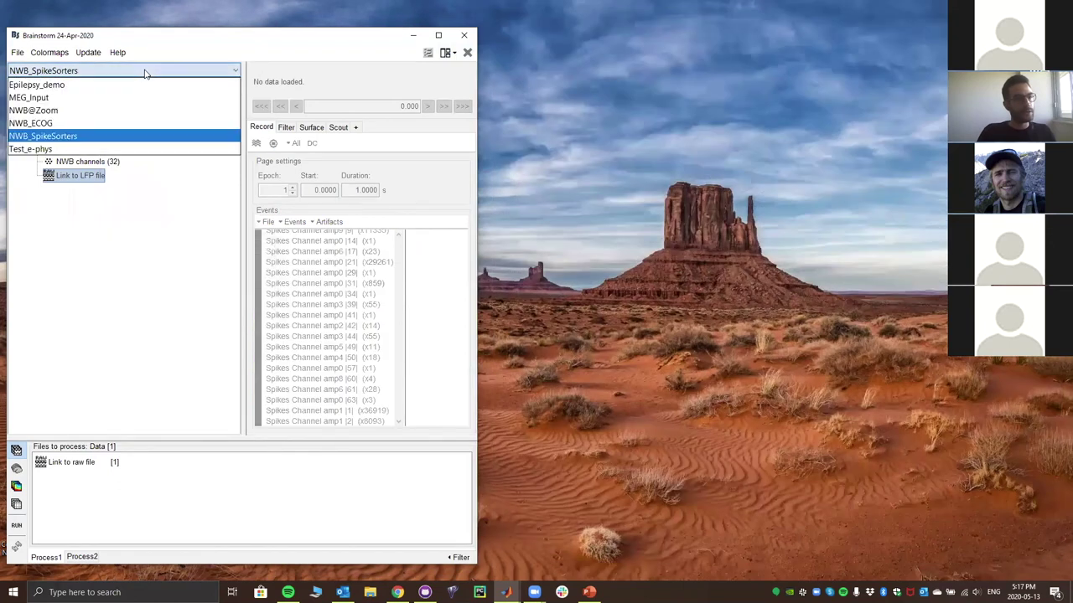
pyautogui.click(84, 111)
pyautogui.click(27, 163)
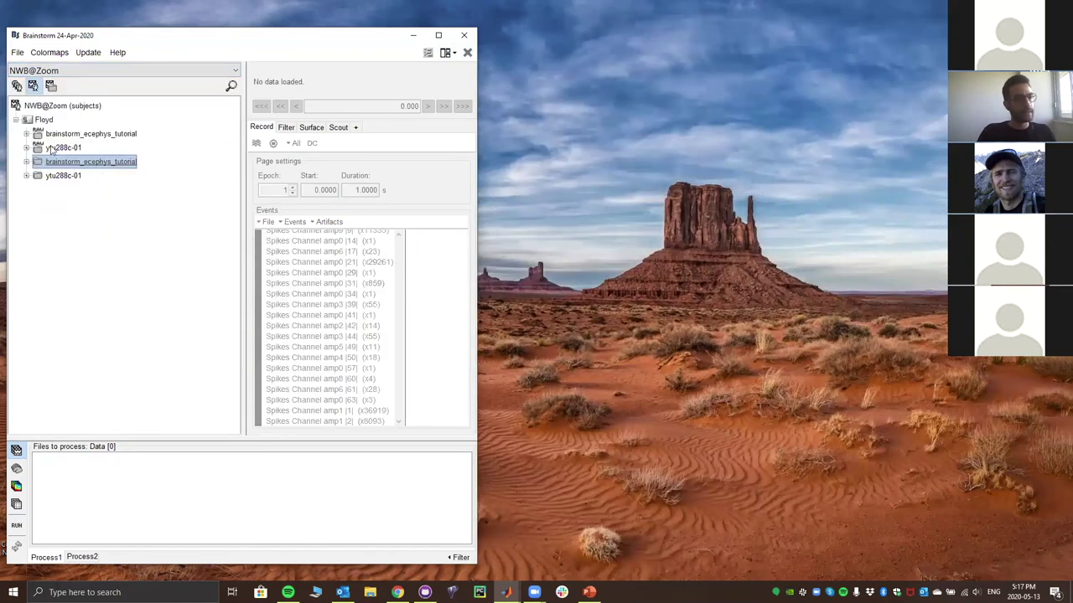
pyautogui.click(27, 134)
# Import only the Stim On 1 events of the raw recording as epochs from -500 to 1000 ms, resampled to 500 Hz
pyautogui.click(74, 162)
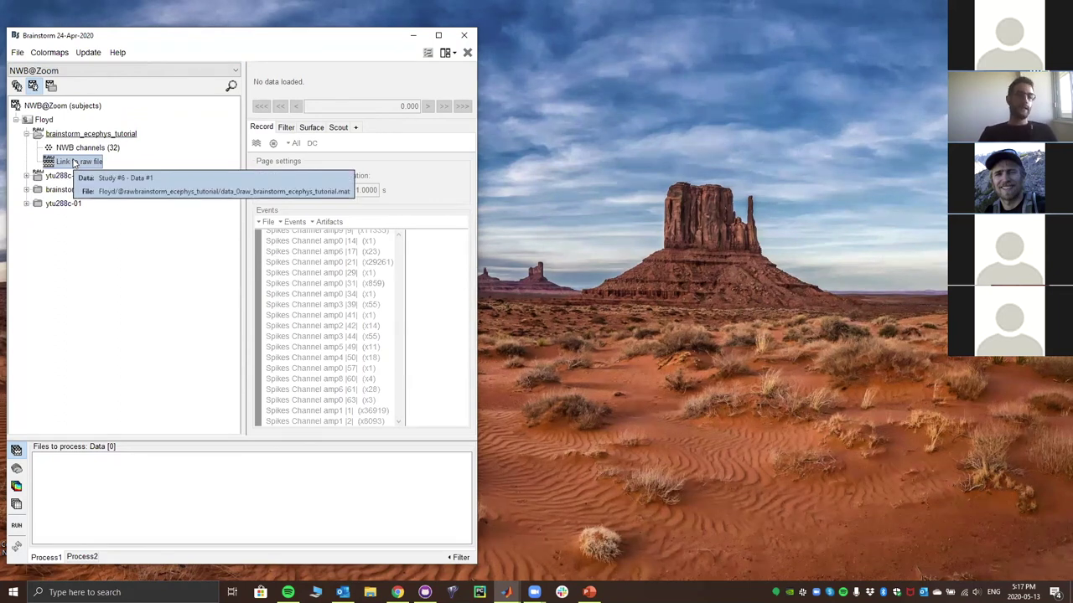
pyautogui.rightClick(80, 164)
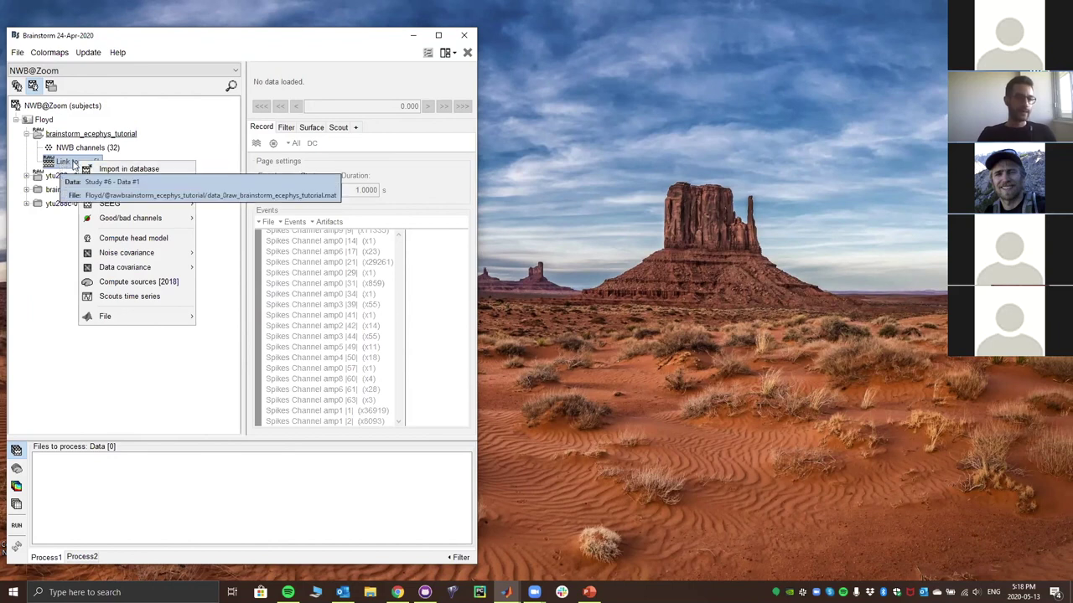
pyautogui.click(160, 170)
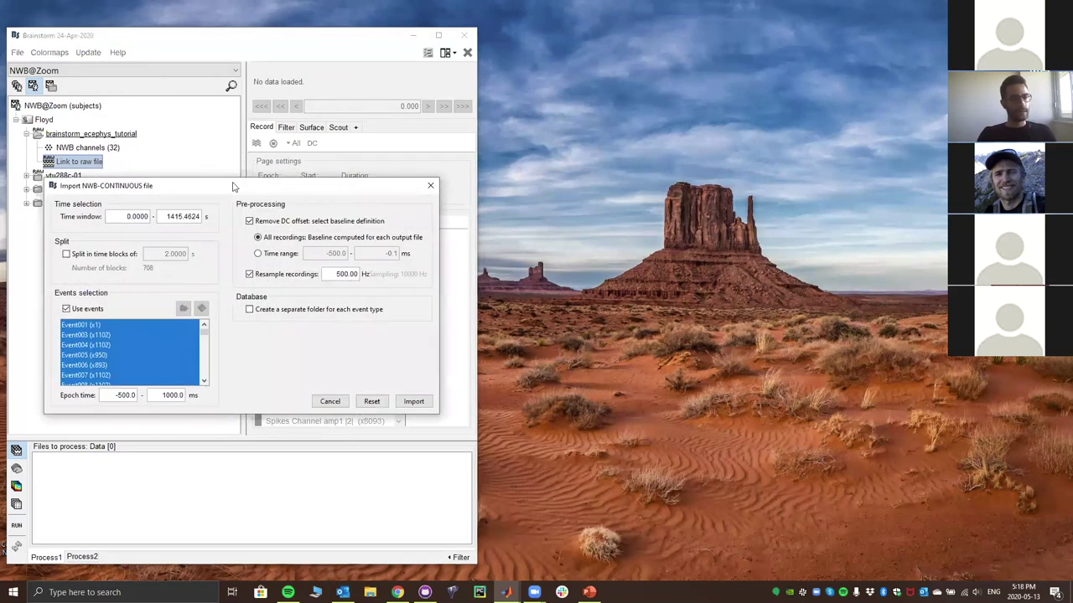
pyautogui.click(580, 217)
pyautogui.scroll(-2, 618, 224)
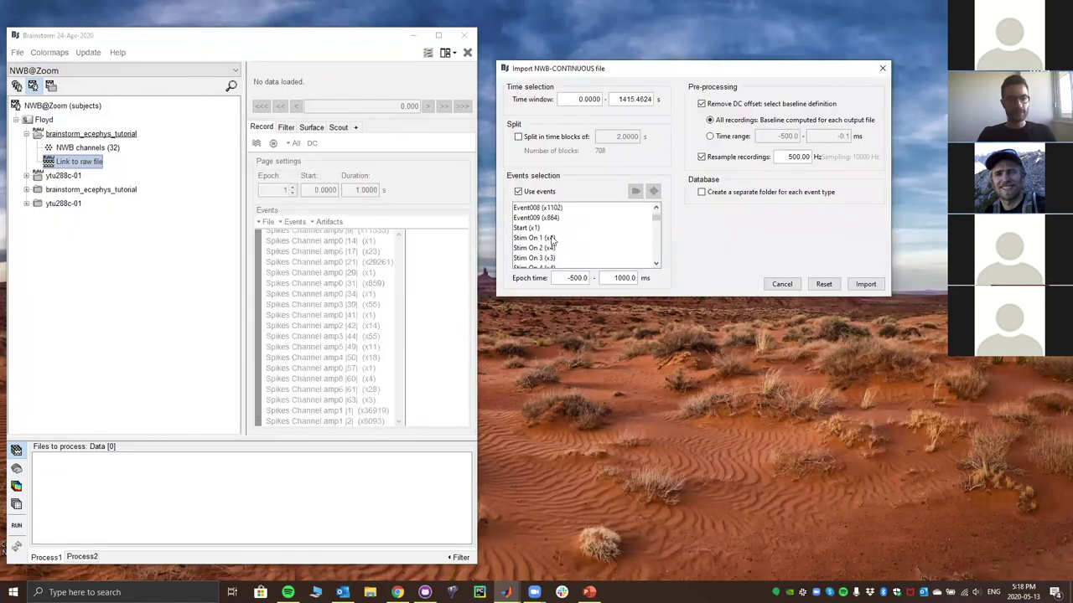
pyautogui.click(575, 240)
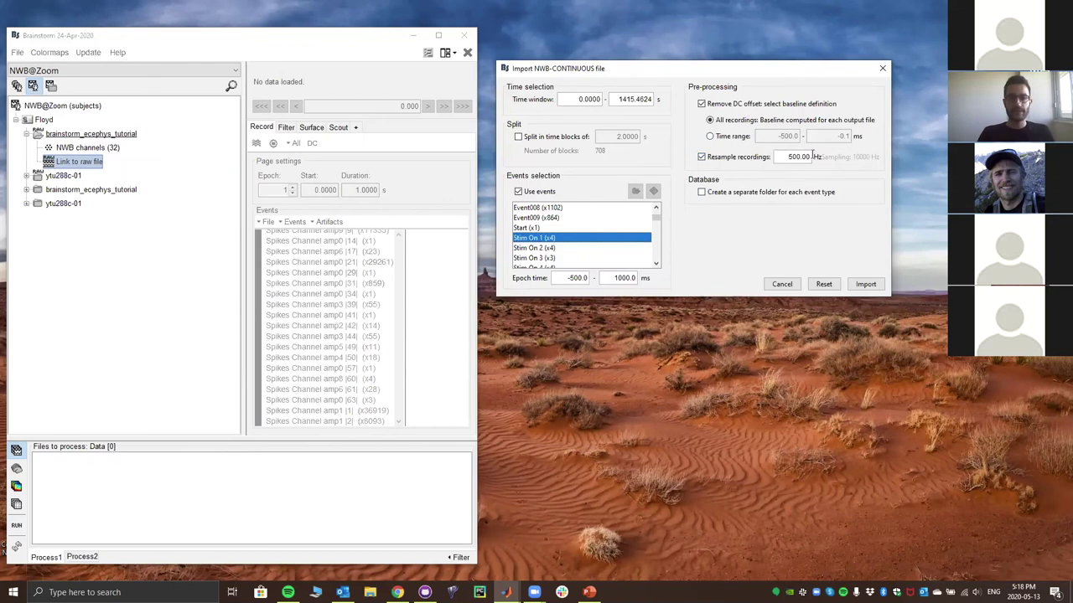
pyautogui.click(864, 285)
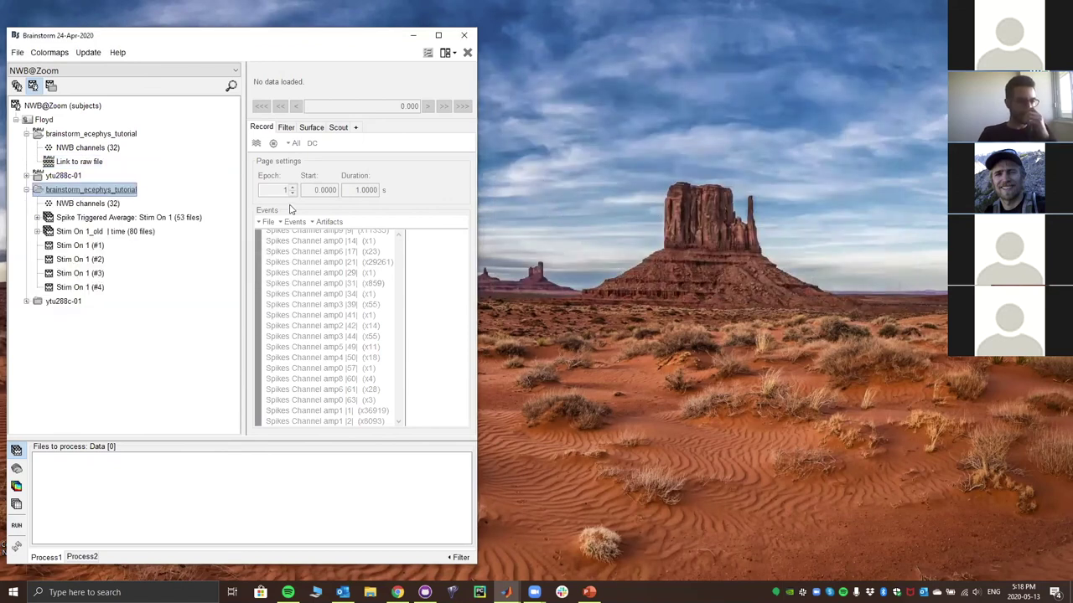
# Display the time series of the four imported trials, Stim On 1 (#1) to (#4), together
pyautogui.click(91, 245)
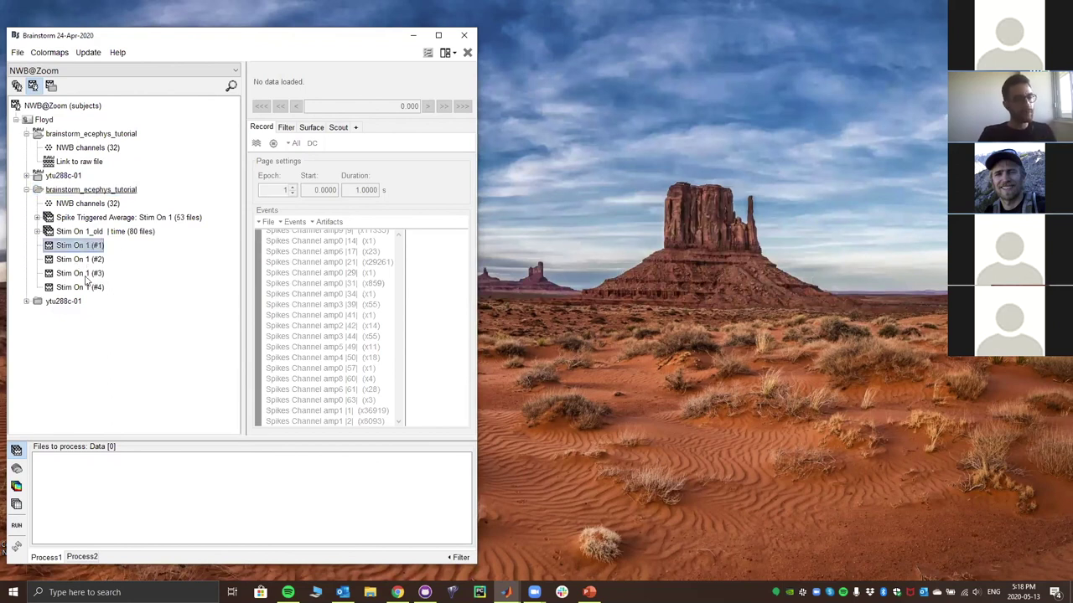
pyautogui.keyDown('shift'); pyautogui.click(92, 287); pyautogui.keyUp('shift')
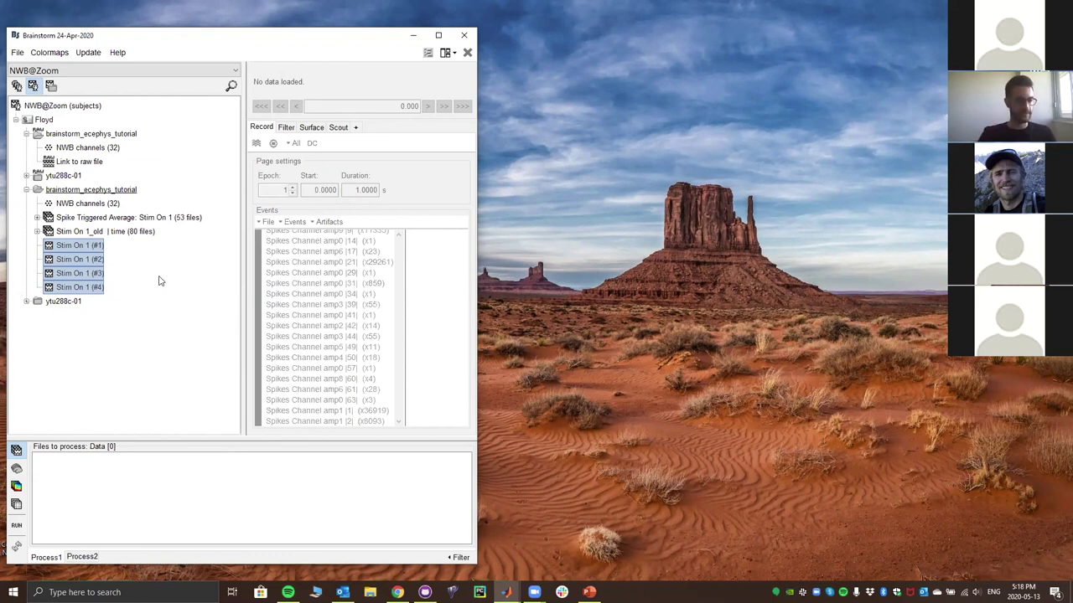
pyautogui.doubleClick(87, 250)
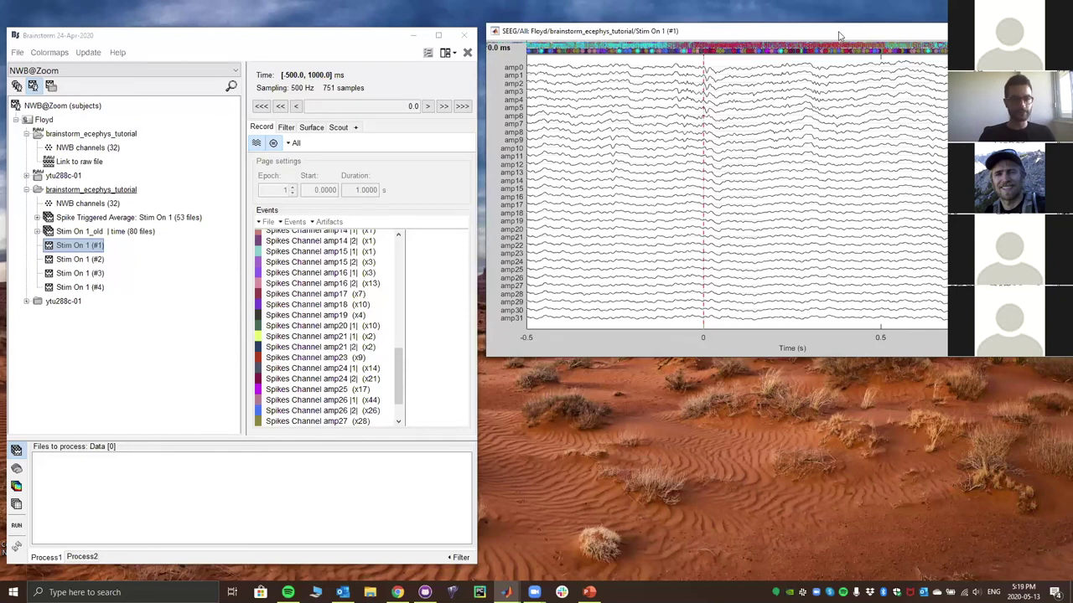
pyautogui.doubleClick(82, 261)
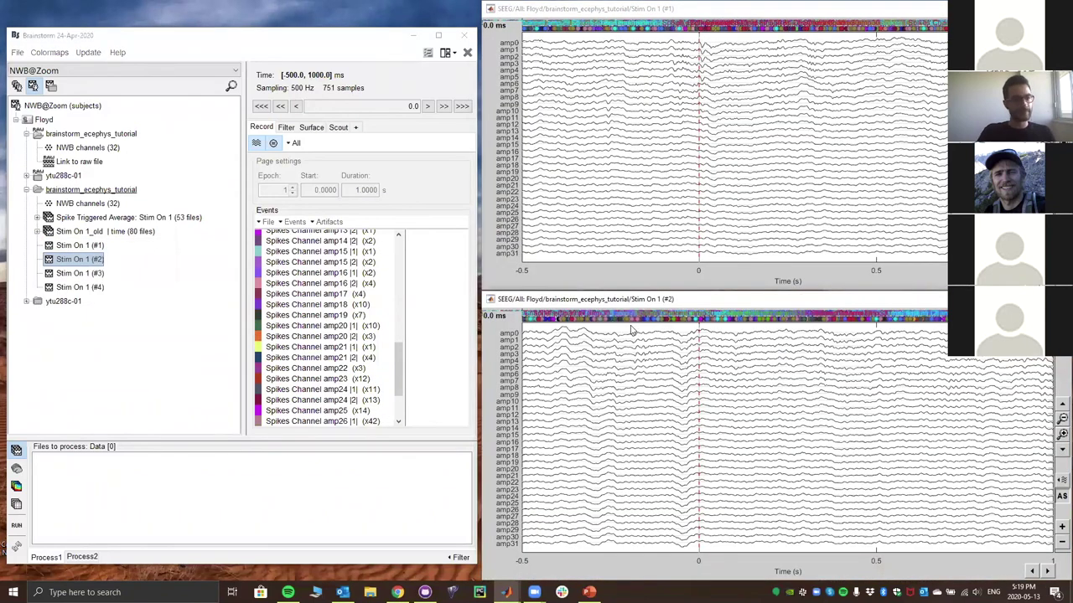
pyautogui.doubleClick(92, 275)
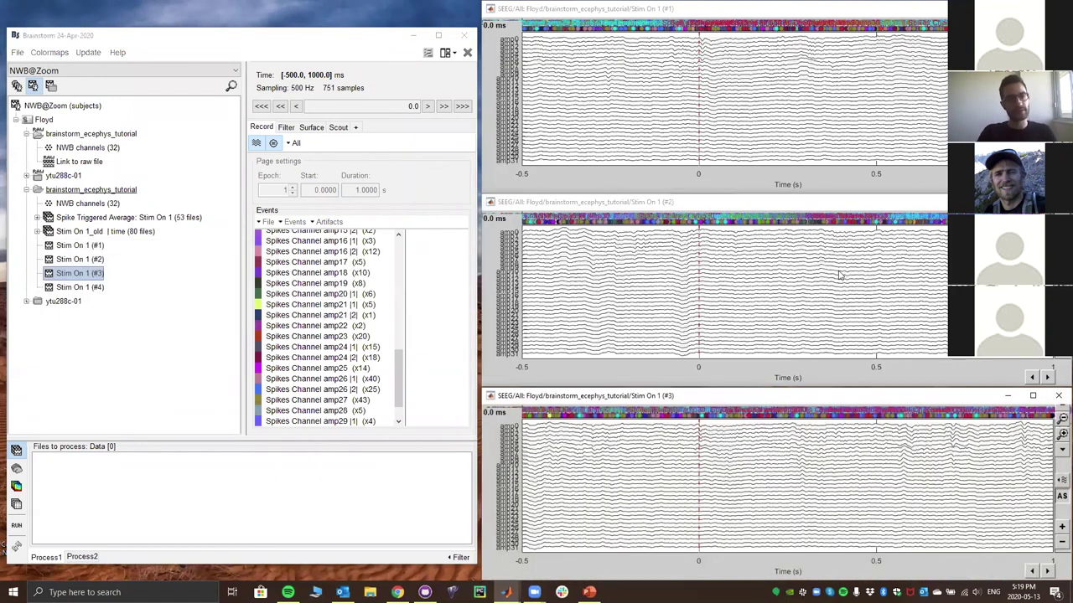
pyautogui.doubleClick(82, 287)
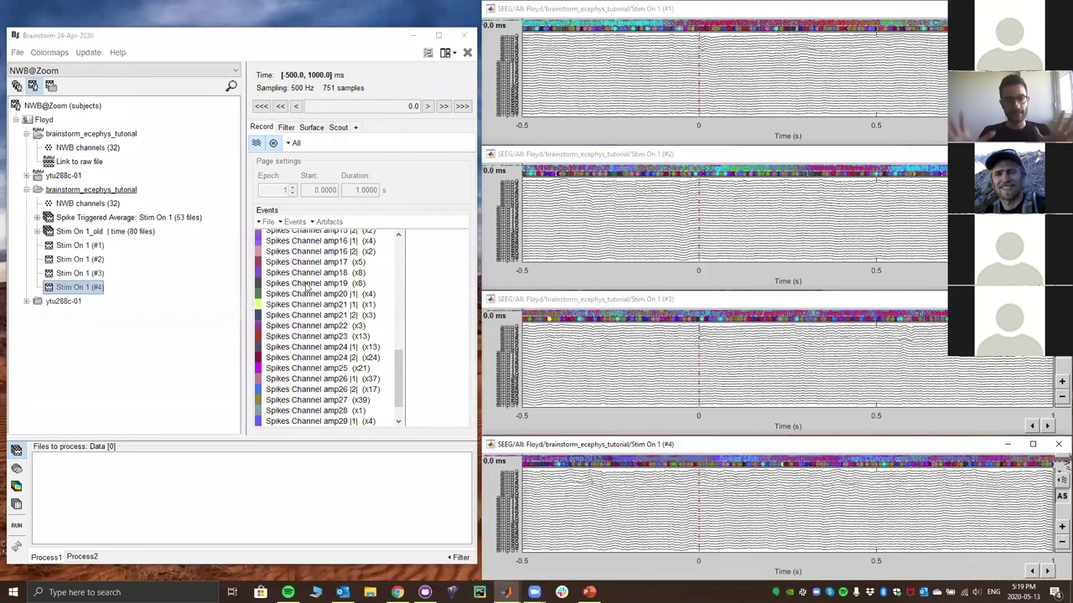
# Move the time cursor in trial #1 to 34 ms and on to 130 ms to compare the trials, and close all figures
pyautogui.click(710, 37)
pyautogui.click(741, 38)
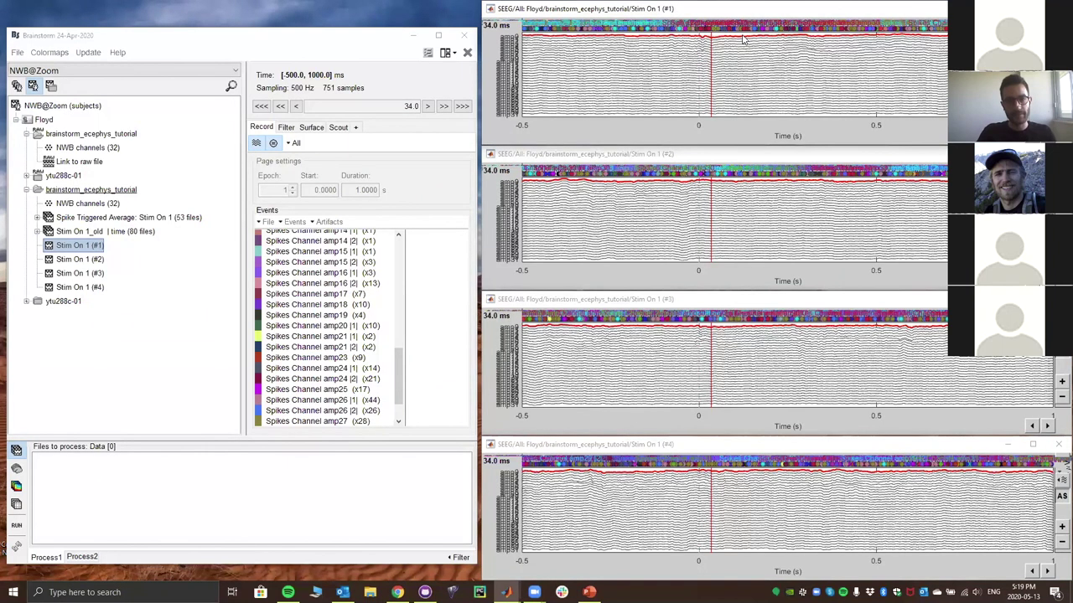
pyautogui.click(745, 37)
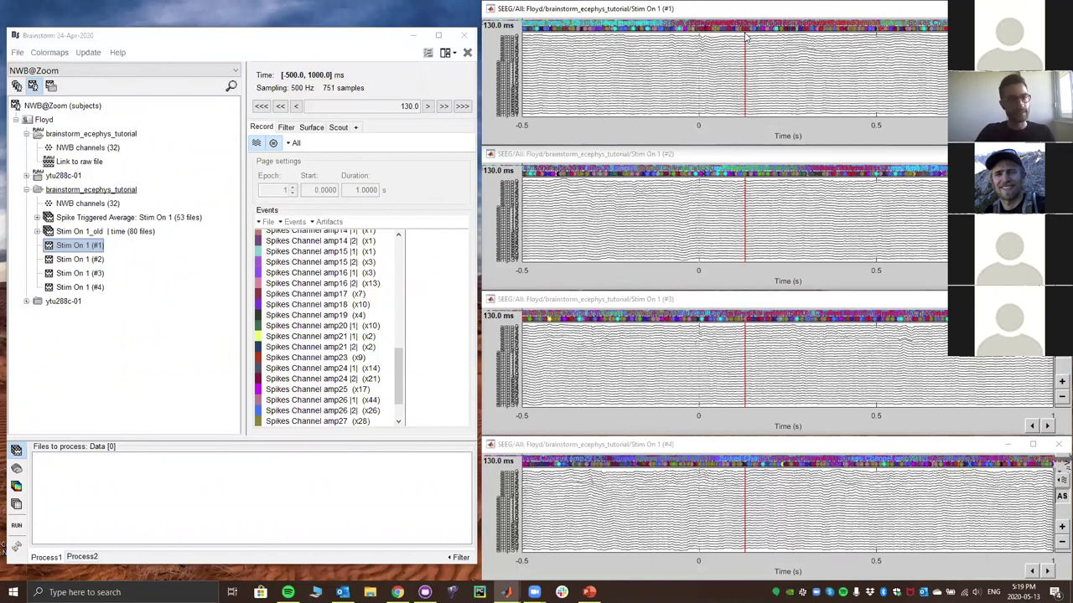
pyautogui.click(467, 56)
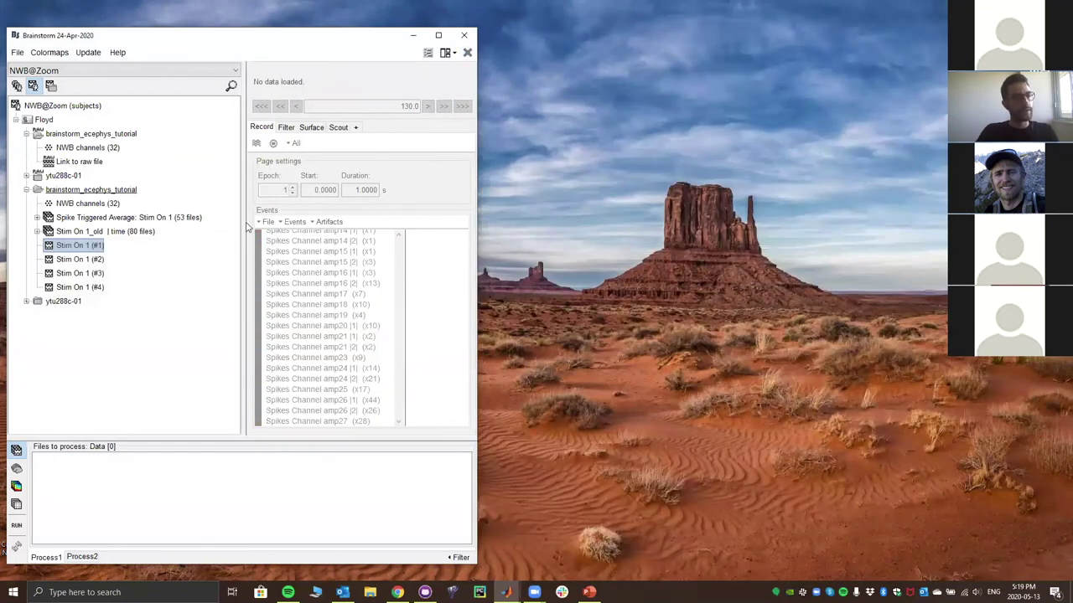
# Compute the Fourier transform (FFT) of trial Stim On 1 (#1) over -500 to 1000 ms for the MEG, EEG and SEEG sensors
pyautogui.keyDown('shift'); pyautogui.click(71, 288); pyautogui.keyUp('shift')
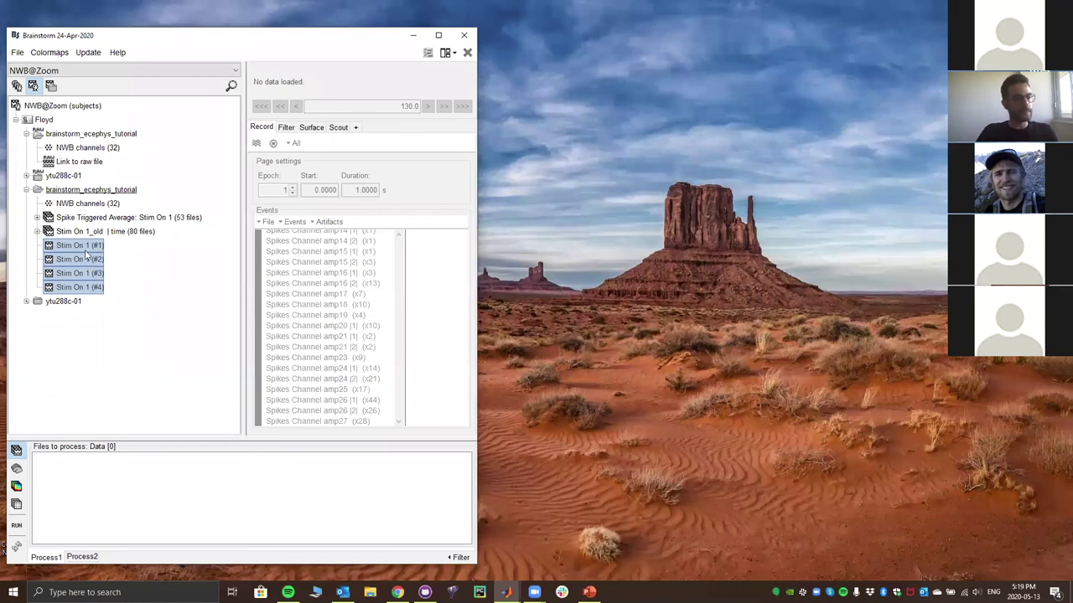
pyautogui.click(86, 251)
pyautogui.moveTo(76, 249); pyautogui.dragTo(130, 493)
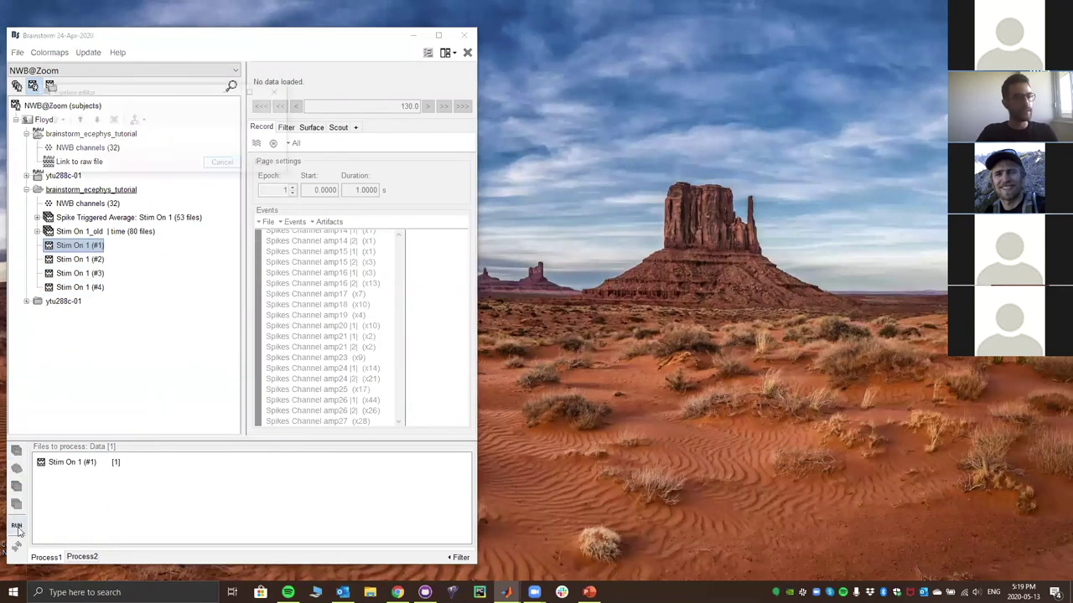
pyautogui.click(17, 526)
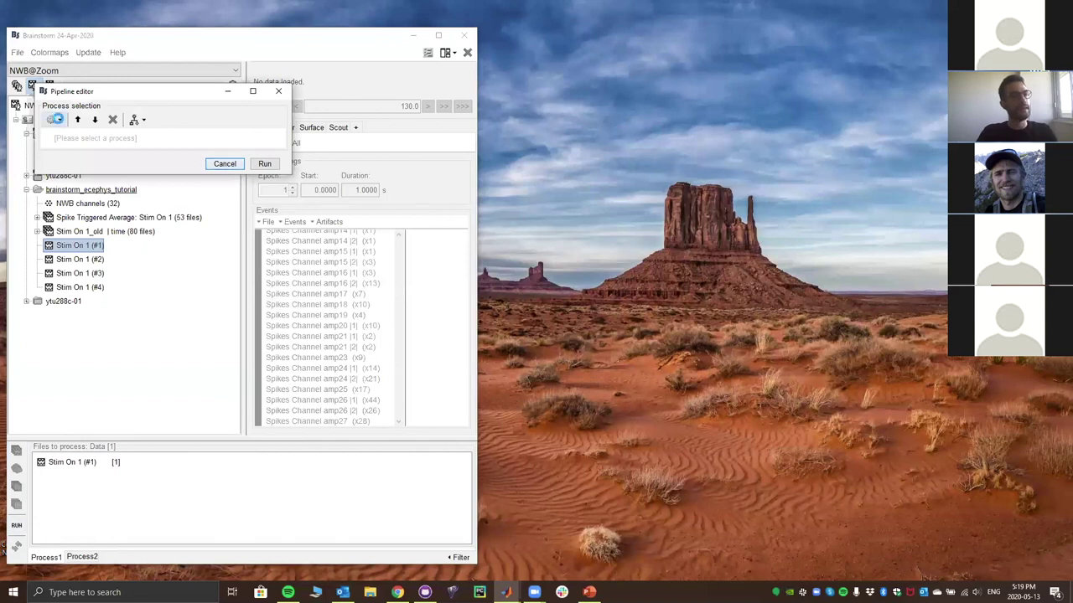
pyautogui.click(55, 120)
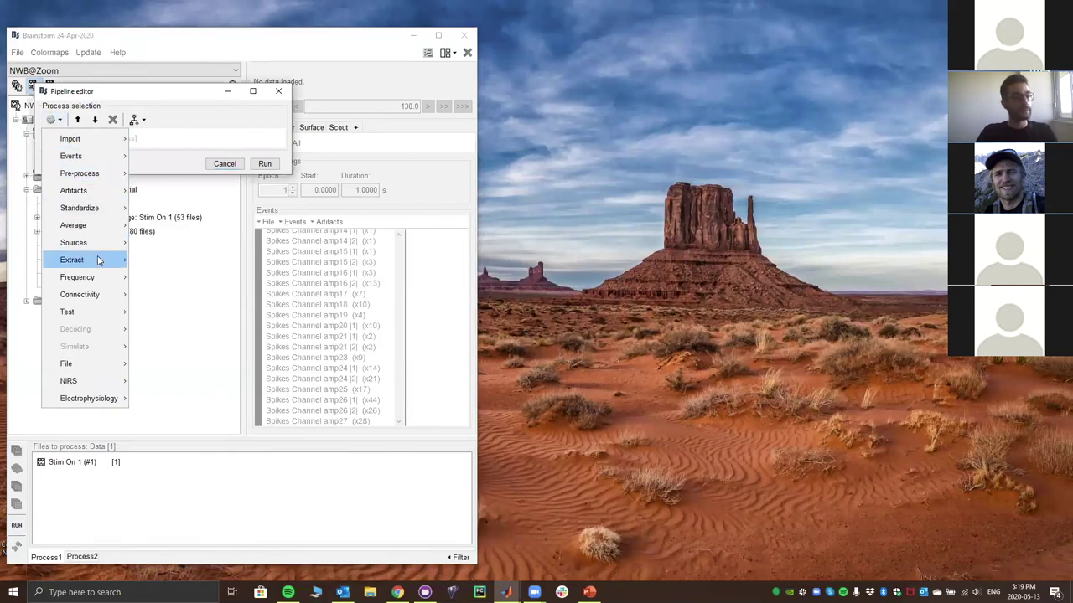
pyautogui.moveTo(100, 282)
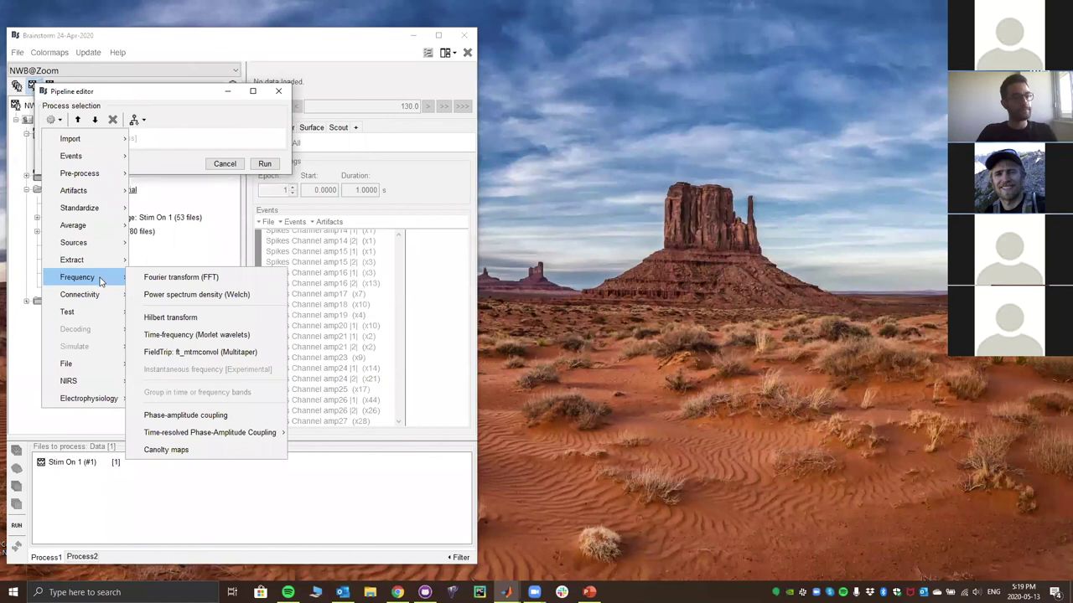
pyautogui.click(228, 279)
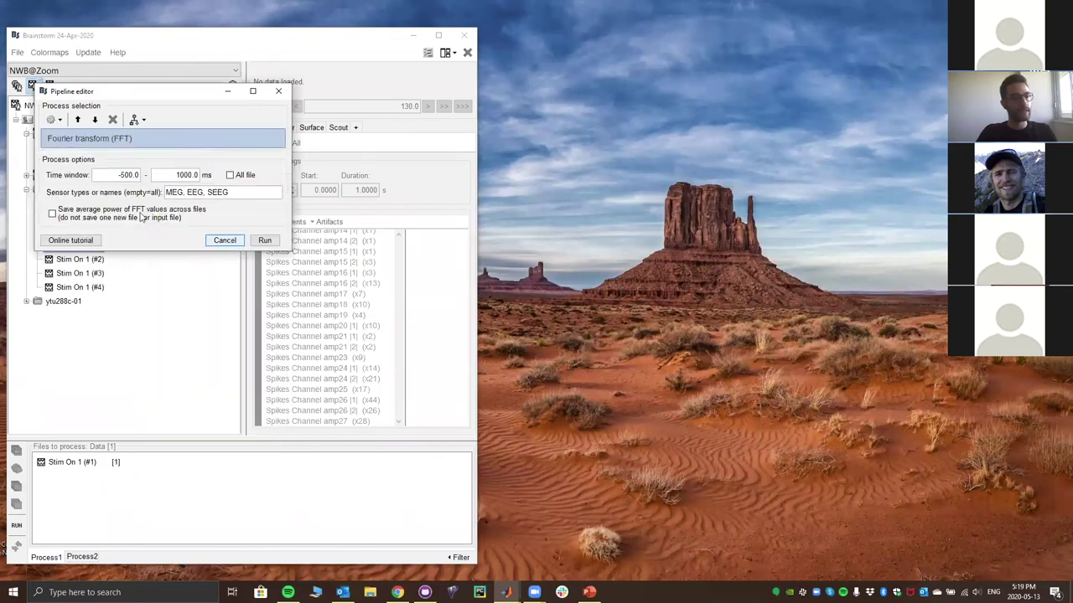
pyautogui.click(265, 241)
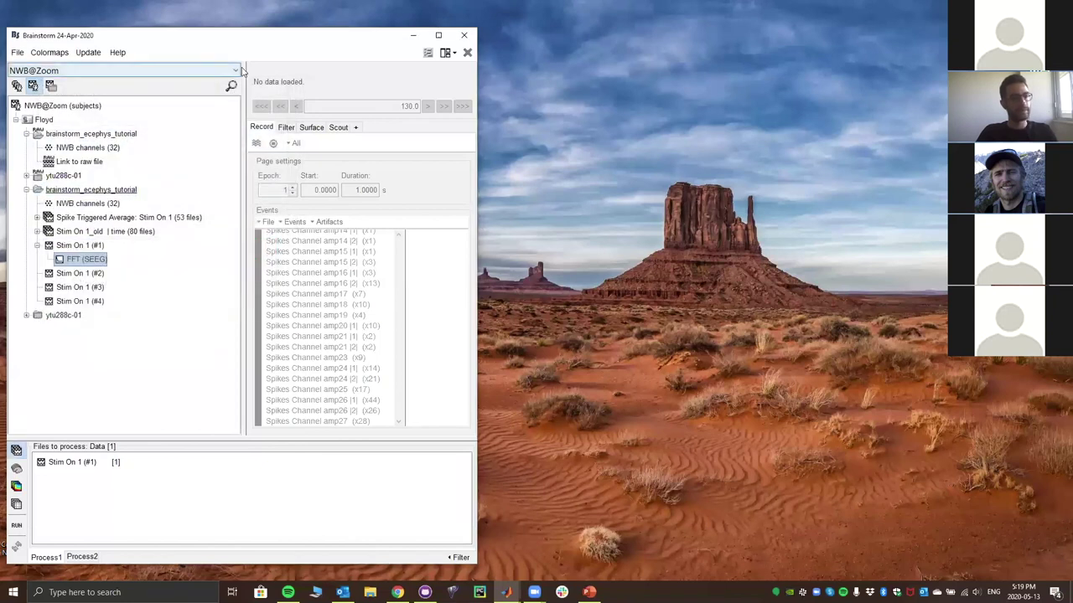
pyautogui.moveTo(268, 40); pyautogui.dragTo(285, 38)
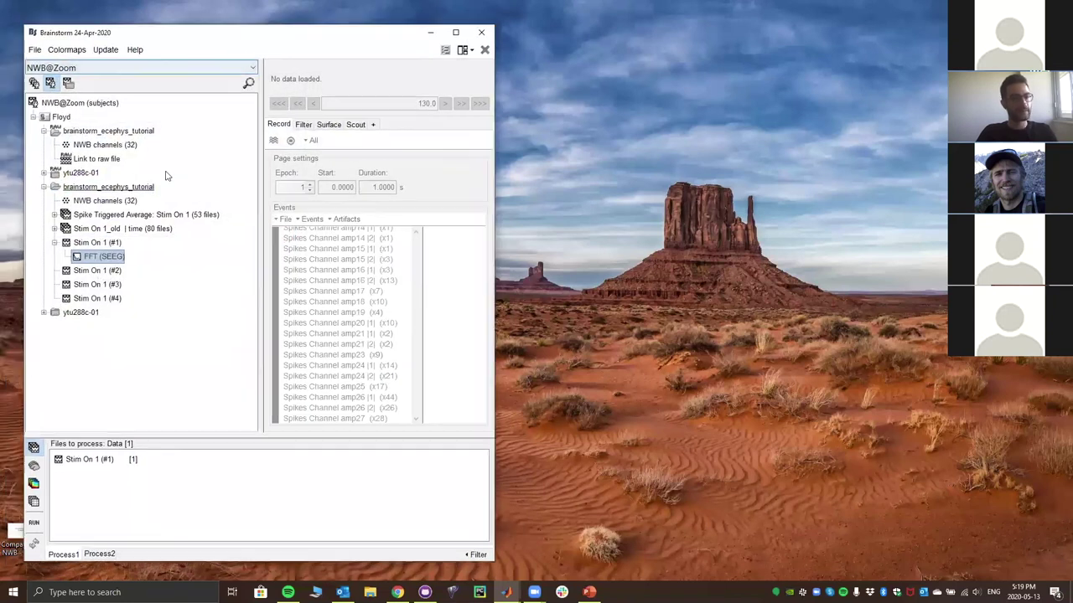
# Display the FFT (SEEG) spectrum of trial Stim On 1 (#1) and close the figure
pyautogui.click(106, 243)
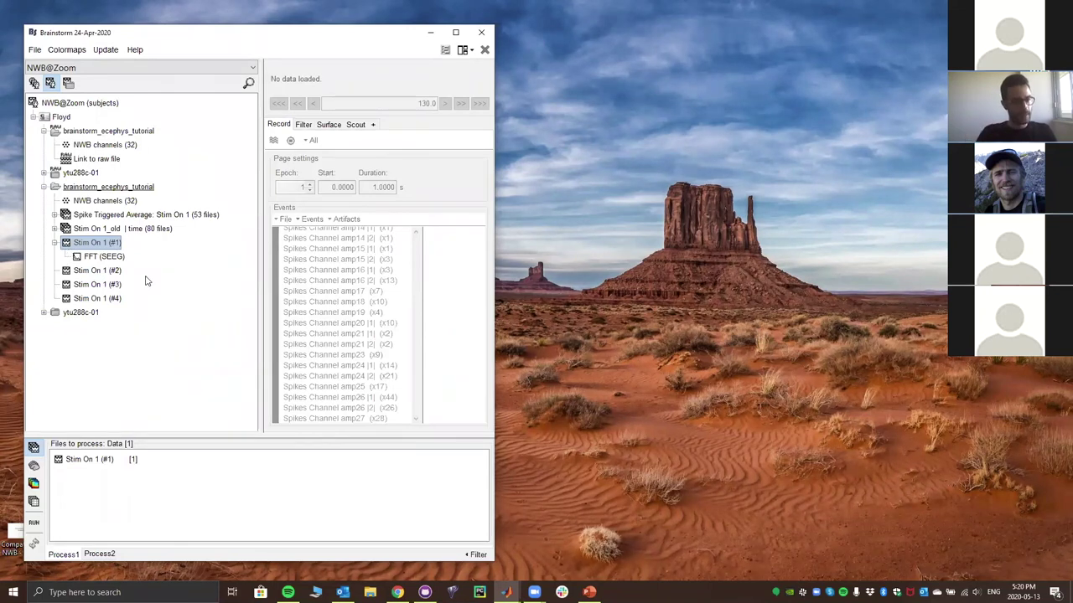
pyautogui.click(93, 260)
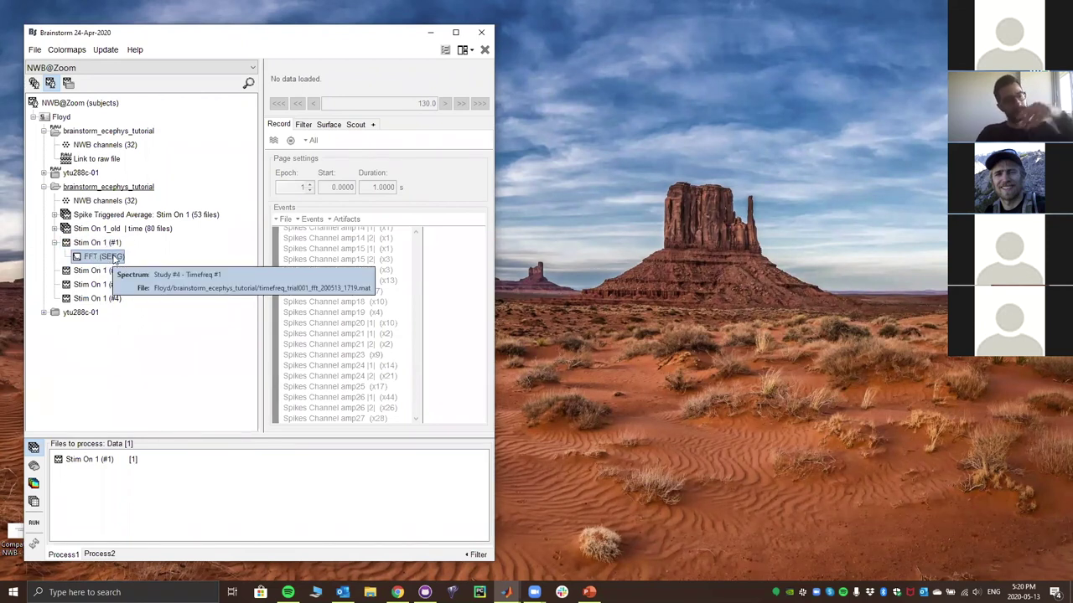
pyautogui.doubleClick(114, 258)
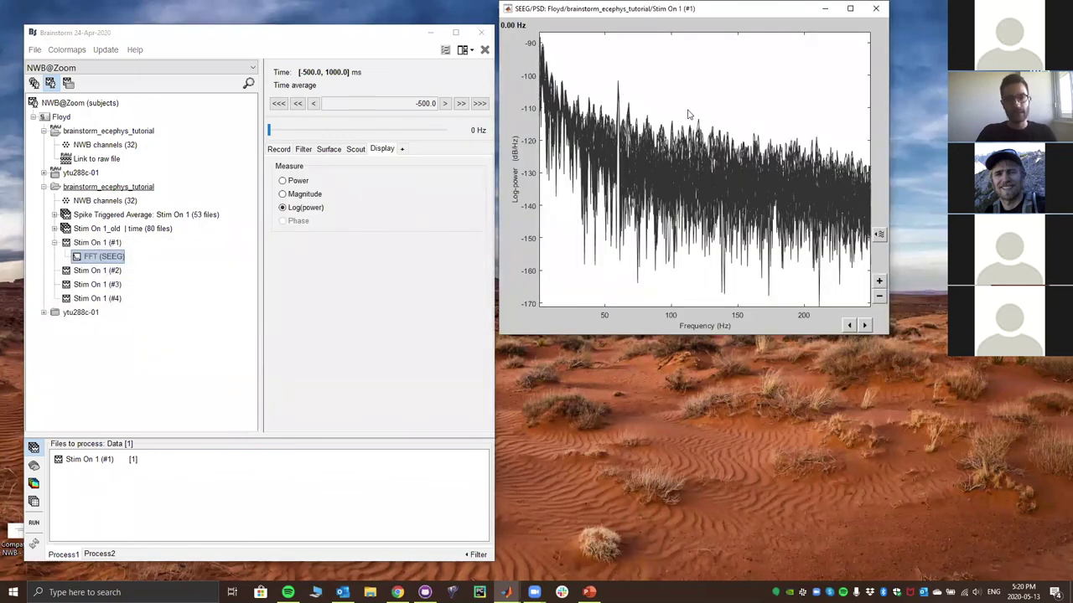
pyautogui.click(876, 8)
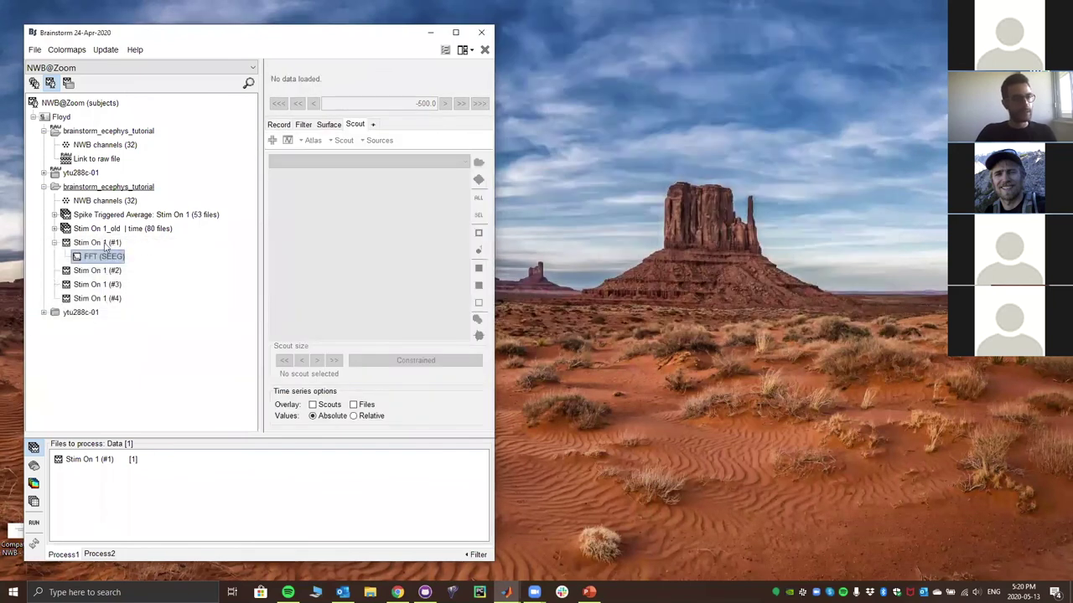
# Delete the FFT (SEEG) file of trial Stim On 1 (#1) and clear the list of files to process
pyautogui.press('Delete')
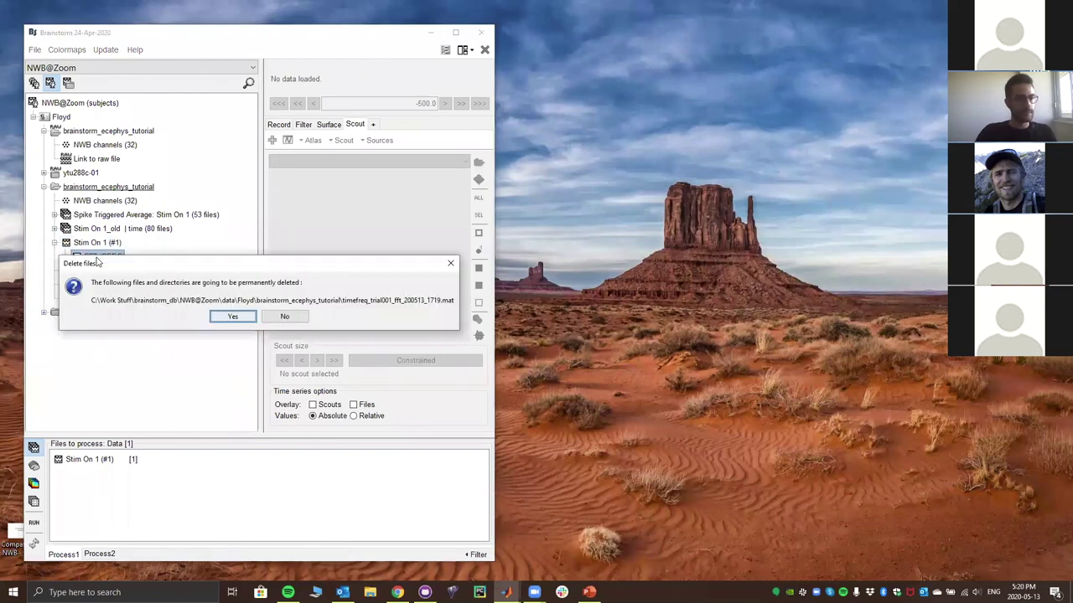
pyautogui.click(228, 317)
pyautogui.rightClick(165, 485)
pyautogui.click(205, 524)
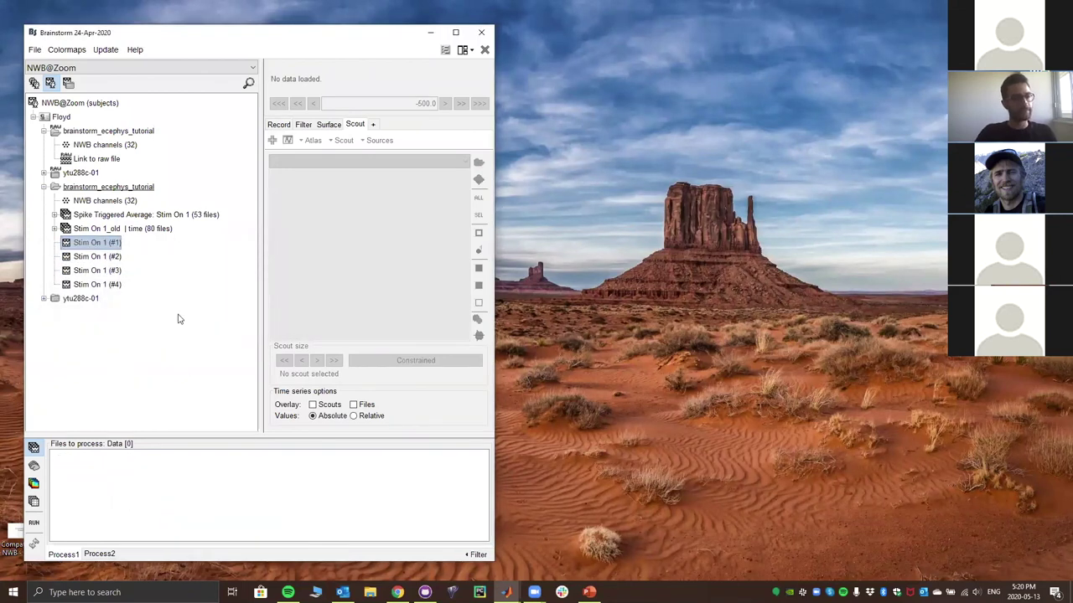
# Add trials Stim On 1 (#1) to (#4) to the files to process and choose the Time-frequency (Morlet wavelets) process for them
pyautogui.keyDown('shift'); pyautogui.click(106, 287); pyautogui.keyUp('shift')
pyautogui.moveTo(109, 256); pyautogui.dragTo(157, 494)
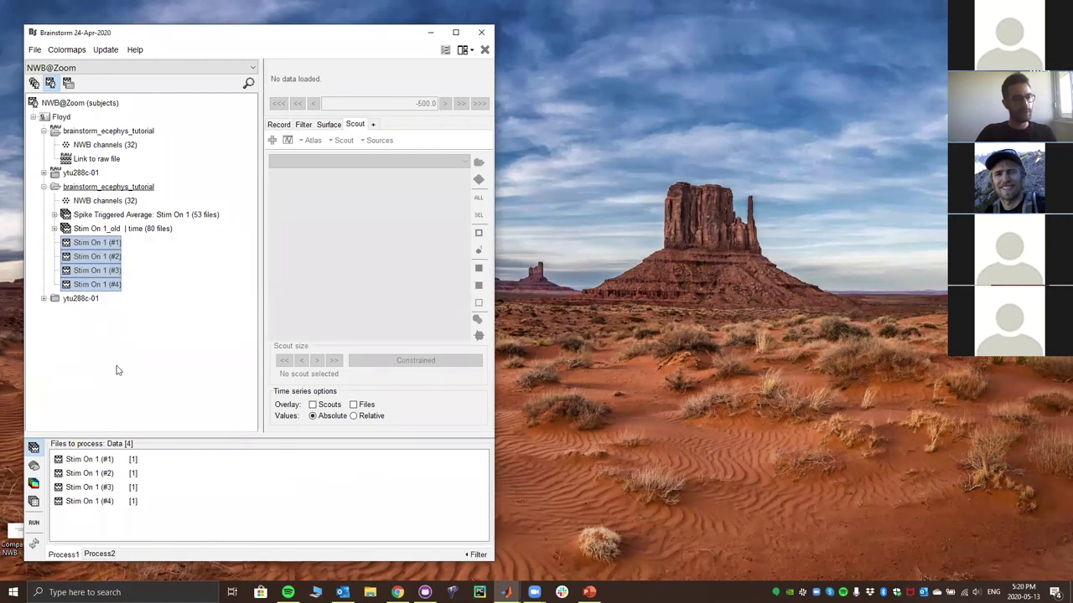
pyautogui.click(34, 522)
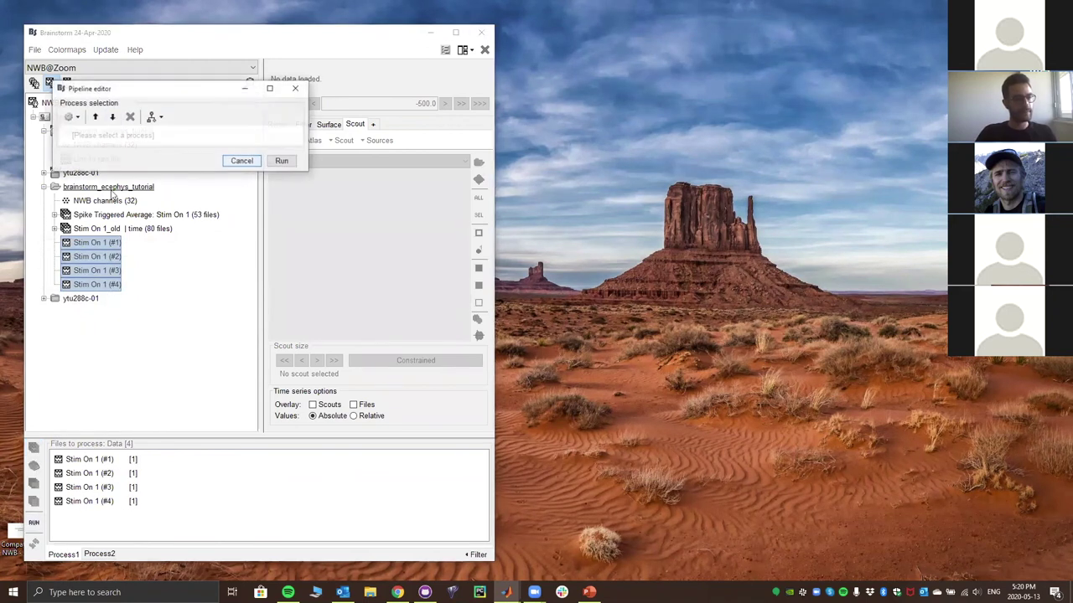
pyautogui.click(72, 117)
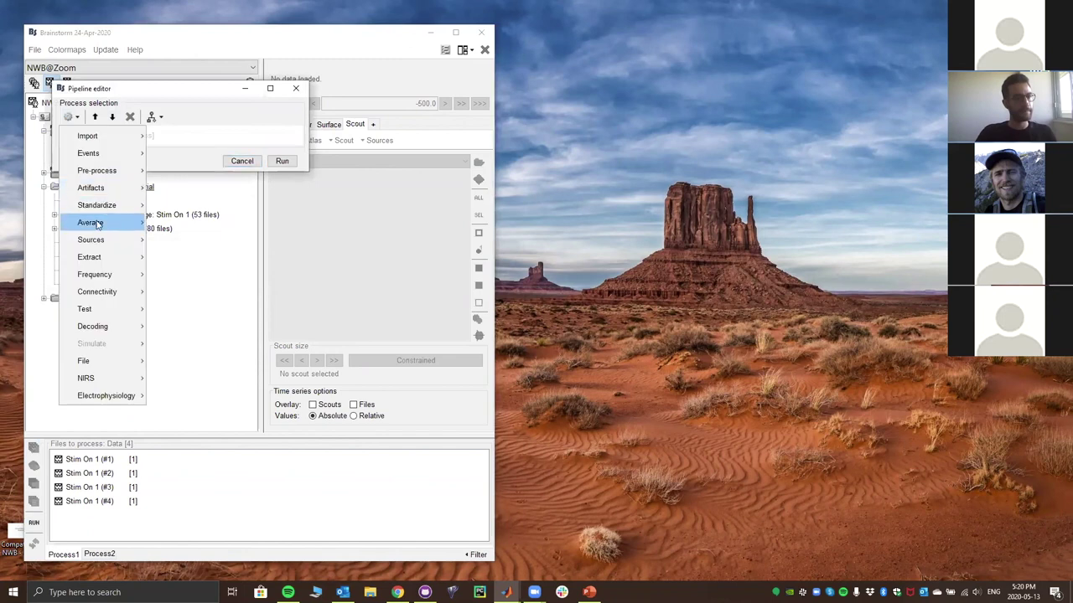
pyautogui.moveTo(100, 240)
pyautogui.moveTo(100, 277)
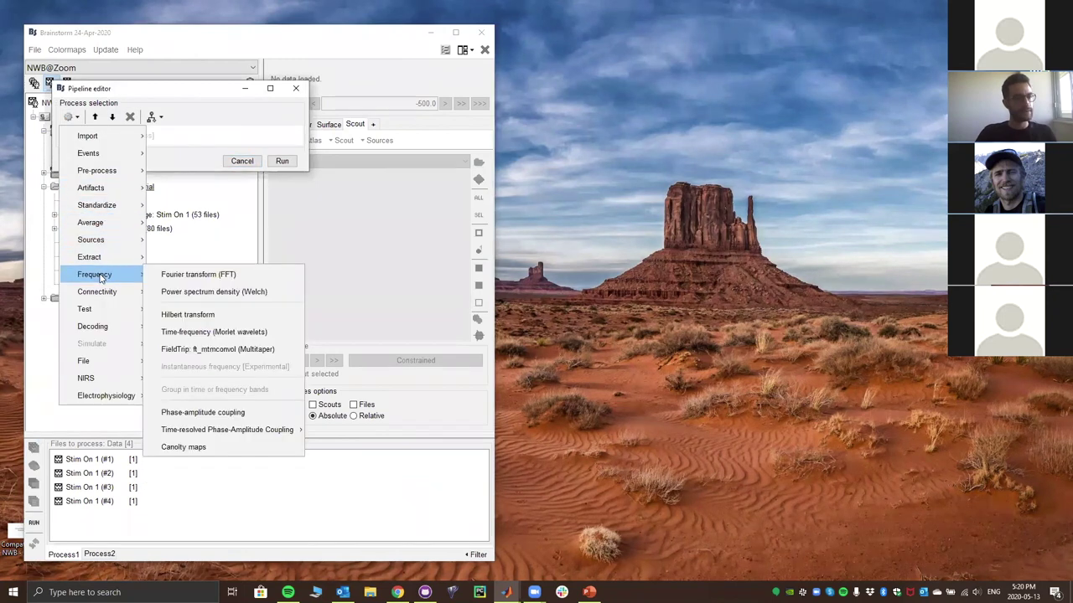
pyautogui.click(277, 334)
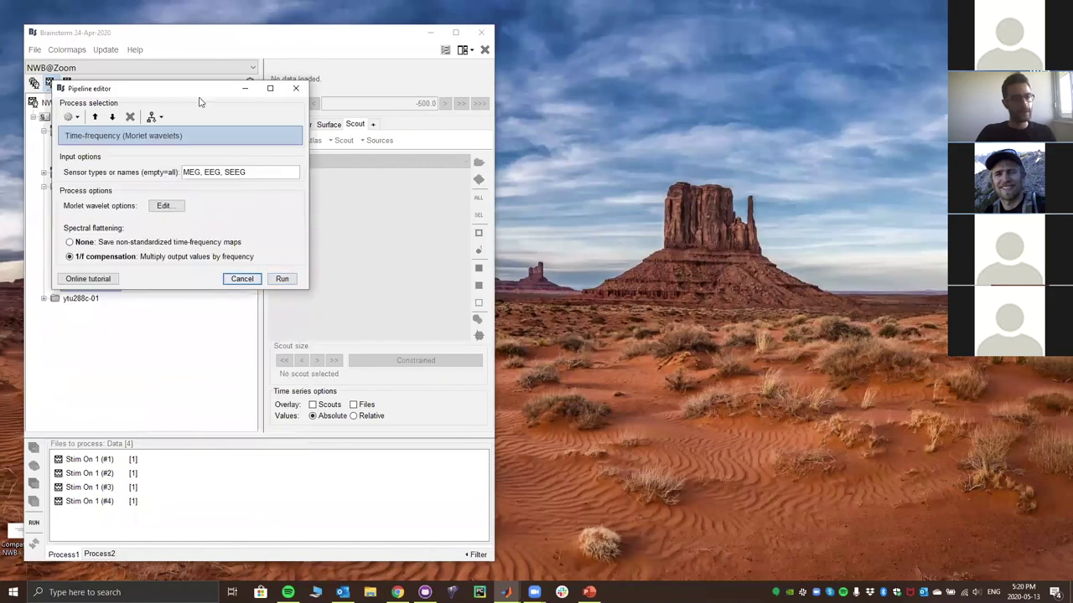
pyautogui.moveTo(206, 95); pyautogui.dragTo(662, 92)
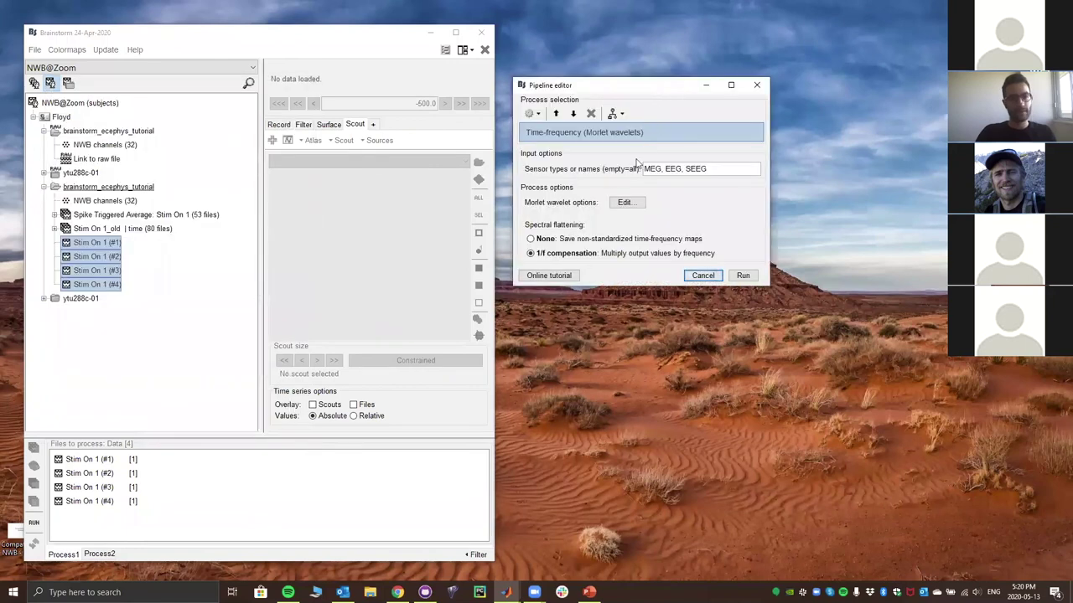
# Set the Morlet wavelet frequency definition to linear 1:1:90 and run the time-frequency process on the four trials
pyautogui.click(625, 203)
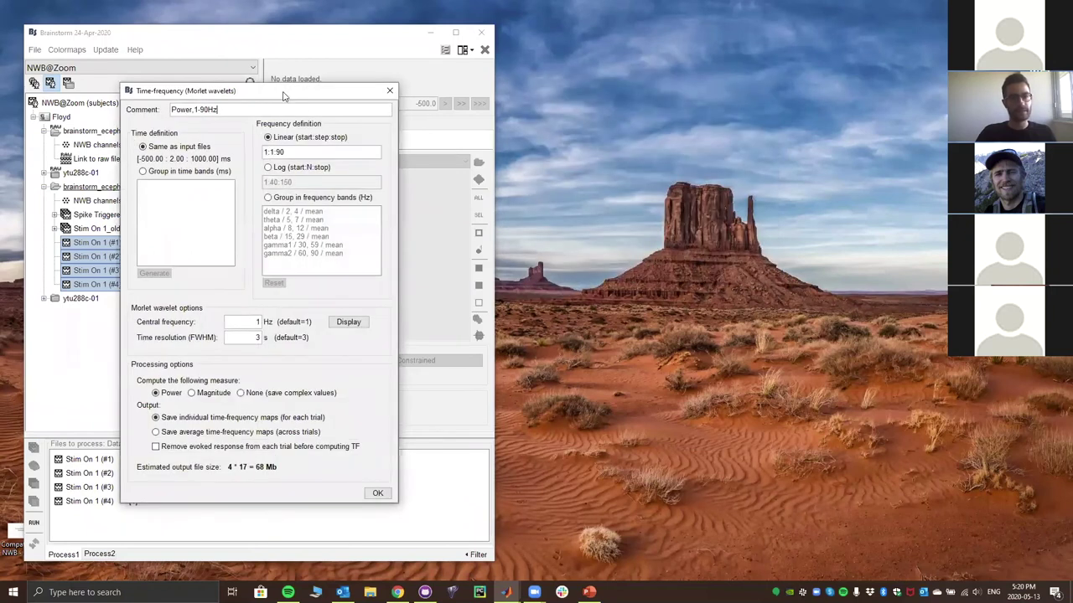
pyautogui.moveTo(284, 94); pyautogui.dragTo(683, 91)
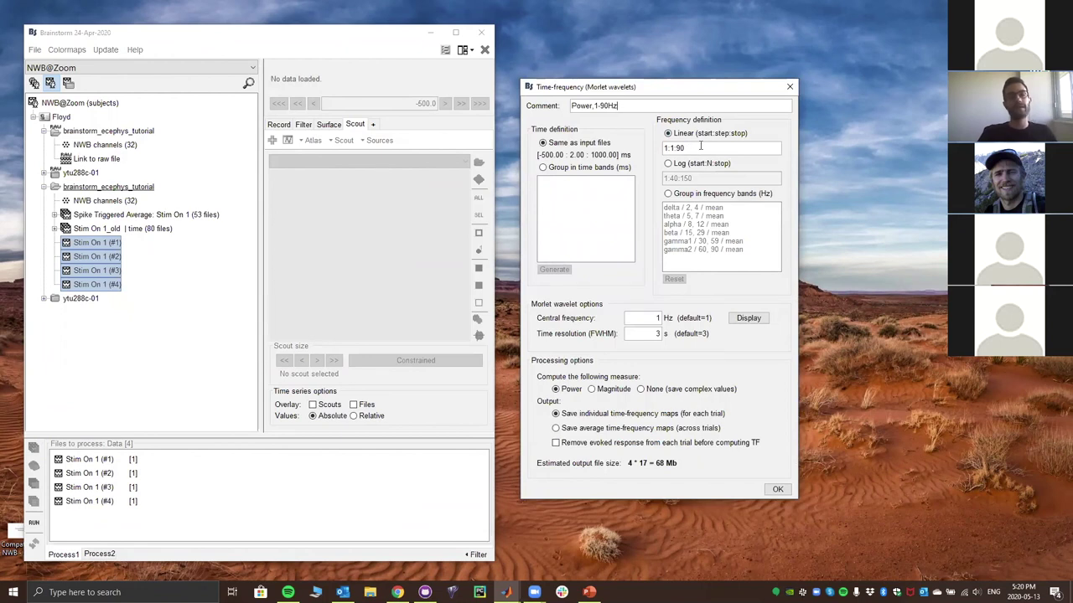
pyautogui.click(692, 195)
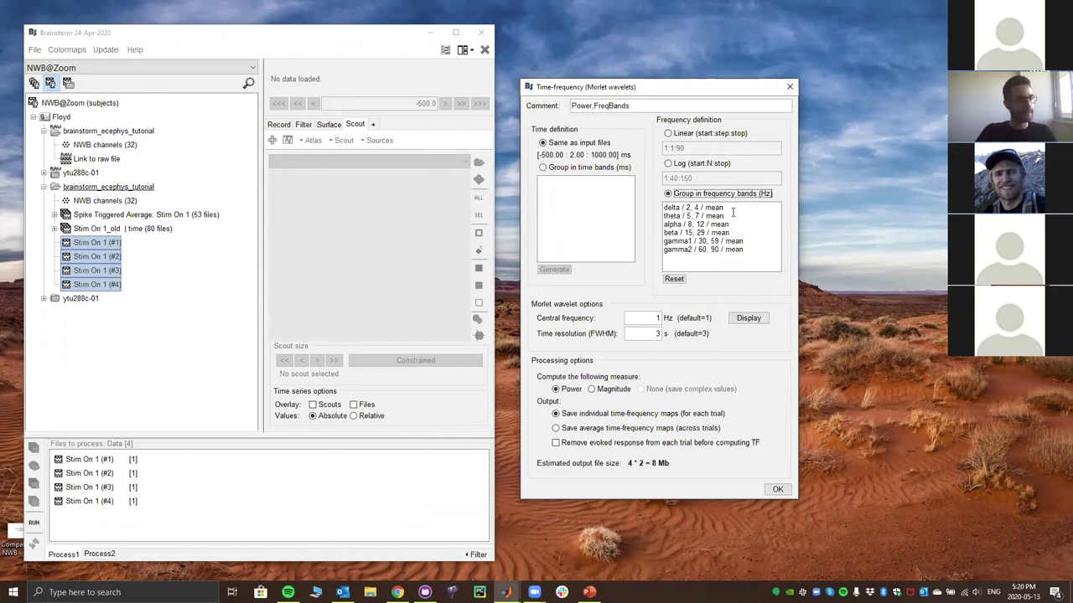
pyautogui.click(679, 136)
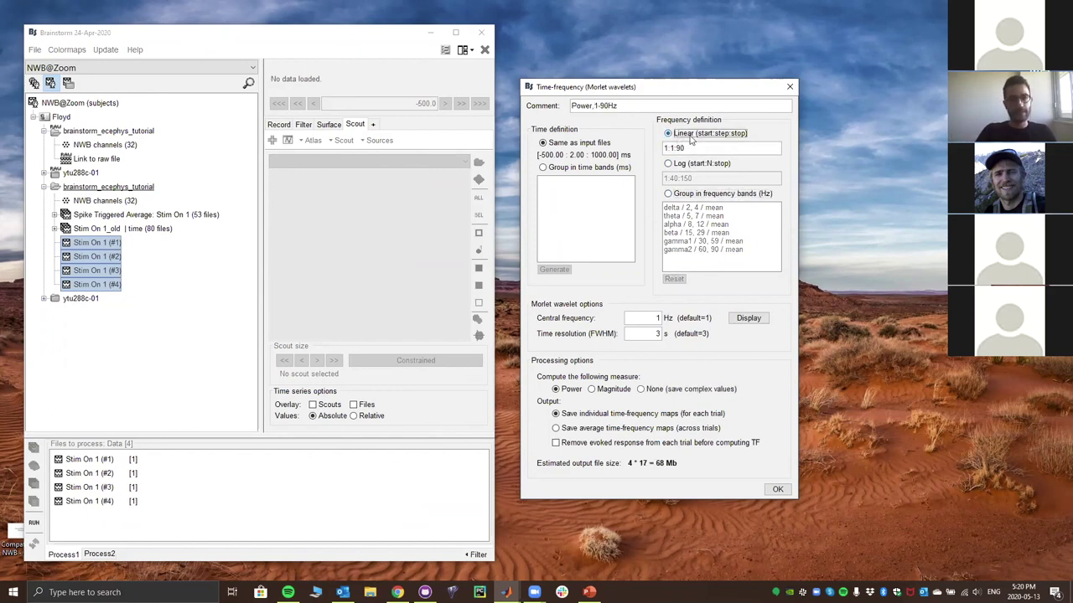
pyautogui.click(776, 489)
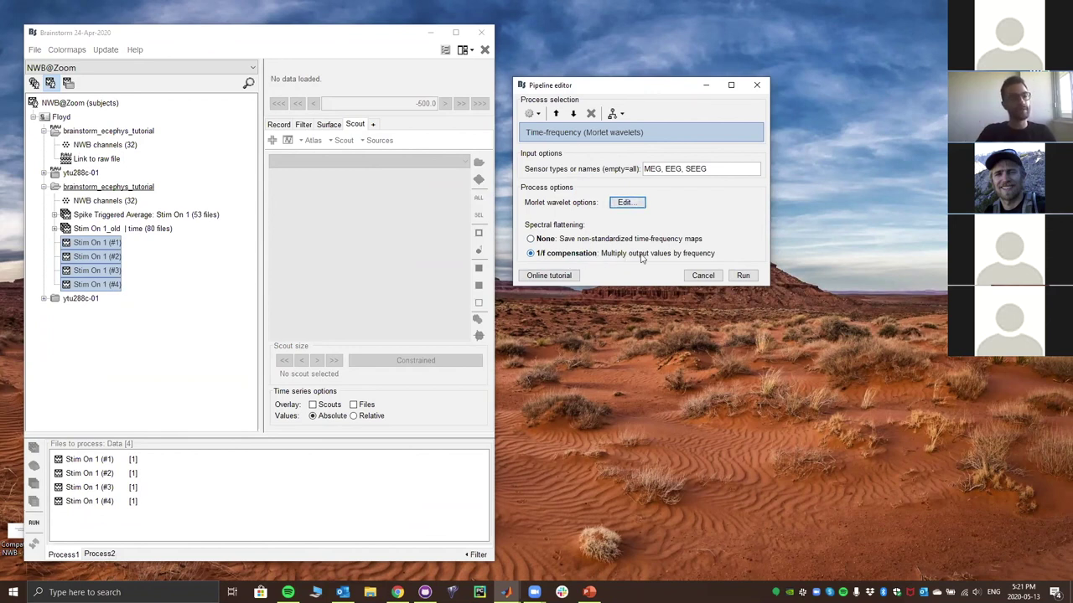
pyautogui.click(742, 276)
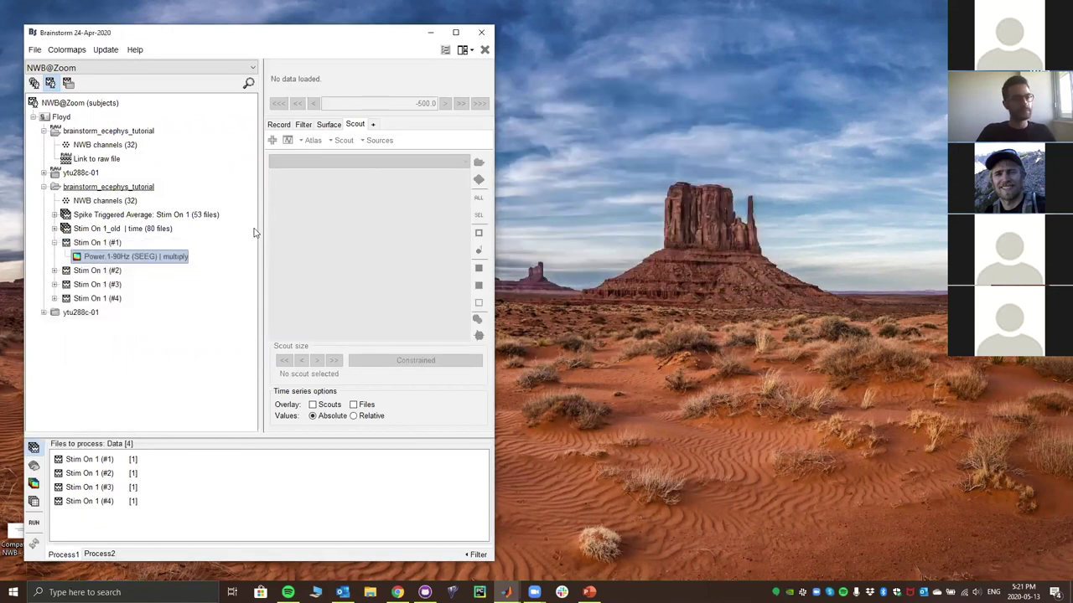
# Expand the four Stim On 1 trials to list the time-frequency file under each one
pyautogui.click(55, 243)
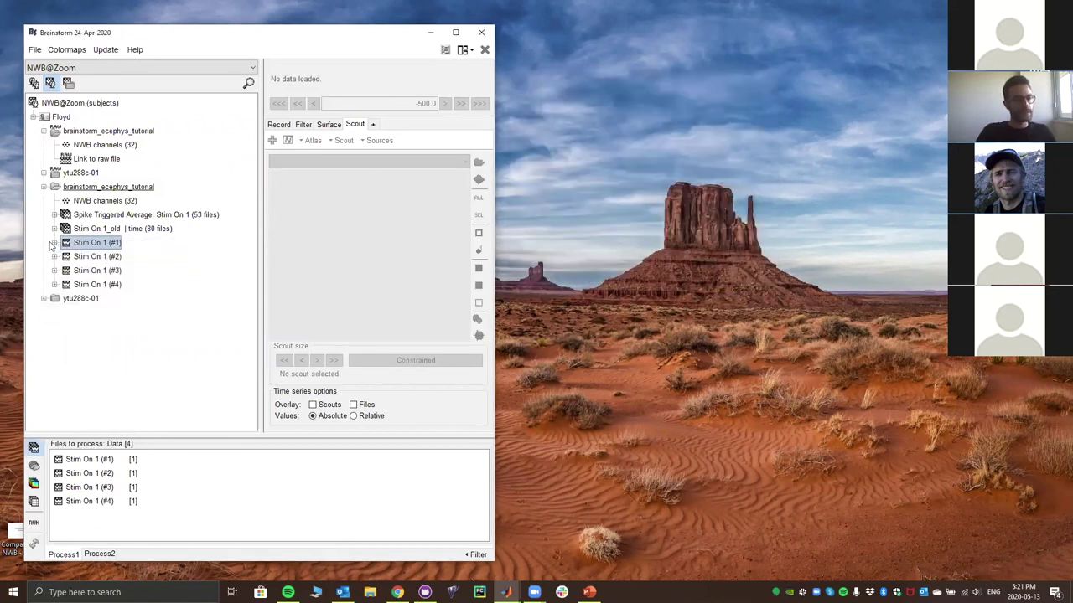
pyautogui.click(54, 243)
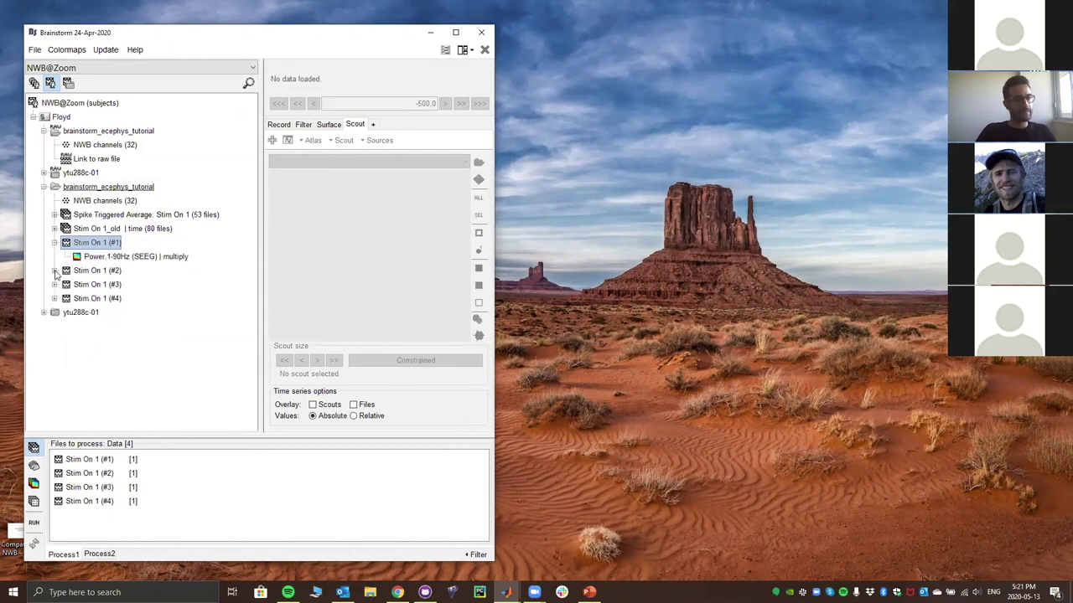
pyautogui.click(54, 271)
pyautogui.click(55, 299)
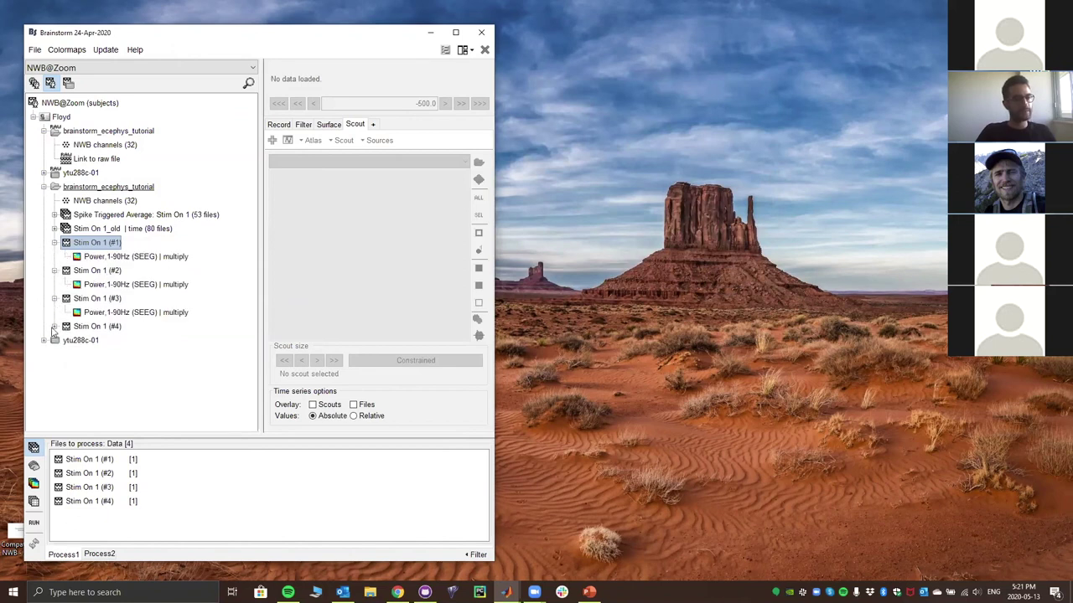
pyautogui.click(54, 327)
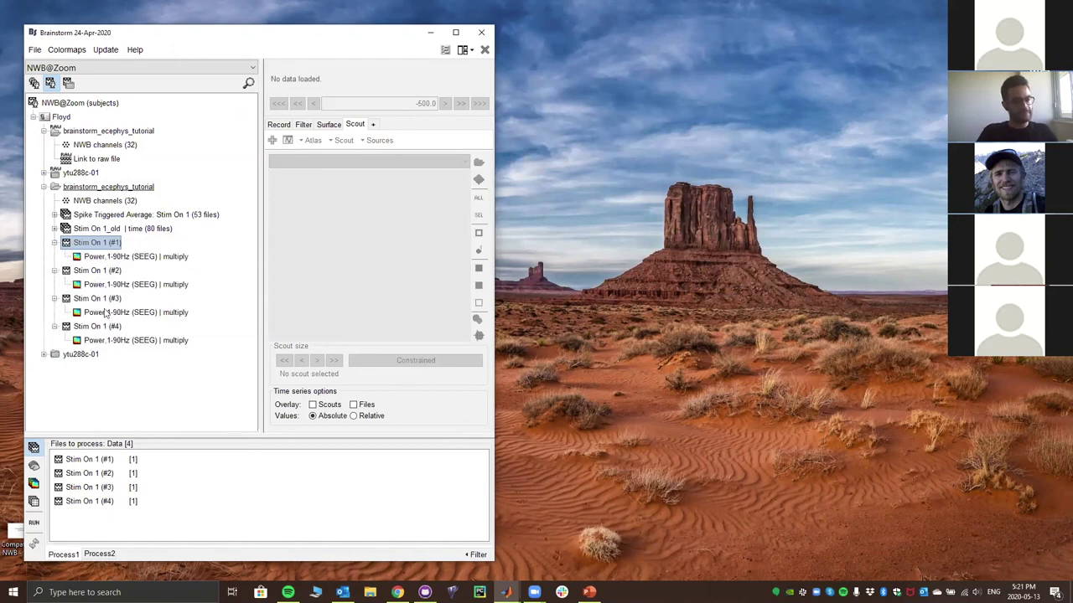
# Display the Power,1-90Hz time-frequency maps of all four trials together and switch them to channel amp1
pyautogui.doubleClick(133, 259)
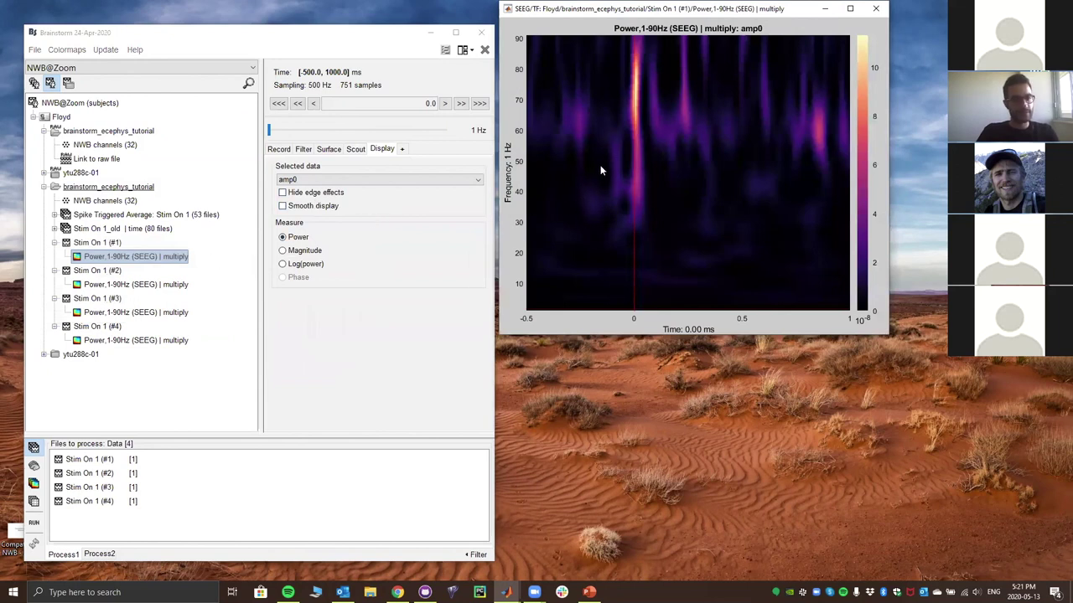
pyautogui.doubleClick(137, 286)
pyautogui.doubleClick(149, 312)
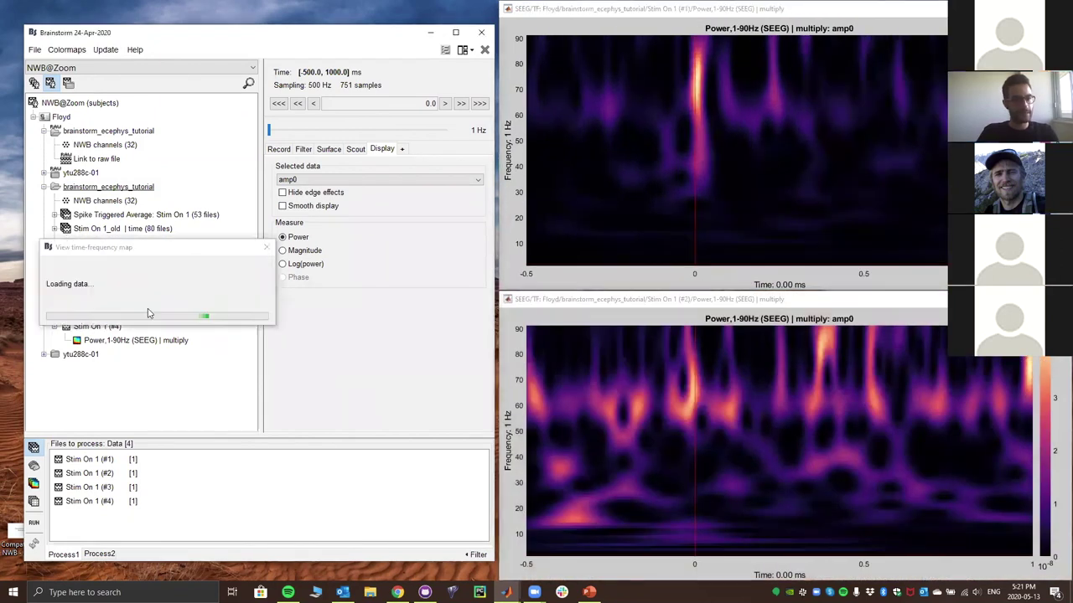
pyautogui.doubleClick(145, 340)
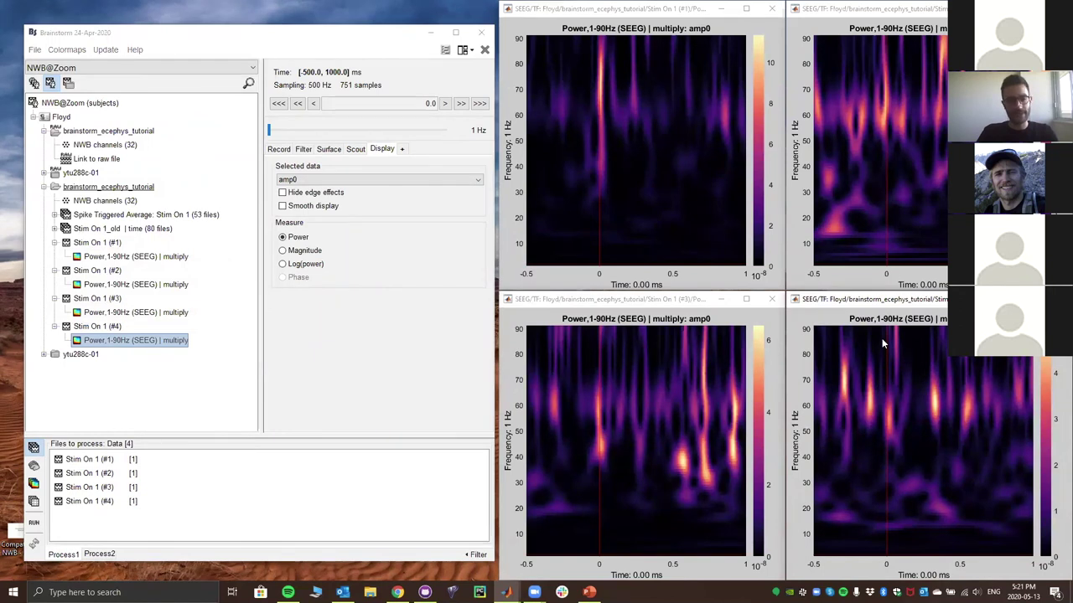
pyautogui.click(478, 184)
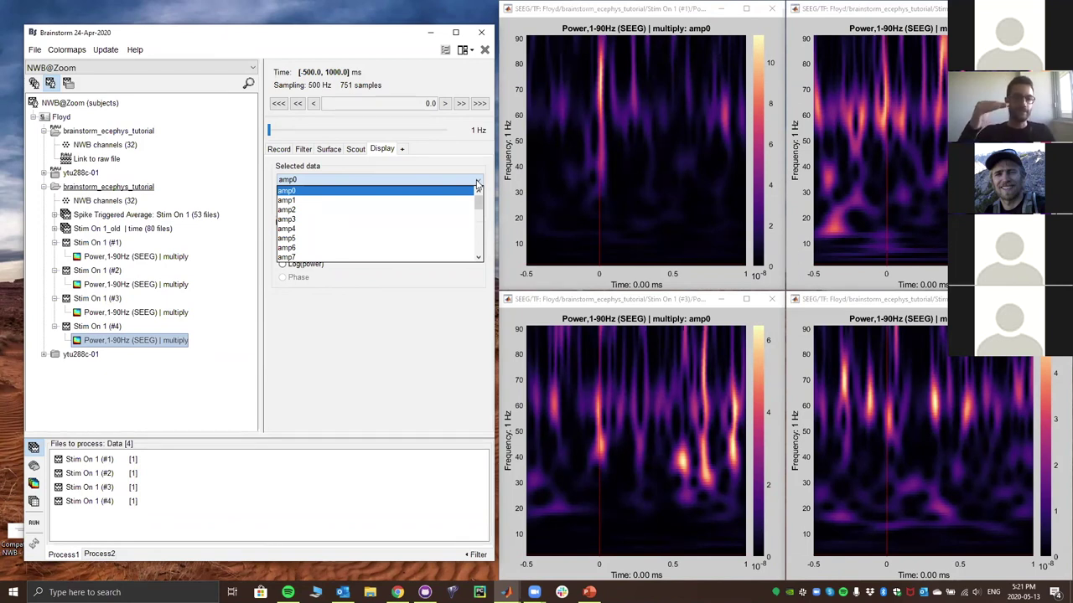
pyautogui.click(406, 203)
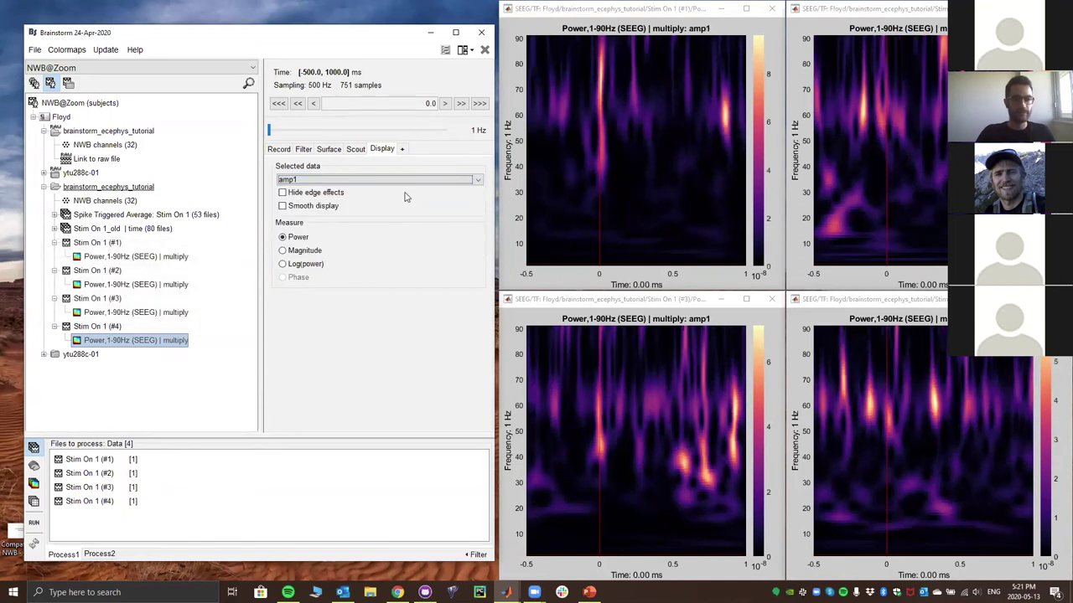
# Step the four time-frequency maps through channels amp2, amp3, amp4, amp5 and amp6 to compare the trials
pyautogui.click(424, 181)
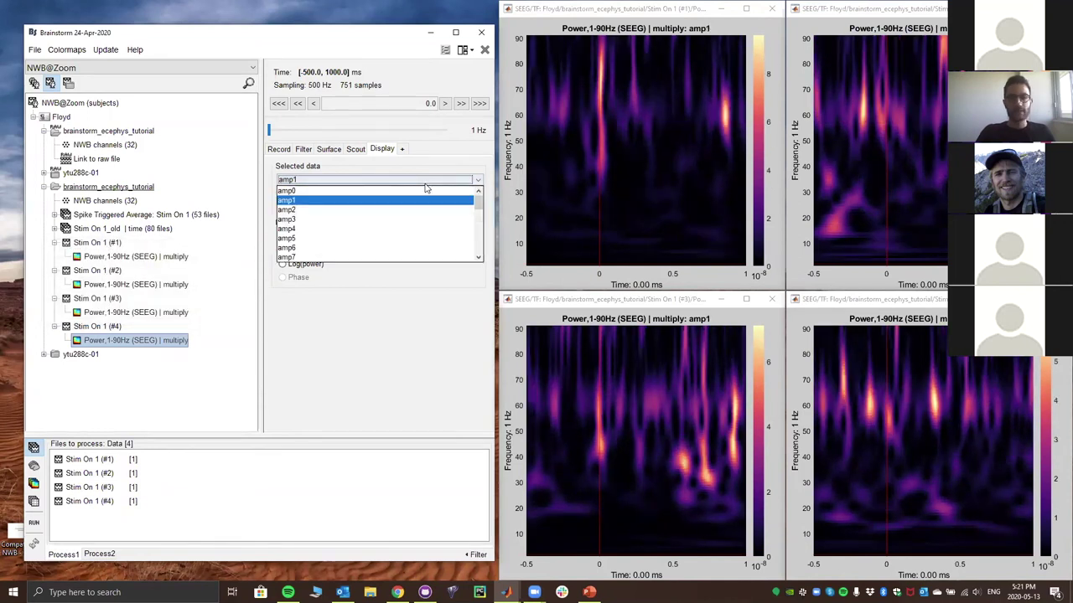
pyautogui.click(387, 212)
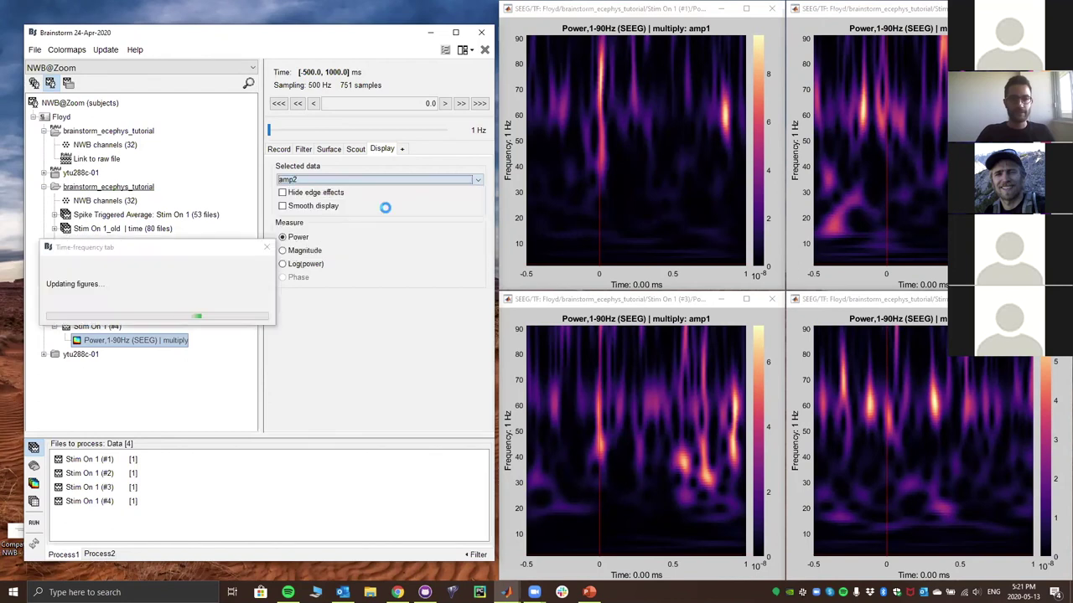
pyautogui.click(394, 181)
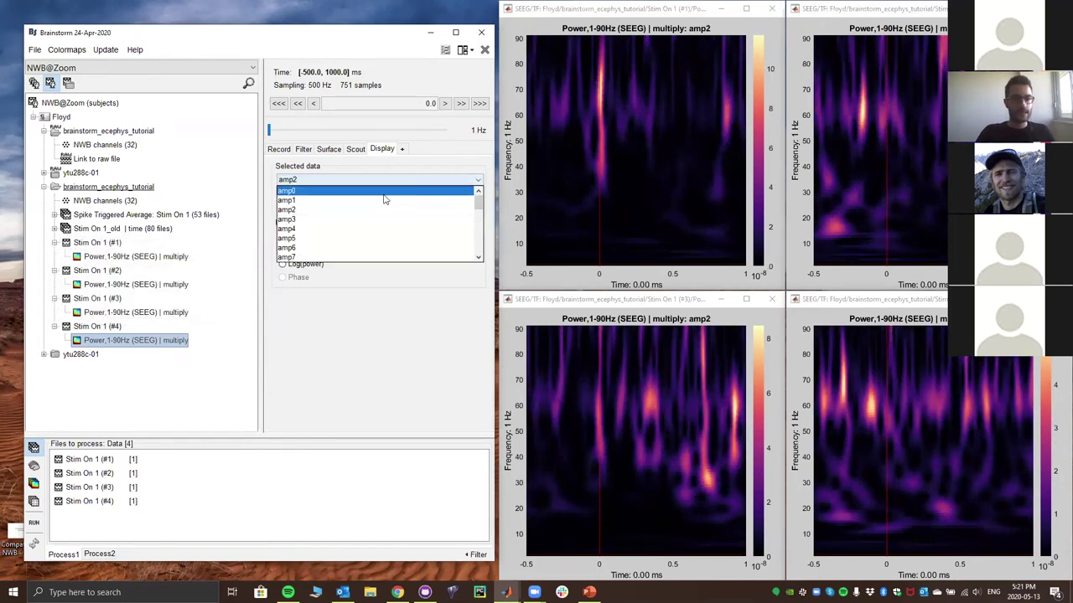
pyautogui.click(373, 220)
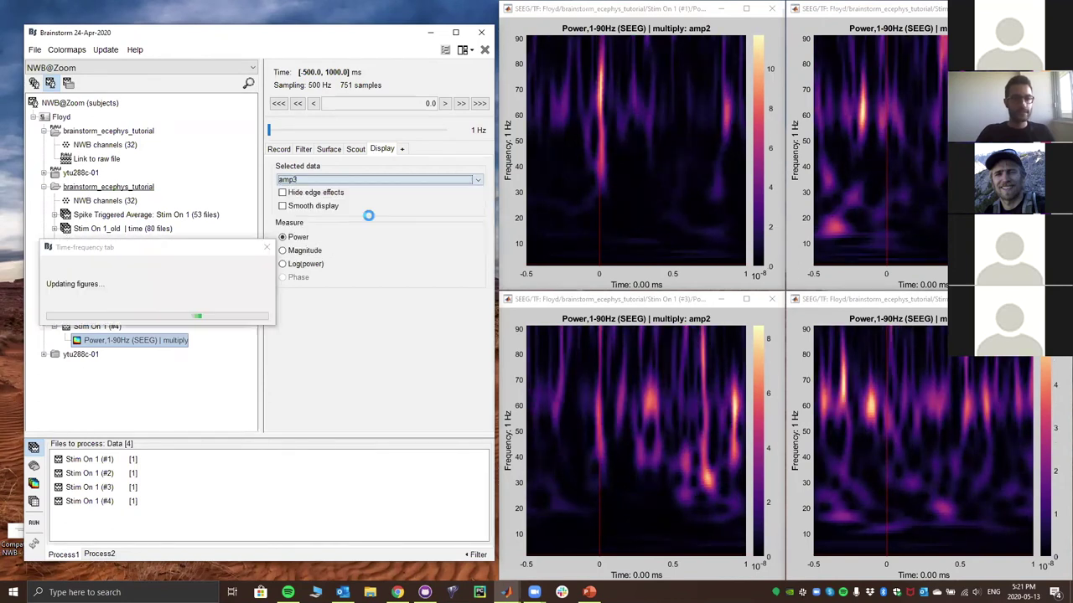
pyautogui.click(411, 181)
pyautogui.click(376, 228)
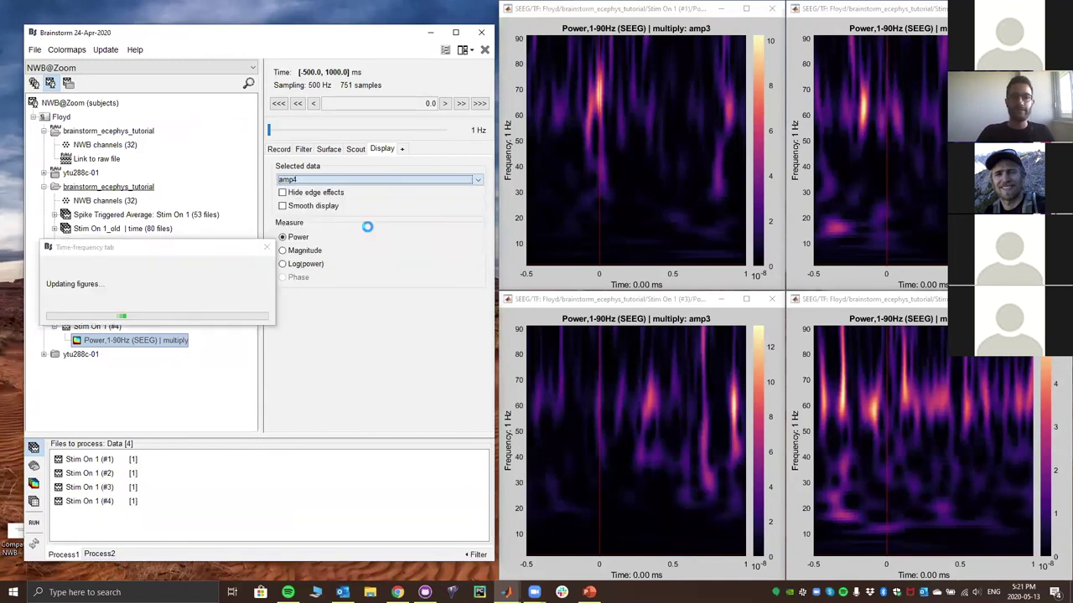
pyautogui.click(432, 182)
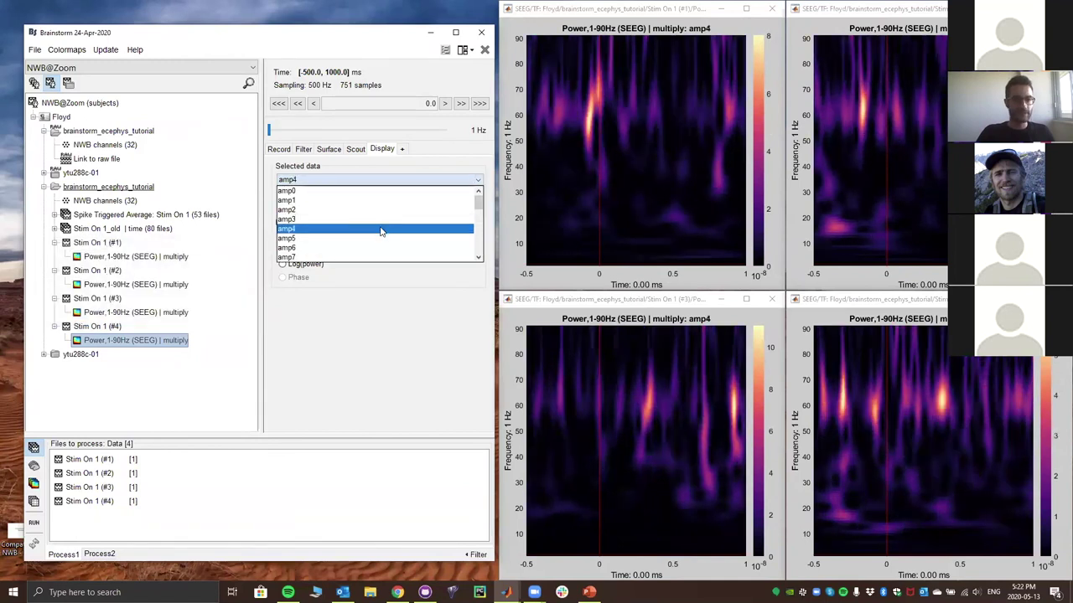
pyautogui.click(379, 231)
pyautogui.press('Down')
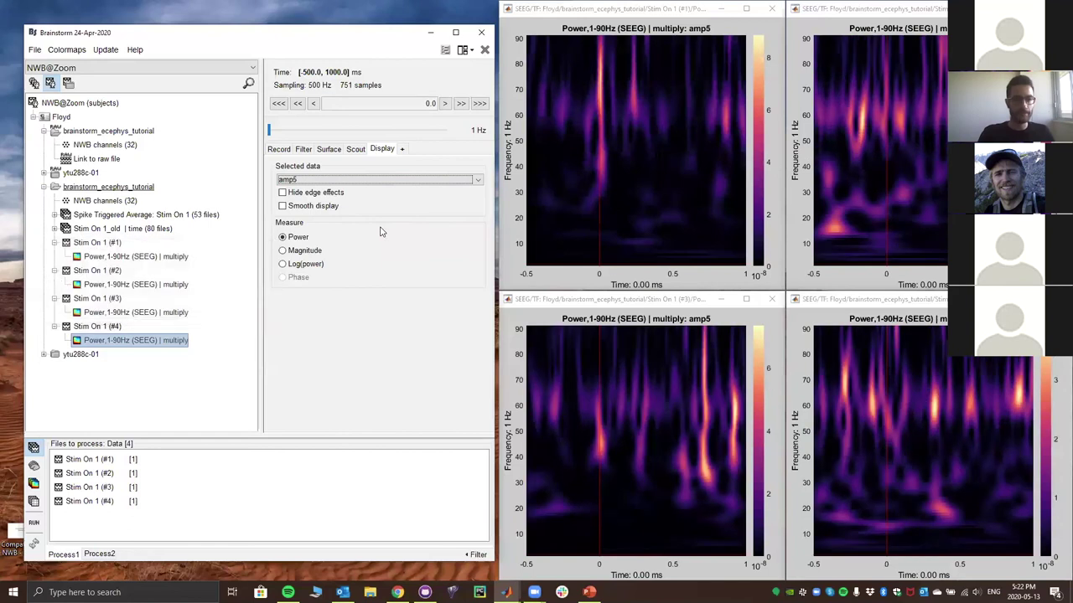
pyautogui.press('Down')
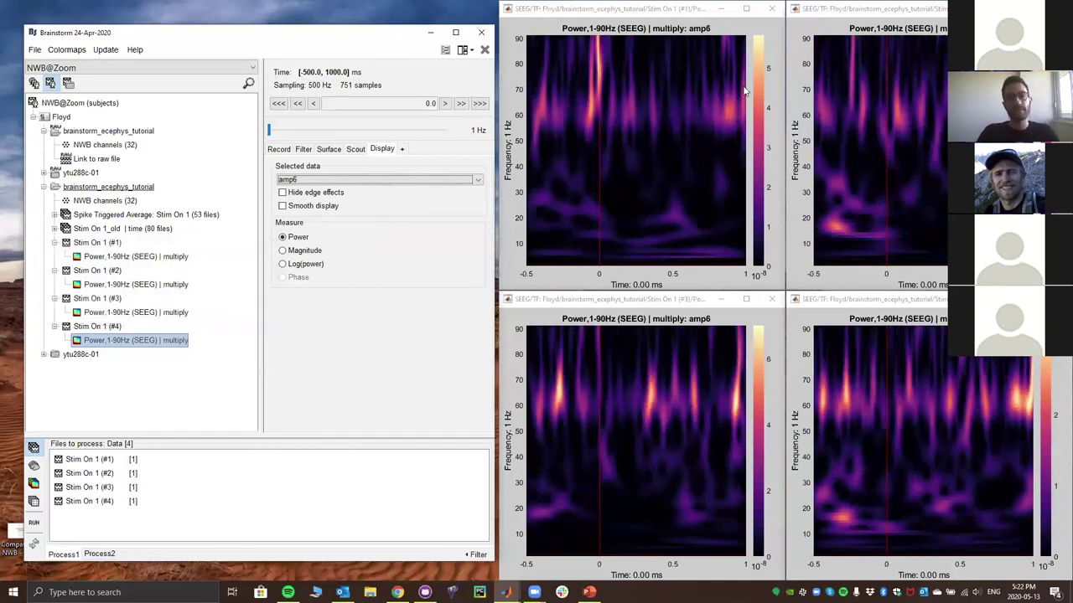
# Look through the time-frequency colormap and navigator options available for the Stim On 1 (#1) map
pyautogui.click(652, 84)
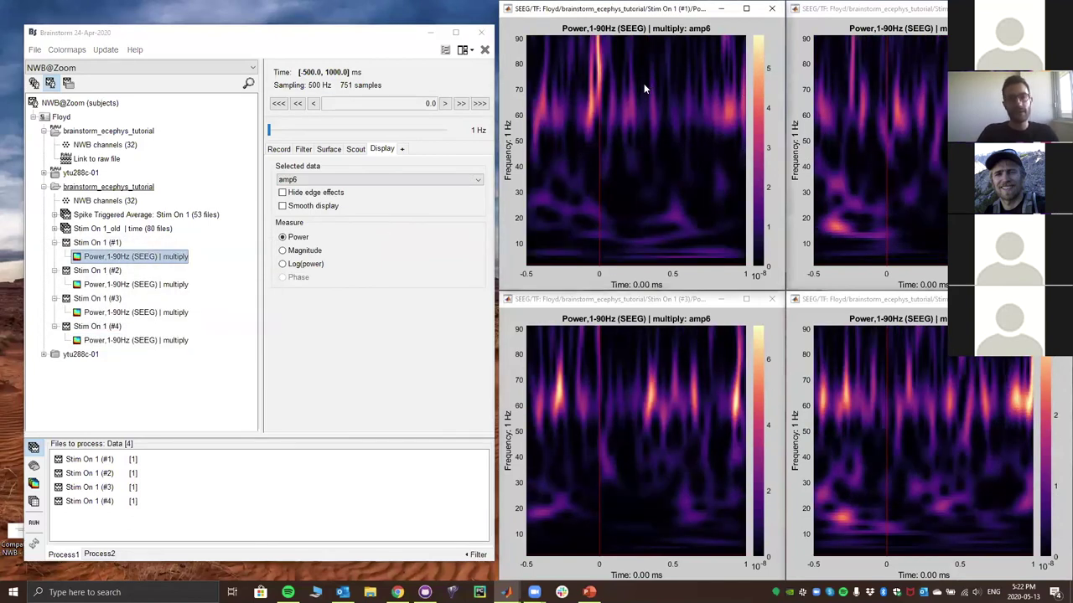
pyautogui.rightClick(644, 83)
pyautogui.moveTo(740, 194)
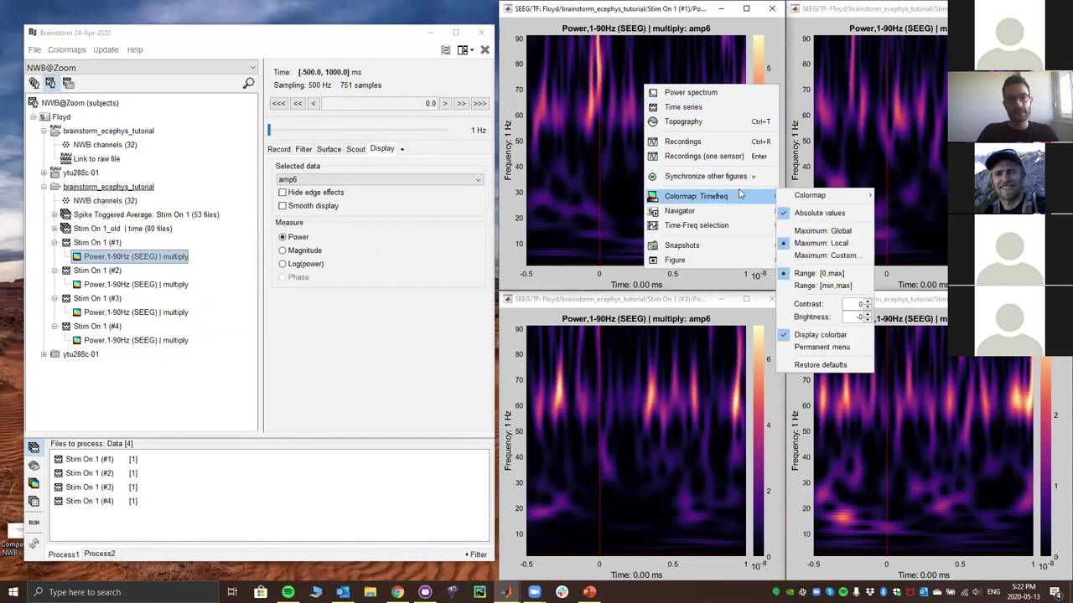
pyautogui.moveTo(803, 195)
pyautogui.moveTo(895, 197)
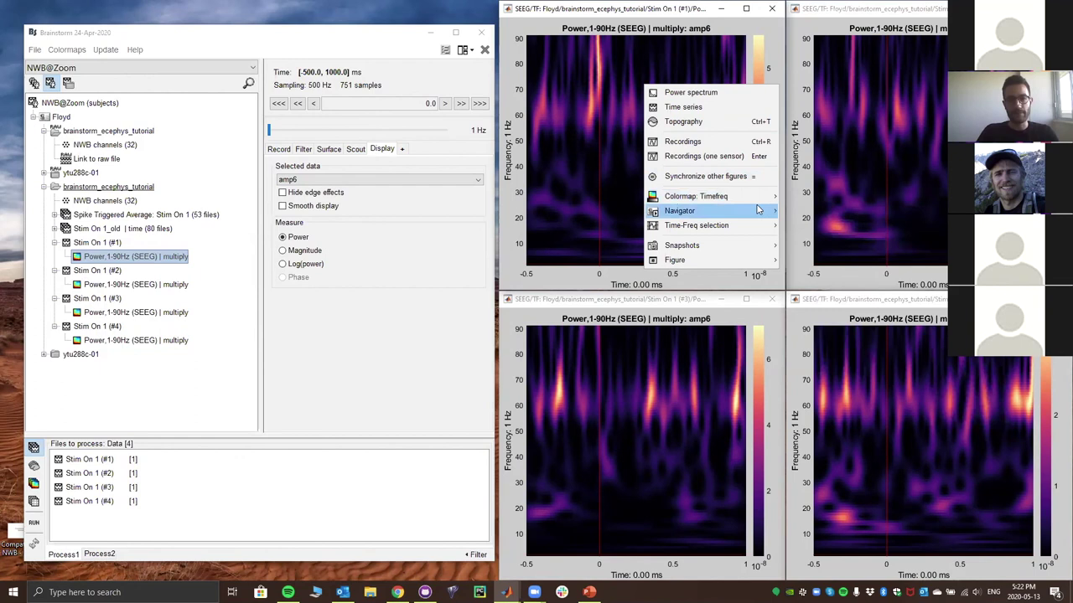
pyautogui.moveTo(758, 210)
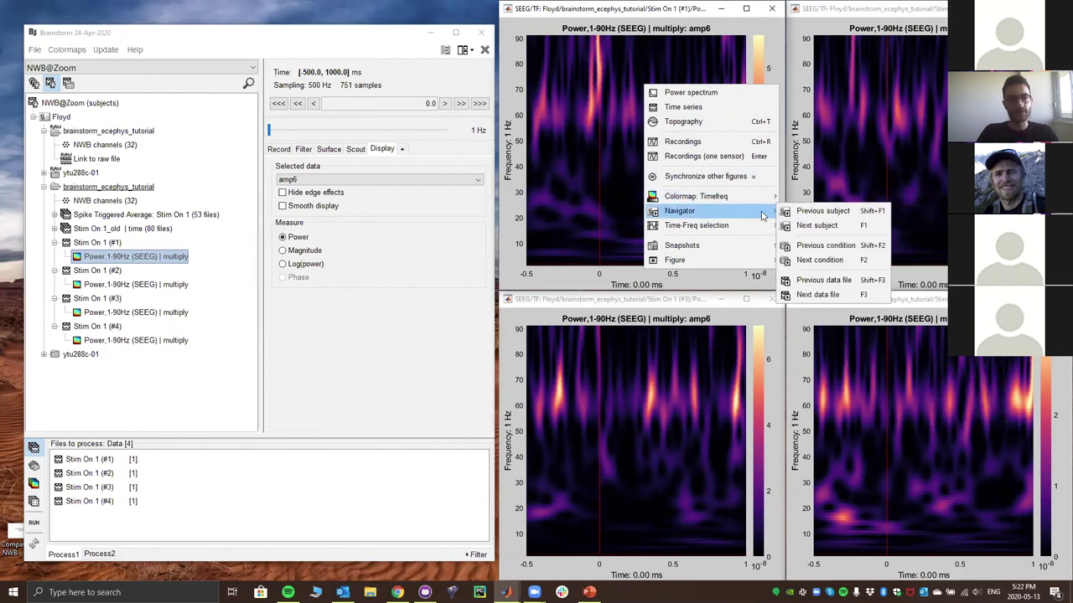
pyautogui.click(589, 119)
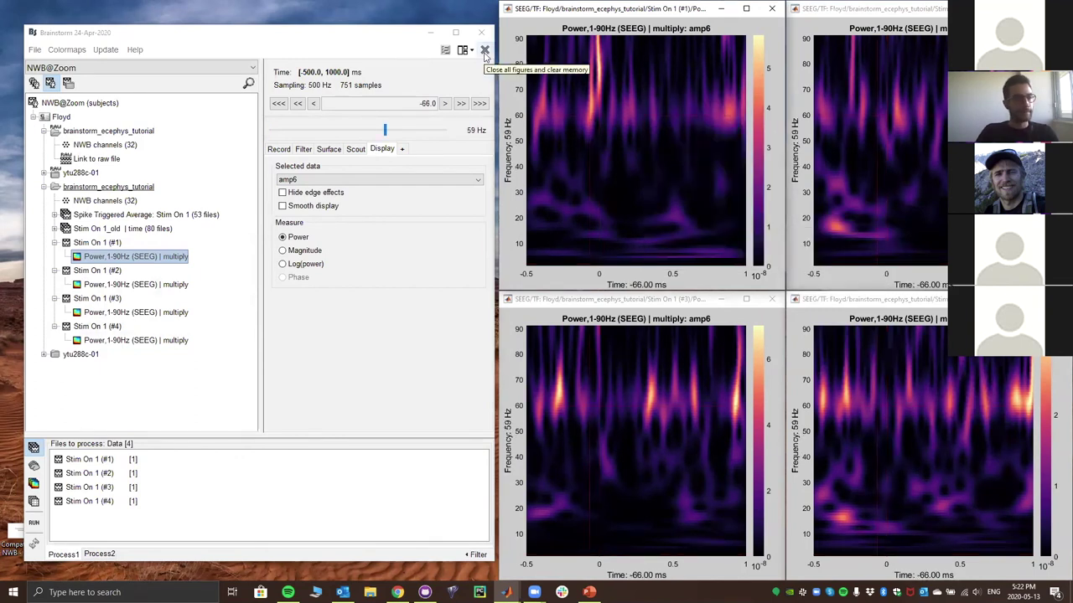
# Close all figures and clear the list of files to process
pyautogui.click(485, 51)
pyautogui.rightClick(210, 484)
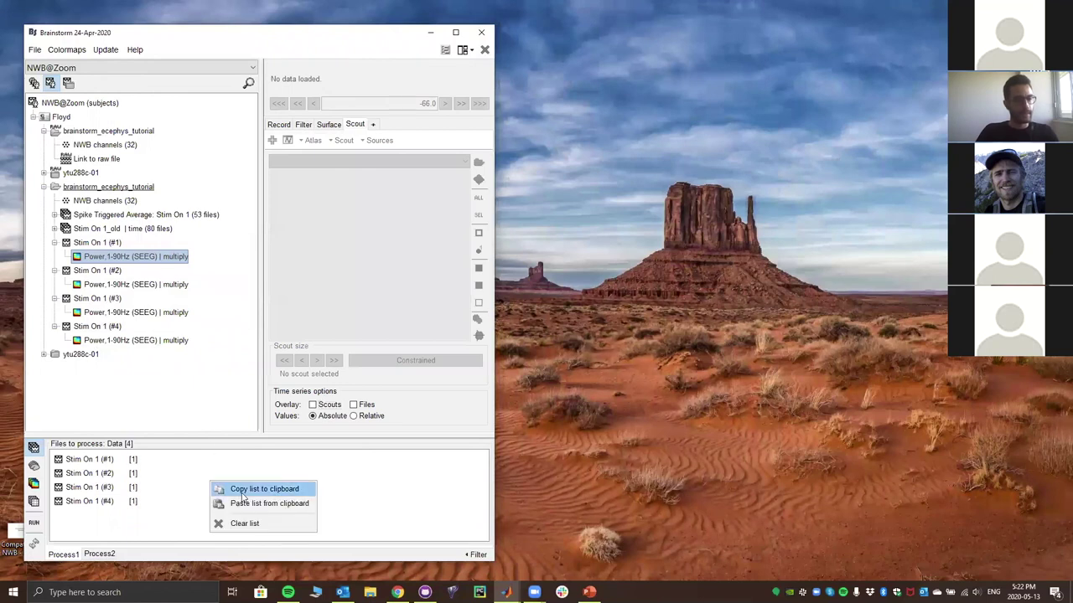
pyautogui.click(245, 523)
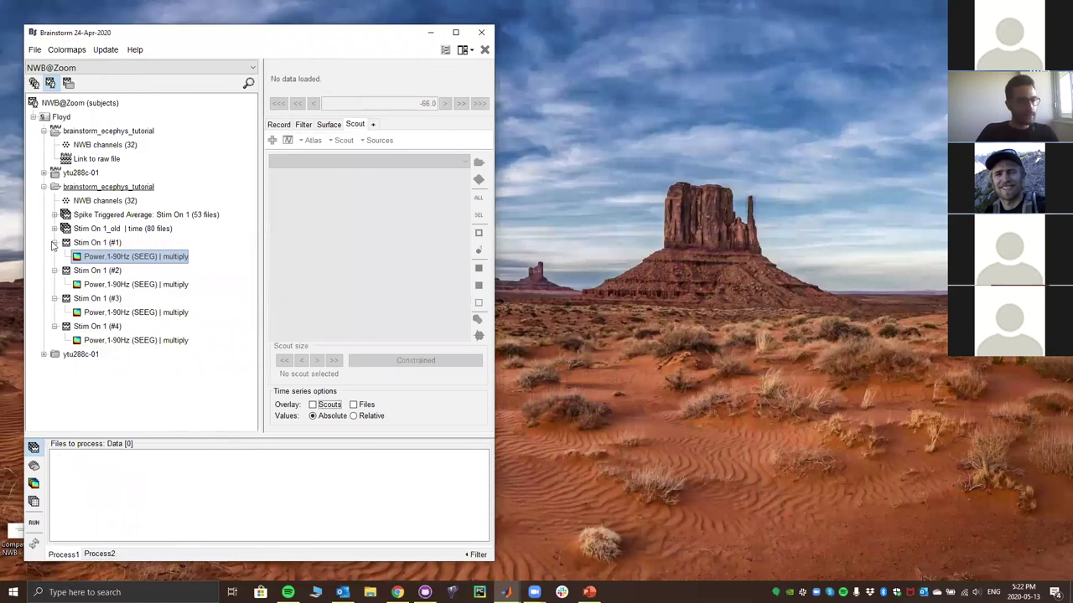
# Collapse the four Stim On 1 trials in the brainstorm_ecephys_tutorial folder
pyautogui.click(54, 243)
pyautogui.click(55, 256)
pyautogui.click(54, 270)
pyautogui.click(55, 285)
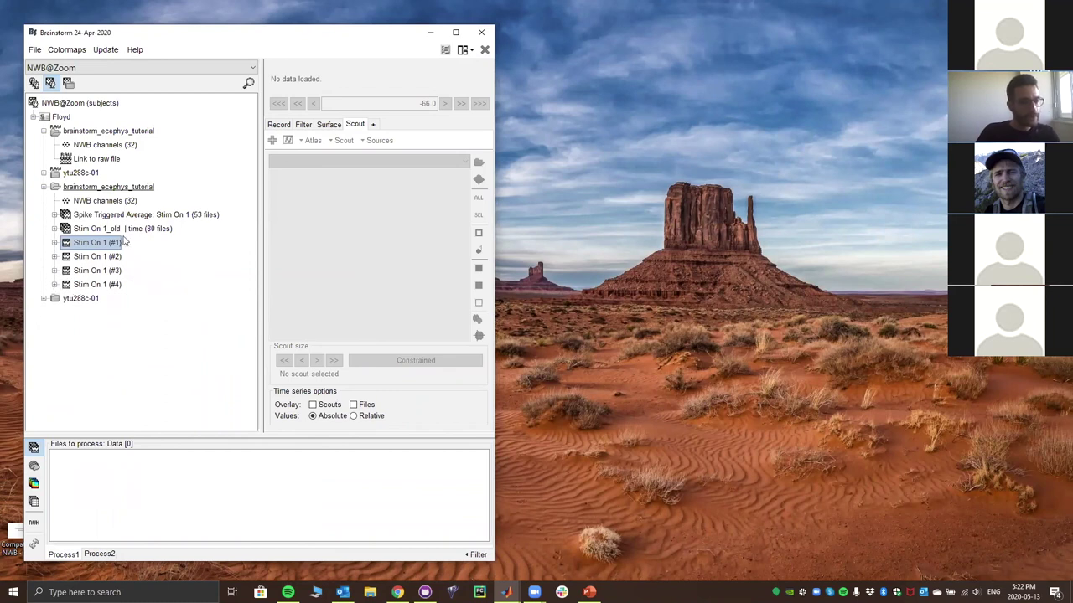
# Add trials Stim On 1 (#1) to (#4) together to the files to process
pyautogui.click(55, 242)
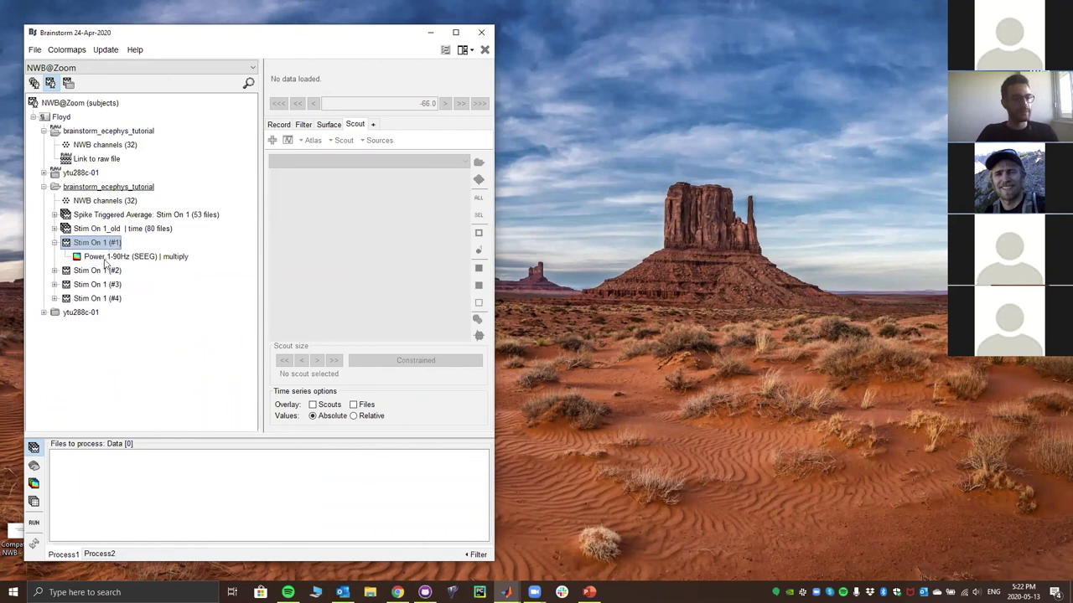
pyautogui.click(54, 242)
pyautogui.keyDown('shift'); pyautogui.click(96, 284); pyautogui.keyUp('shift')
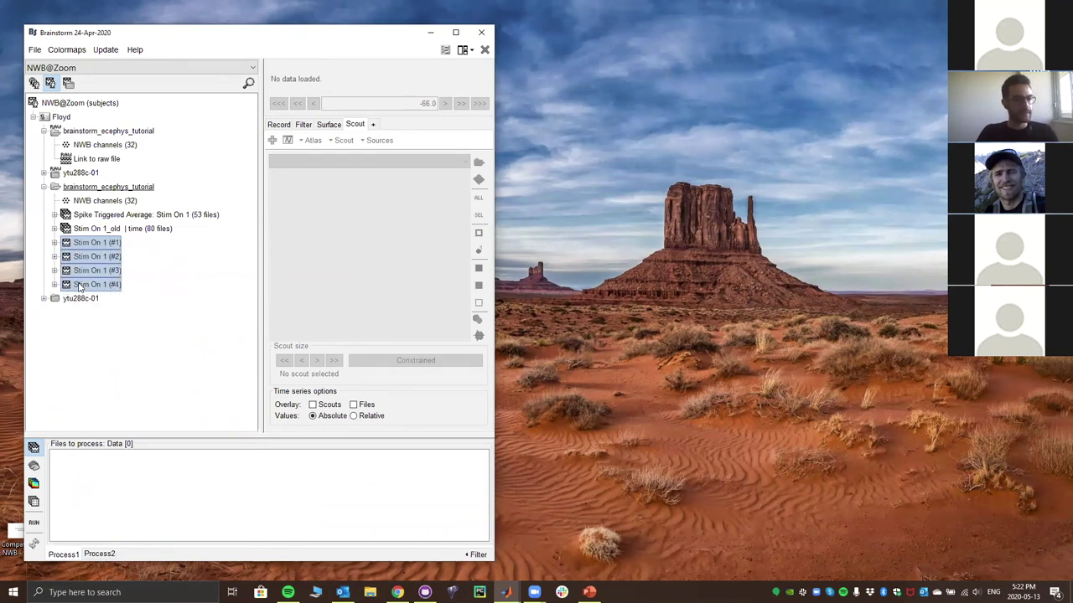
pyautogui.moveTo(134, 432); pyautogui.dragTo(150, 501)
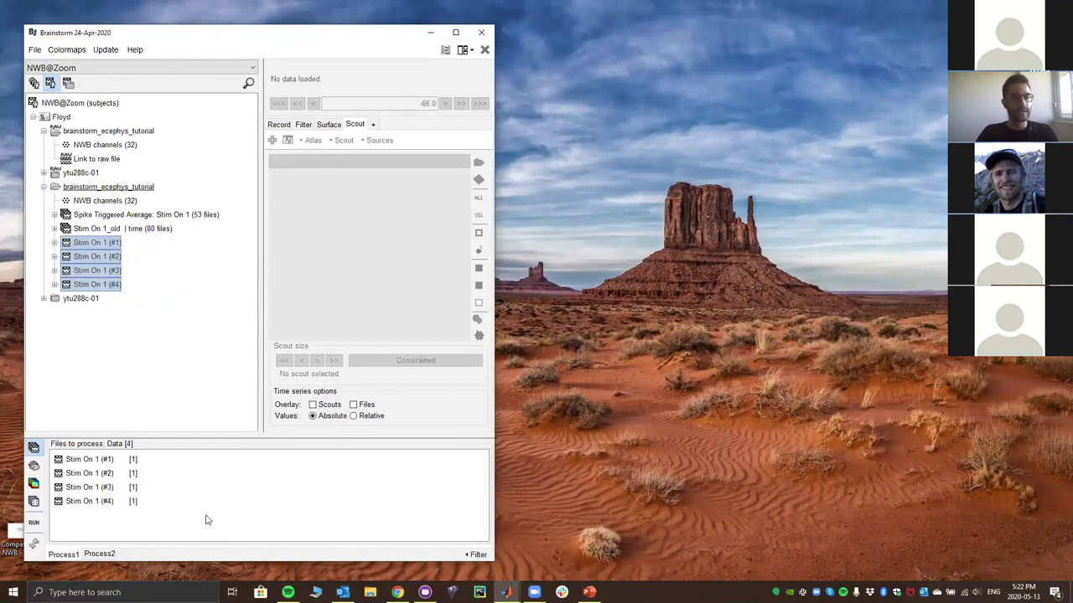
pyautogui.click(34, 524)
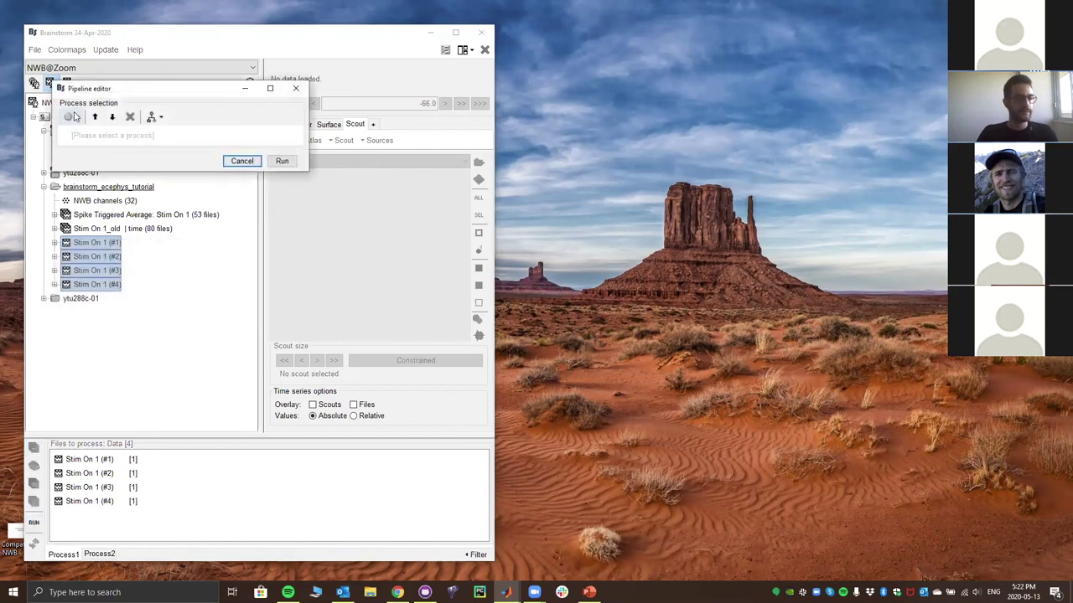
pyautogui.click(71, 117)
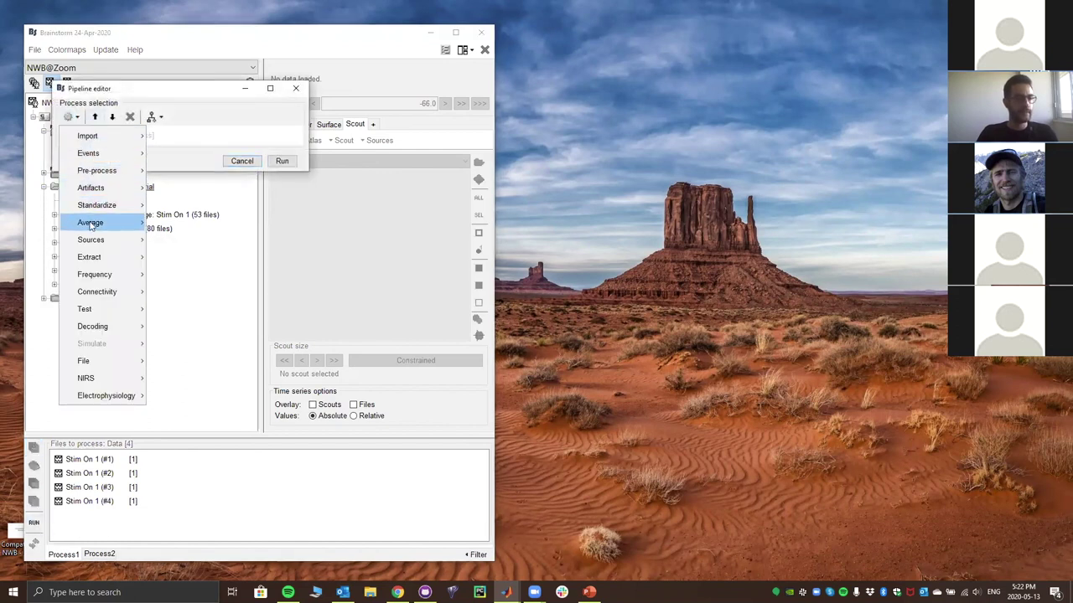
pyautogui.moveTo(115, 228)
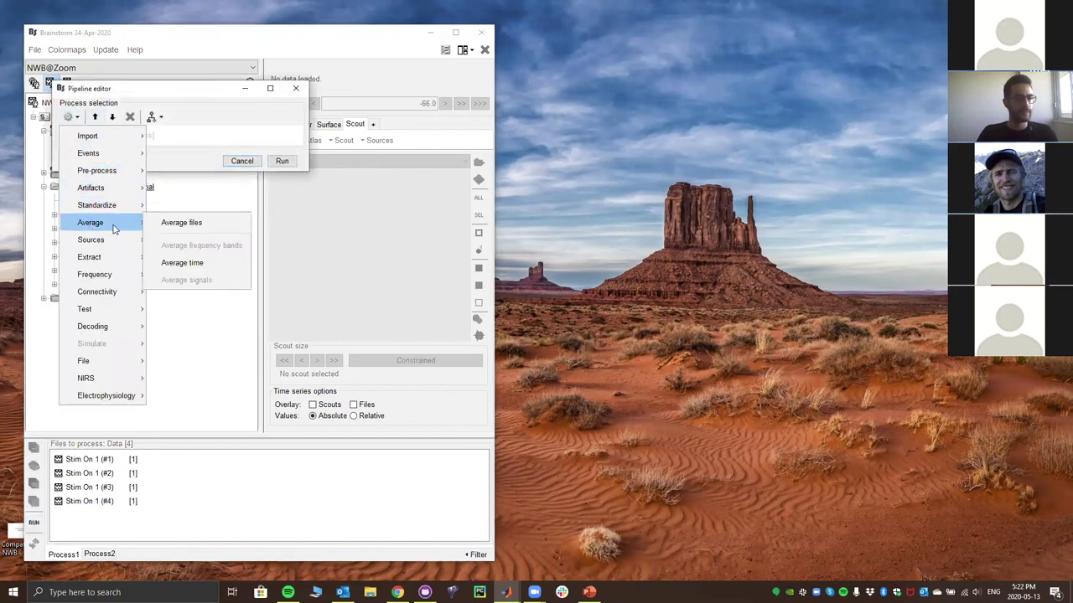
pyautogui.click(213, 227)
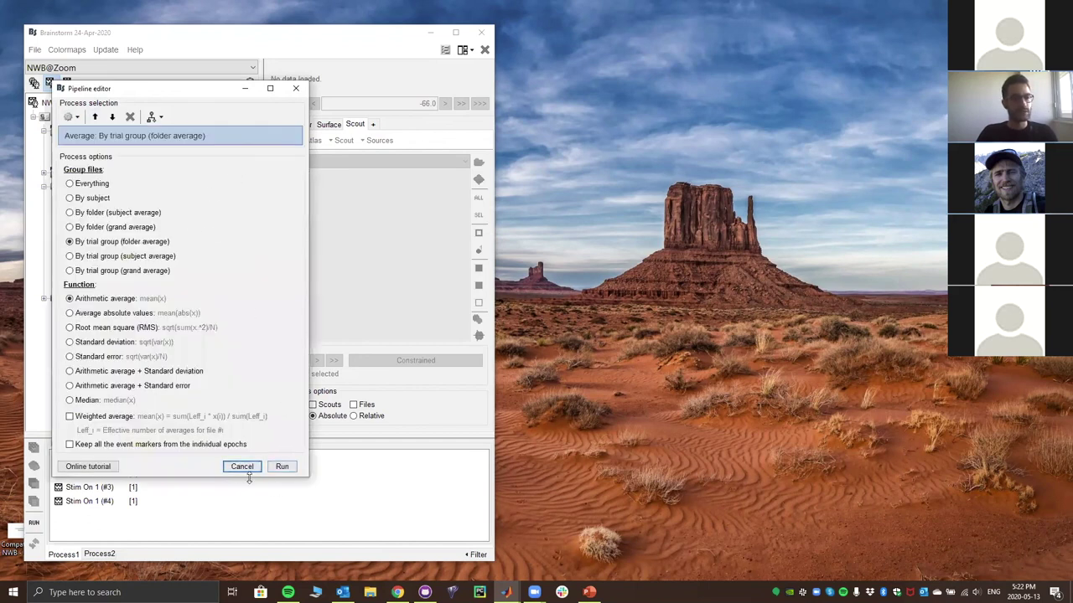
pyautogui.click(243, 467)
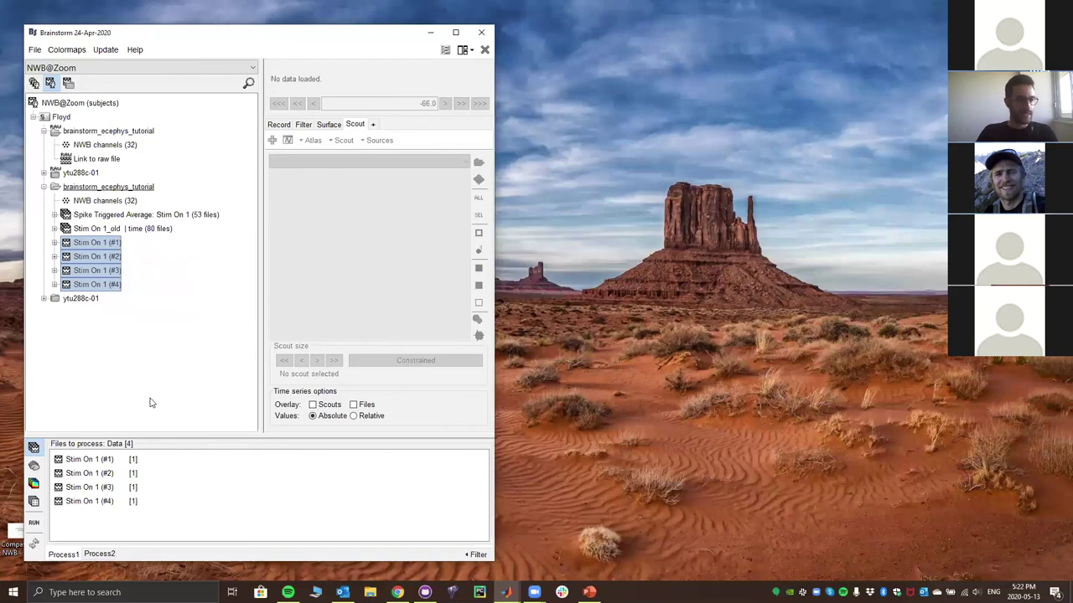
# Check which time-frequency file is stored under trial Stim On 1 (#1) and collapse the trial again
pyautogui.click(55, 243)
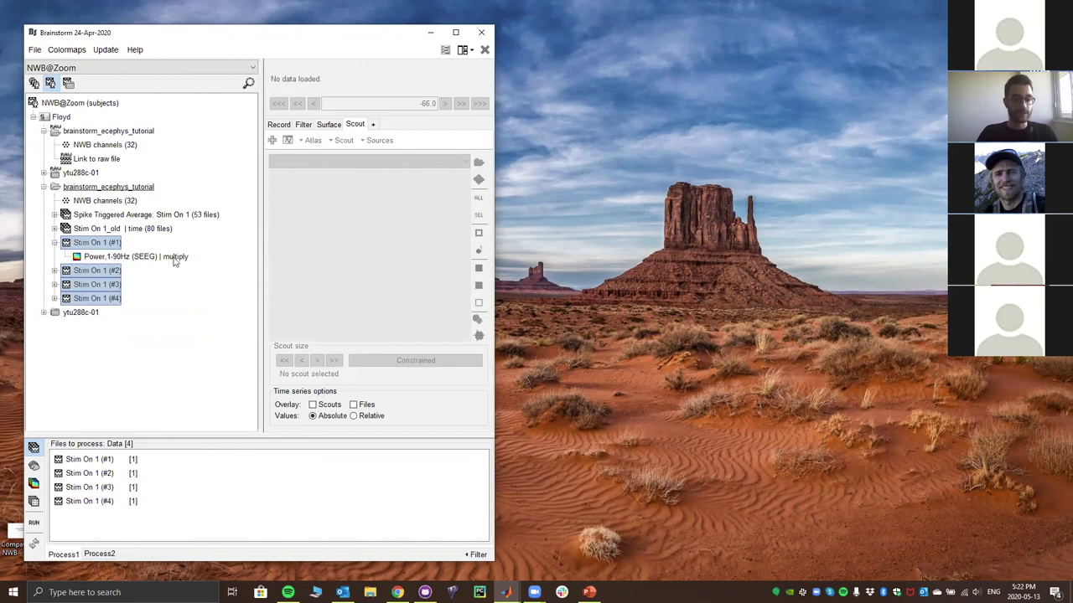
pyautogui.click(53, 243)
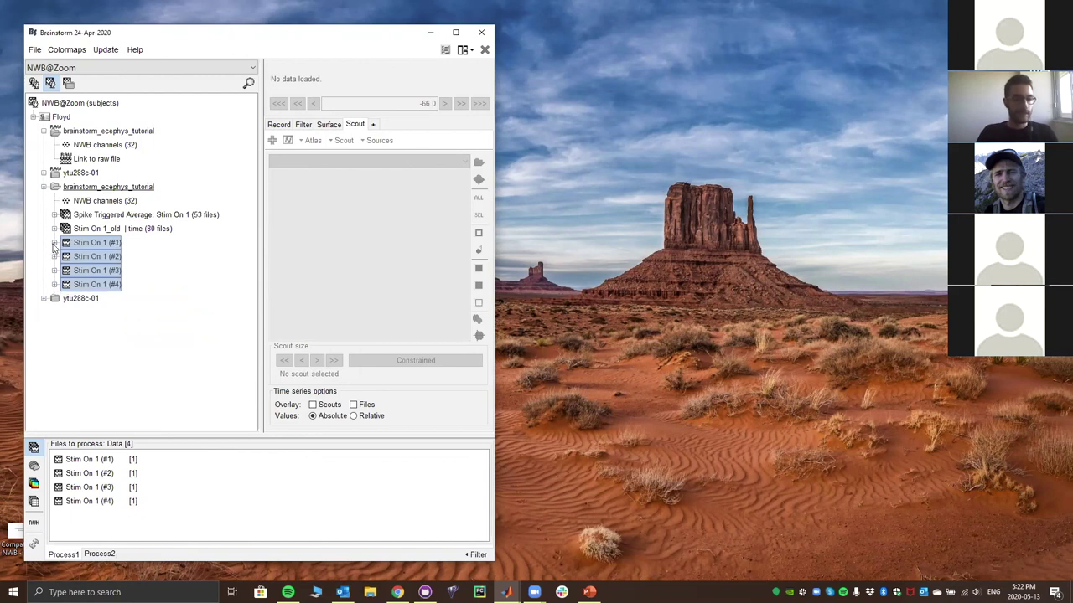
pyautogui.click(54, 243)
pyautogui.click(99, 257)
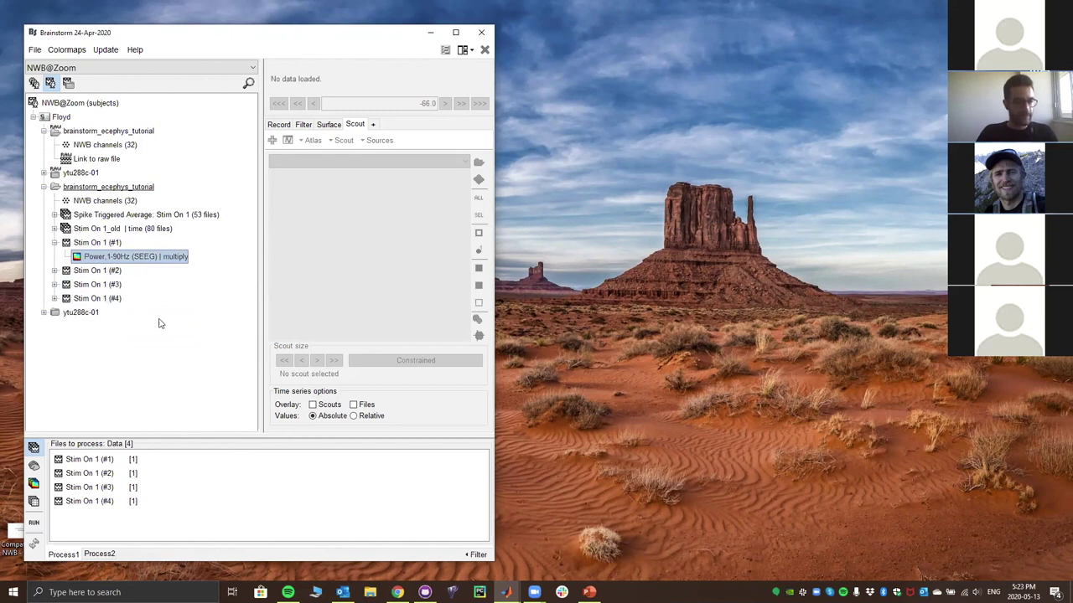
pyautogui.click(53, 243)
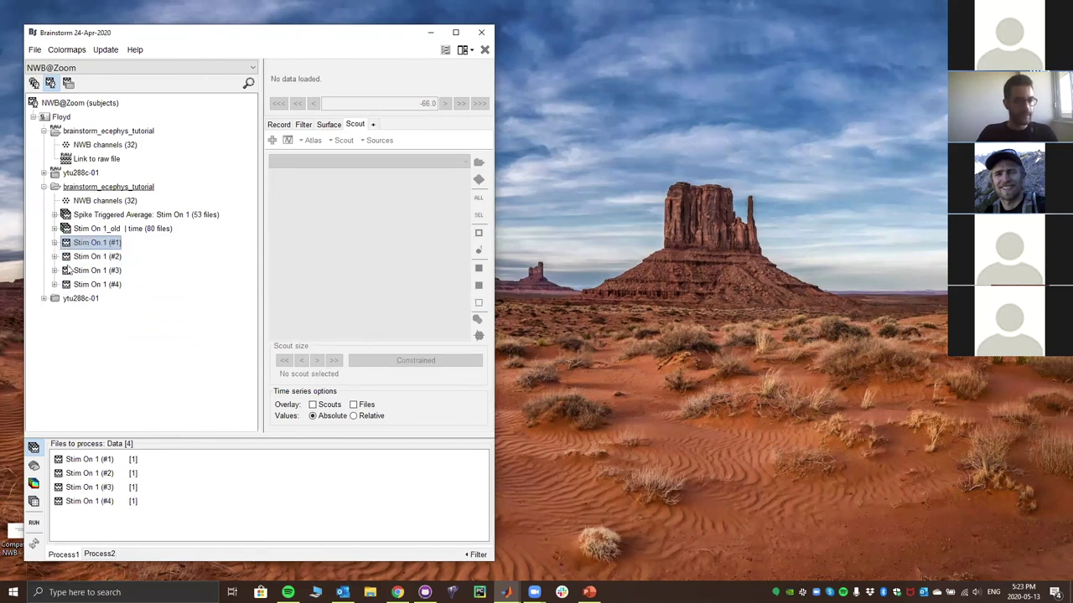
# Switch the process input to time-frequency files and average the four by trial group (folder average) with the arithmetic average
pyautogui.click(35, 486)
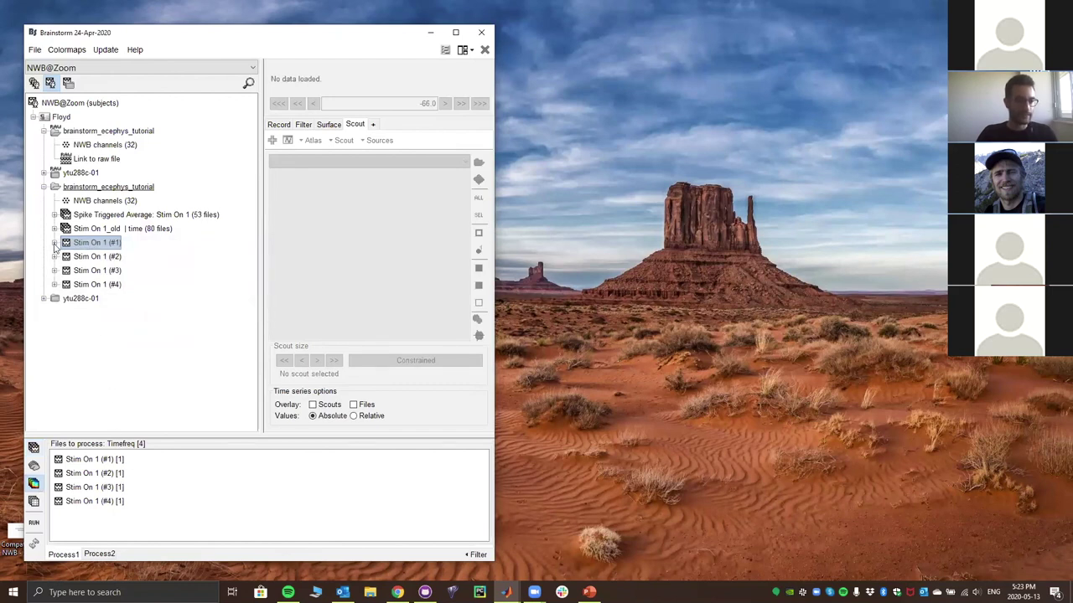
pyautogui.click(33, 522)
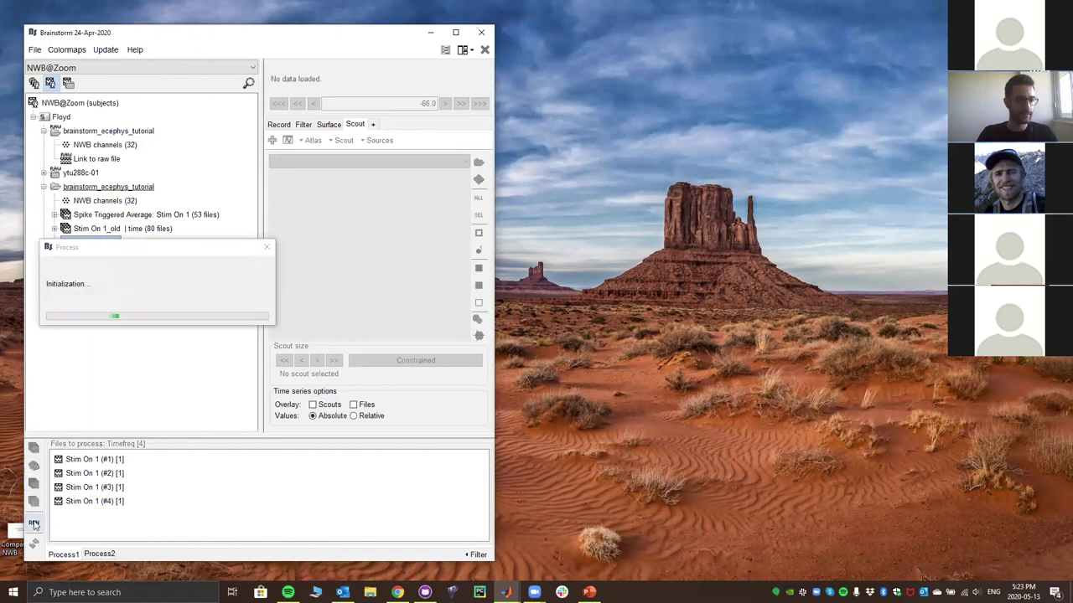
pyautogui.click(70, 116)
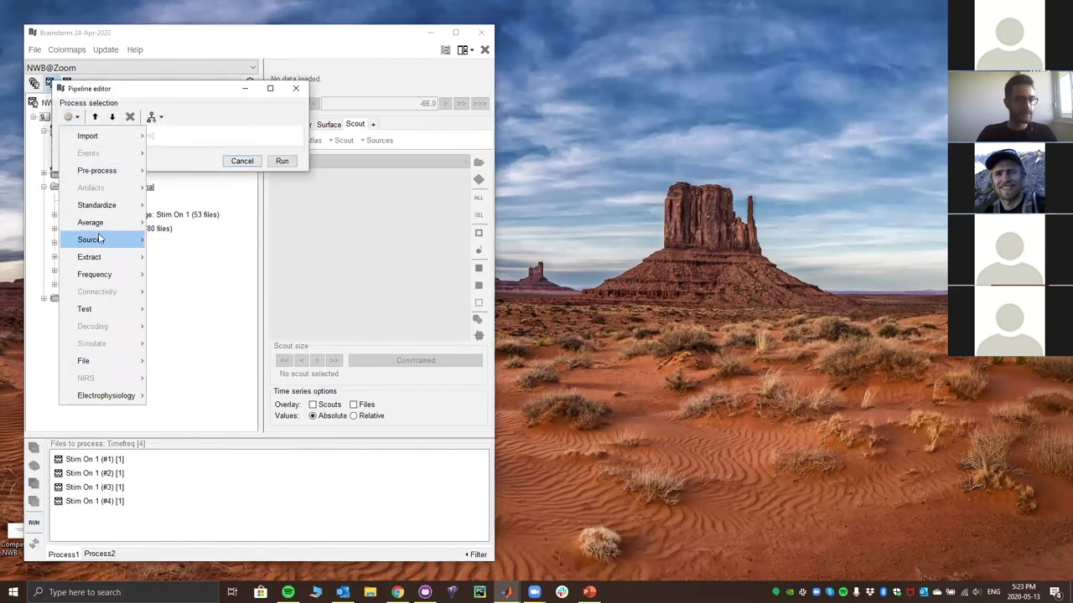
pyautogui.moveTo(139, 226)
pyautogui.click(181, 222)
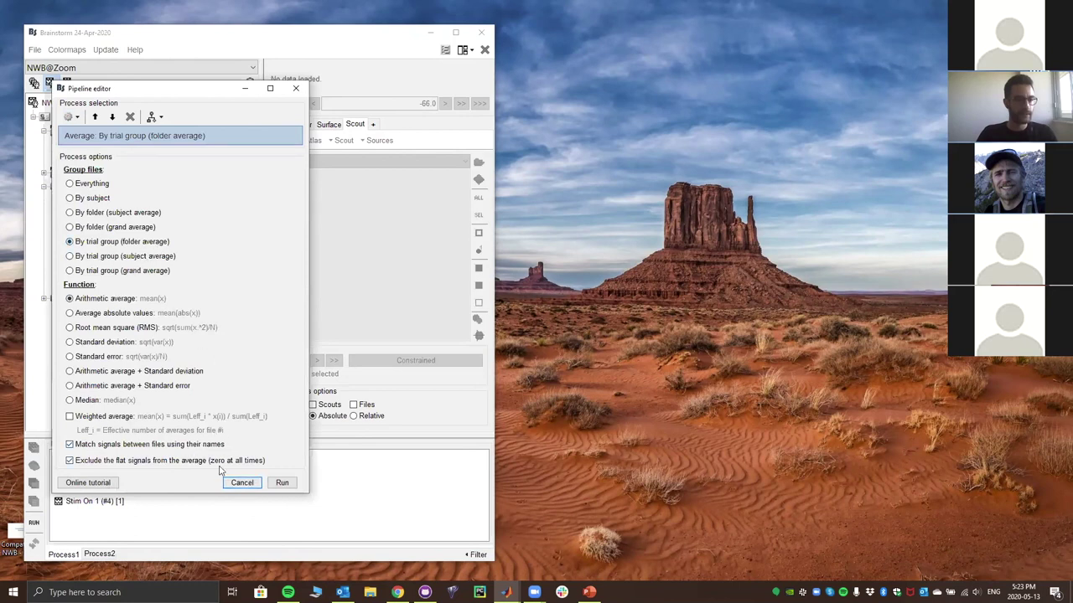
pyautogui.click(280, 482)
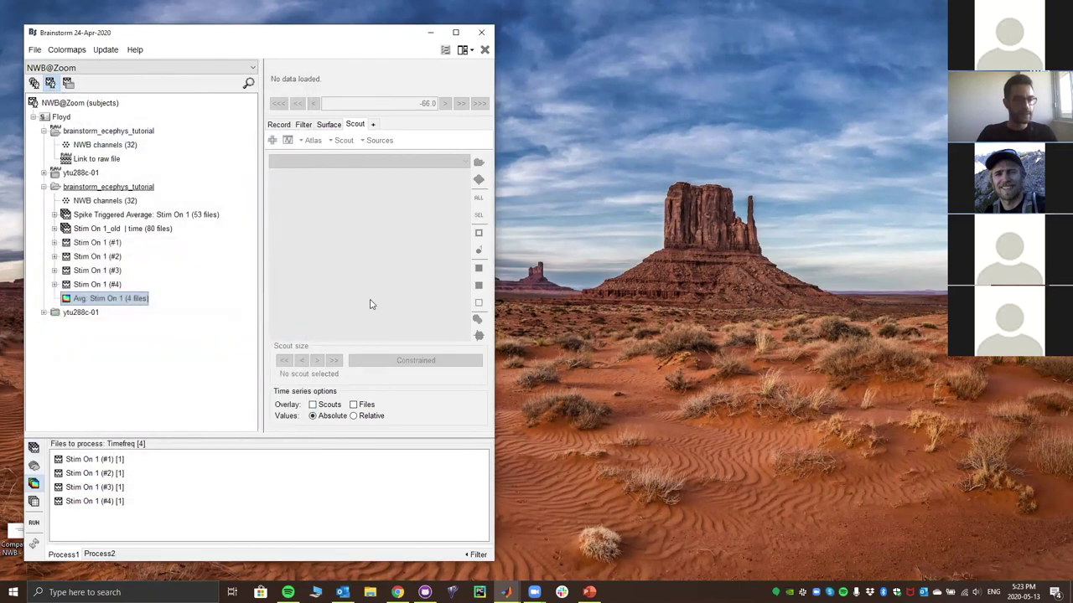
# Display the time-frequency map of the Avg: Stim On 1 (4 files) average
pyautogui.doubleClick(104, 301)
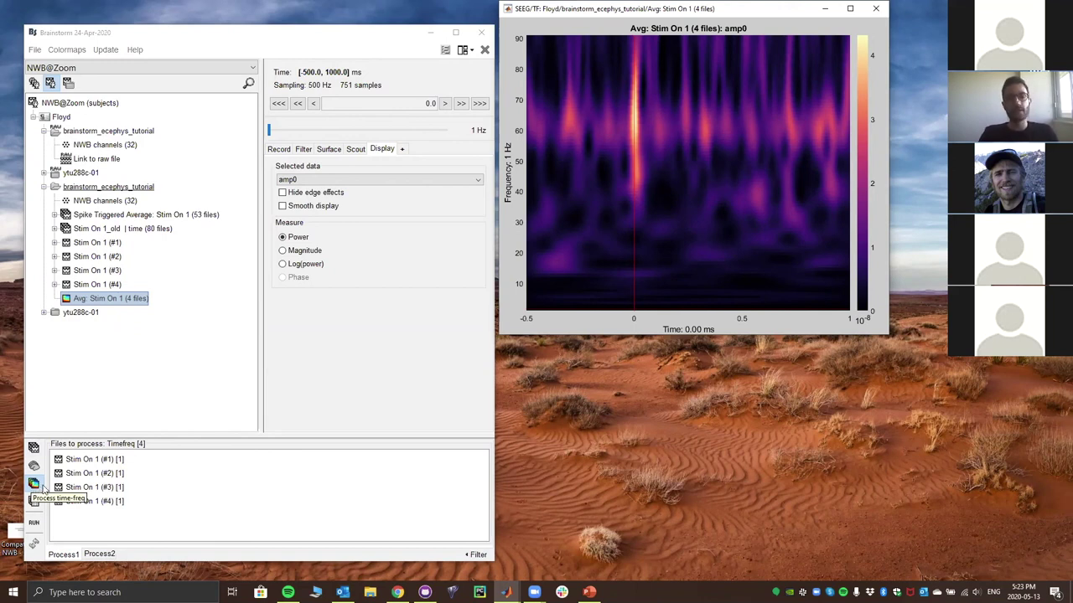
pyautogui.click(143, 374)
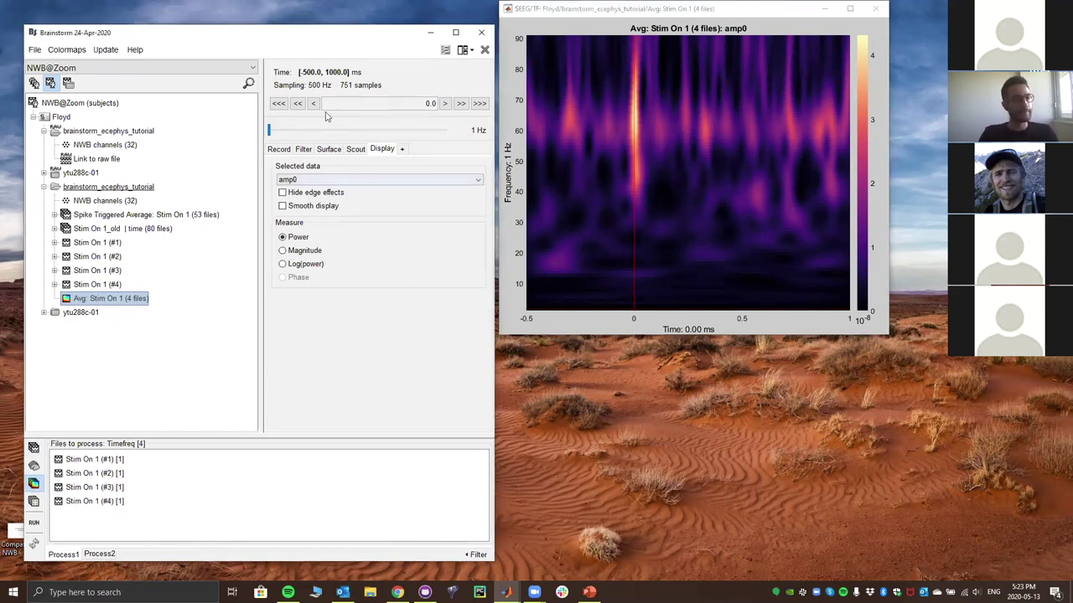
# Close the average map, display the recordings of trial Stim On 1 (#1) and review its spike events
pyautogui.click(484, 51)
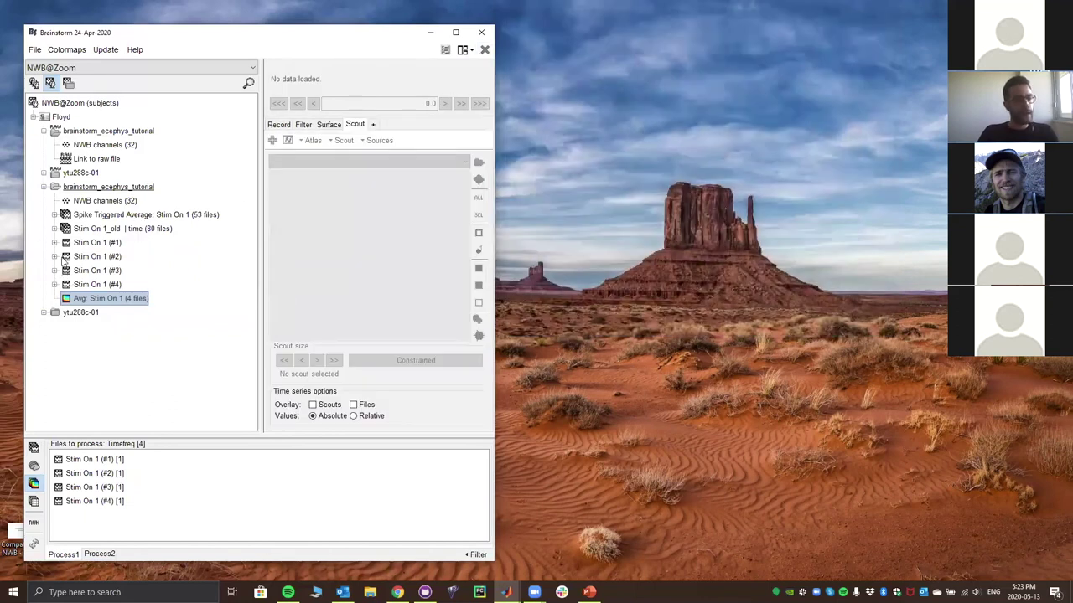
pyautogui.click(55, 242)
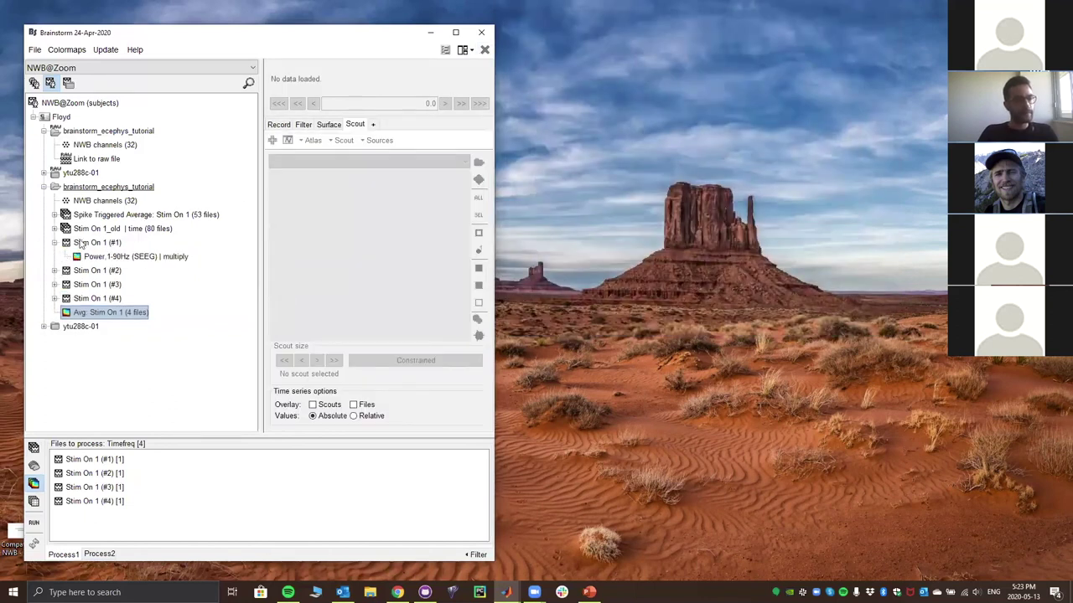
pyautogui.doubleClick(80, 242)
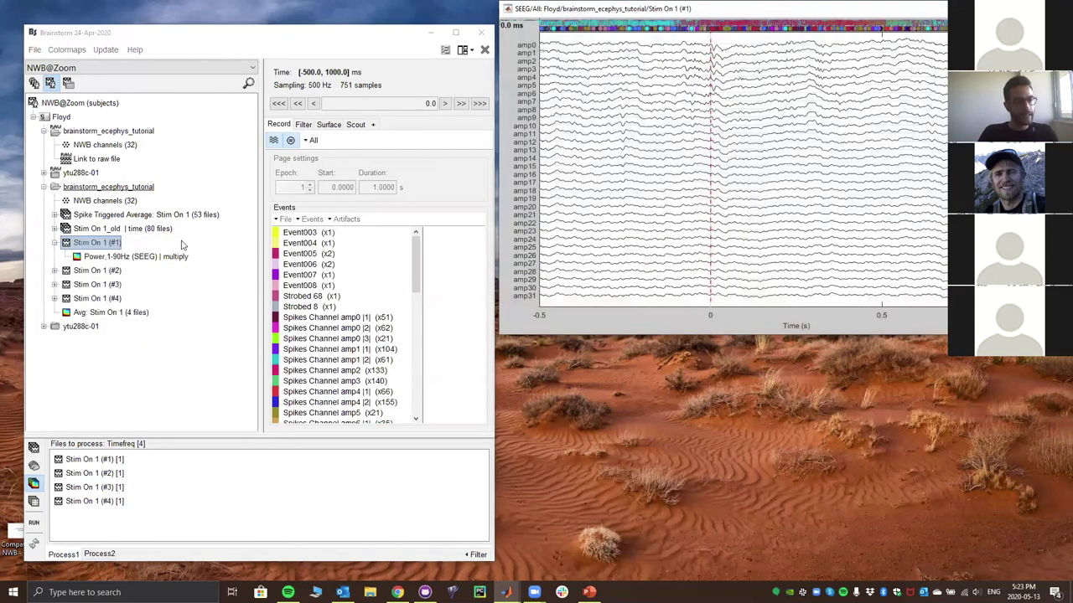
pyautogui.scroll(-2, 414, 255)
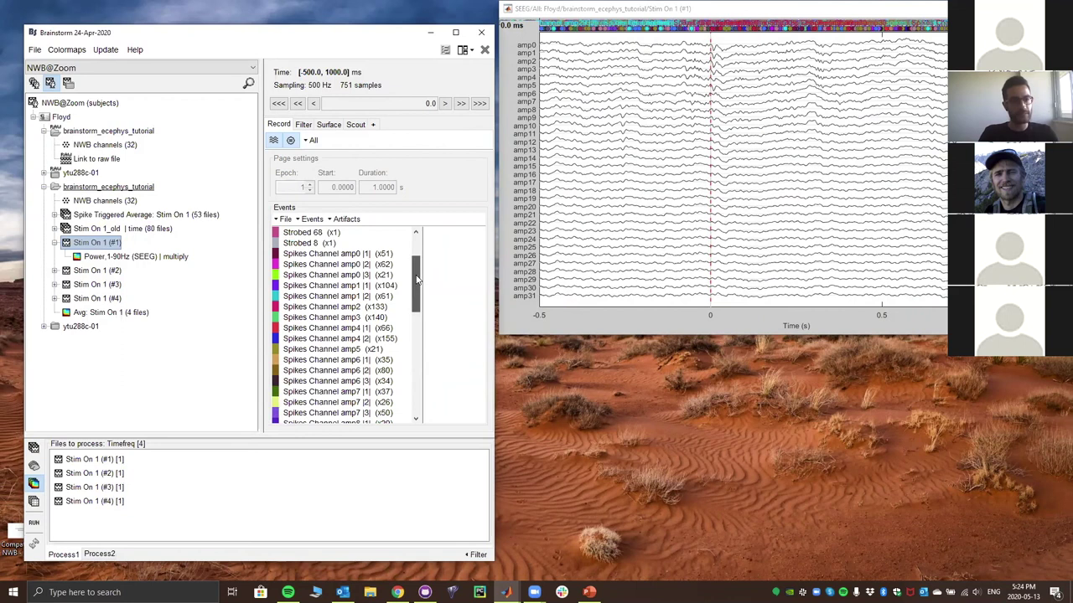
pyautogui.scroll(-1, 417, 279)
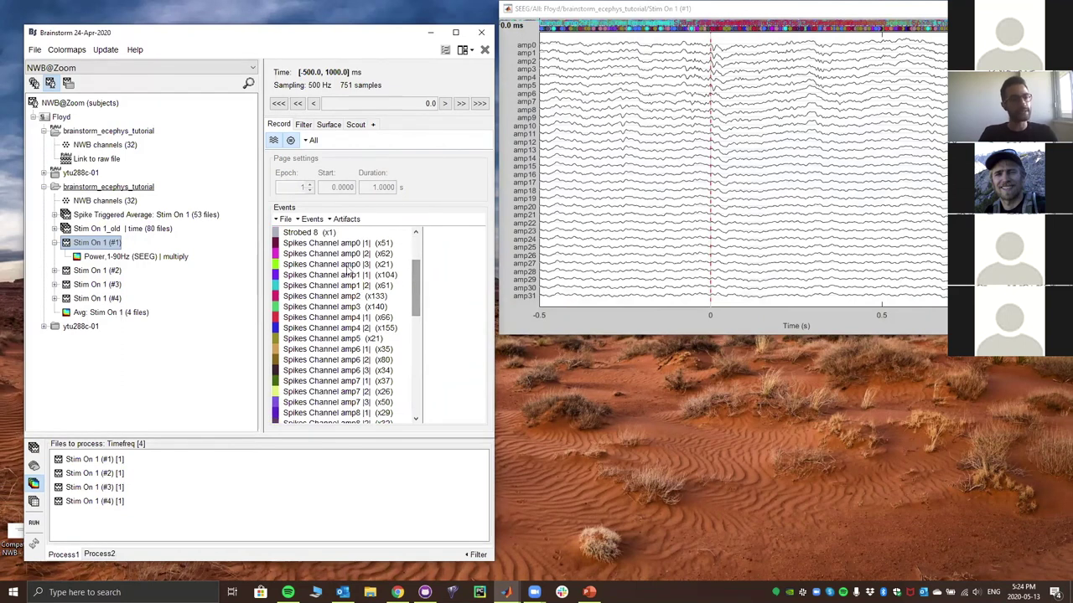
pyautogui.click(55, 243)
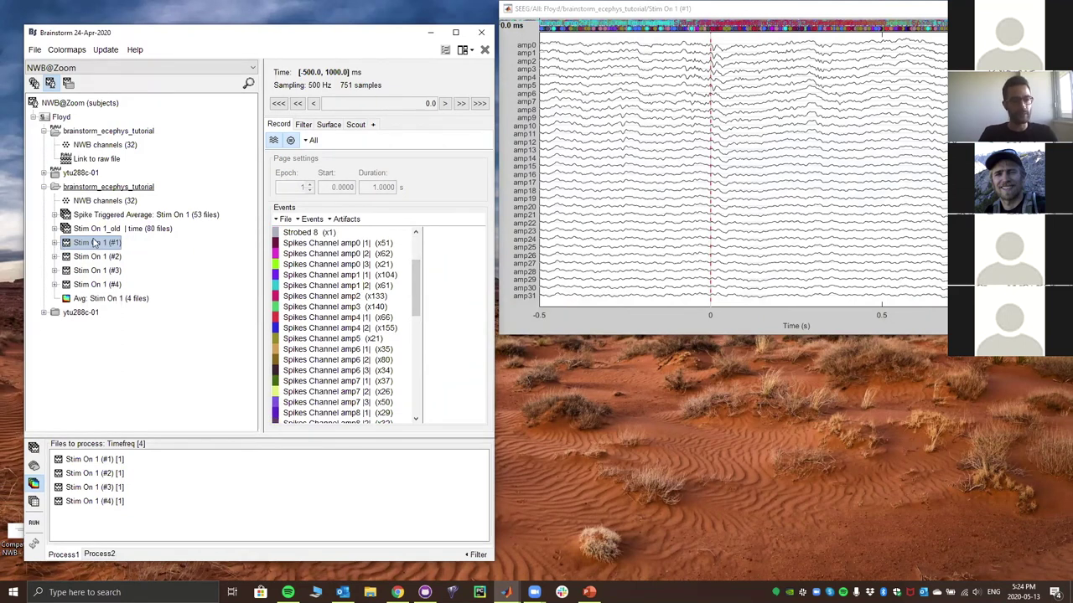
# Clear the files to process and add the Stim On 1_old | time (80 files) trial group instead
pyautogui.rightClick(199, 484)
pyautogui.click(237, 522)
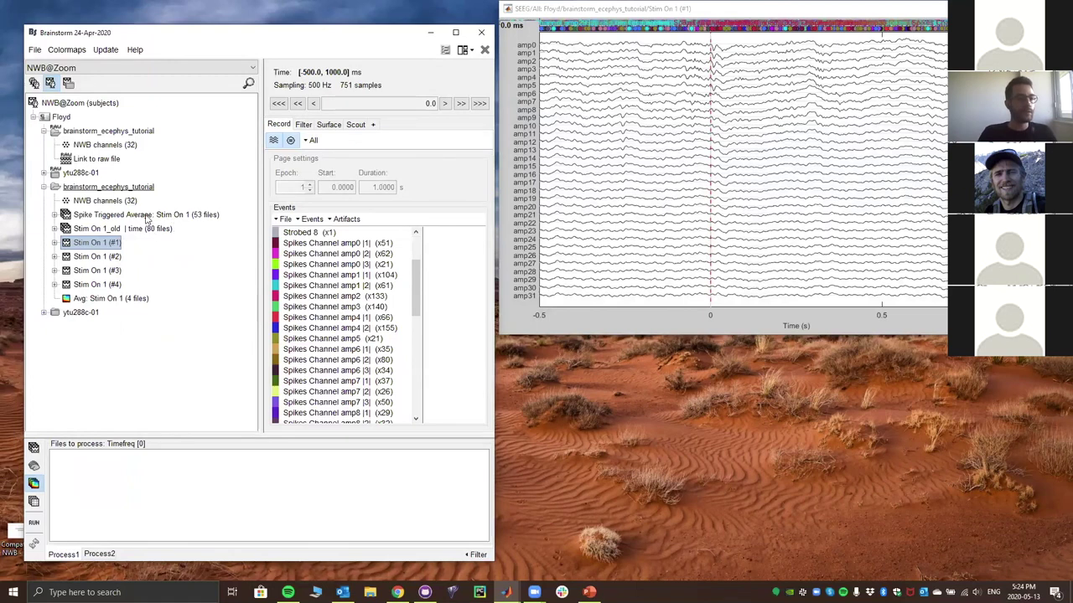
pyautogui.click(112, 233)
pyautogui.moveTo(92, 236); pyautogui.dragTo(109, 468)
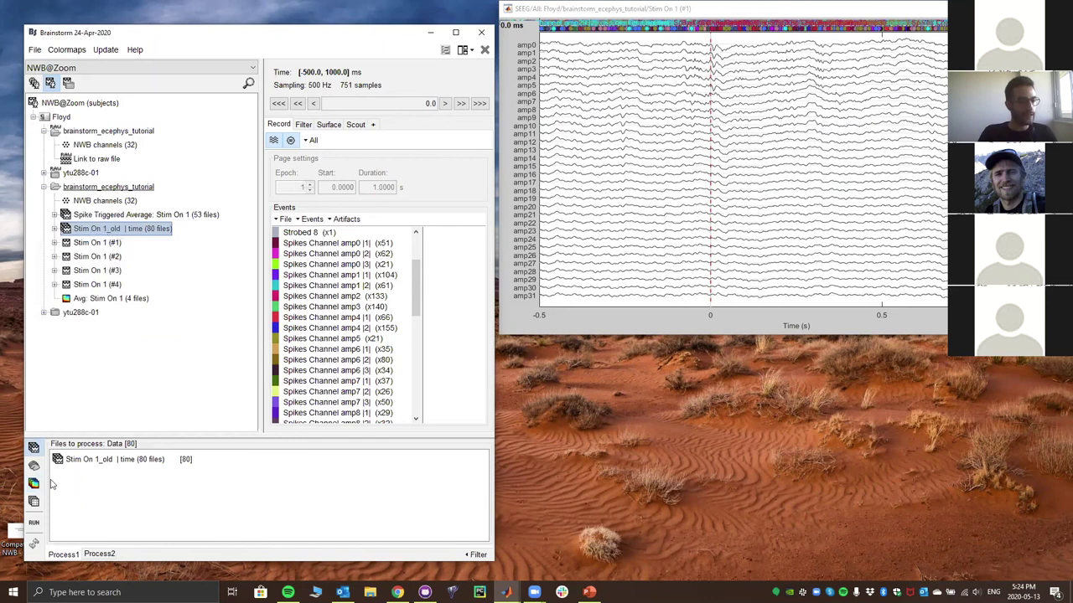
# Run the Raster Plot Per Neuron electrophysiology process on the 80 trials with sensor types EEG, SEEG
pyautogui.click(34, 524)
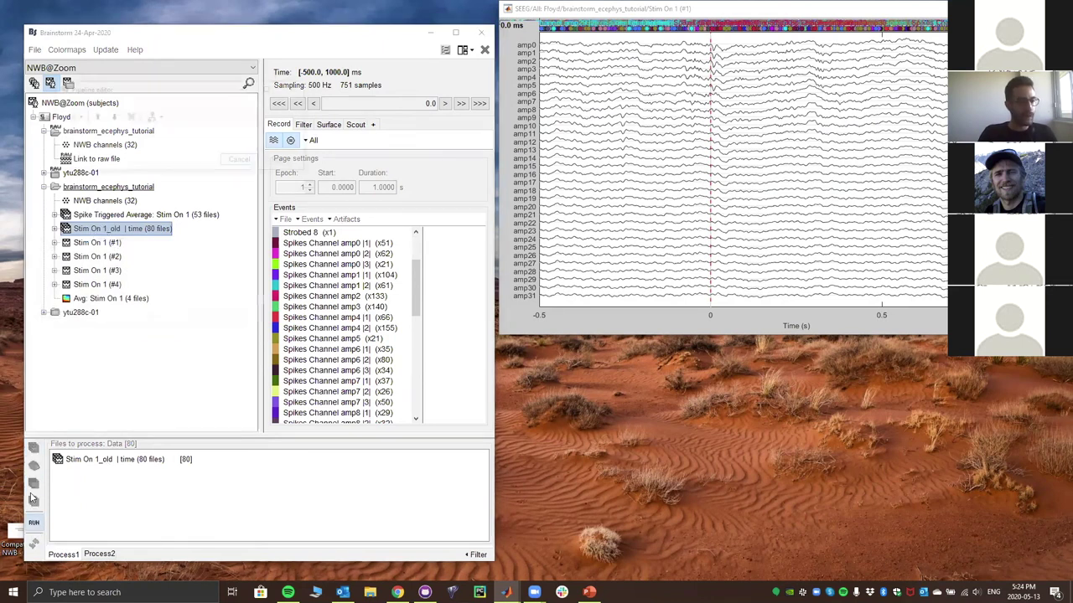
pyautogui.click(71, 117)
pyautogui.moveTo(106, 399)
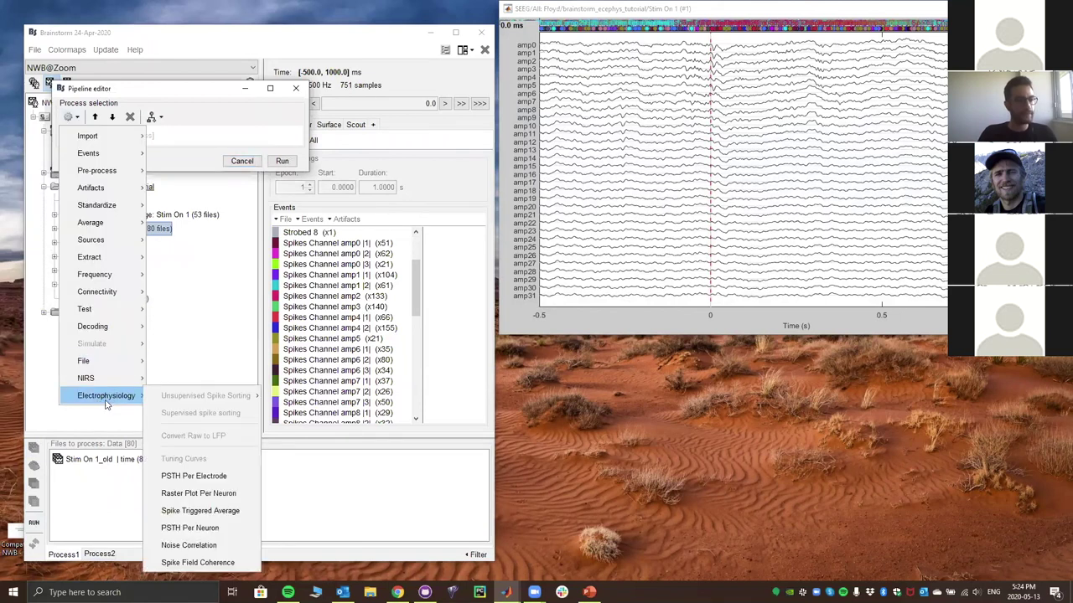
pyautogui.moveTo(204, 401)
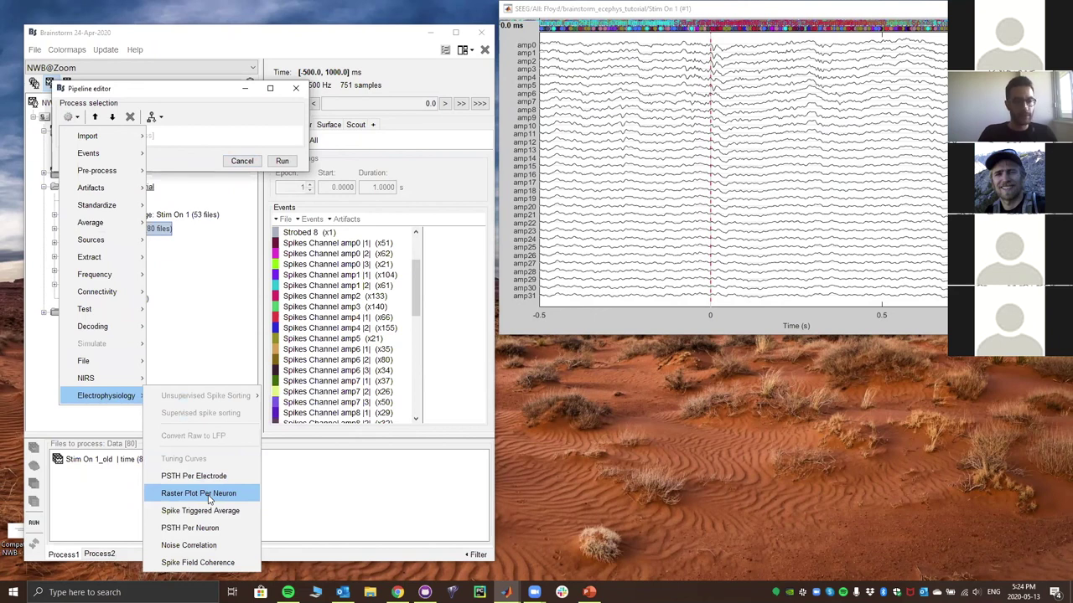
pyautogui.click(209, 495)
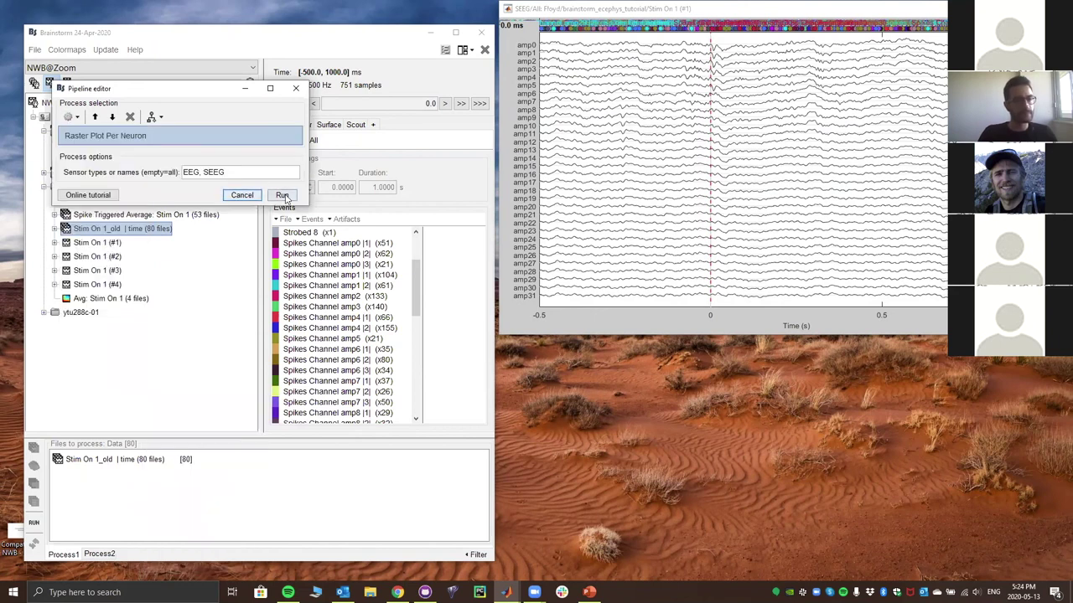
pyautogui.click(282, 195)
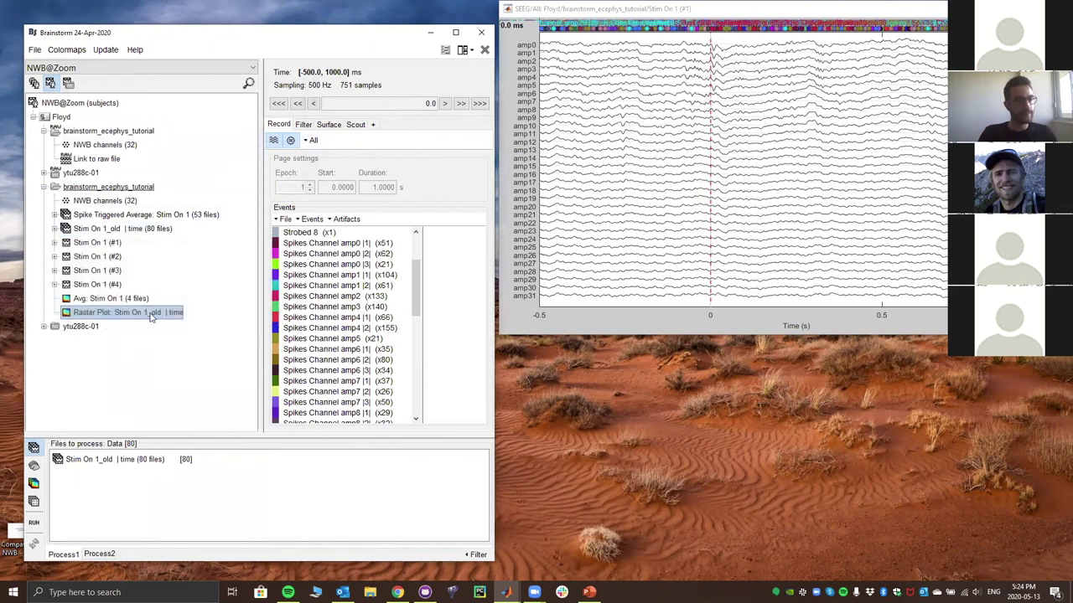
# Display the Raster Plot: Stim On 1_old result in an enlarged figure and check the list of selectable neurons, keeping Spikes Channel amp0 |1|
pyautogui.doubleClick(151, 313)
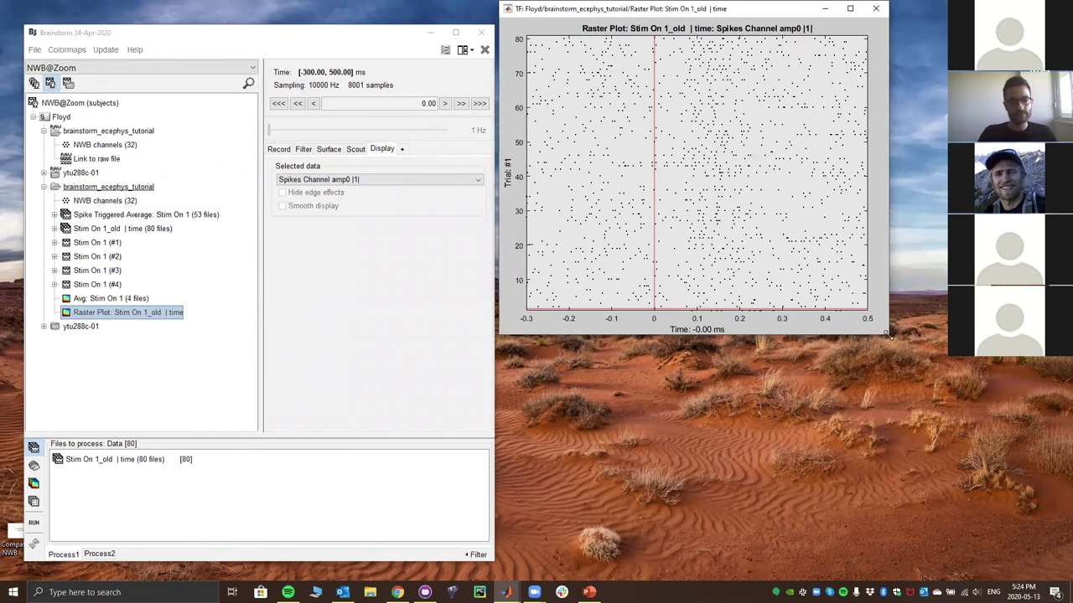
pyautogui.moveTo(887, 334); pyautogui.dragTo(941, 553)
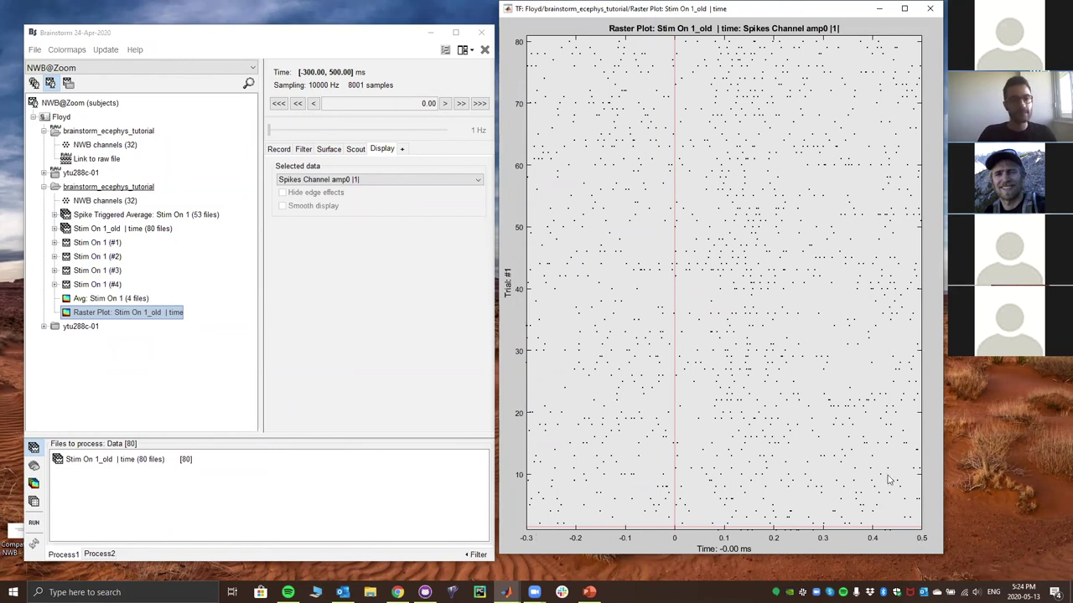
pyautogui.click(388, 181)
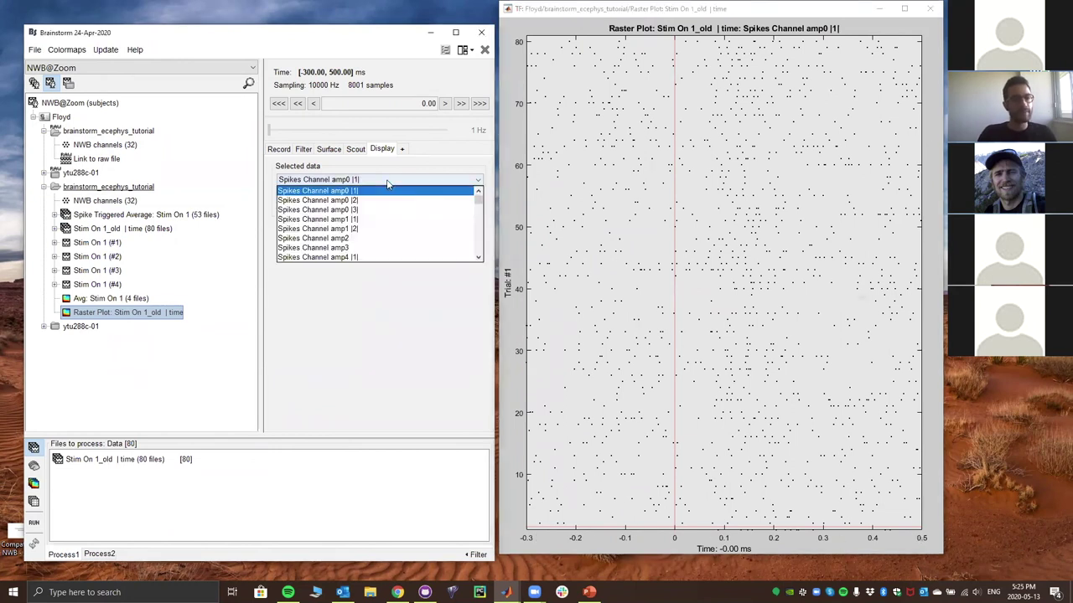
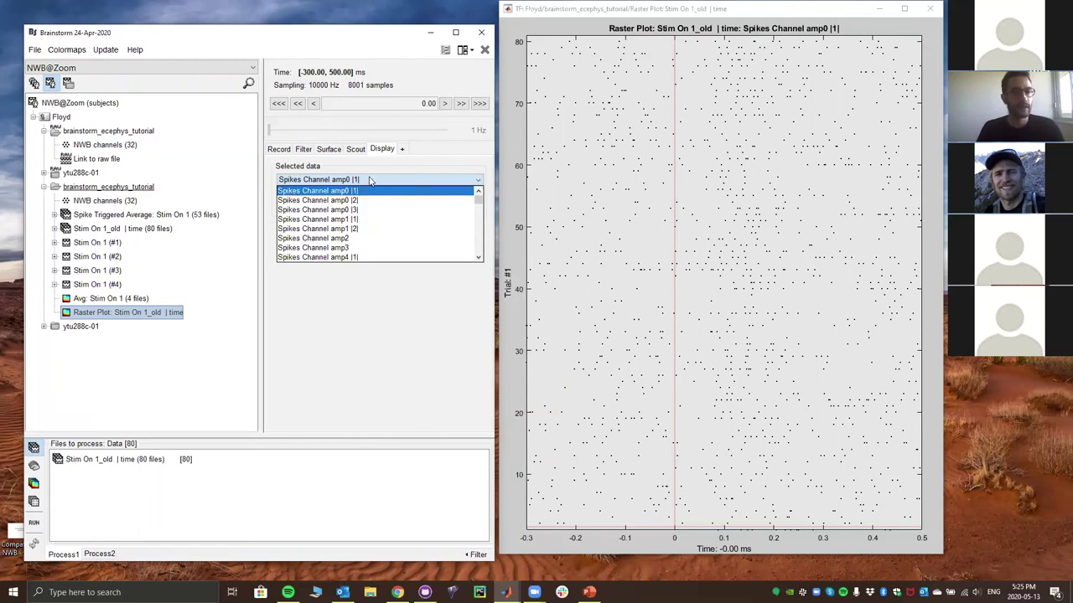
pyautogui.click(293, 191)
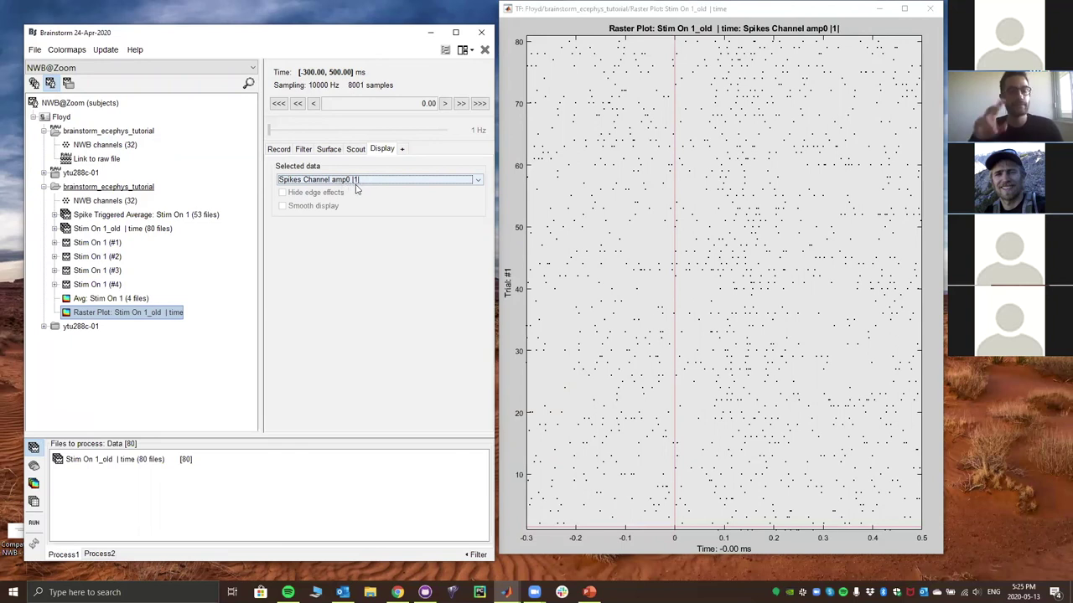
# Browse the raster plots of neurons from amp0 to amp2, return to Spikes Channel amp0 |1| and close the figure
pyautogui.click(448, 186)
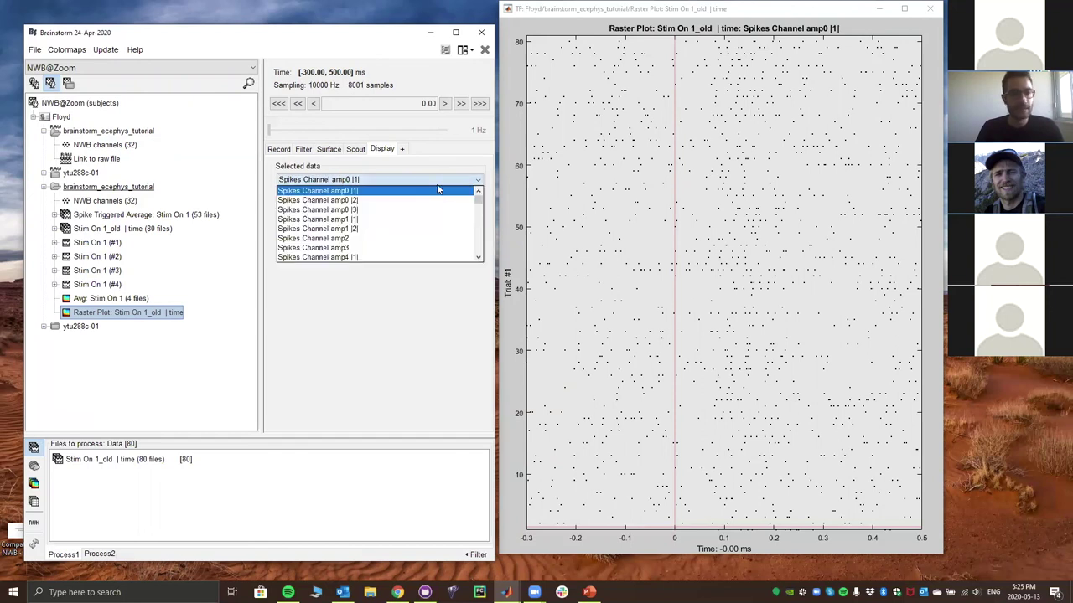
pyautogui.click(411, 201)
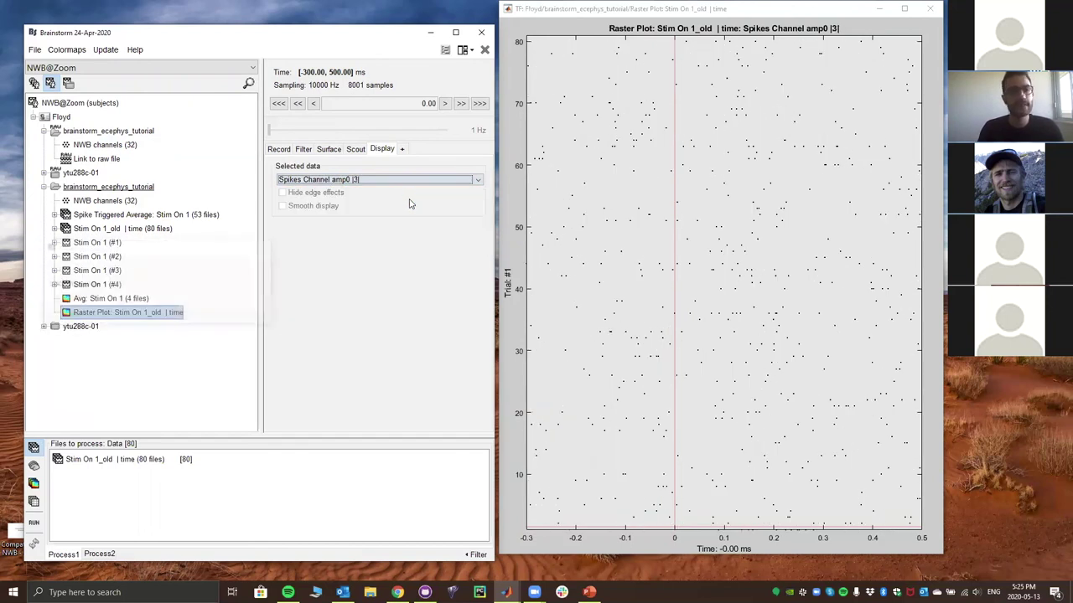
pyautogui.press('Down')
pyautogui.press('Up')
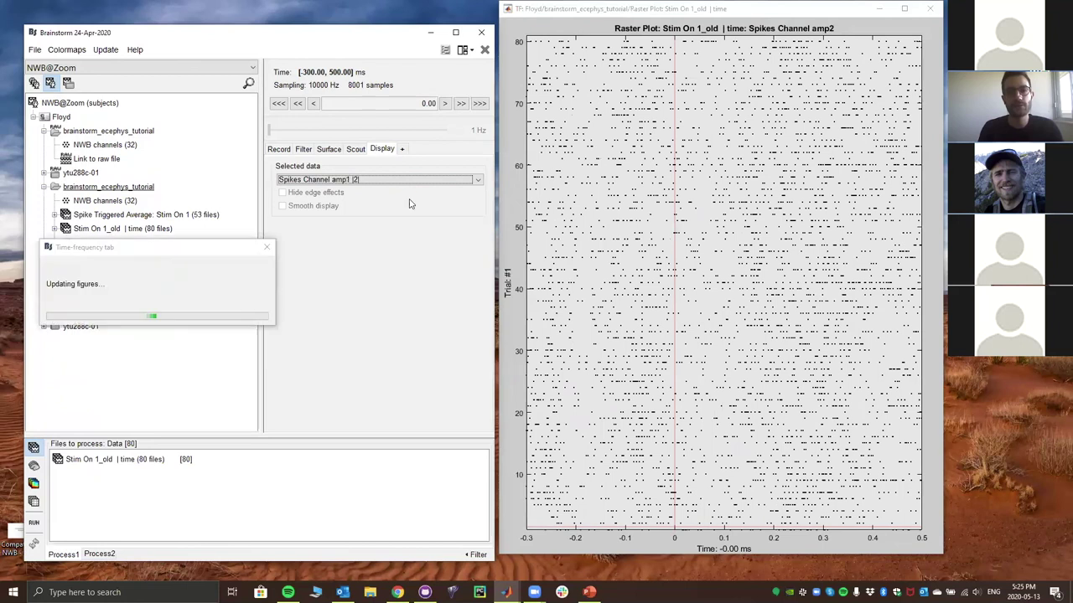
pyautogui.press('Up')
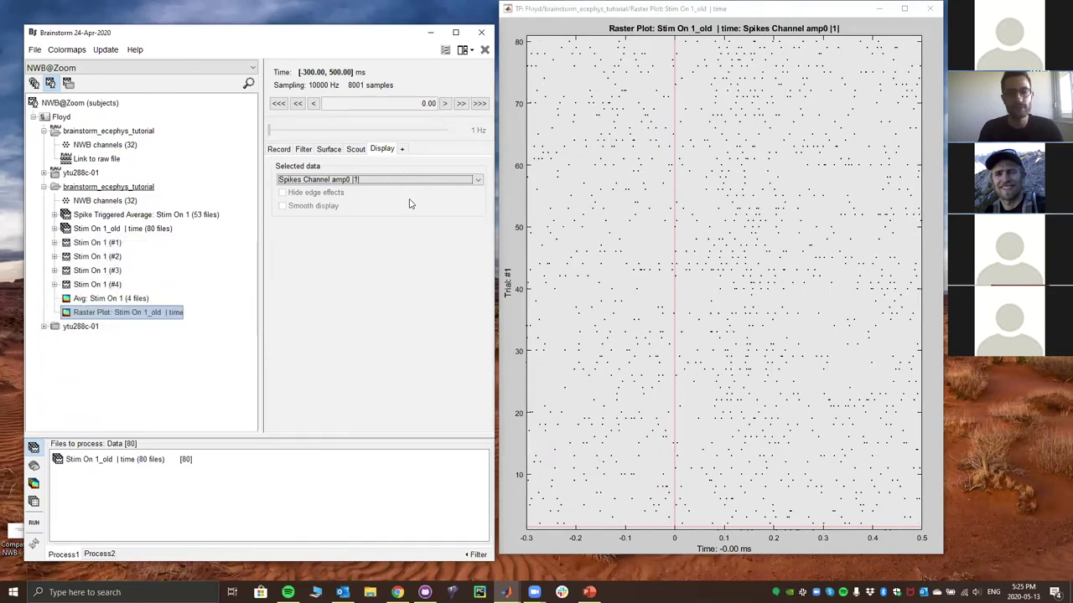
pyautogui.click(486, 51)
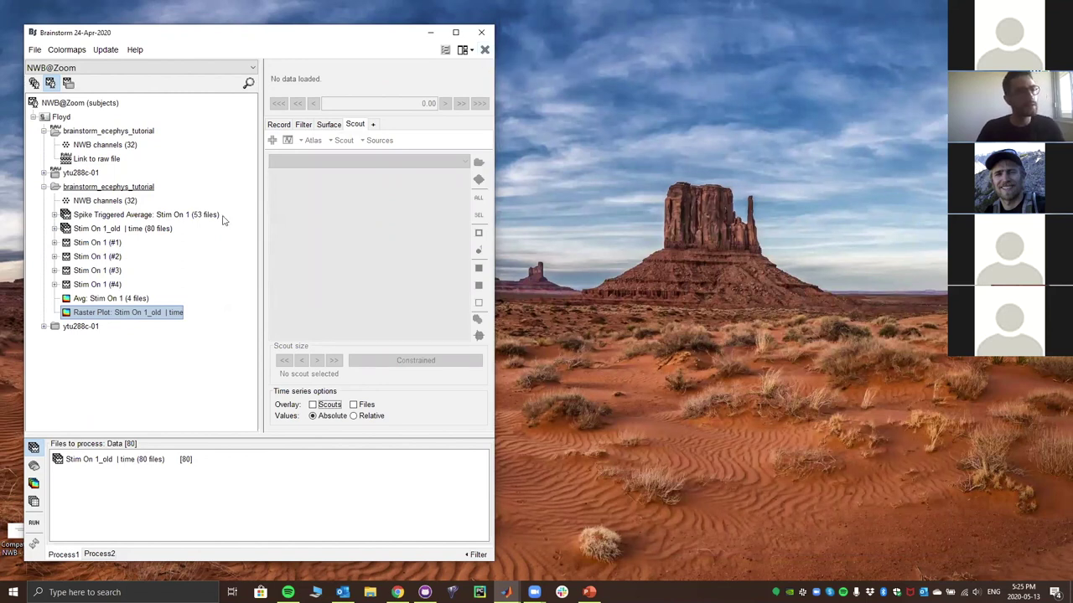
# Expand the Spike Triggered Average: Stim On 1 group and display the amp0 #1 average
pyautogui.click(158, 215)
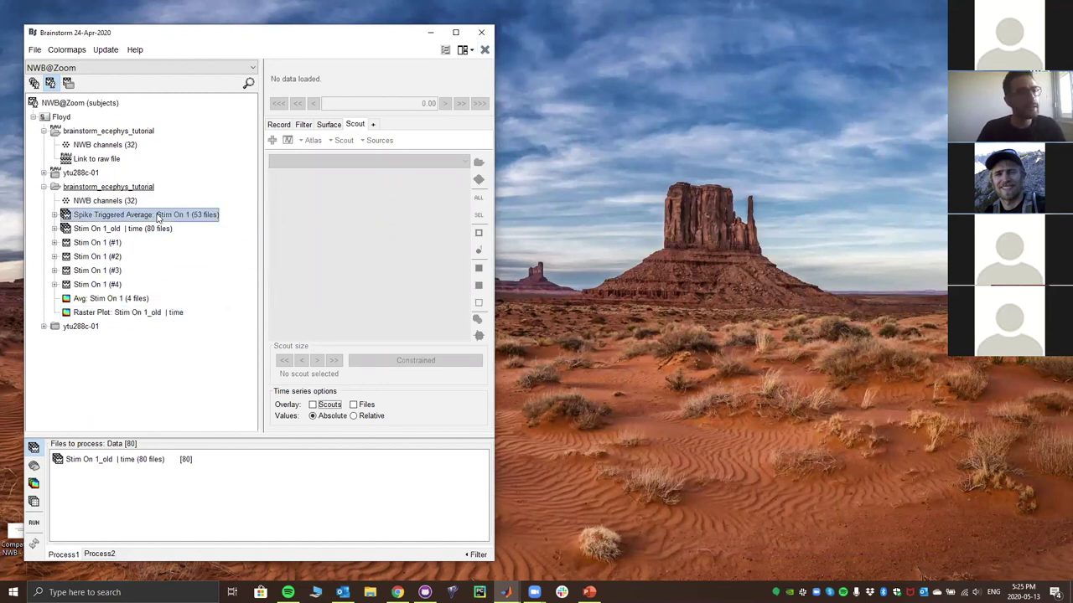
pyautogui.click(55, 215)
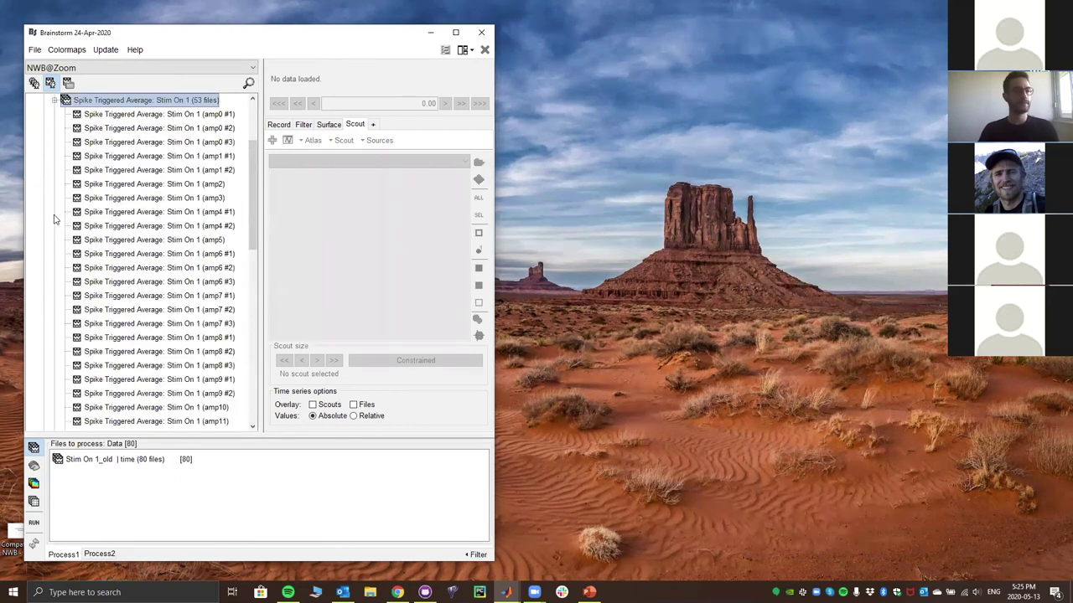
pyautogui.click(56, 101)
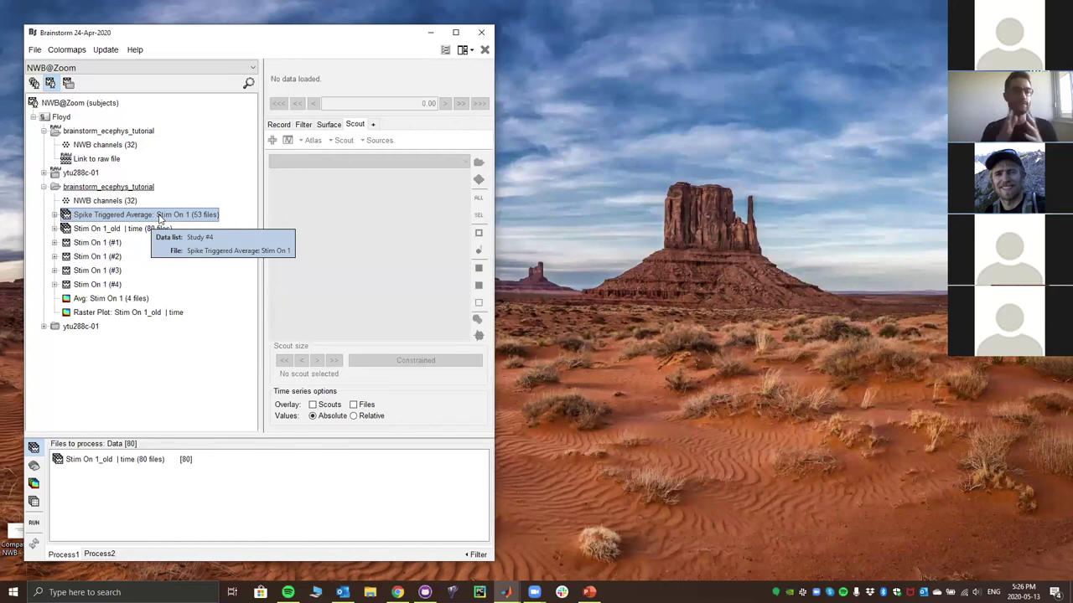
pyautogui.click(54, 216)
pyautogui.click(176, 118)
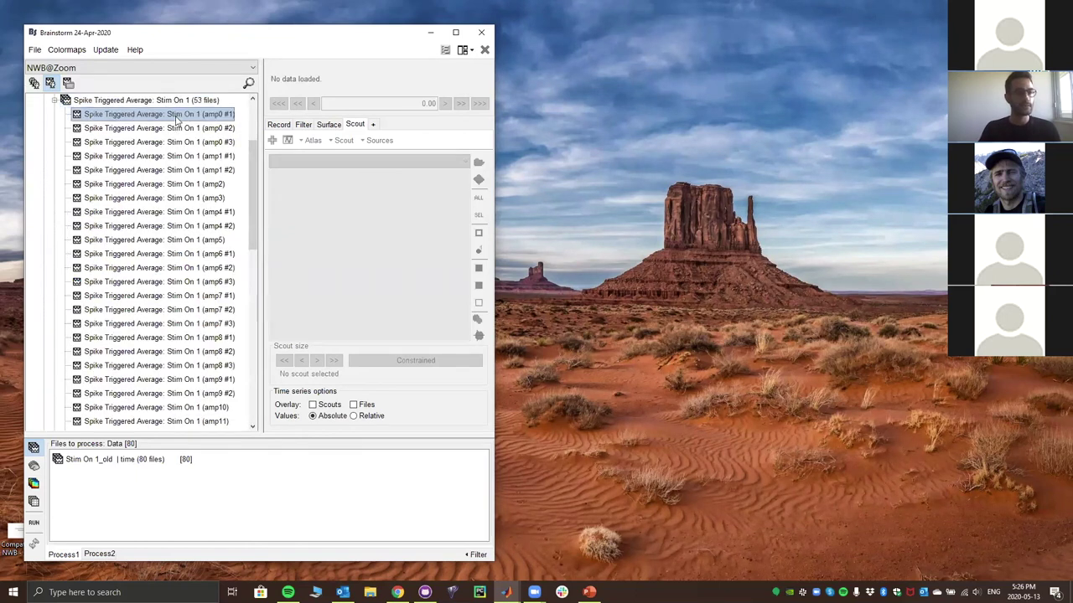
pyautogui.doubleClick(176, 118)
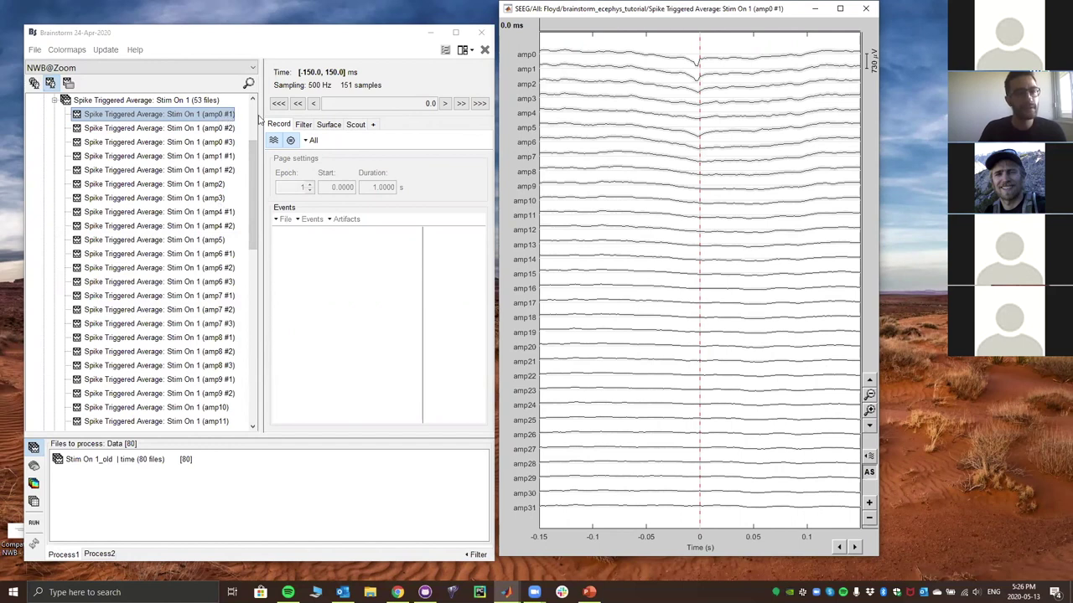
# Place the time cursor at -10 ms and magnify the amplitude of the amp0 #1 spike-triggered average traces
pyautogui.click(690, 40)
pyautogui.scroll(1, 695, 63)
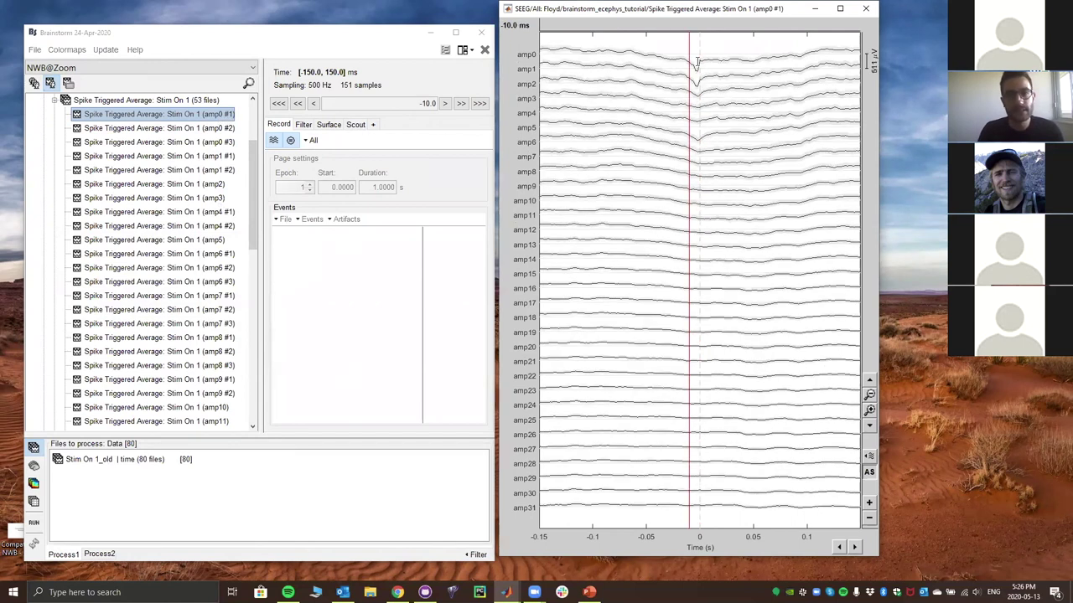
pyautogui.scroll(2, 695, 63)
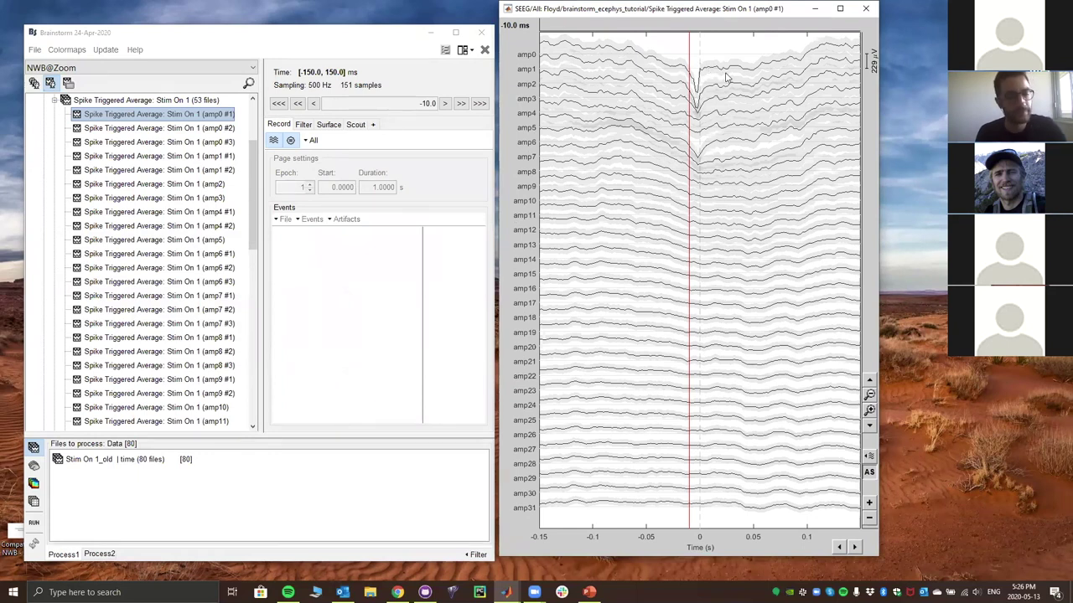
# Browse the following spike-triggered averages up to amp1 #2, close the figure and shift the main window slightly upward
pyautogui.press('Down')
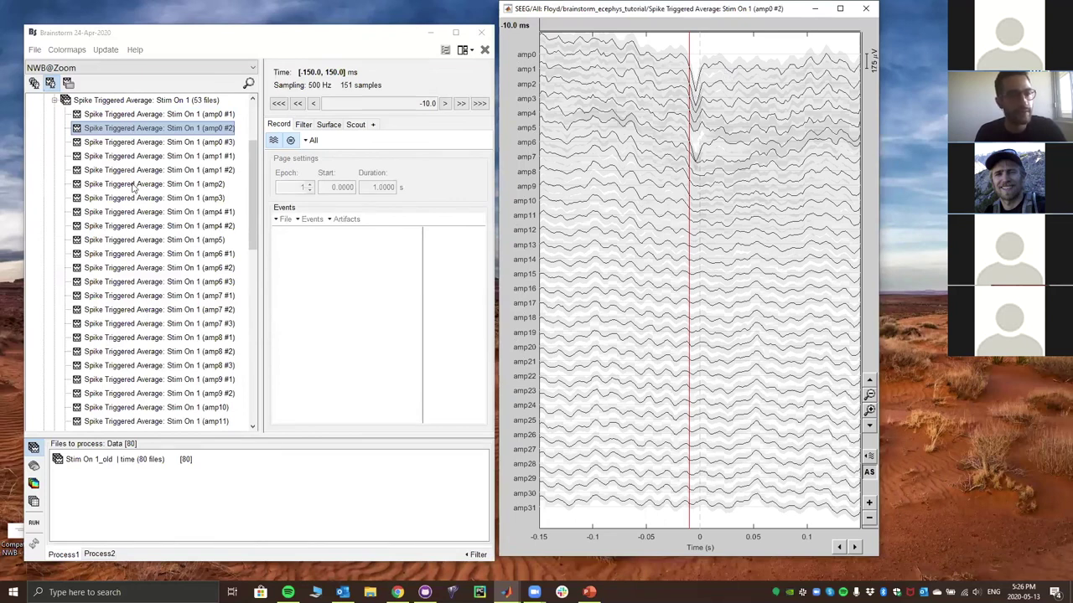
pyautogui.press('Down')
pyautogui.press('Down')
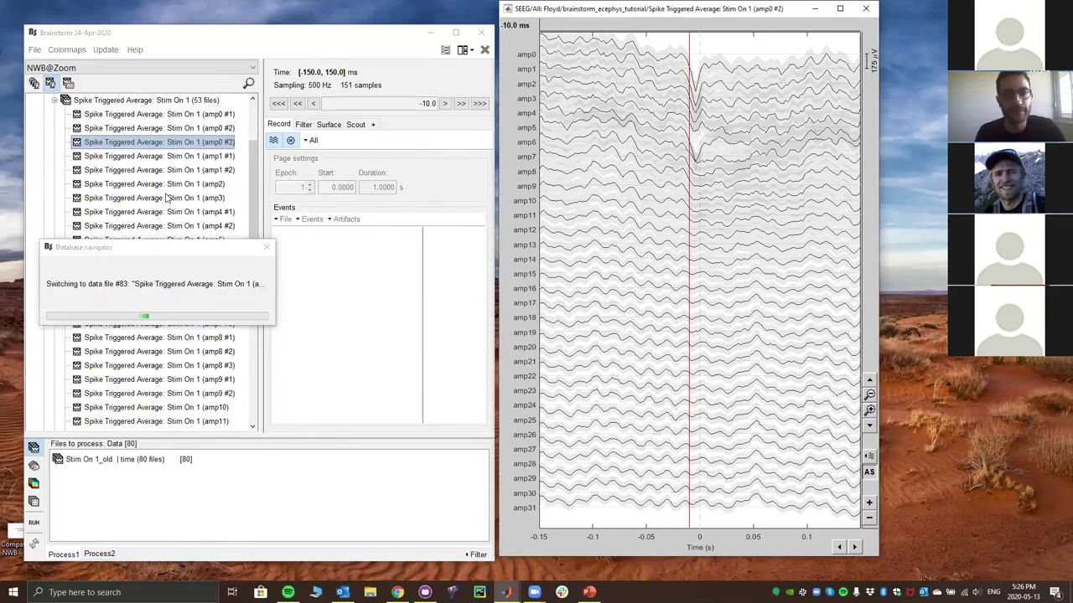
pyautogui.press('Down')
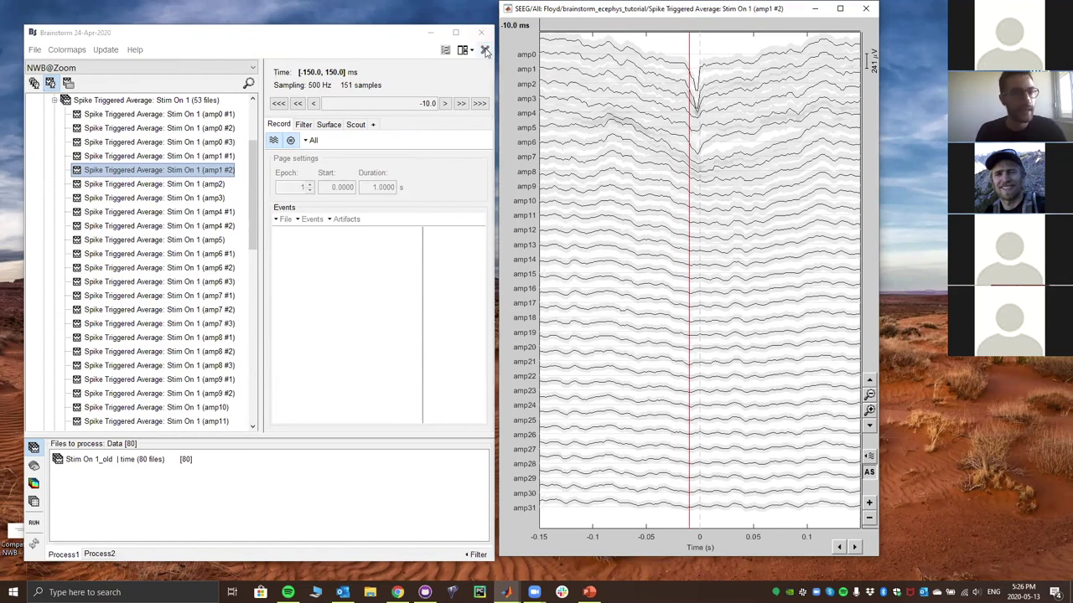
pyautogui.click(485, 52)
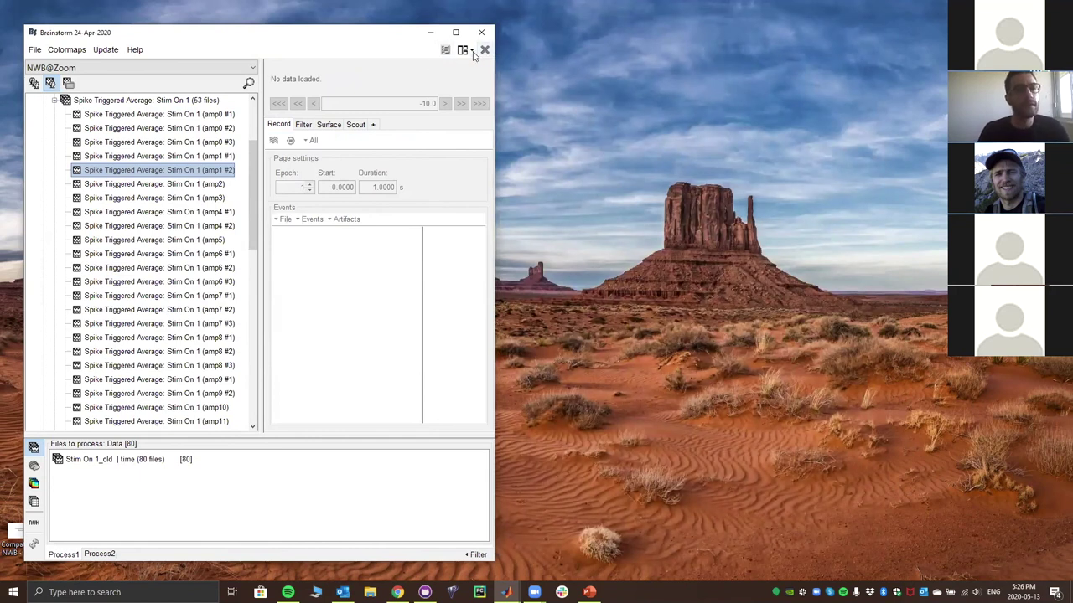
pyautogui.moveTo(284, 34); pyautogui.dragTo(300, 13)
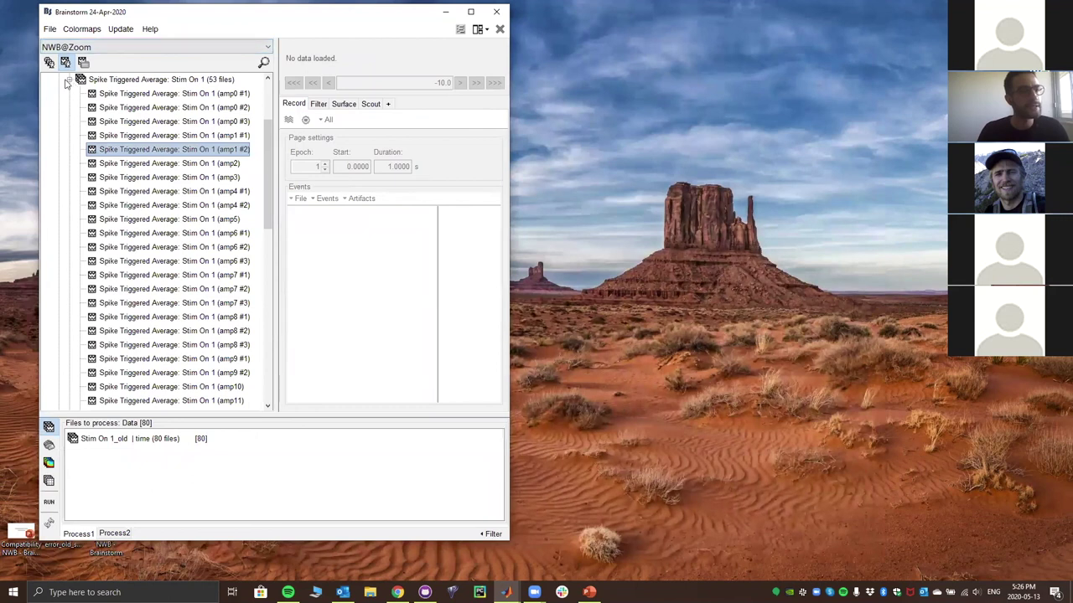
# Collapse the Spike Triggered Average group and the processed brainstorm_ecephys_tutorial folder, and switch to the anatomy view with subject Floyd collapsed
pyautogui.click(71, 79)
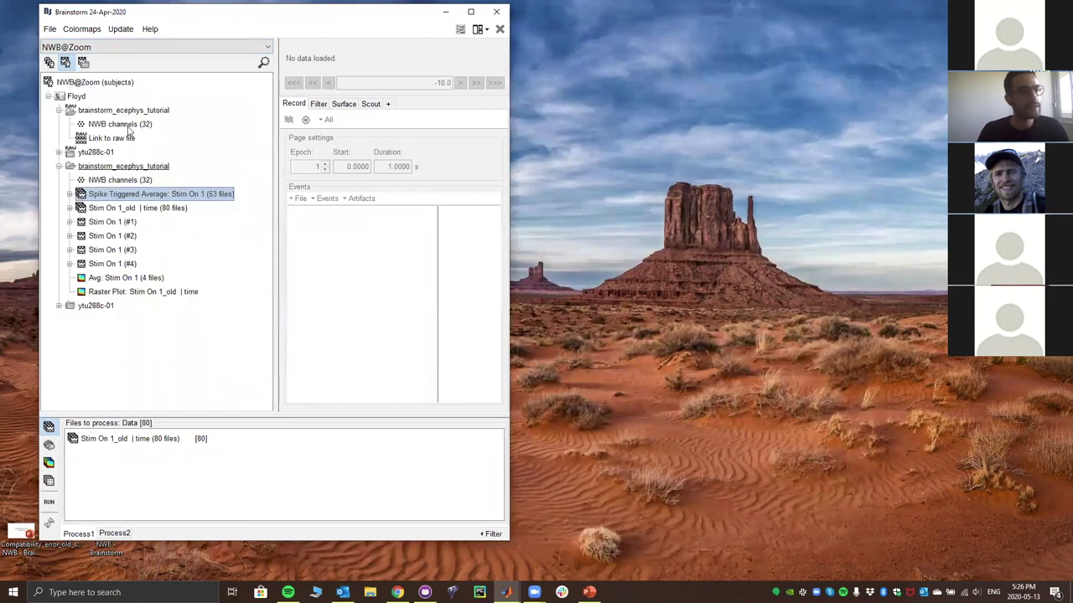
pyautogui.click(59, 166)
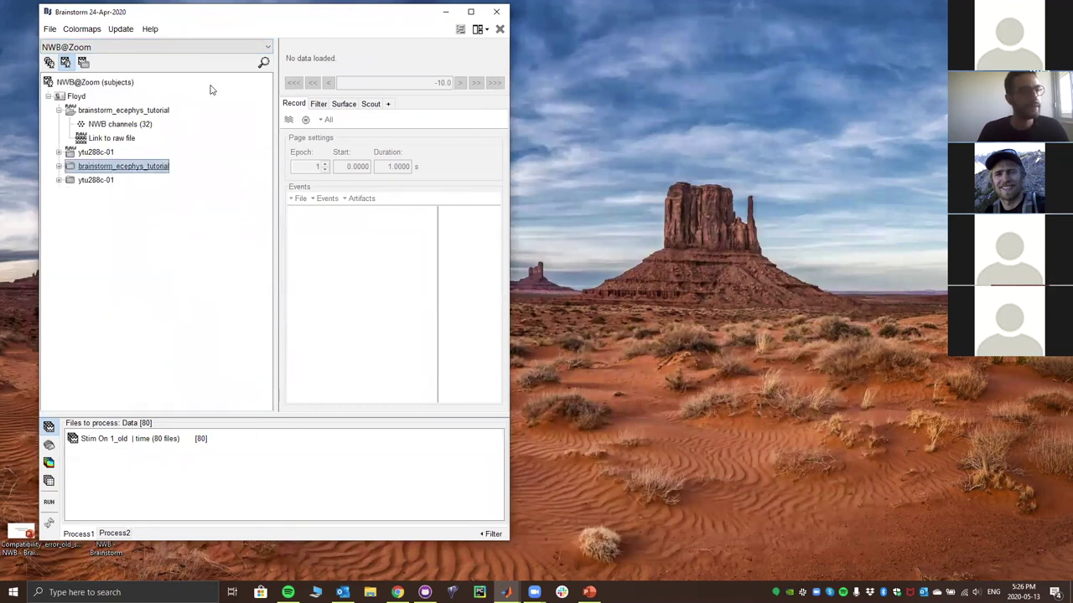
pyautogui.click(49, 62)
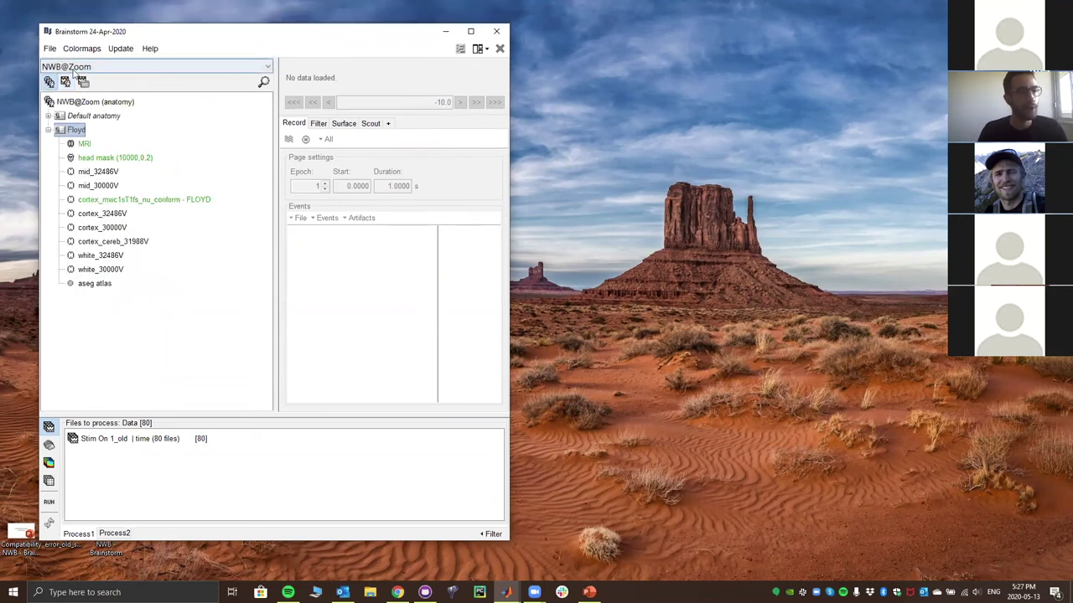
pyautogui.click(48, 130)
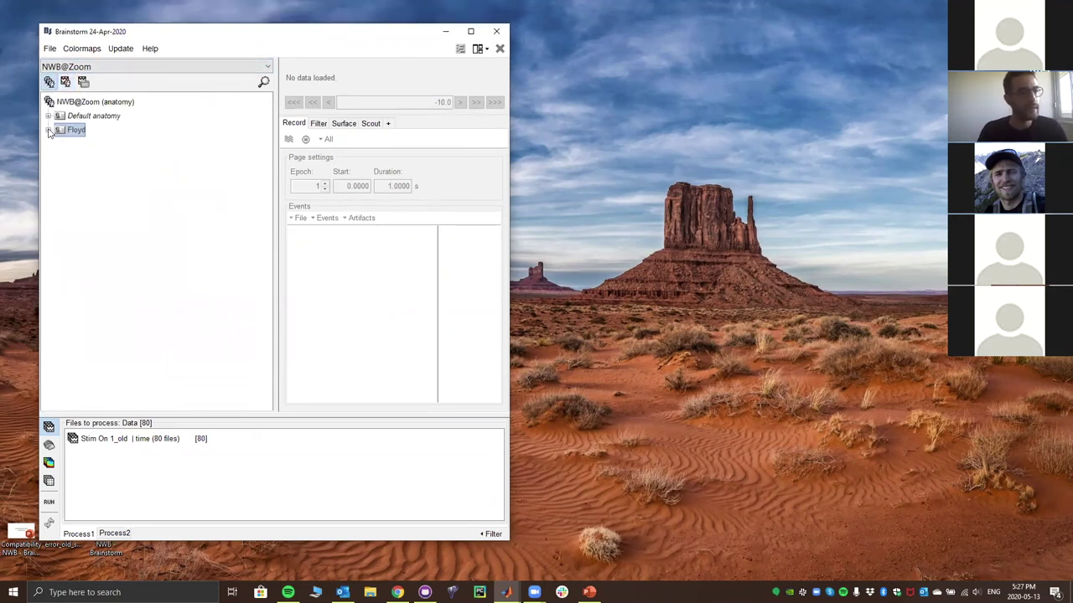
# Compare the functional data view with the anatomy view and look over the anatomy import options for subject Floyd
pyautogui.click(66, 82)
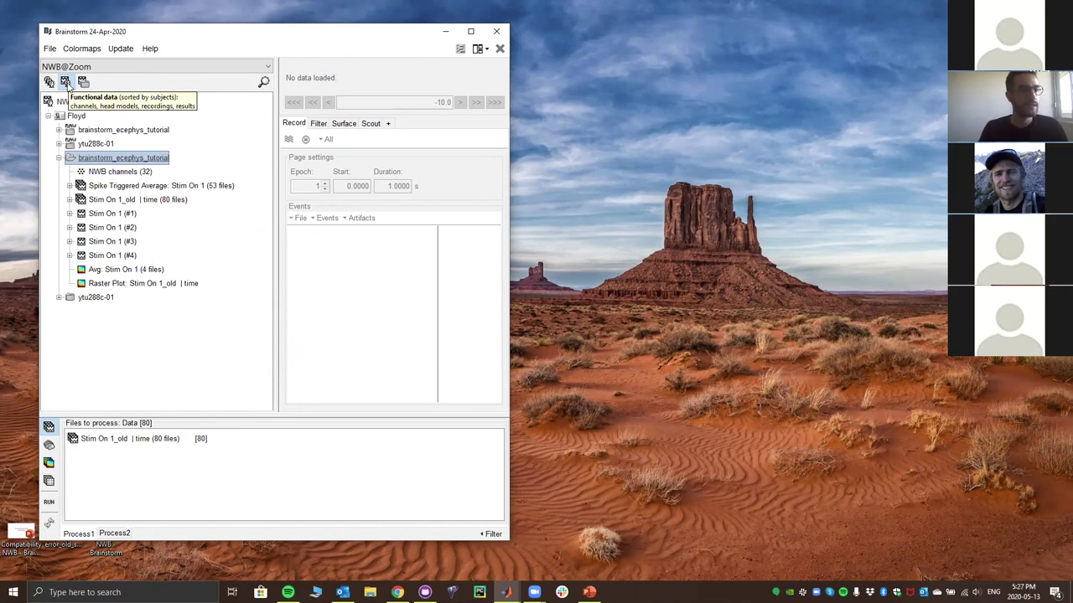
pyautogui.click(48, 81)
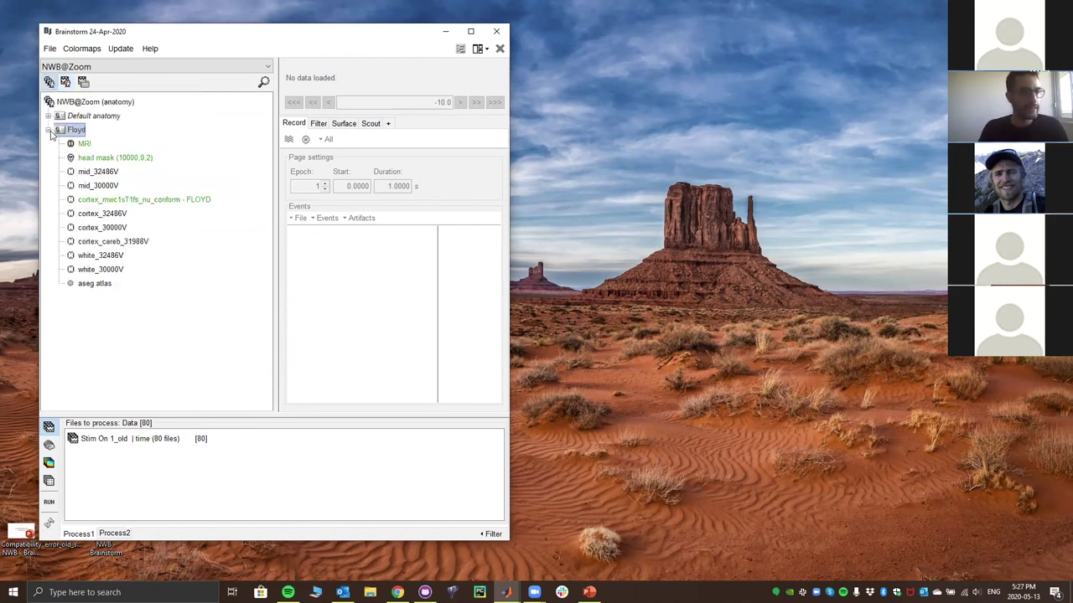
pyautogui.click(49, 130)
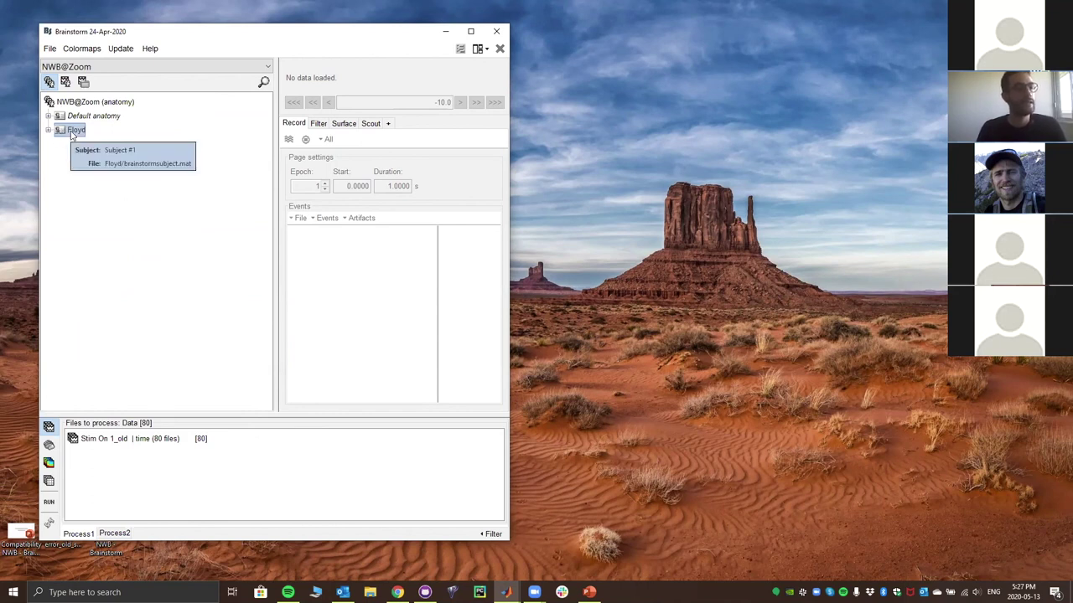
pyautogui.rightClick(72, 134)
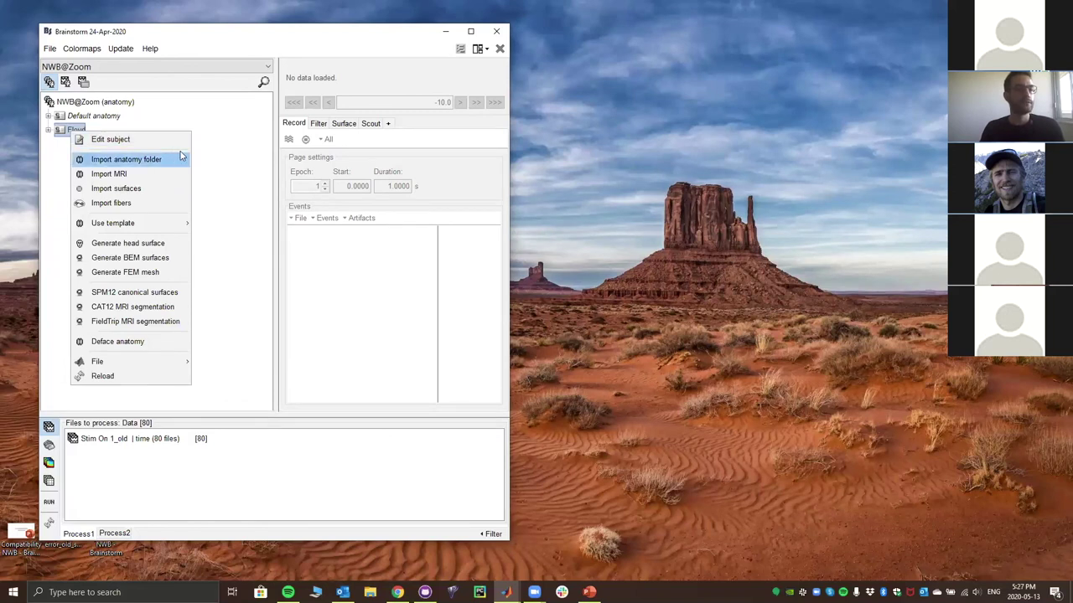
pyautogui.click(210, 128)
# Display Floyd's MRI, place the crosshair in the front of the brain, browse the sagittal slices and close the viewer
pyautogui.click(49, 131)
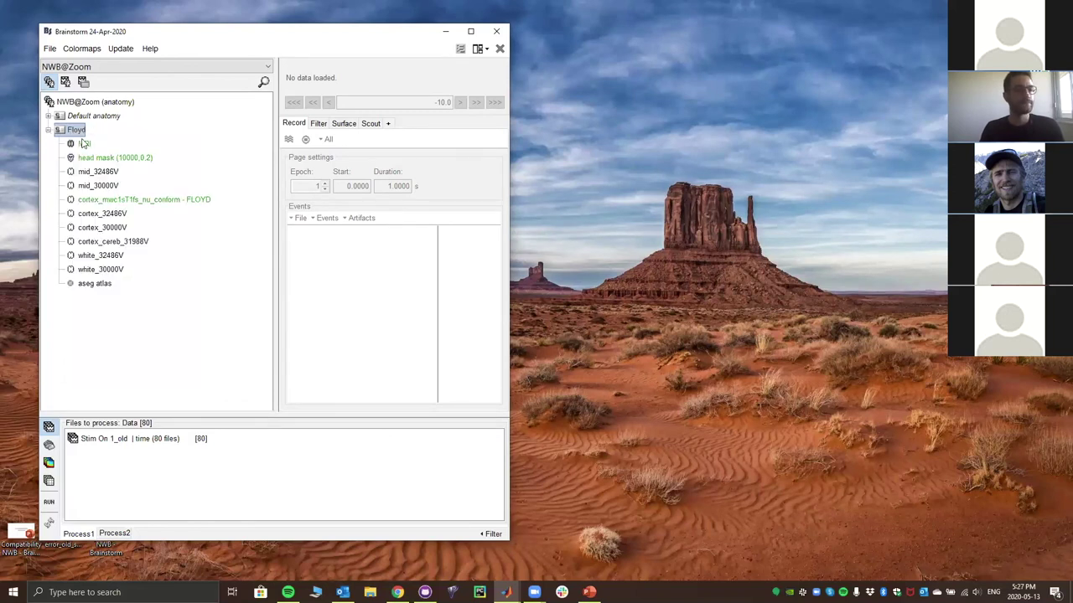
pyautogui.click(80, 145)
pyautogui.doubleClick(79, 145)
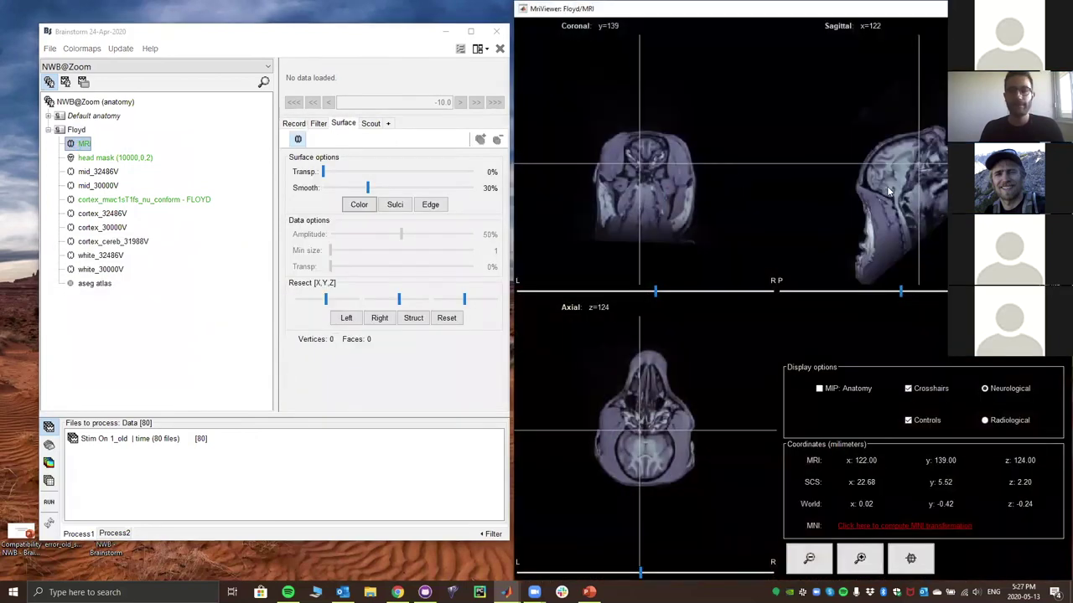
pyautogui.click(888, 191)
pyautogui.scroll(-20, 888, 193)
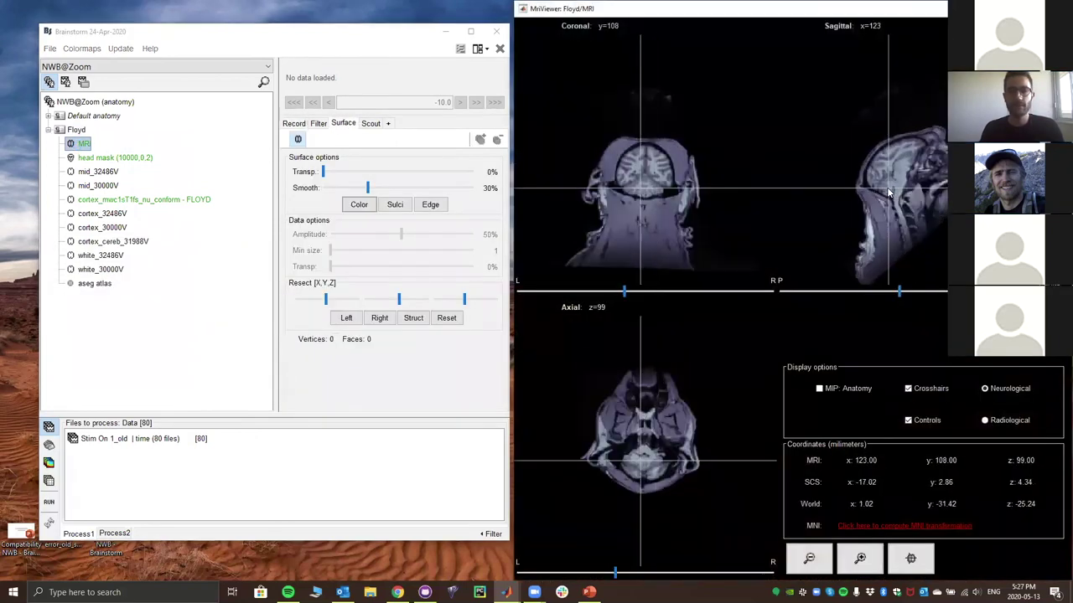
pyautogui.scroll(20, 888, 193)
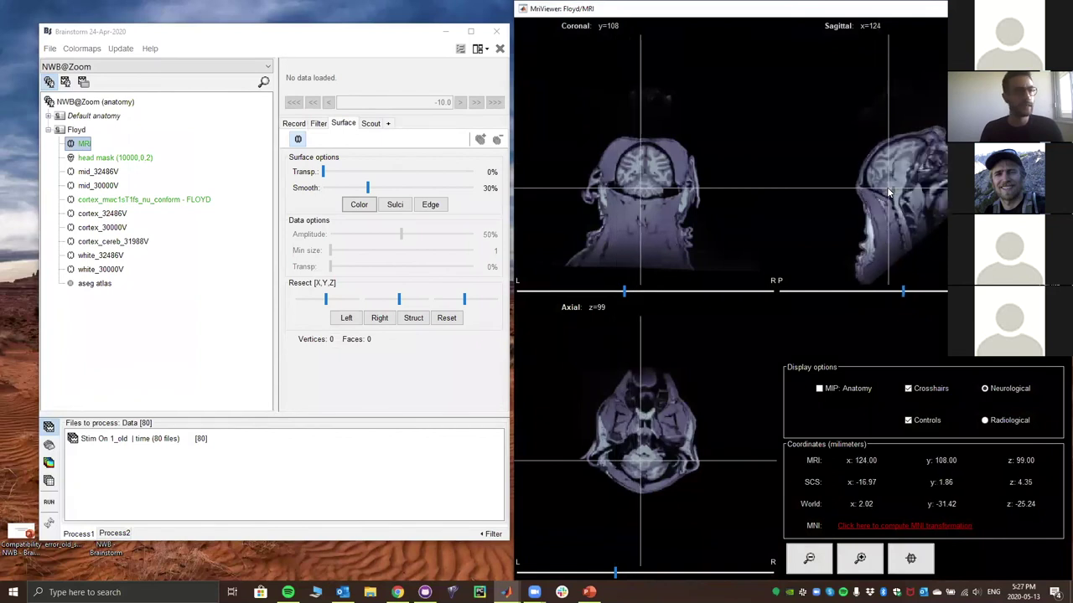
pyautogui.click(500, 49)
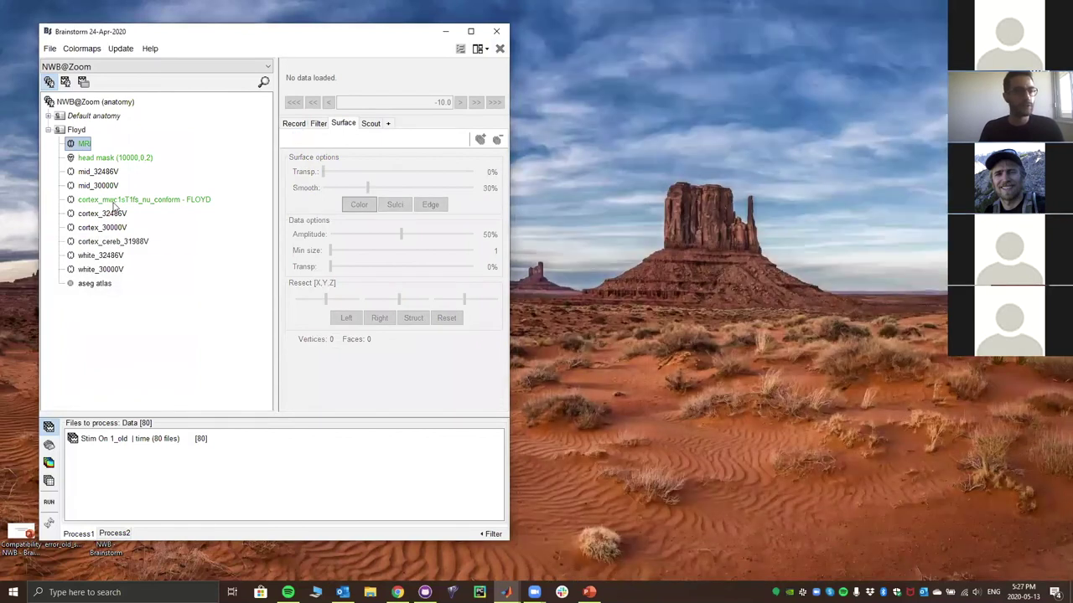
# Display the surface cortex_mwc1sT1fs_nu_conform - FLOYD, rotate it to a side view and close the figure
pyautogui.doubleClick(115, 201)
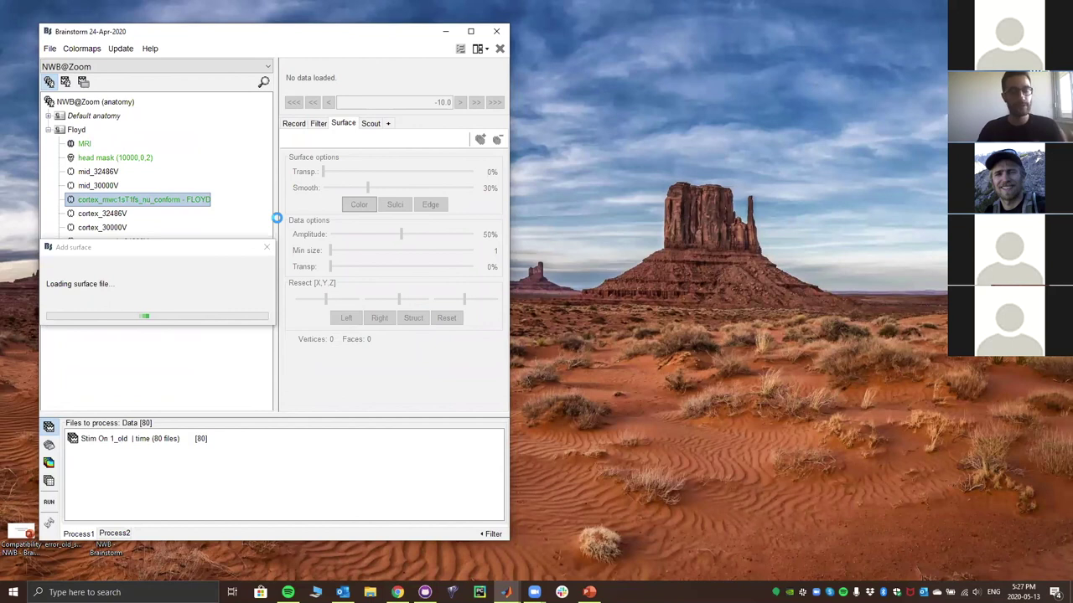
pyautogui.moveTo(687, 278); pyautogui.dragTo(701, 97)
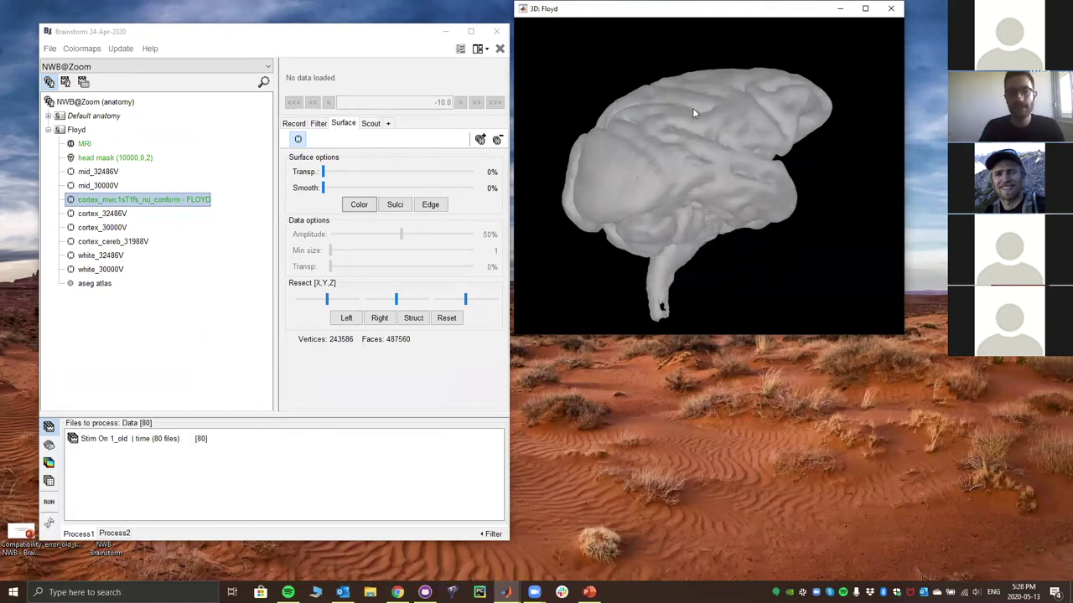
pyautogui.click(501, 50)
# Return to the functional data and display the SEEG sensors of the raw brainstorm_ecephys_tutorial folder's NWB channels on the cortex
pyautogui.click(65, 81)
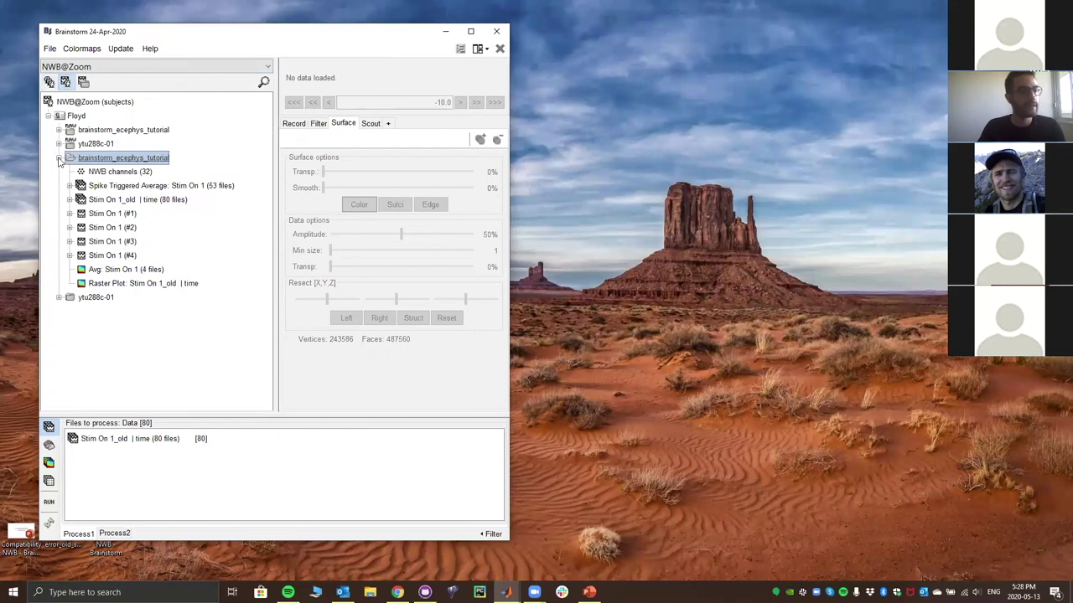
pyautogui.click(117, 173)
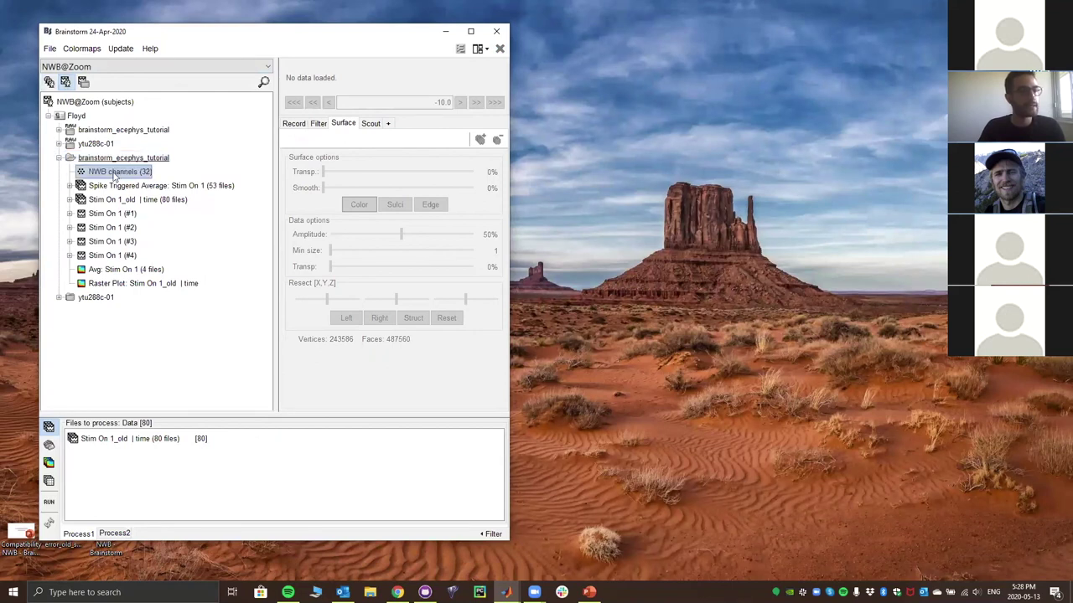
pyautogui.click(58, 158)
pyautogui.click(59, 130)
pyautogui.click(116, 145)
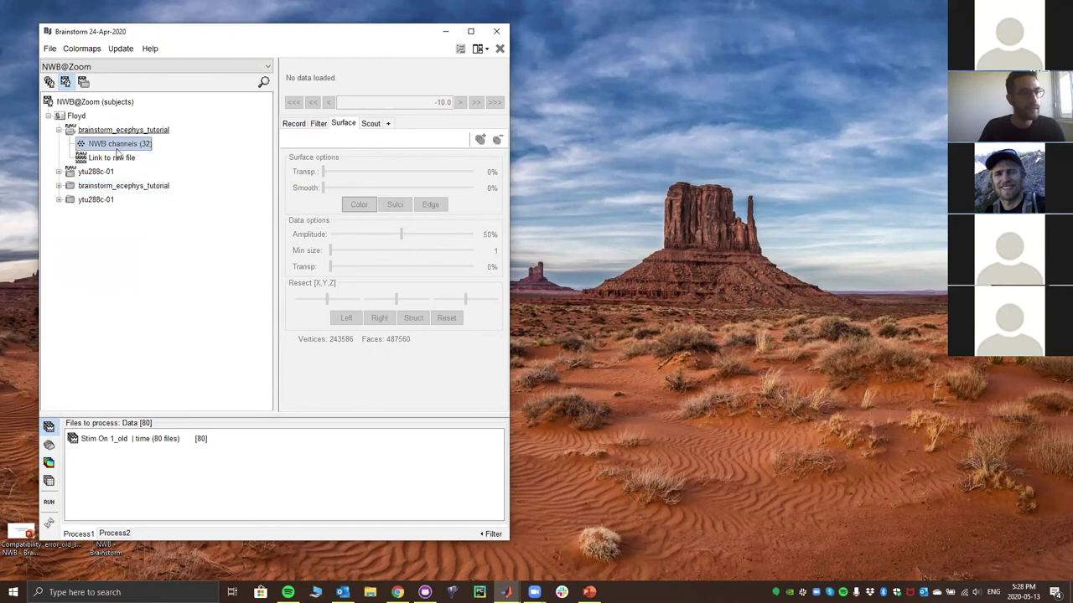
pyautogui.rightClick(123, 147)
pyautogui.moveTo(153, 152)
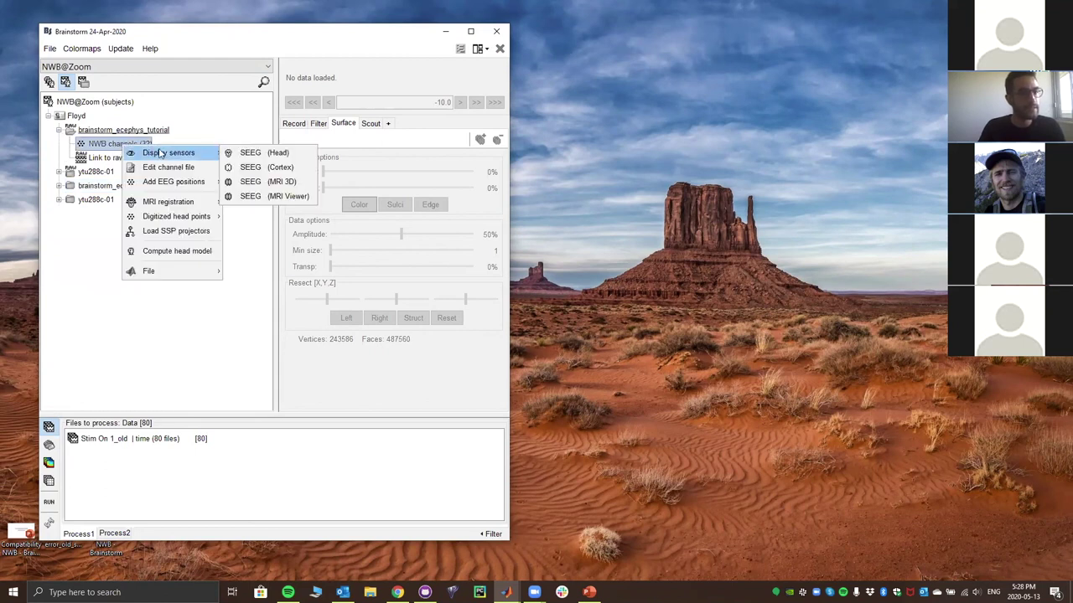
pyautogui.click(280, 167)
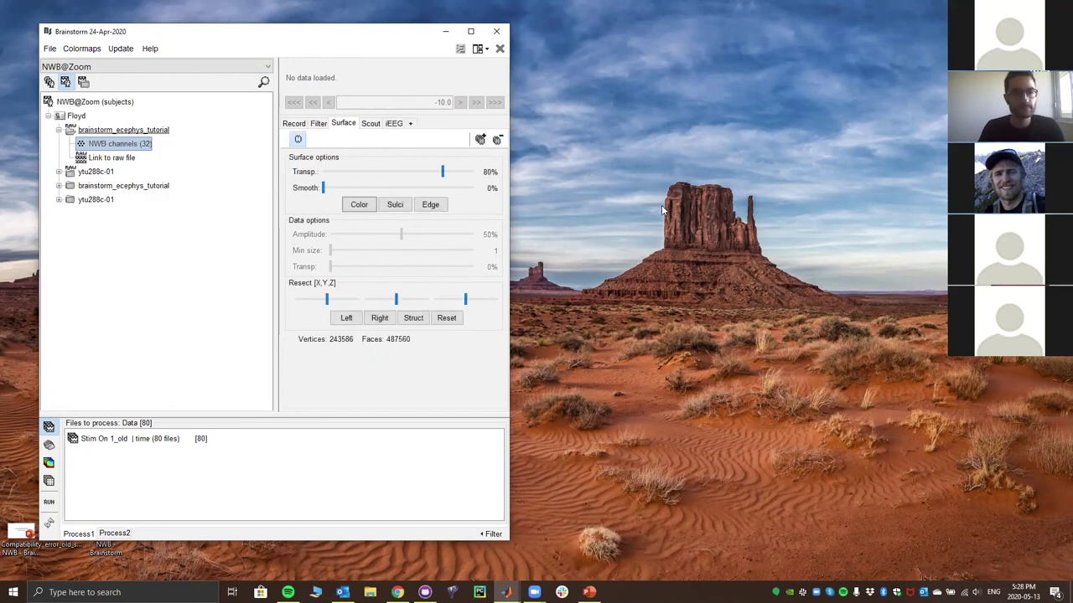
# Inspect the amp electrode inside the transparent cortex from another angle, close the figure and collapse the raw tutorial folder
pyautogui.moveTo(671, 216); pyautogui.dragTo(808, 180)
pyautogui.scroll(3, 789, 162)
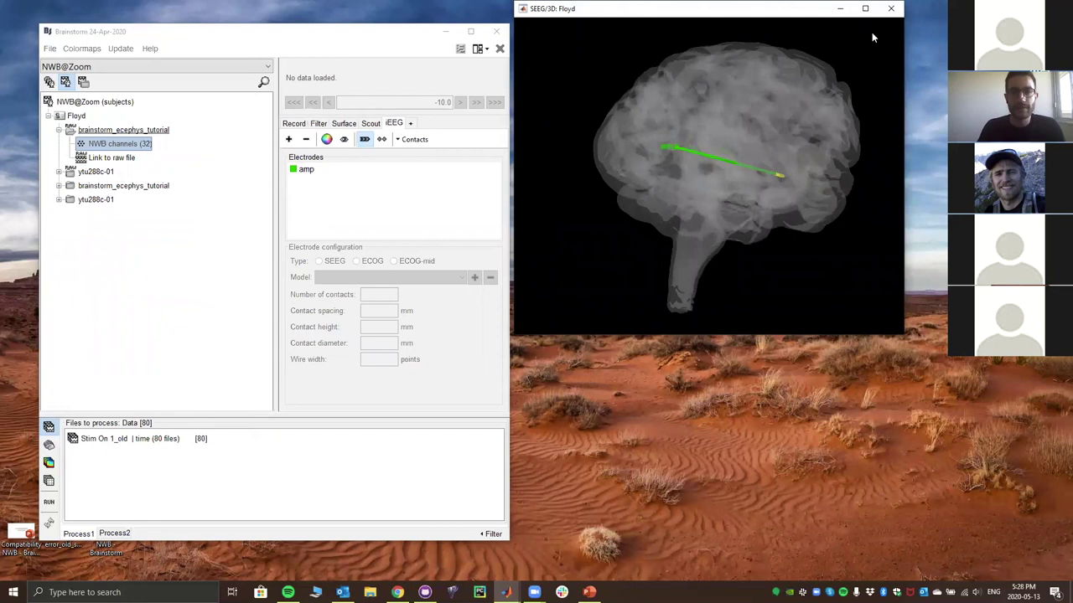
pyautogui.click(893, 10)
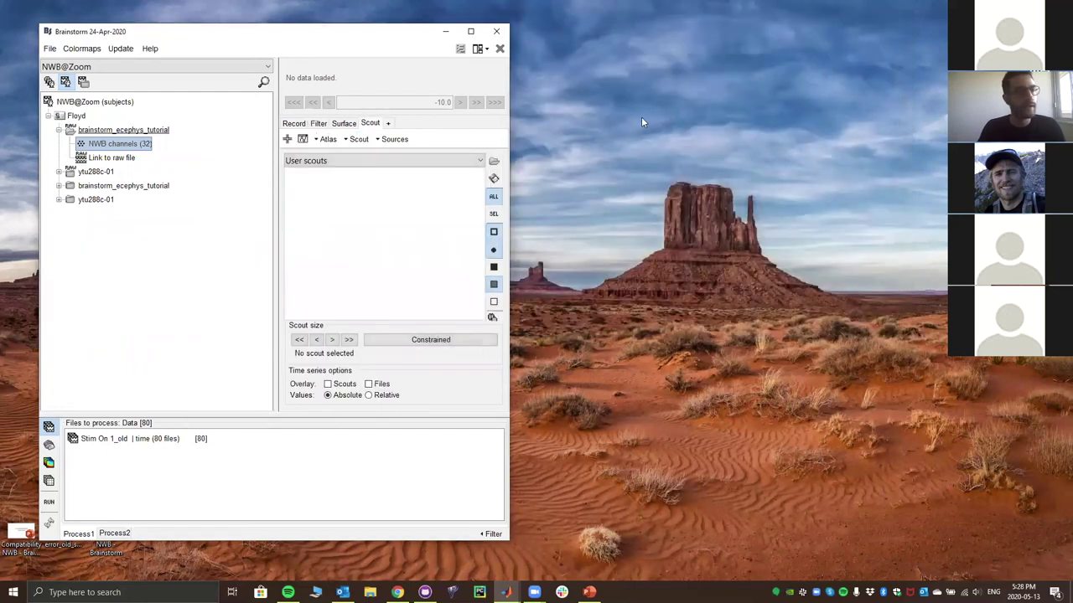
pyautogui.click(58, 131)
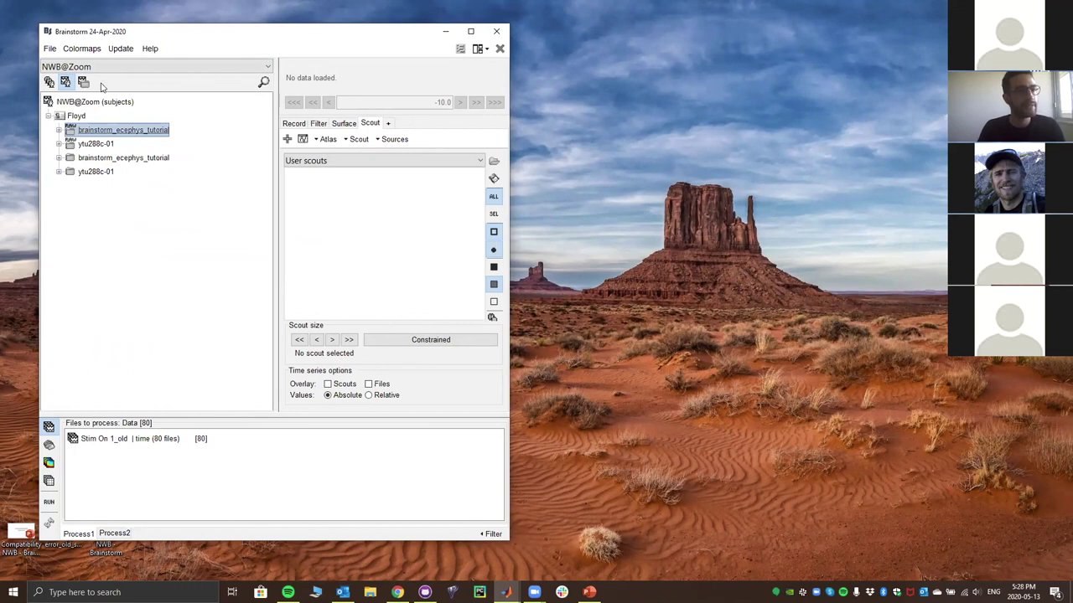
# Switch to the NWB_ECOG protocol and display the sensors of the EC125_B22 NWB channels in 3D
pyautogui.click(157, 67)
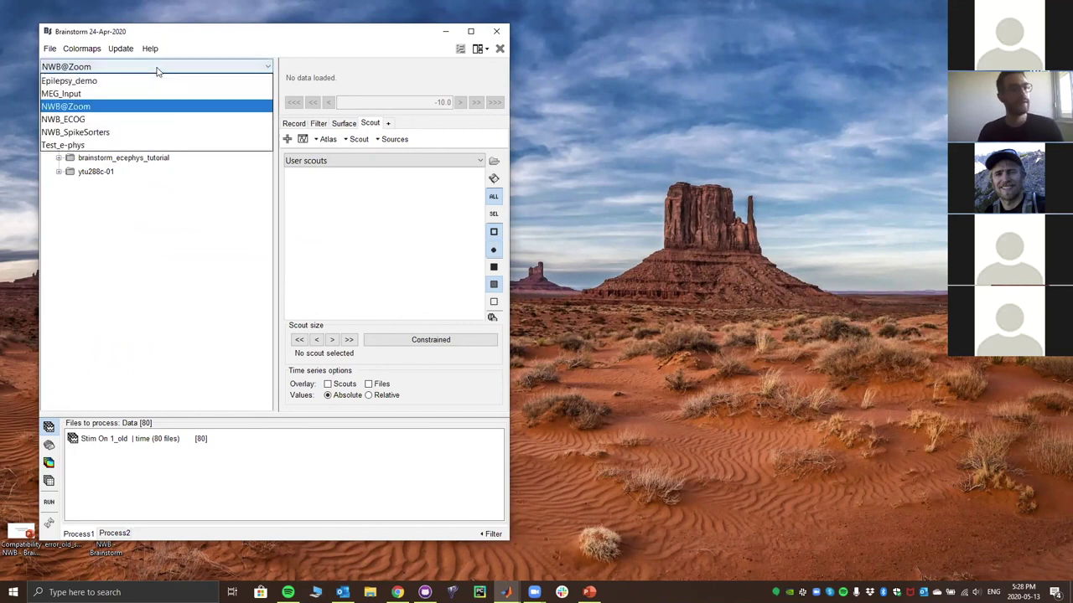
pyautogui.click(115, 123)
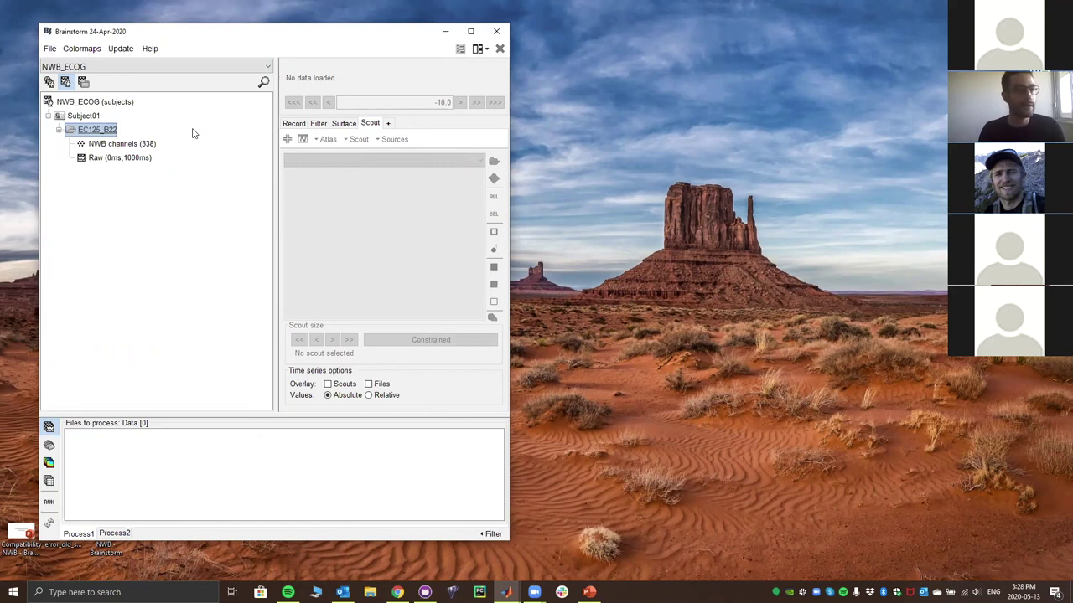
pyautogui.doubleClick(127, 147)
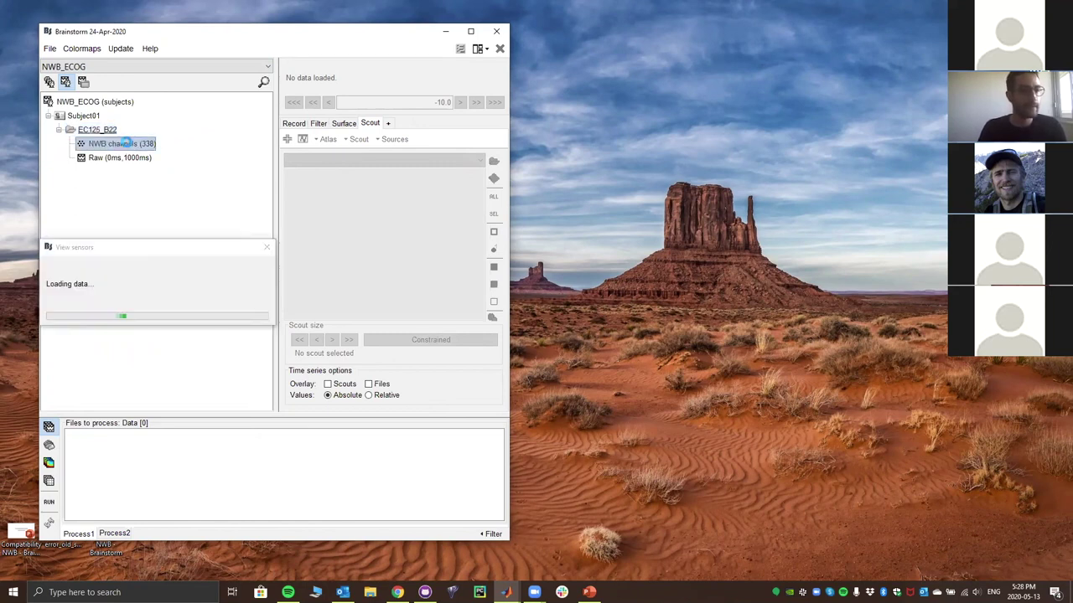
# Examine the EC125_B22 electrode layout from several angles, shift its figure window slightly downward and close it
pyautogui.moveTo(724, 173); pyautogui.dragTo(775, 93)
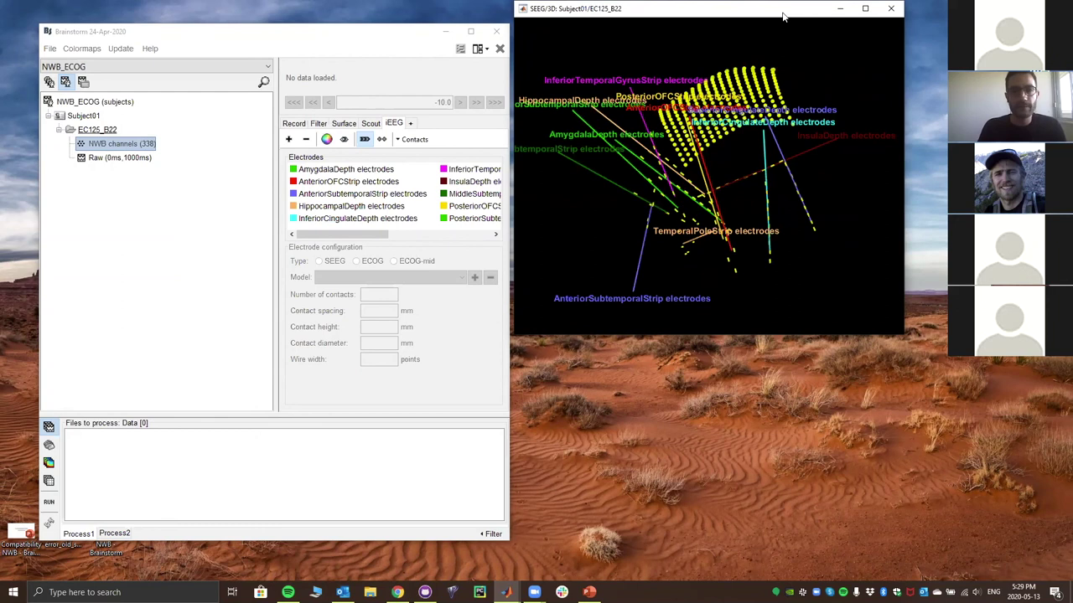
pyautogui.moveTo(781, 17); pyautogui.dragTo(790, 40)
pyautogui.moveTo(720, 168); pyautogui.dragTo(804, 134)
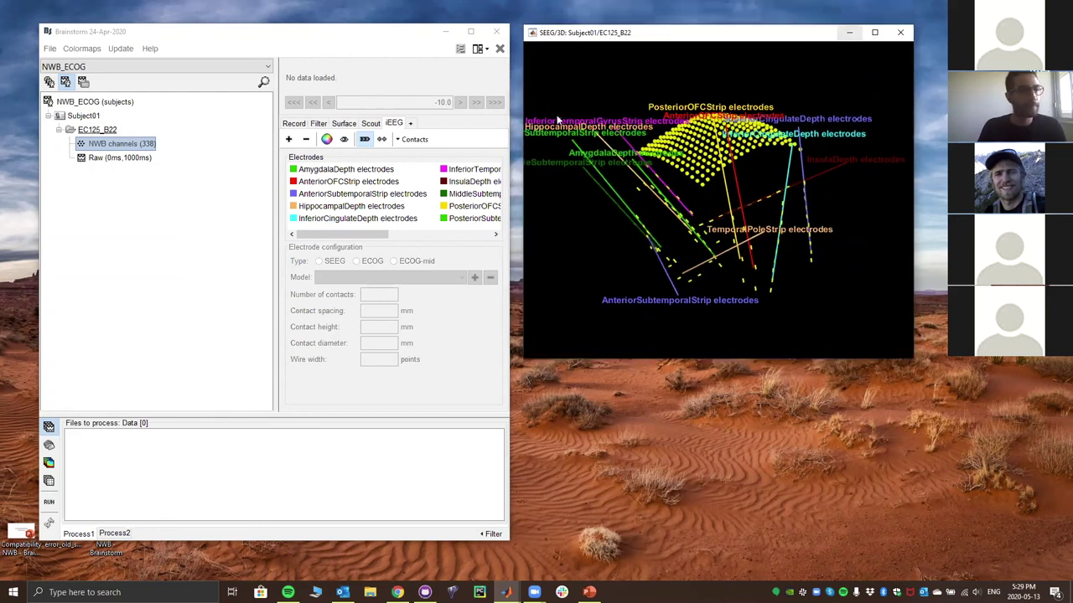
pyautogui.click(900, 32)
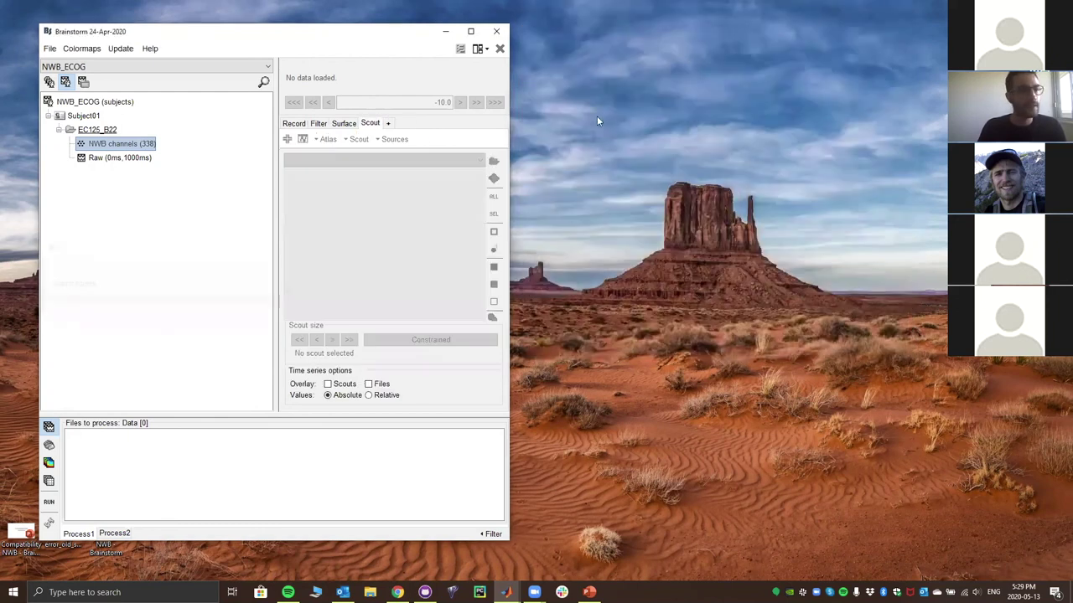
# Display the EC125_B22 SEEG sensors on the cortex, widen the figure, inspect the electrodes from another angle and close it
pyautogui.rightClick(136, 146)
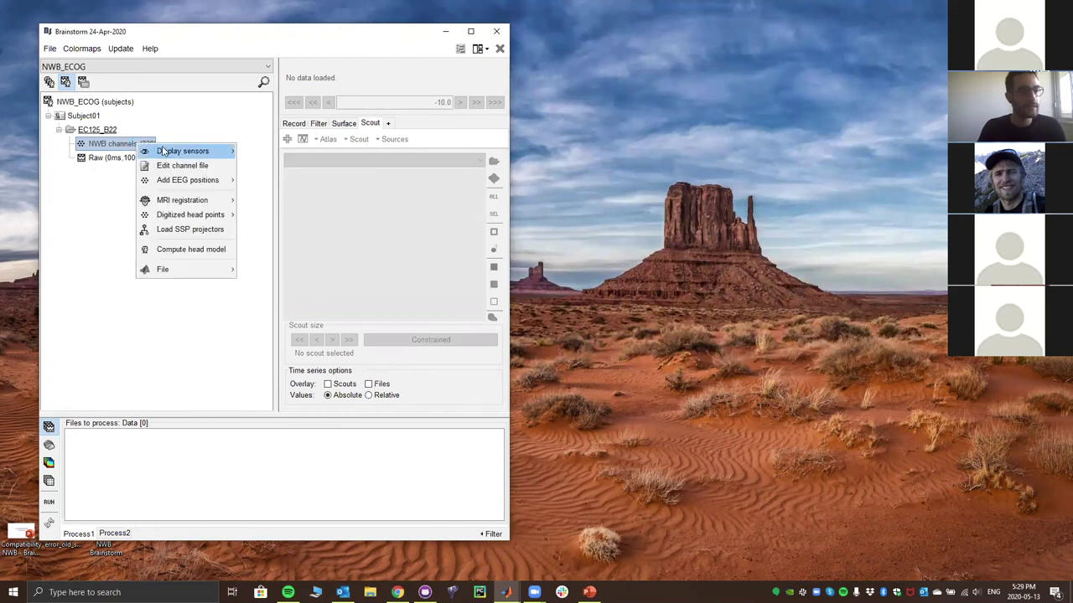
pyautogui.moveTo(187, 155)
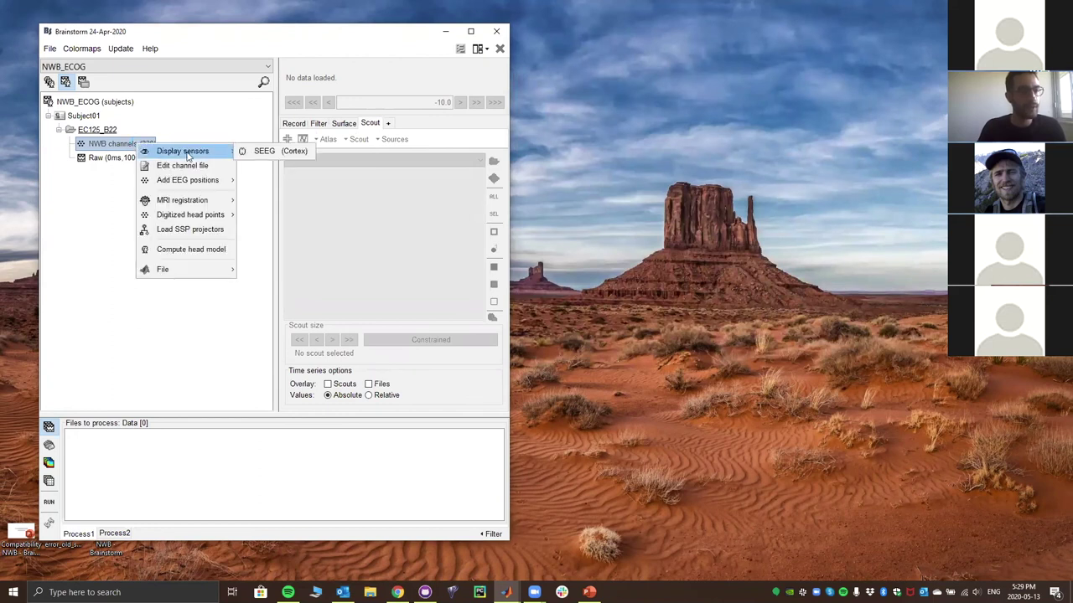
pyautogui.click(284, 153)
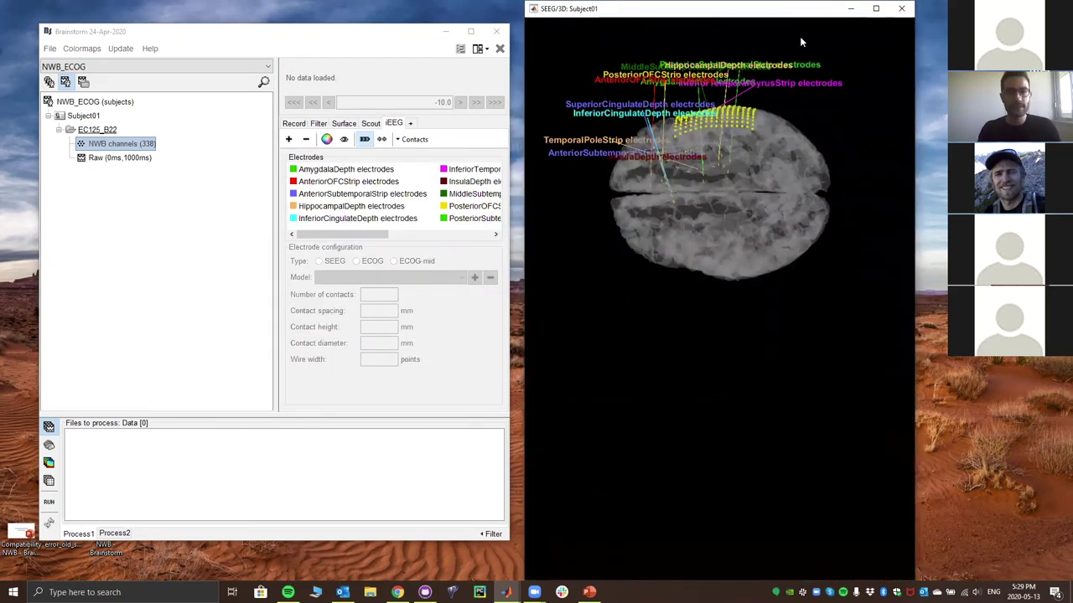
pyautogui.moveTo(912, 199); pyautogui.dragTo(994, 199)
pyautogui.moveTo(738, 311); pyautogui.dragTo(670, 222)
pyautogui.scroll(2, 711, 331)
pyautogui.click(500, 50)
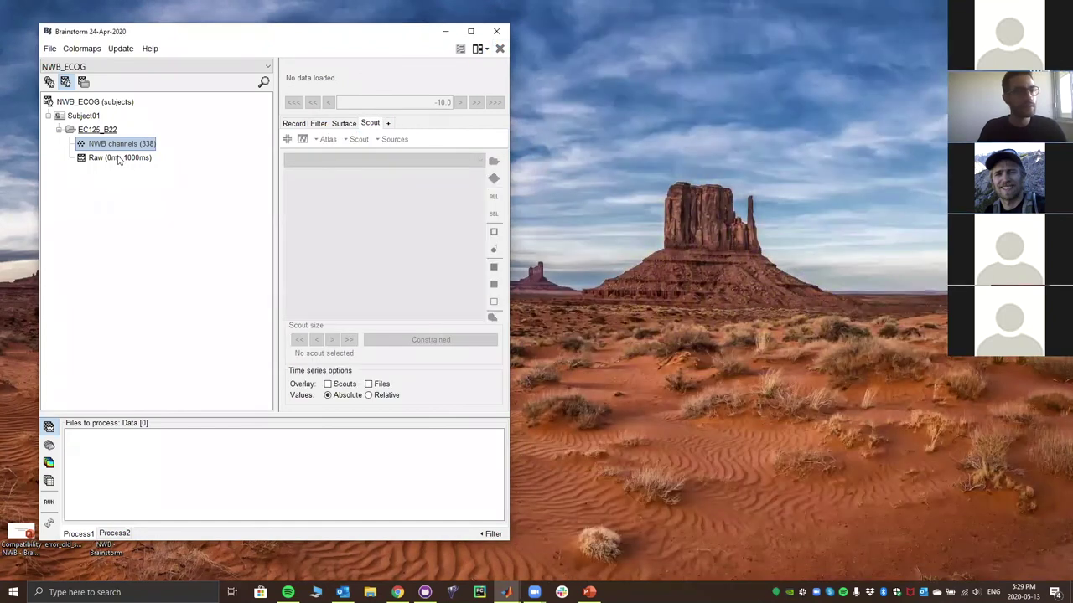
# Display the EC125_B22 raw SEEG recording as 3D electrodes on the cortex and enlarge the figure
pyautogui.click(107, 157)
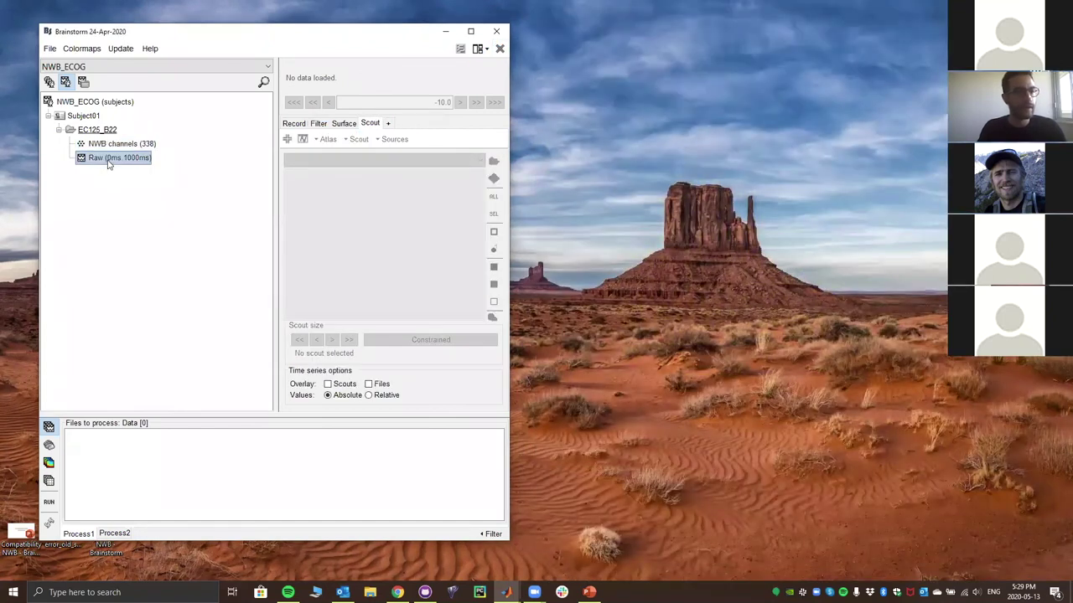
pyautogui.rightClick(114, 158)
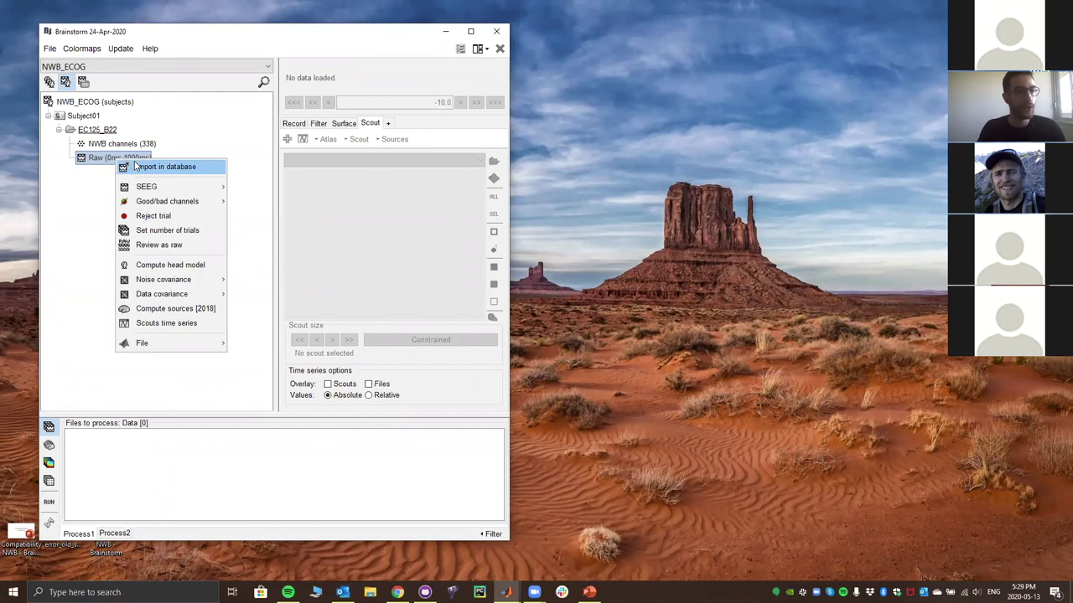
pyautogui.moveTo(178, 188)
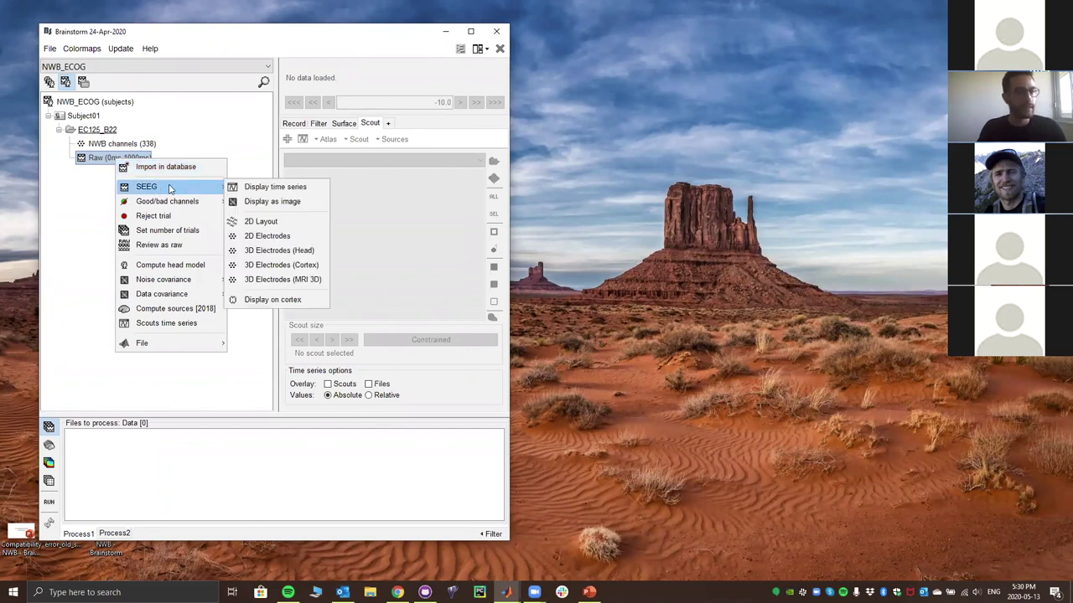
pyautogui.click(97, 177)
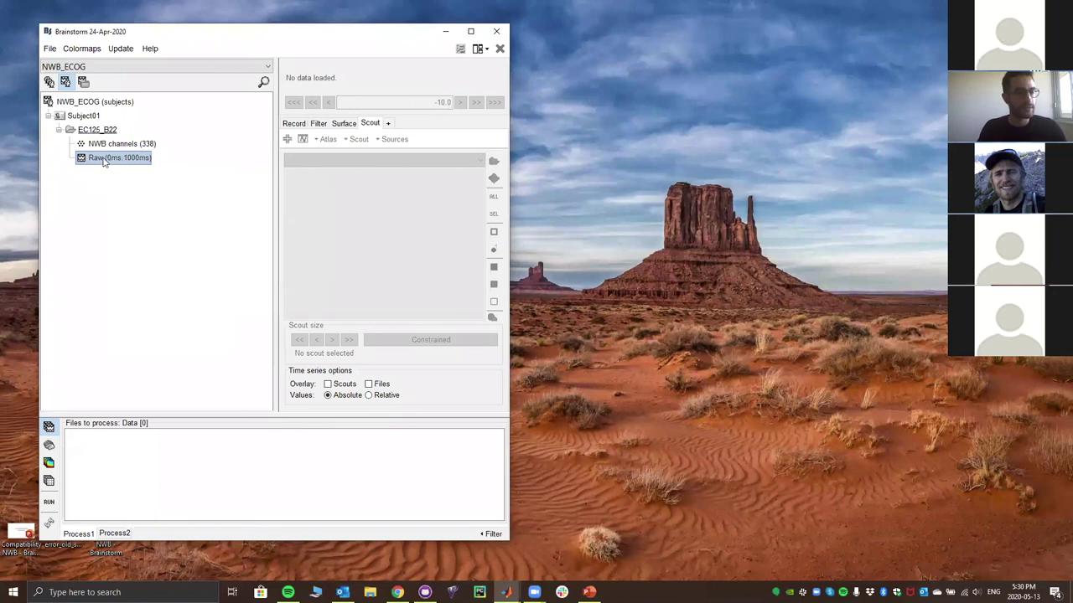
pyautogui.rightClick(105, 157)
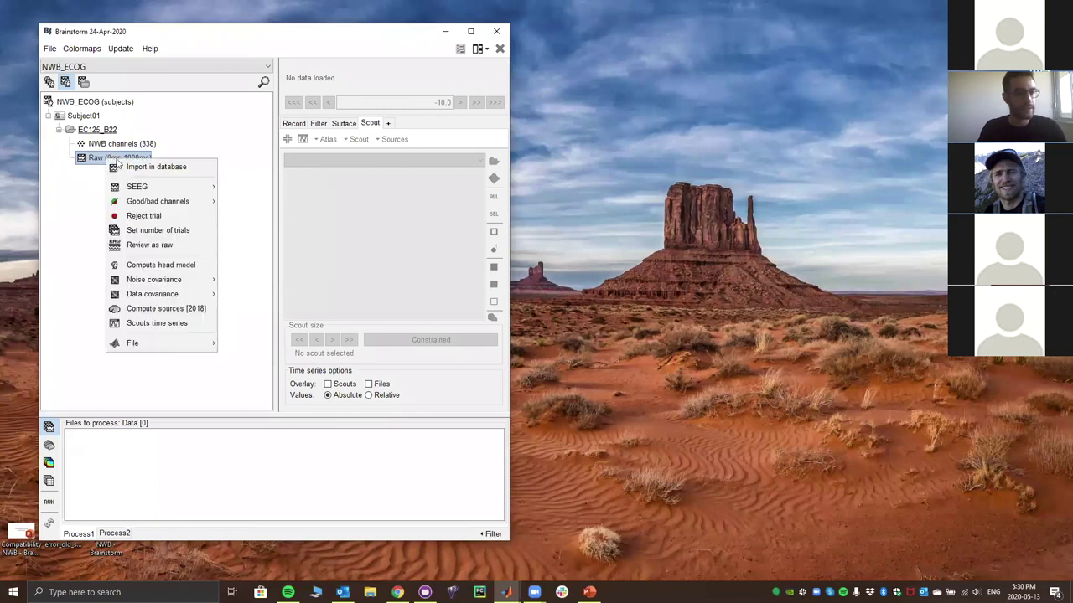
pyautogui.moveTo(166, 184)
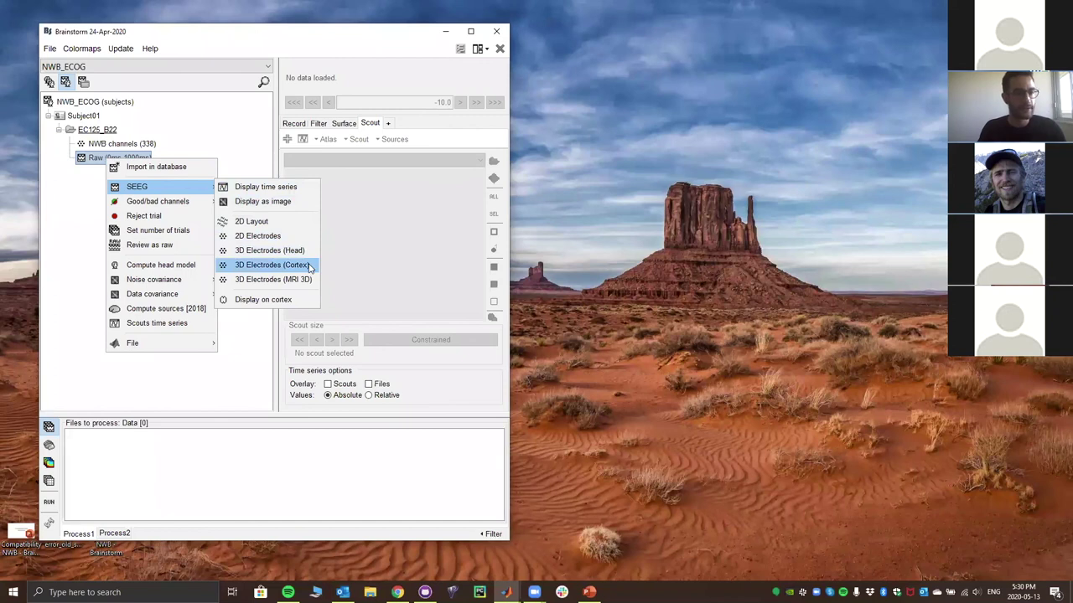
pyautogui.click(272, 265)
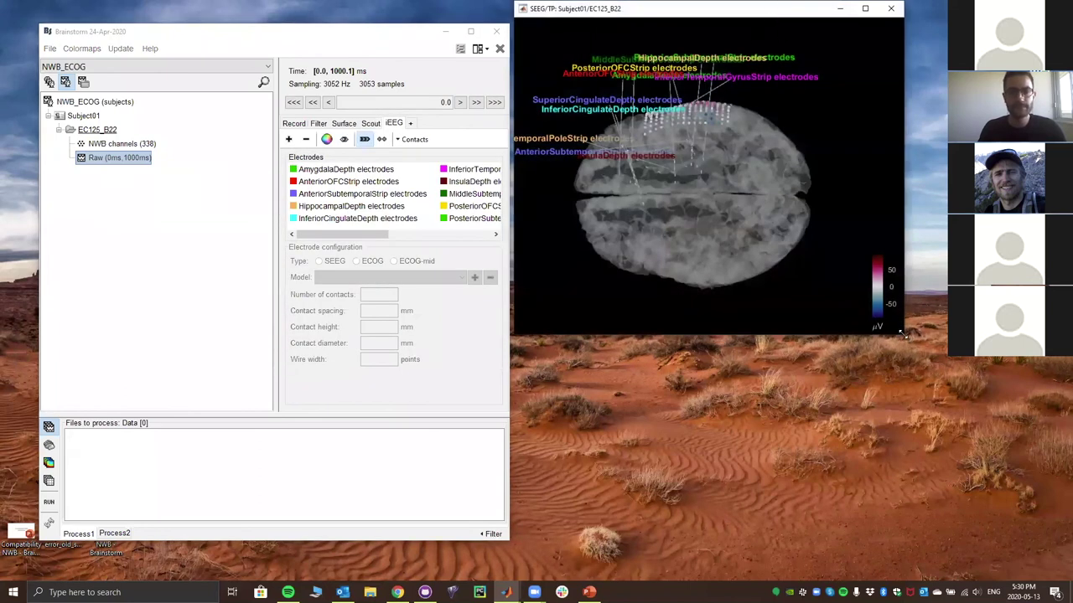
pyautogui.moveTo(901, 334); pyautogui.dragTo(1070, 568)
# Examine the colour-coded electrode grid and depth electrodes inside the transparent cortex up close from several angles
pyautogui.moveTo(883, 458); pyautogui.dragTo(661, 149)
pyautogui.scroll(5, 717, 247)
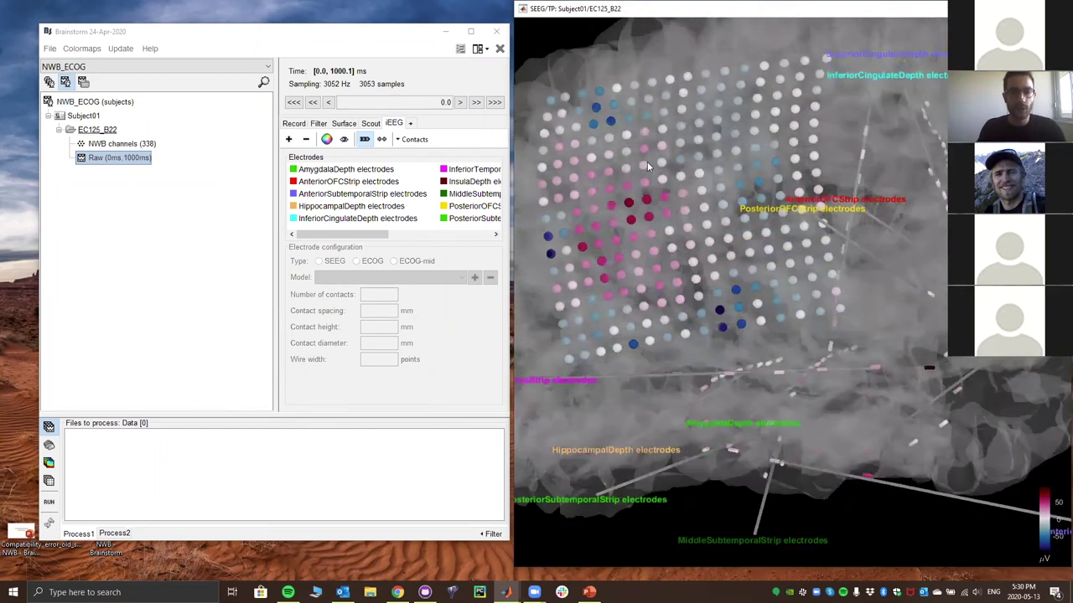
pyautogui.moveTo(785, 190); pyautogui.dragTo(977, 519)
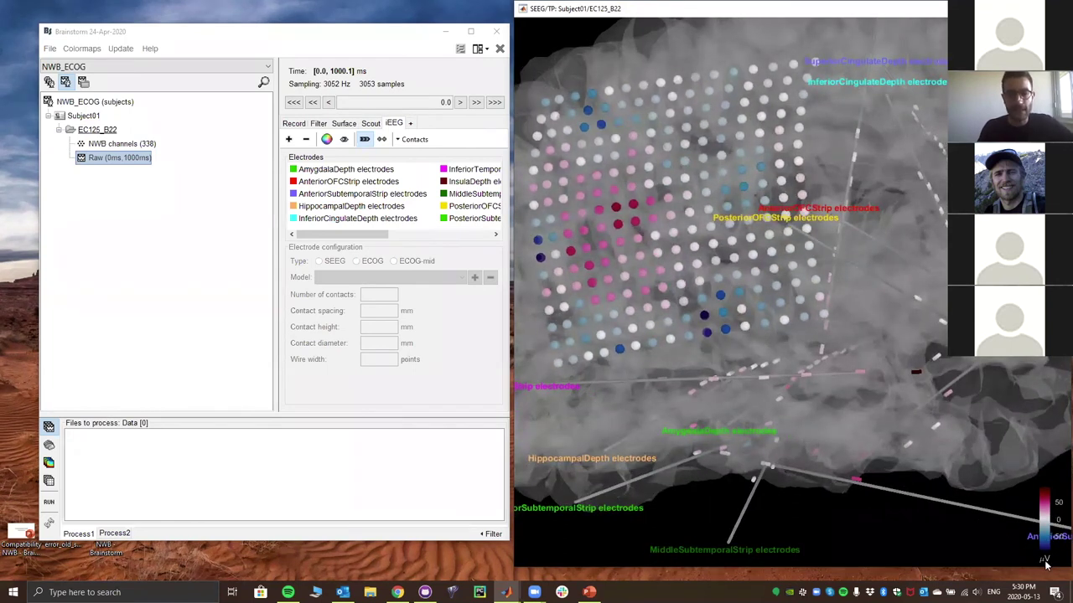
pyautogui.moveTo(942, 392); pyautogui.dragTo(621, 158)
pyautogui.moveTo(699, 117); pyautogui.dragTo(721, 201)
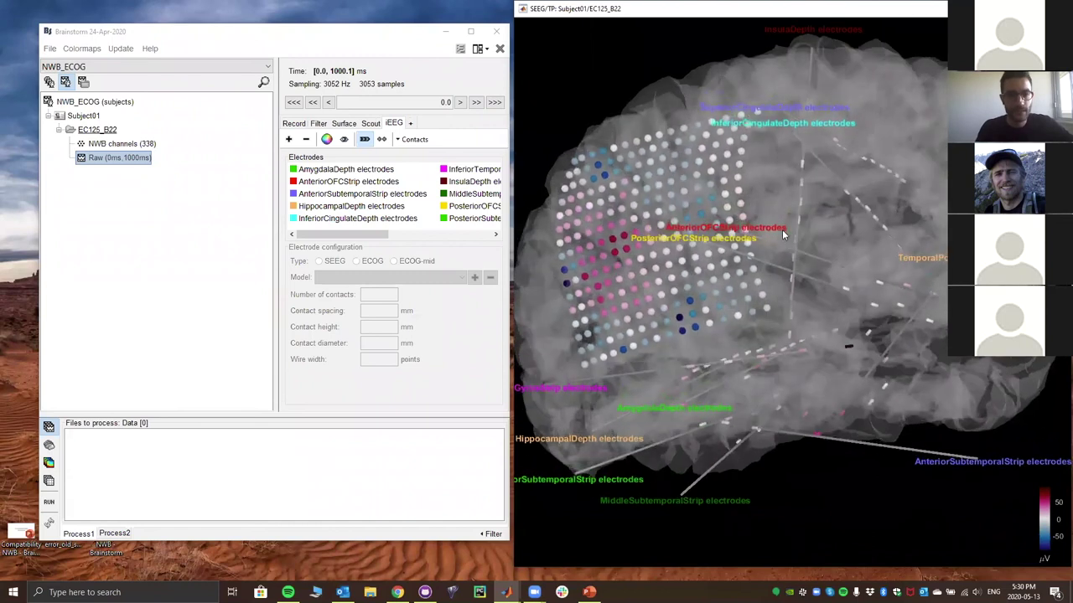
# Advance the recording to 32.8 ms to view the changing electrode activity, inspect it from other angles and close the figure
pyautogui.click(476, 102)
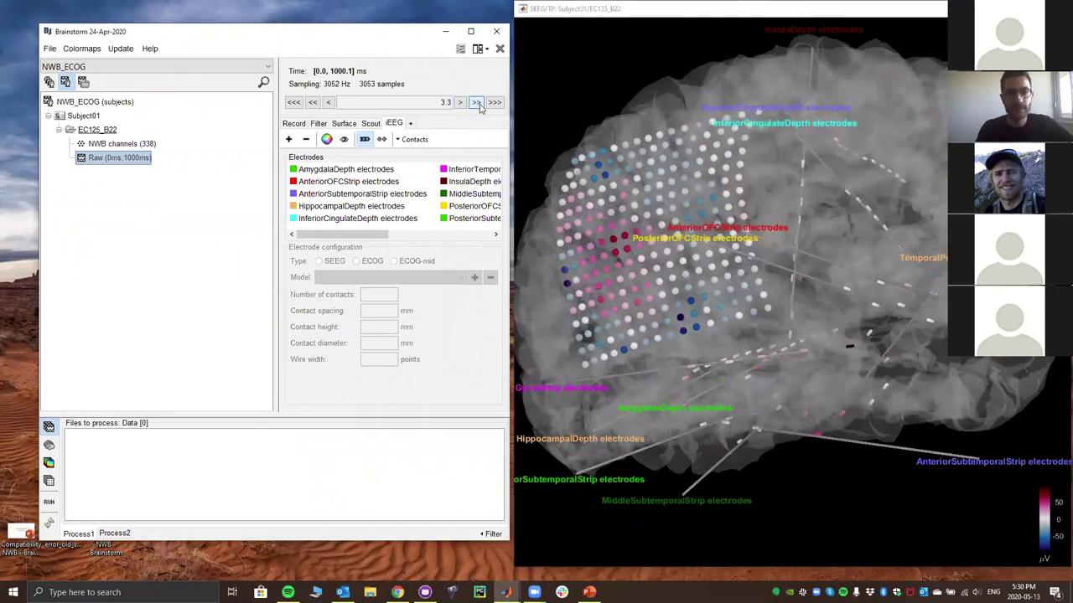
pyautogui.click(476, 103)
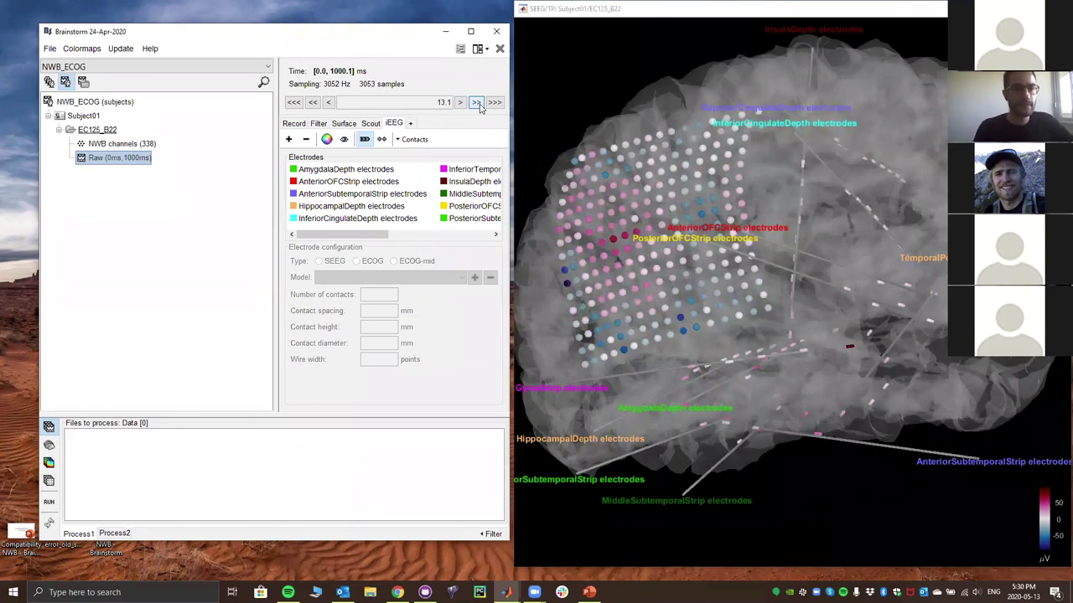
pyautogui.click(477, 103)
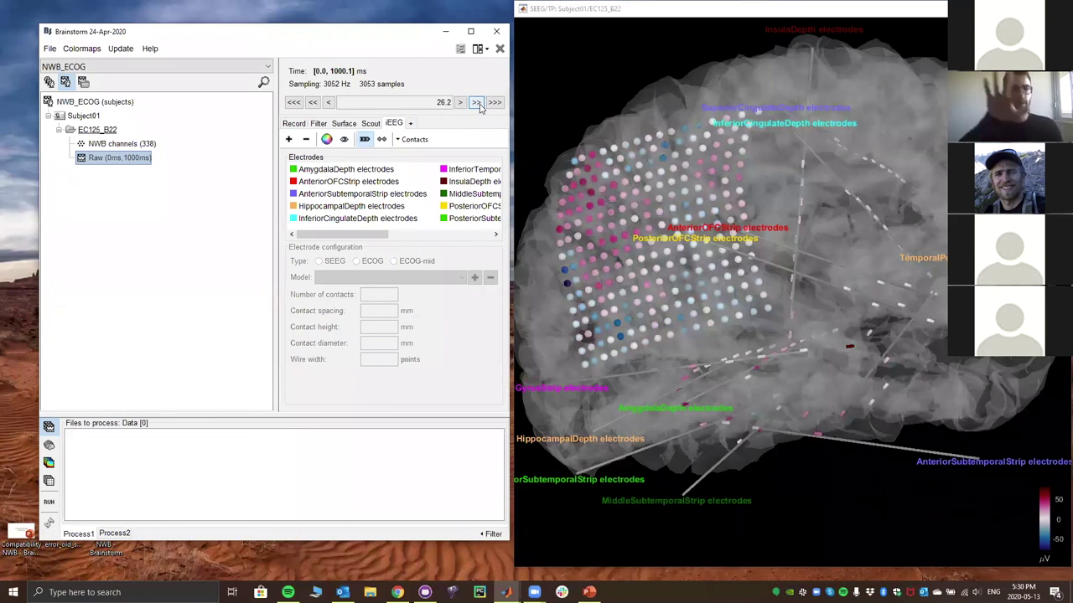
pyautogui.click(477, 104)
pyautogui.moveTo(889, 308); pyautogui.dragTo(803, 240)
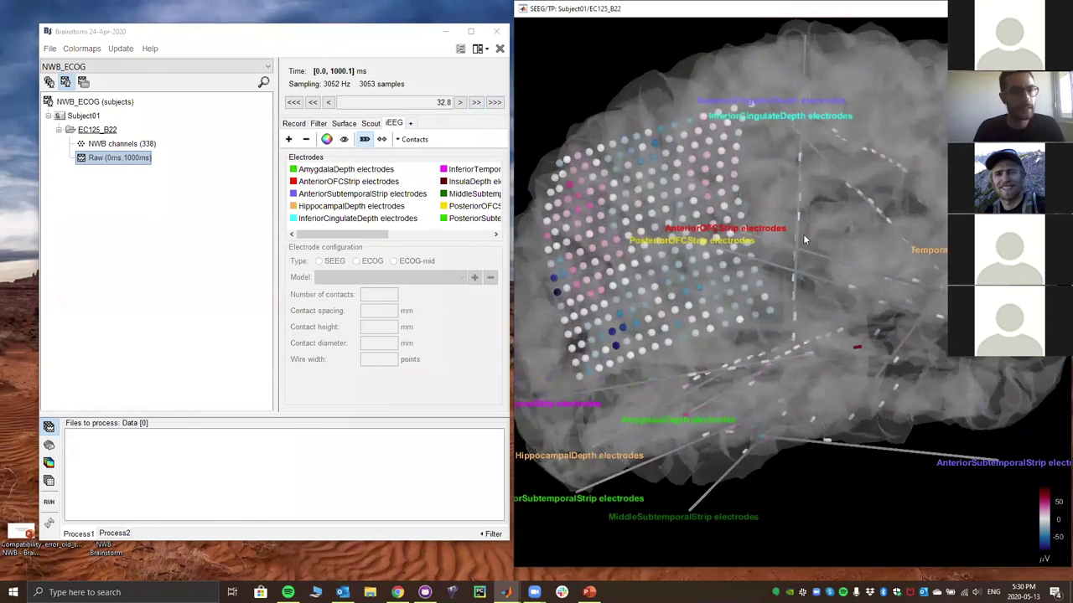
pyautogui.moveTo(635, 181); pyautogui.dragTo(588, 148)
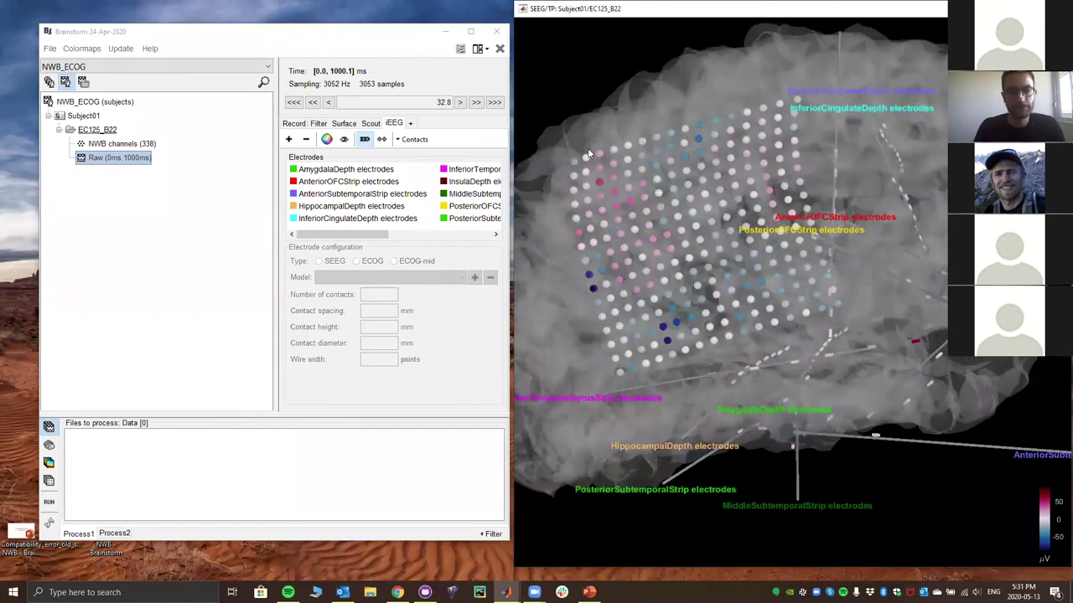
pyautogui.click(501, 50)
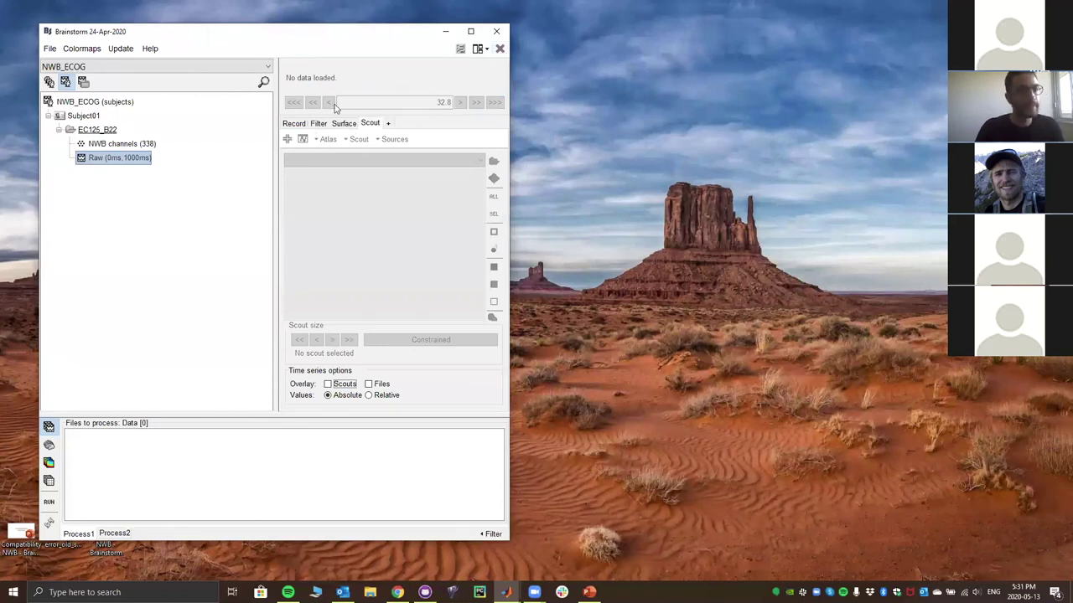
# Display the EC125_B22 raw SEEG recording directly on the cortex surface and enlarge the figure
pyautogui.rightClick(129, 161)
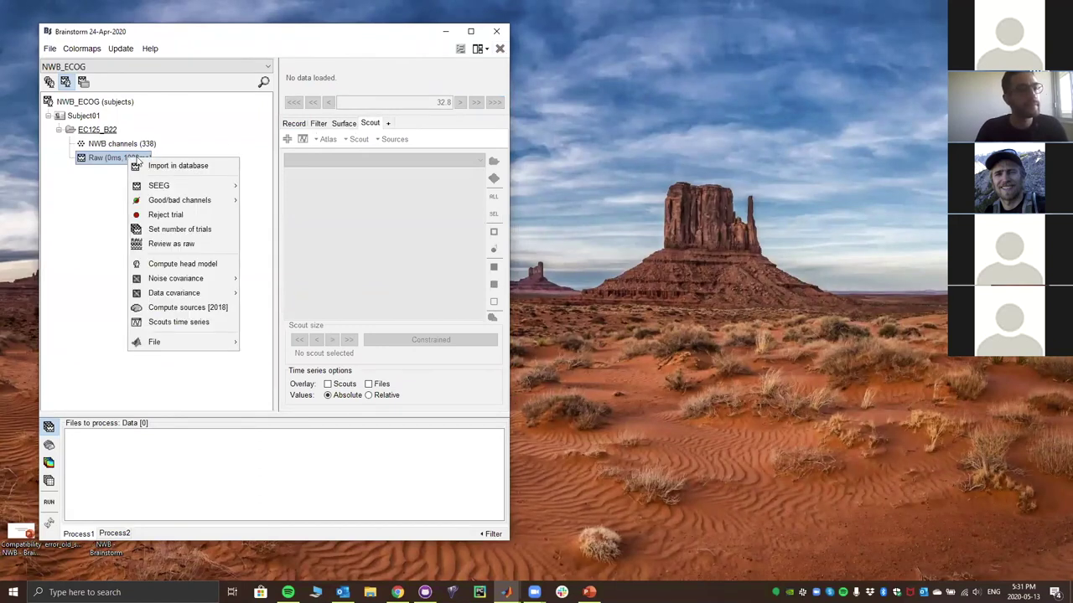
pyautogui.moveTo(180, 185)
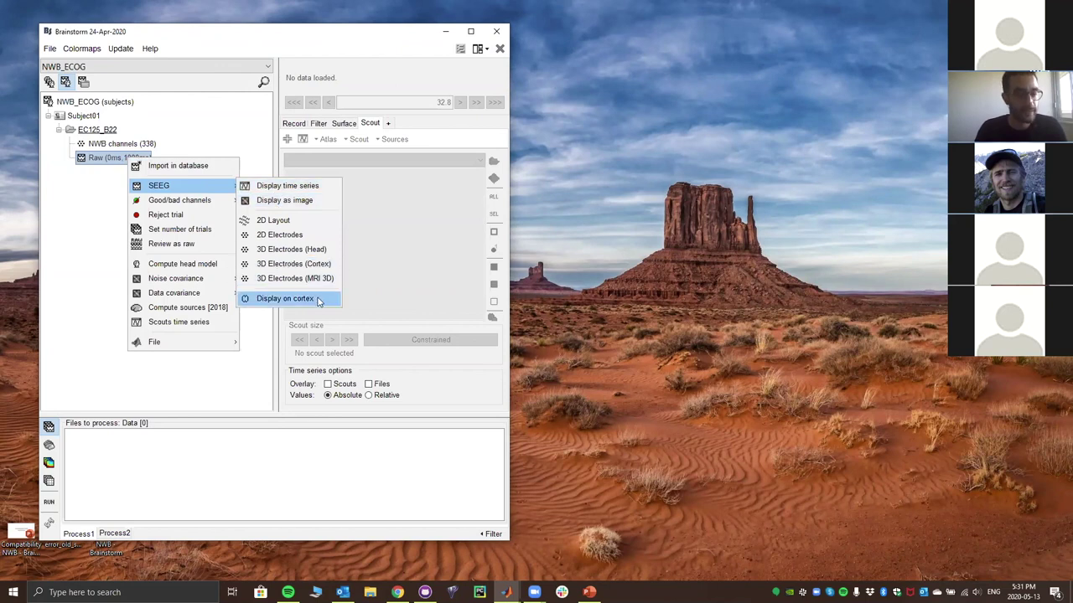
pyautogui.click(318, 302)
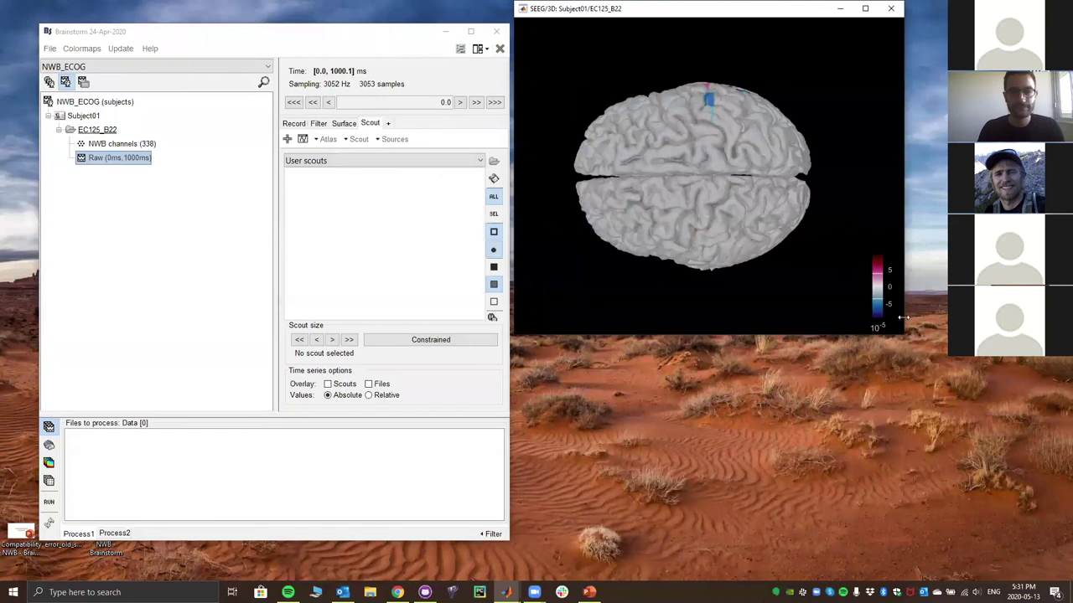
pyautogui.moveTo(905, 336); pyautogui.dragTo(1033, 551)
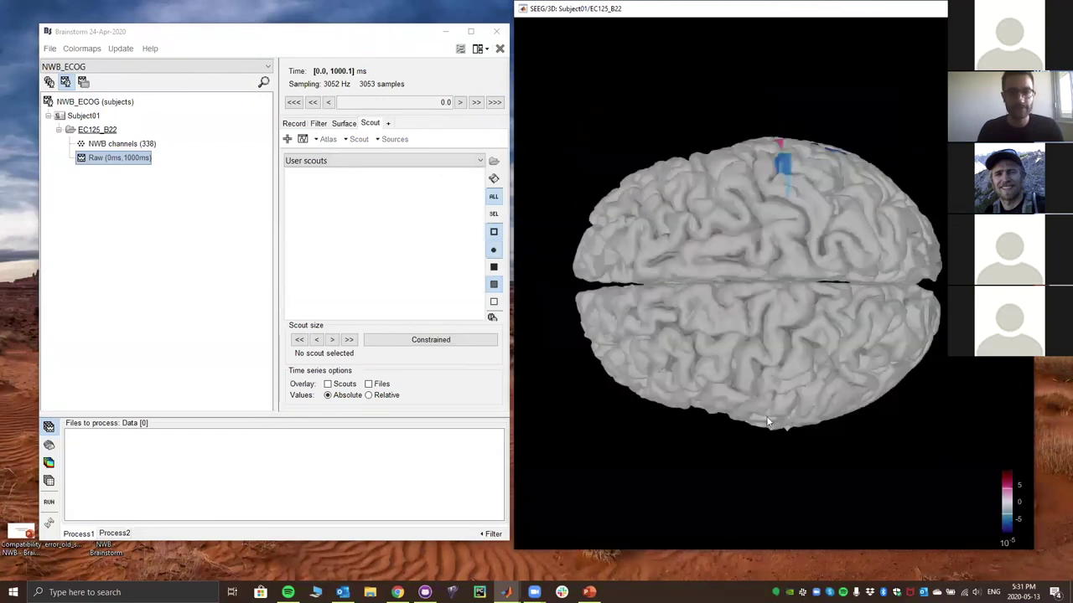
# Examine the activity projected on the cortex close up from the side and another angle, and close the figure
pyautogui.press('1')
pyautogui.moveTo(890, 274); pyautogui.dragTo(736, 241)
pyautogui.scroll(8, 724, 264)
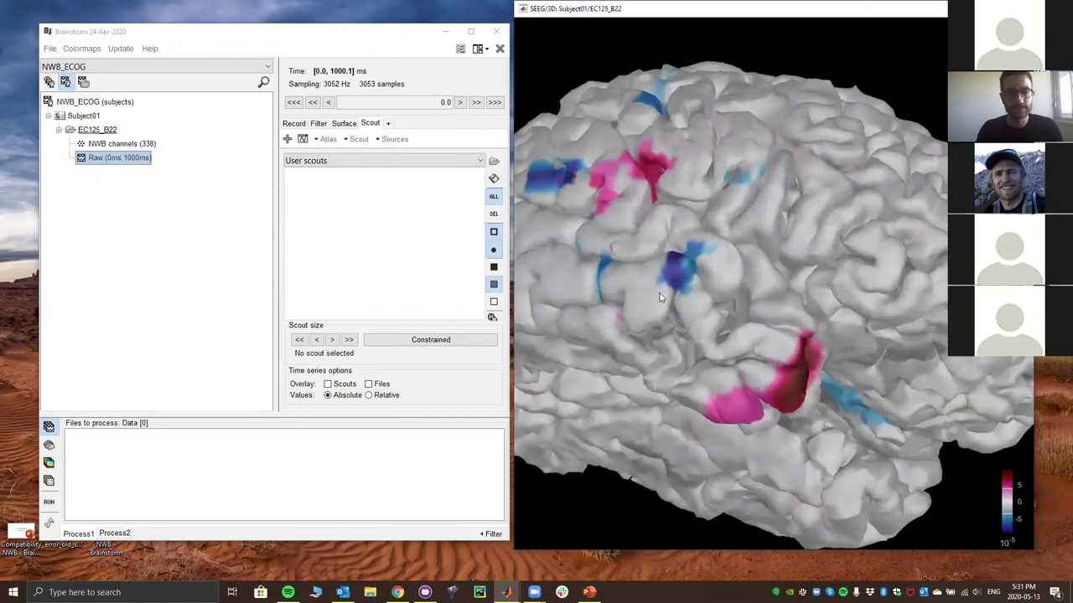
pyautogui.moveTo(708, 311); pyautogui.dragTo(794, 327)
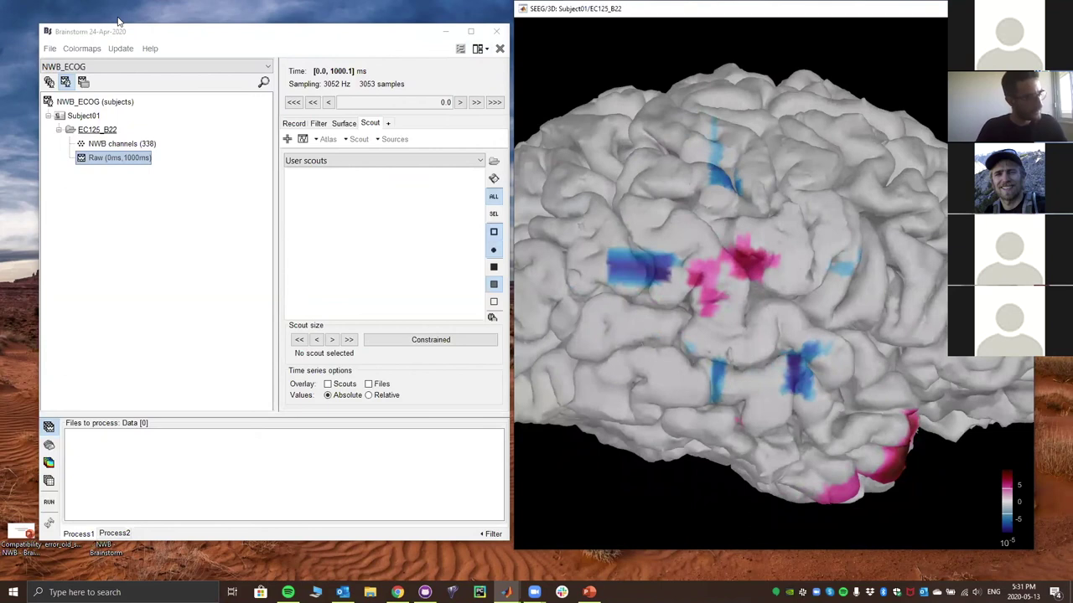
pyautogui.click(500, 48)
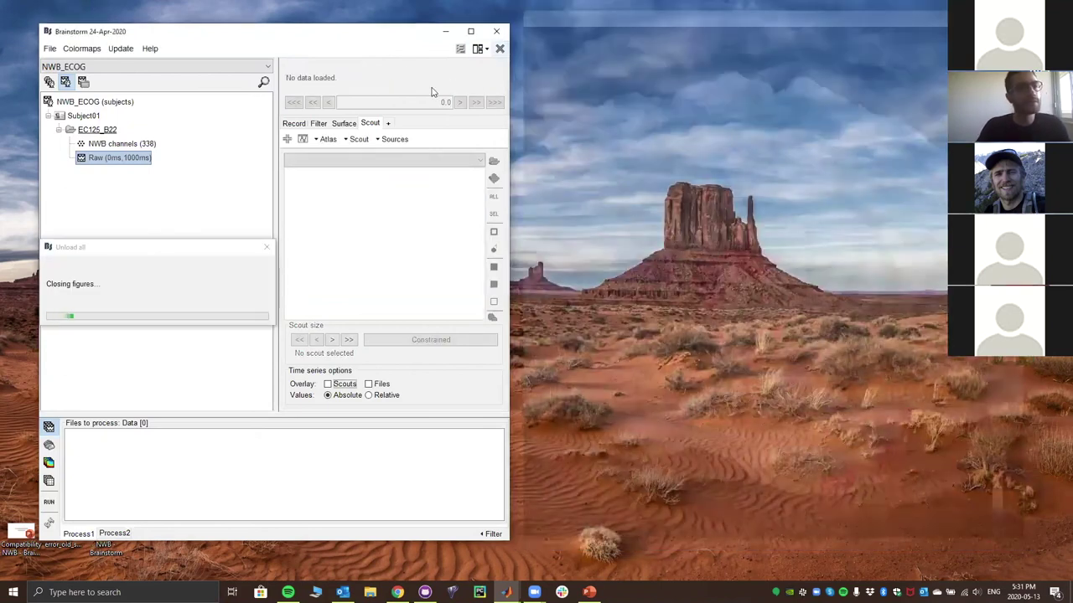
# Collapse EC125_B22, switch to the NWB@Zoom protocol, collapse the raw ytu288c-01 folder and expand the imported brainstorm_ecephys_tutorial folder
pyautogui.click(59, 131)
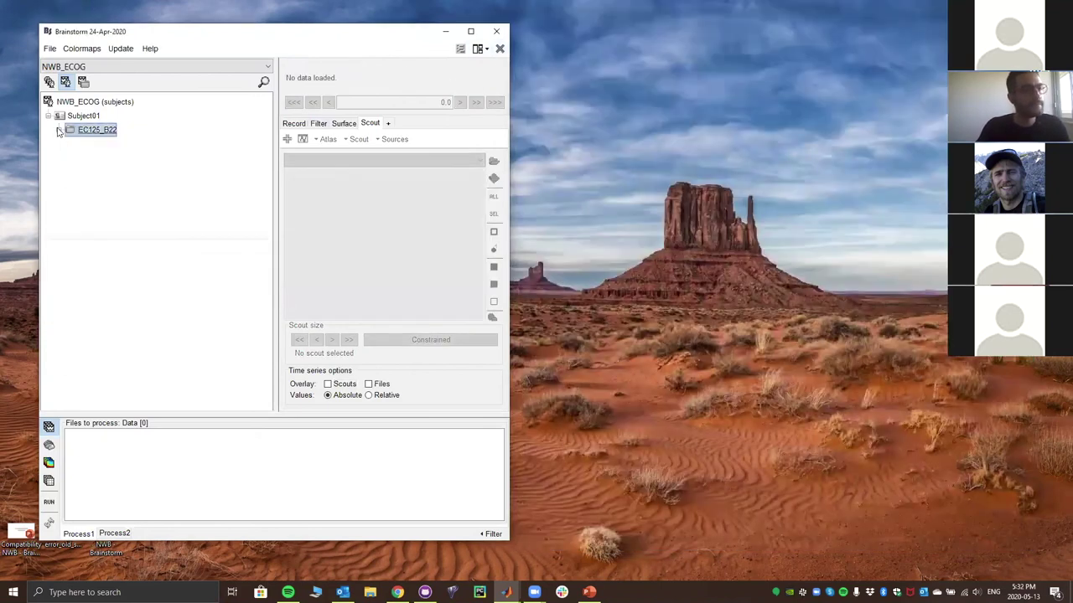
pyautogui.click(103, 67)
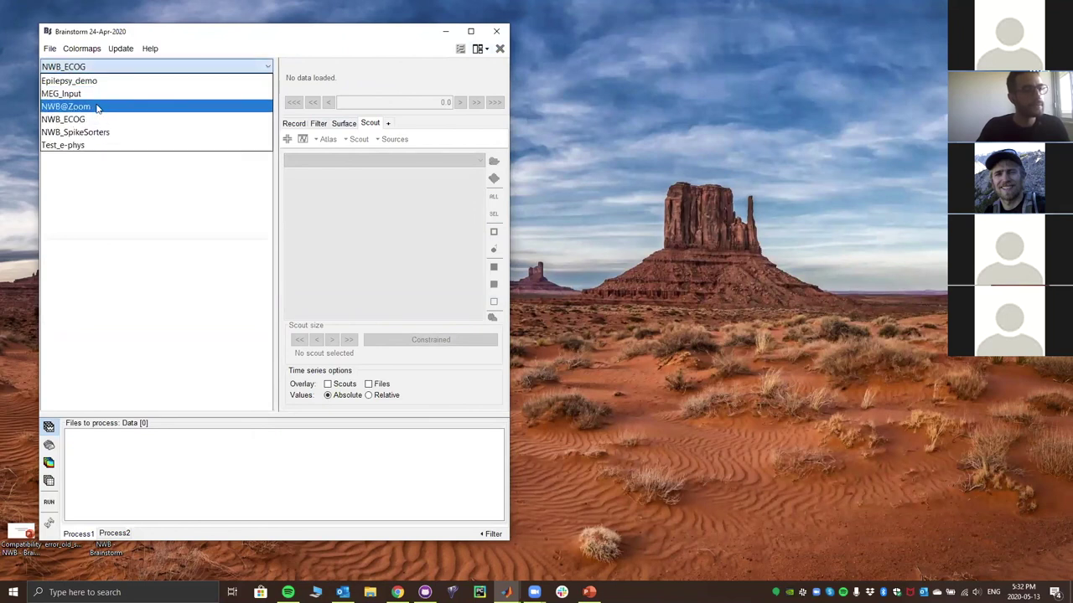
pyautogui.click(97, 107)
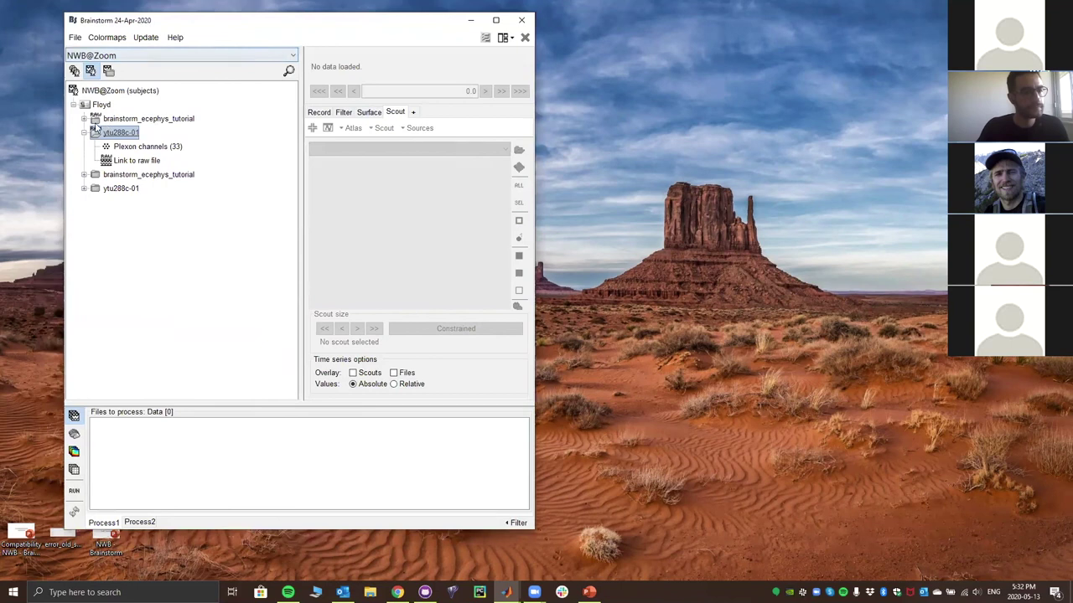
pyautogui.click(83, 133)
pyautogui.click(84, 147)
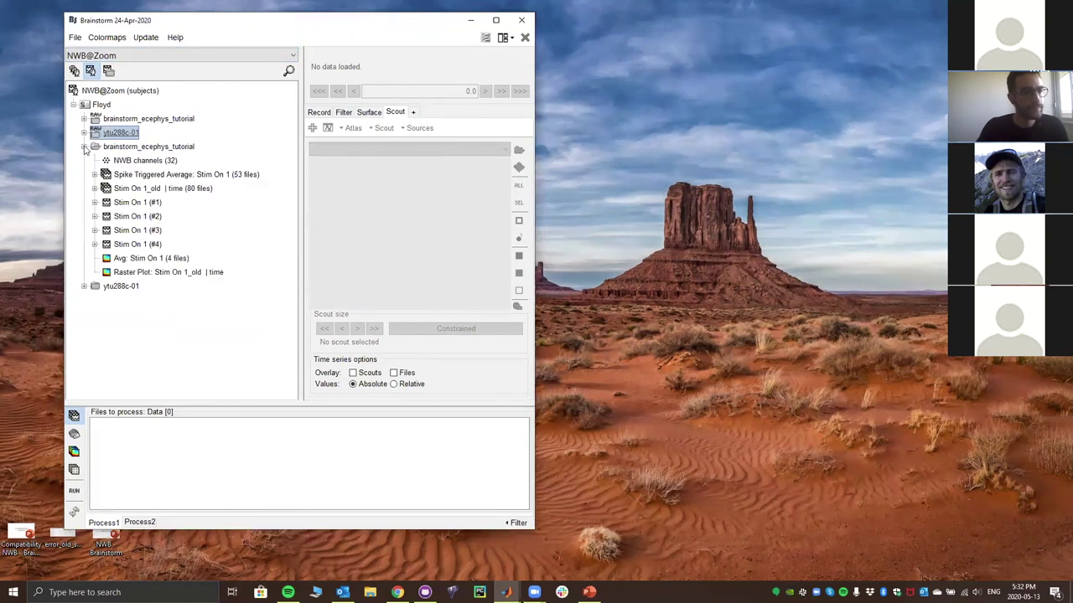
# Add the trials Stim On 1 (#1) to (#4) to the Process1 files to process
pyautogui.click(147, 203)
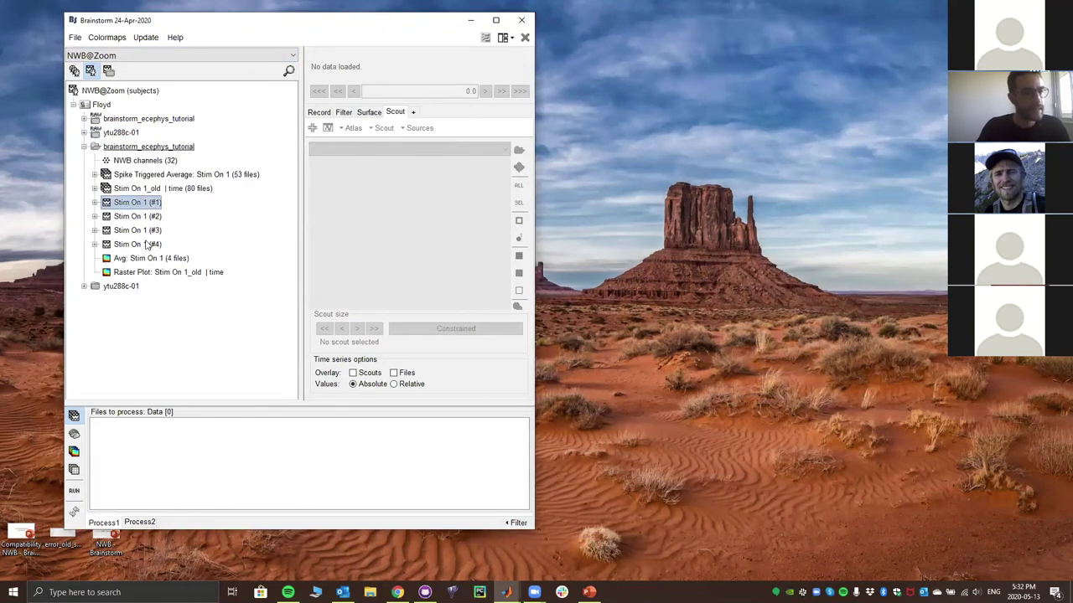
pyautogui.keyDown('shift'); pyautogui.click(147, 244); pyautogui.keyUp('shift')
pyautogui.moveTo(147, 244); pyautogui.dragTo(152, 464)
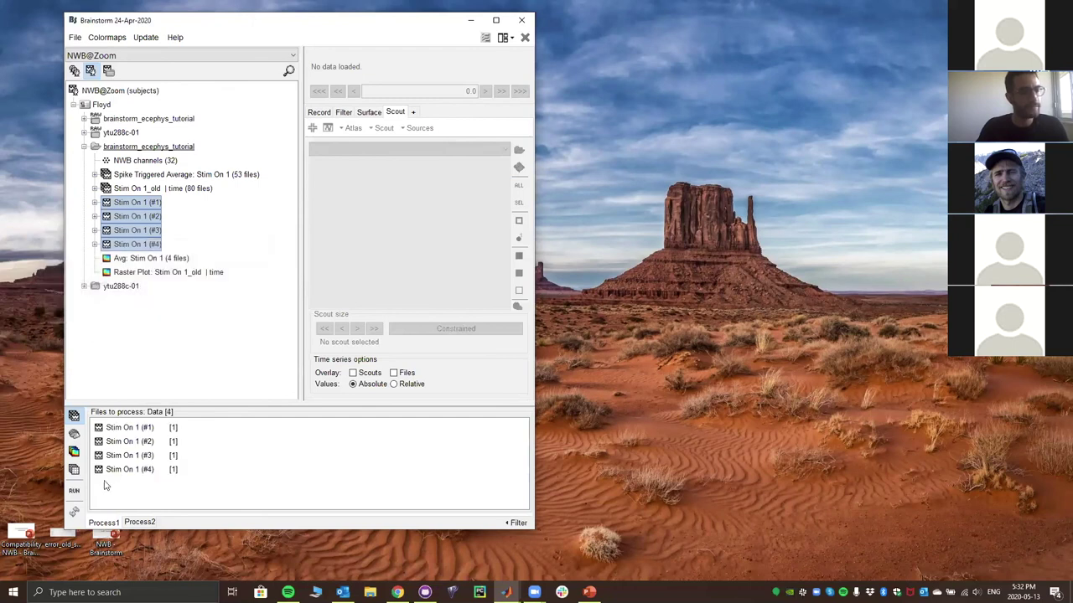
# Start a processing pipeline for the four trials and add the Average files process, grouped by trial group (folder average)
pyautogui.click(74, 494)
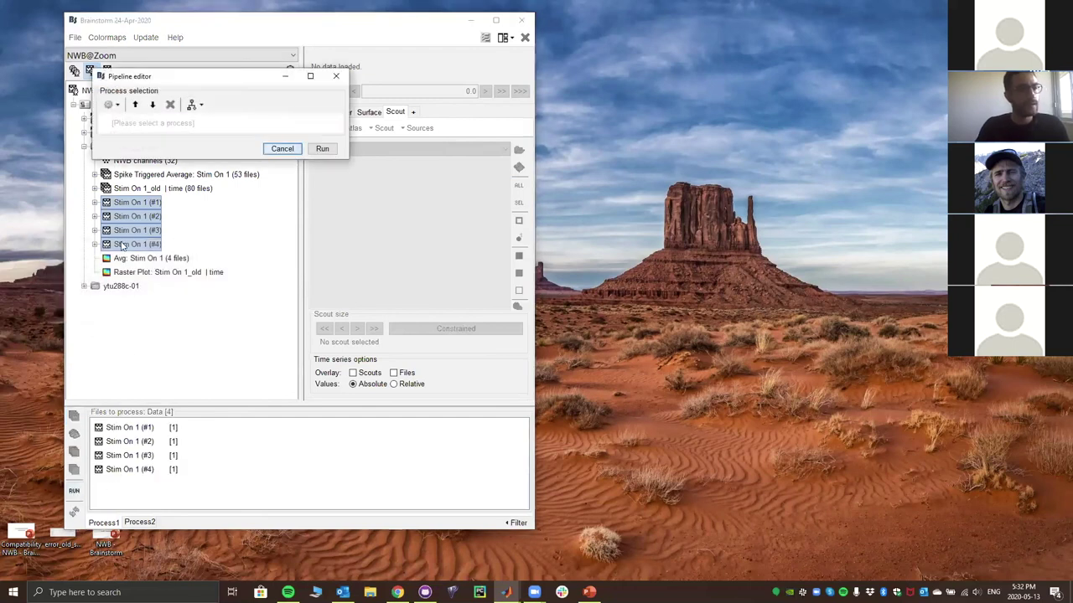
pyautogui.click(113, 104)
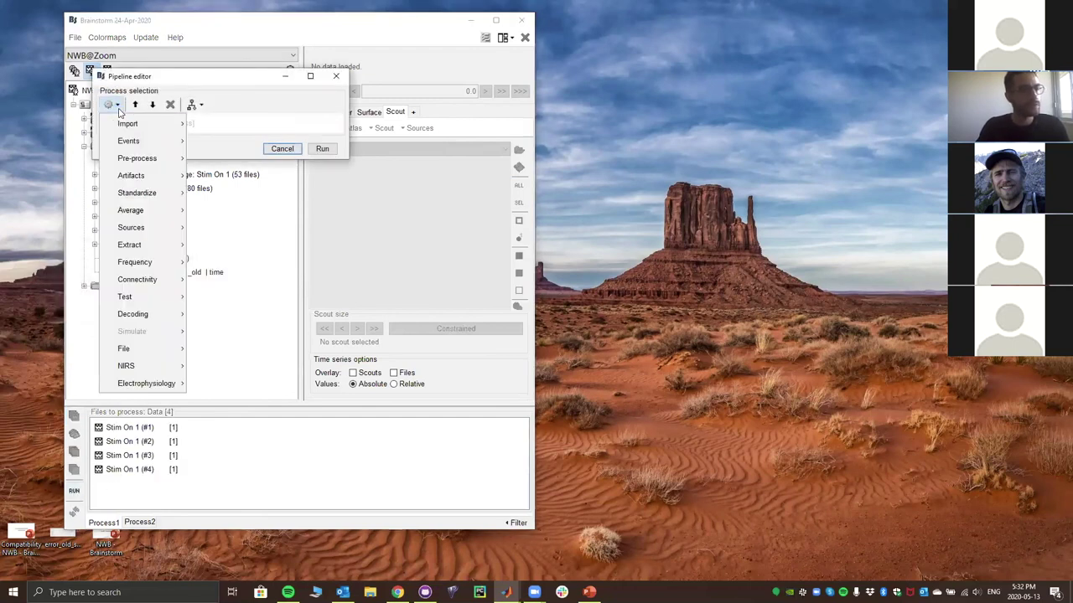
pyautogui.moveTo(140, 186)
pyautogui.moveTo(147, 211)
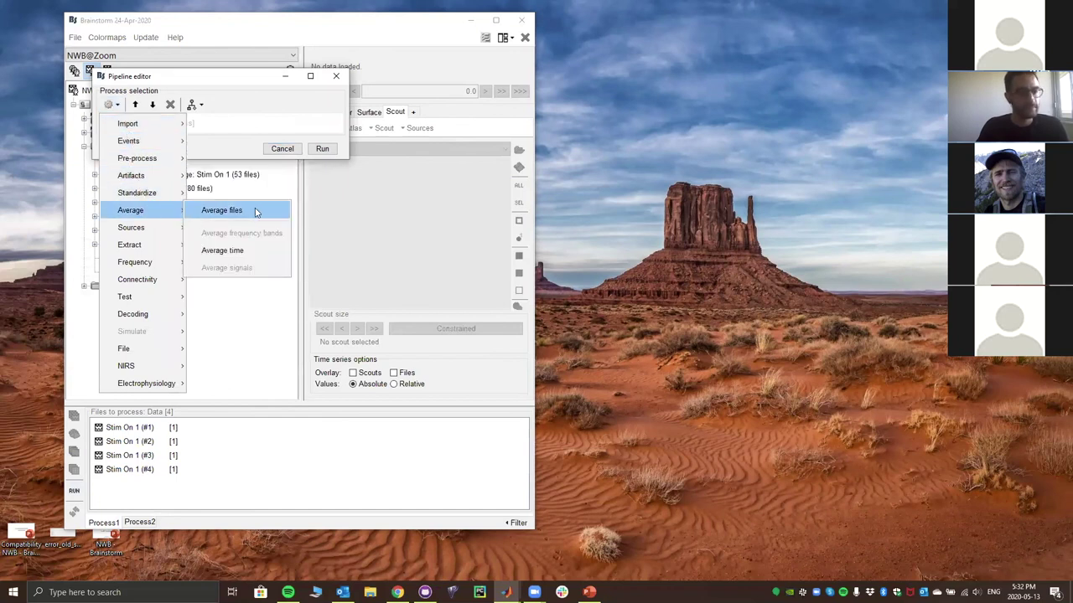
pyautogui.click(222, 211)
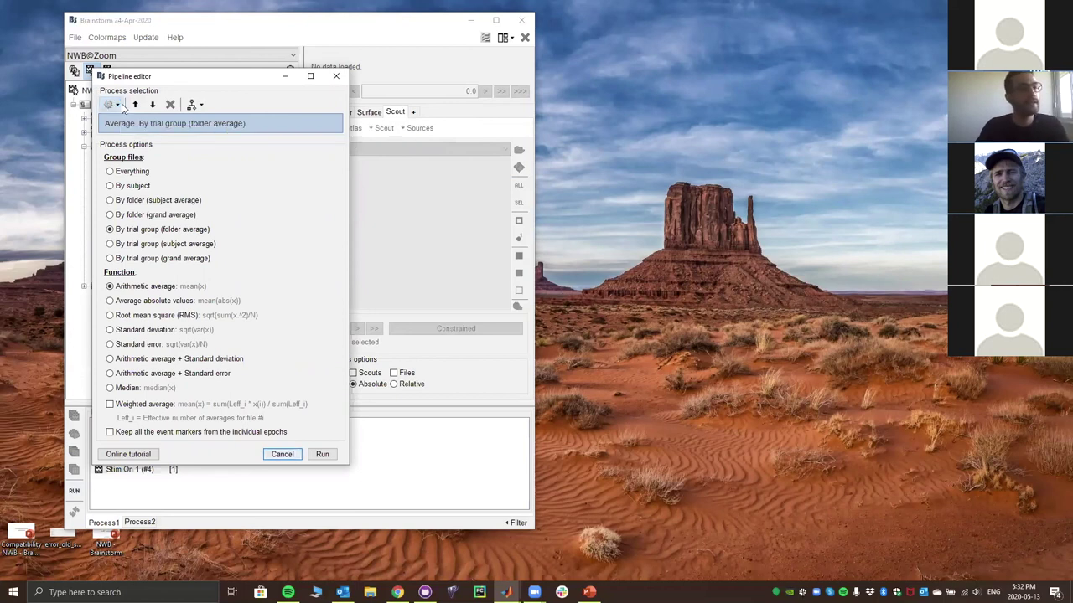
# Add the Time-frequency (Morlet wavelets) process to the pipeline after the average
pyautogui.click(112, 104)
pyautogui.moveTo(151, 264)
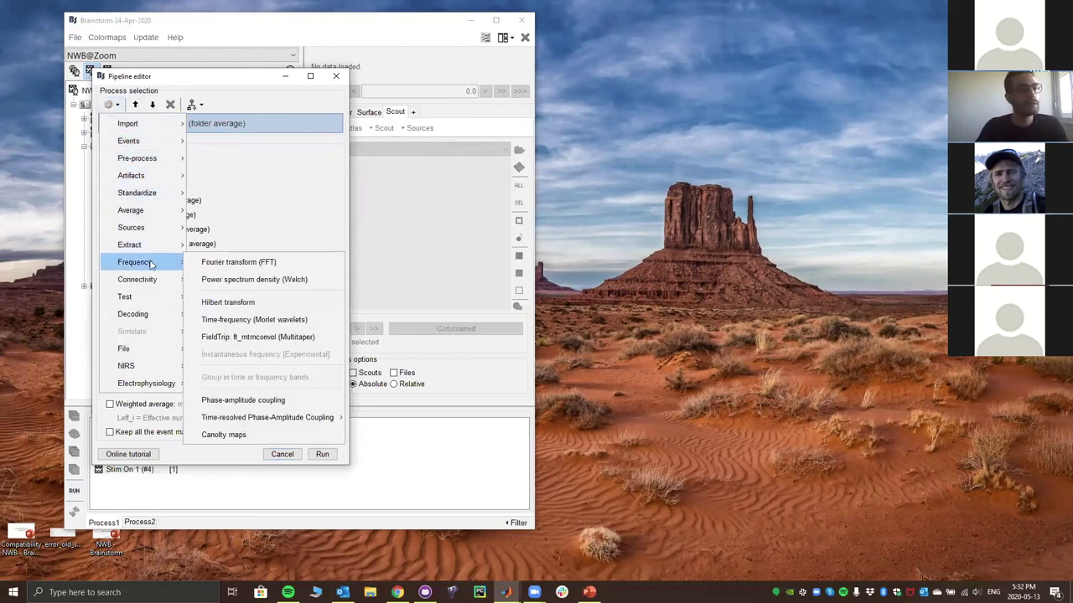
pyautogui.click(262, 322)
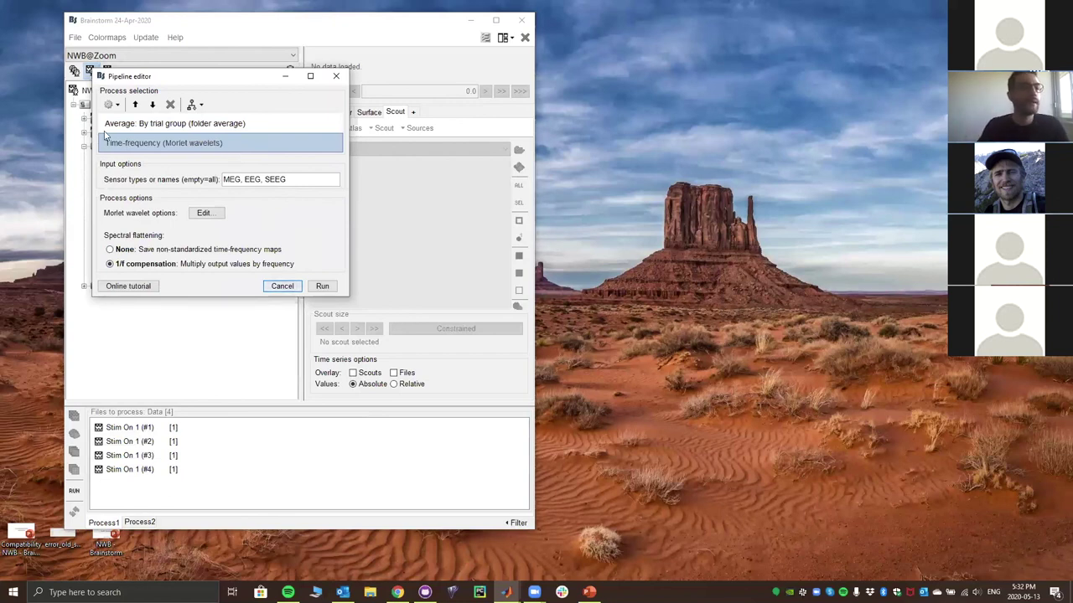
# Add a Baseline normalization process with Z-score transformation to the pipeline after the time-frequency process
pyautogui.click(110, 105)
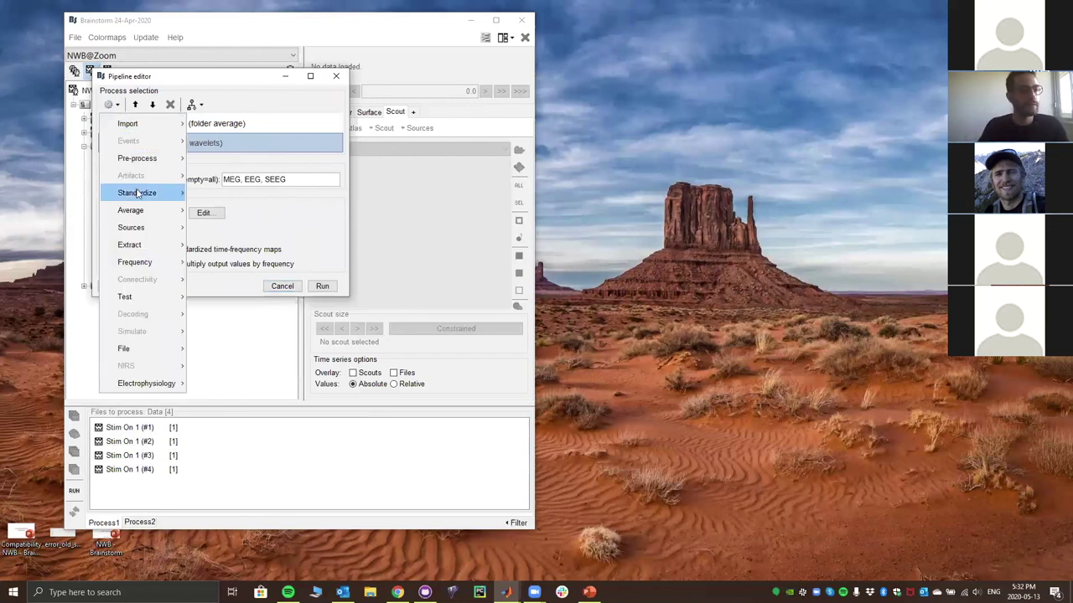
pyautogui.moveTo(160, 197)
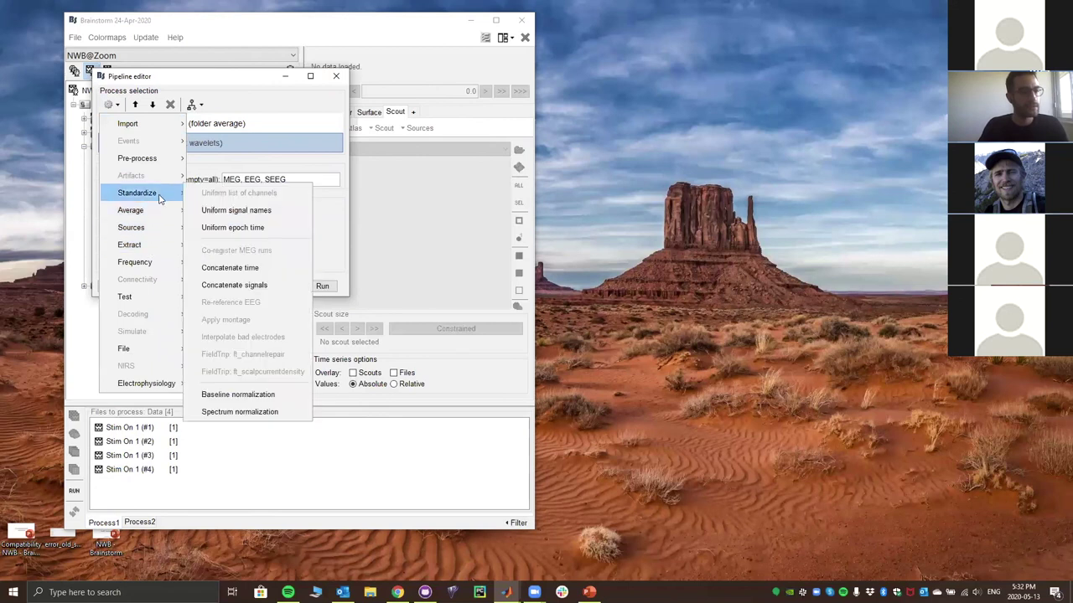
pyautogui.click(243, 396)
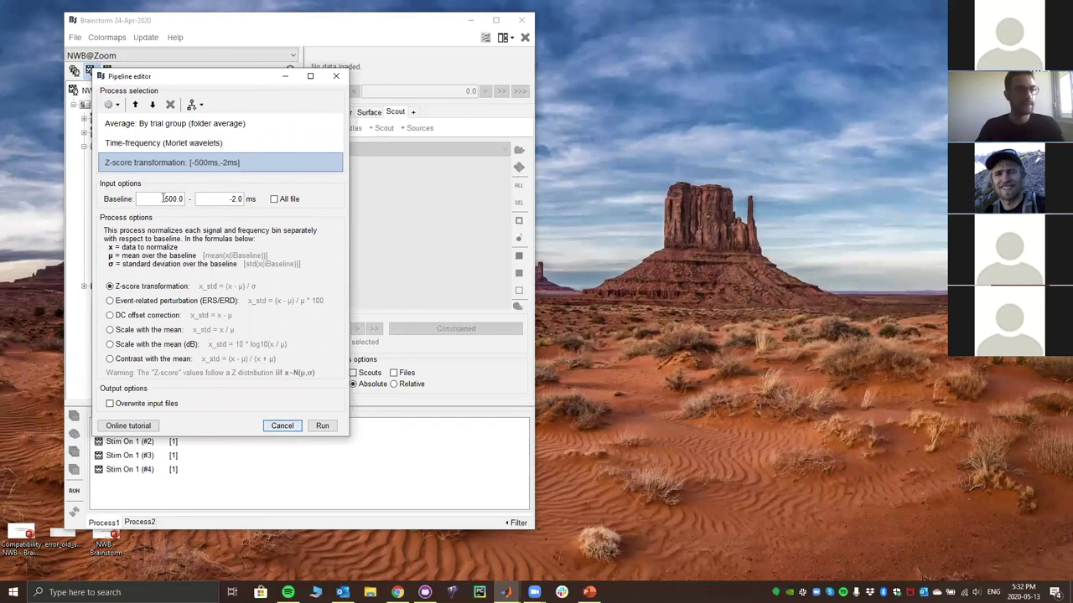
# Review the options of the Average, Time-frequency and Z-score processes in the pipeline
pyautogui.click(216, 124)
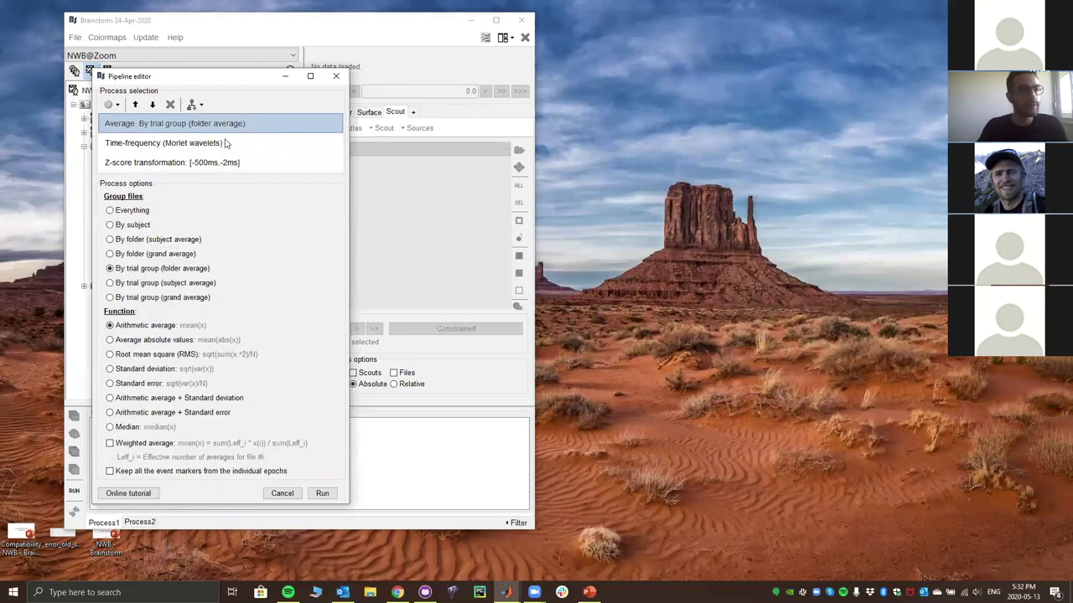
pyautogui.click(225, 143)
pyautogui.click(224, 162)
pyautogui.click(247, 126)
pyautogui.click(231, 143)
pyautogui.click(247, 162)
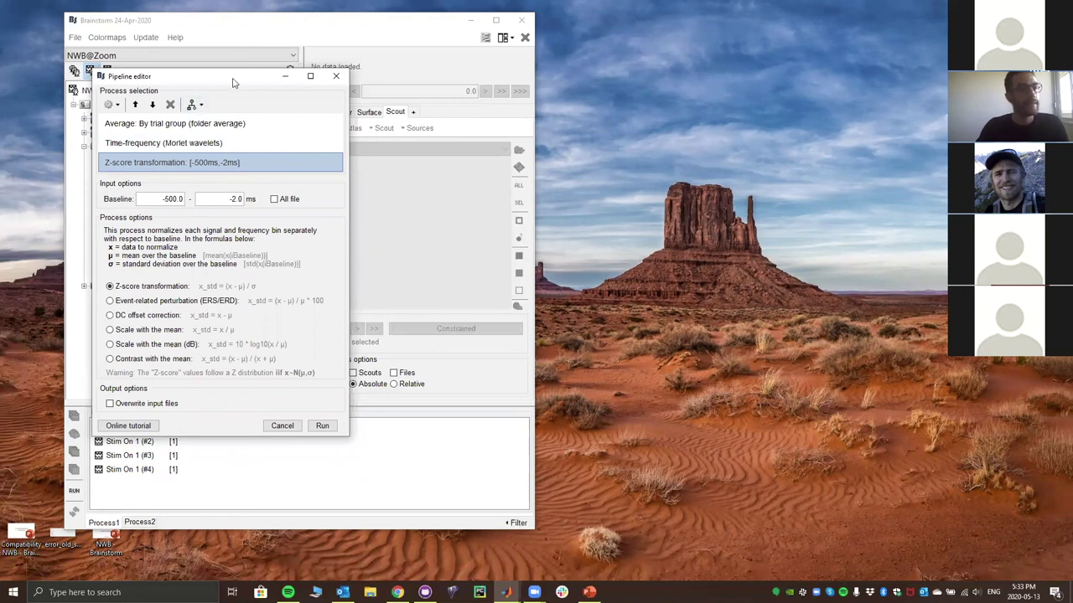
# Try to generate a .m script from the three-process pipeline
pyautogui.moveTo(280, 76); pyautogui.dragTo(325, 55)
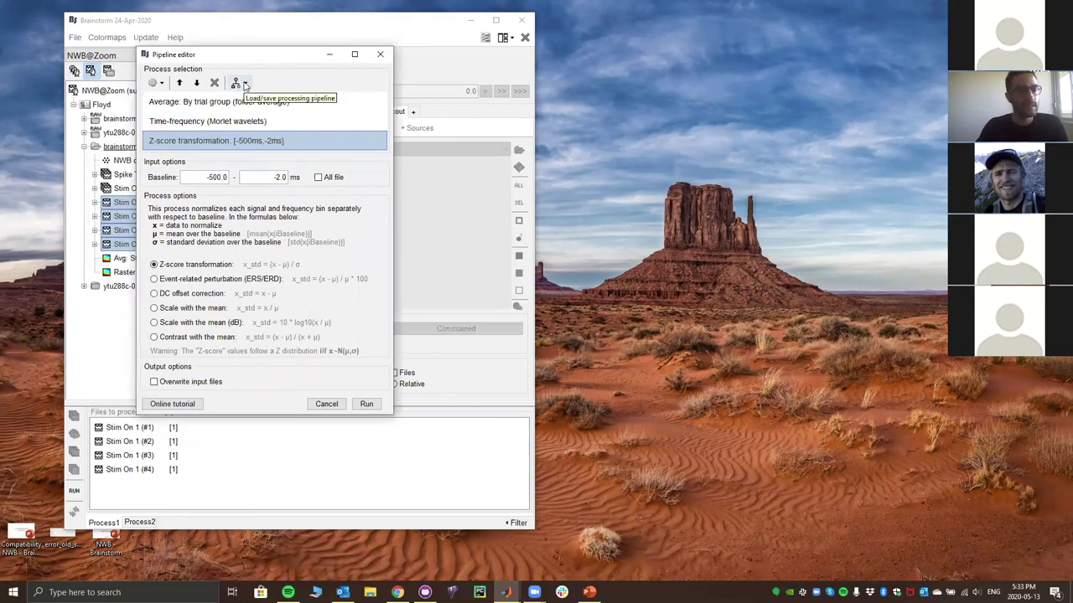
pyautogui.click(245, 84)
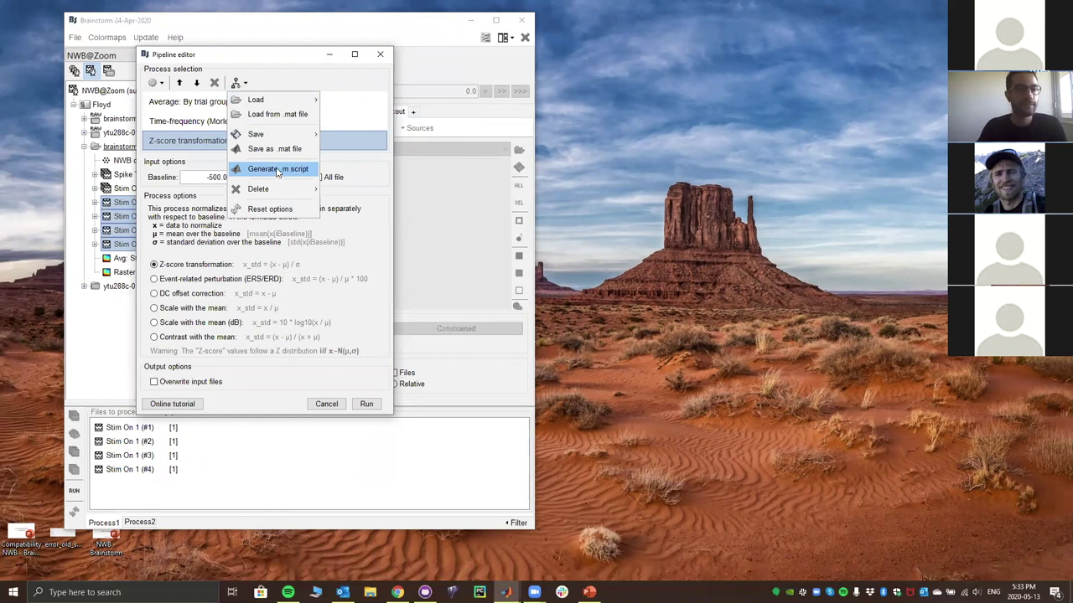
pyautogui.click(277, 170)
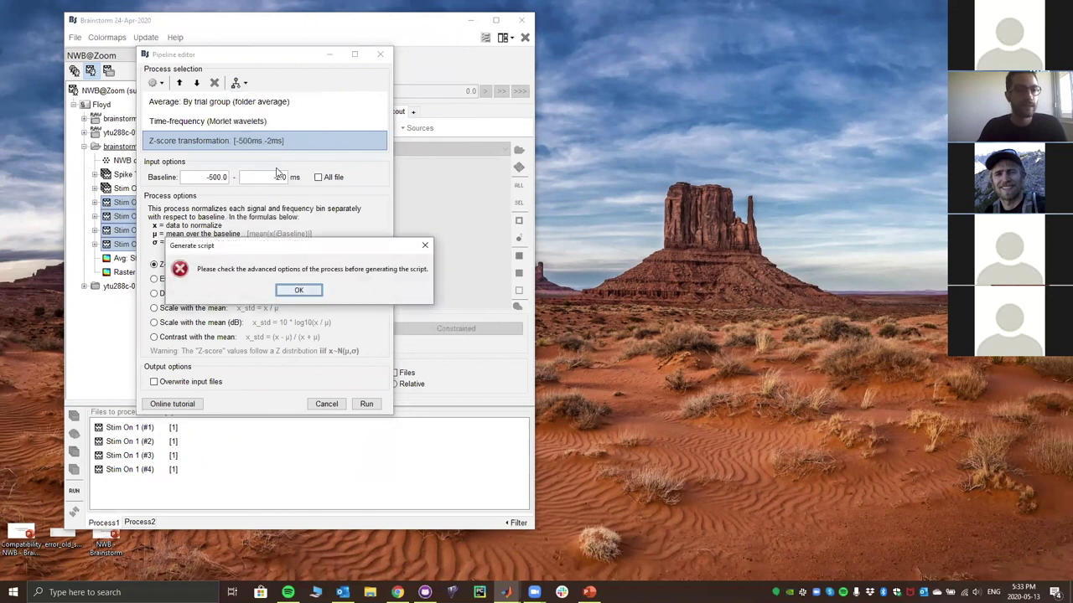
pyautogui.click(306, 289)
pyautogui.click(244, 84)
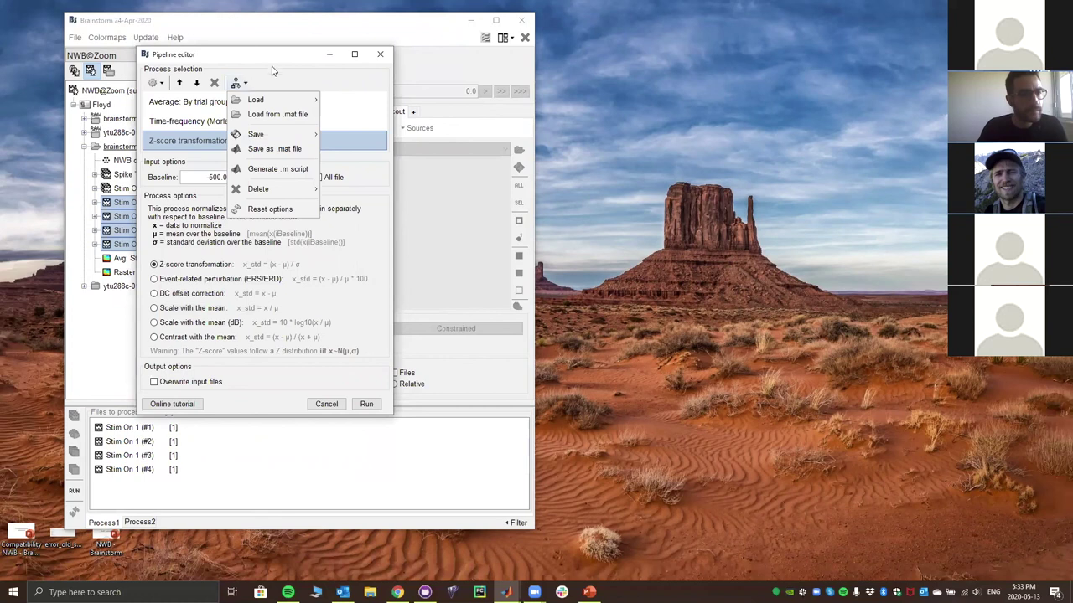
pyautogui.click(272, 71)
# Set the time-frequency spectral flattening to None and try again to generate the .m script
pyautogui.moveTo(275, 56); pyautogui.dragTo(248, 64)
pyautogui.click(224, 128)
pyautogui.click(252, 111)
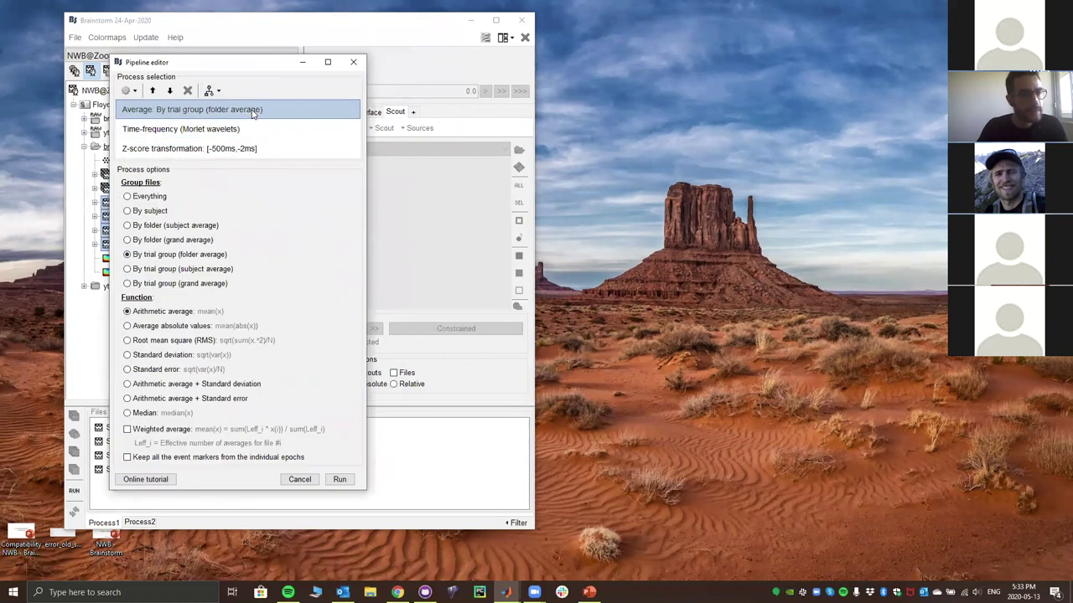
pyautogui.click(239, 128)
pyautogui.click(136, 255)
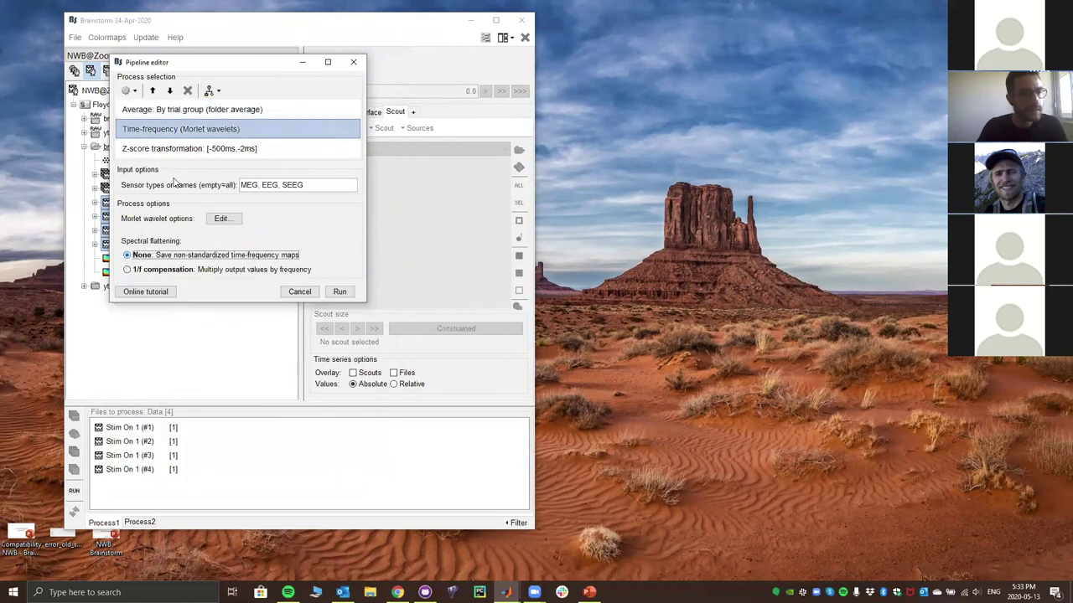
pyautogui.click(219, 90)
pyautogui.click(247, 176)
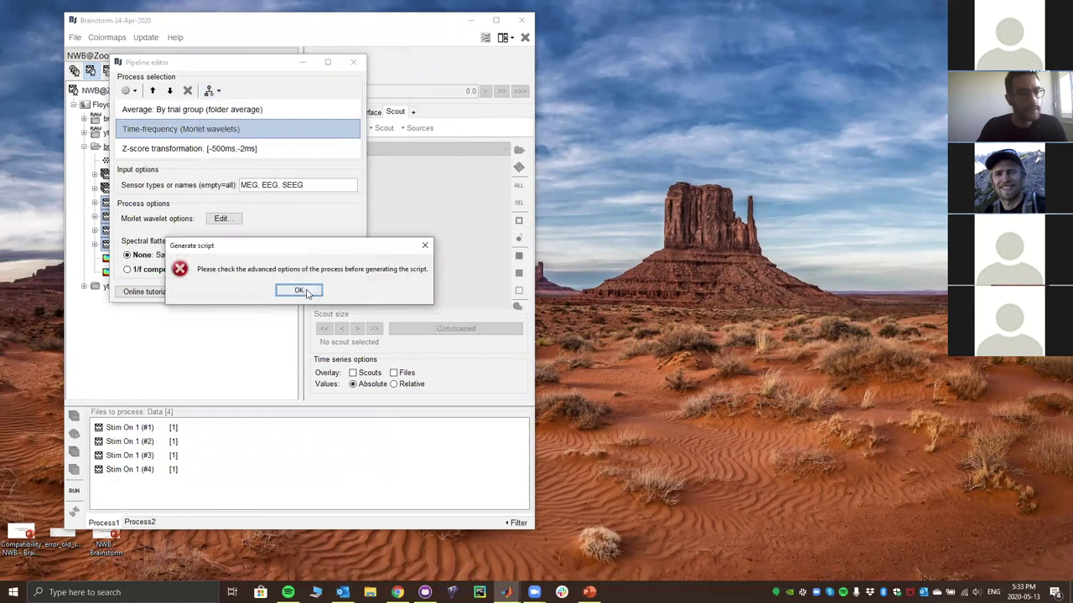
pyautogui.click(300, 290)
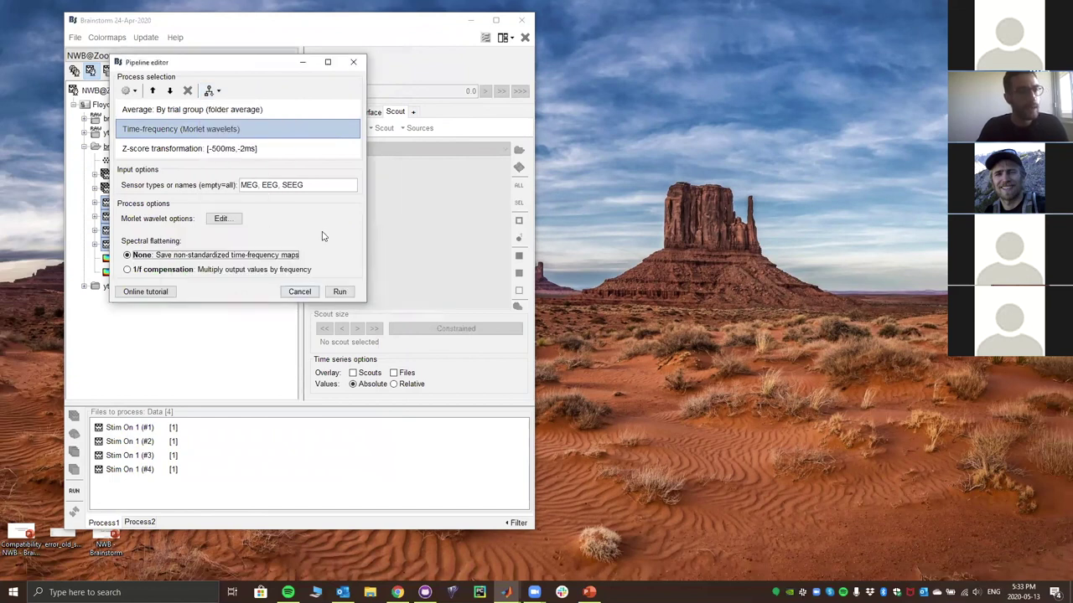
# Review the pipeline's load, save and script-generation options and close the pipeline editor without running it
pyautogui.click(219, 109)
pyautogui.click(217, 92)
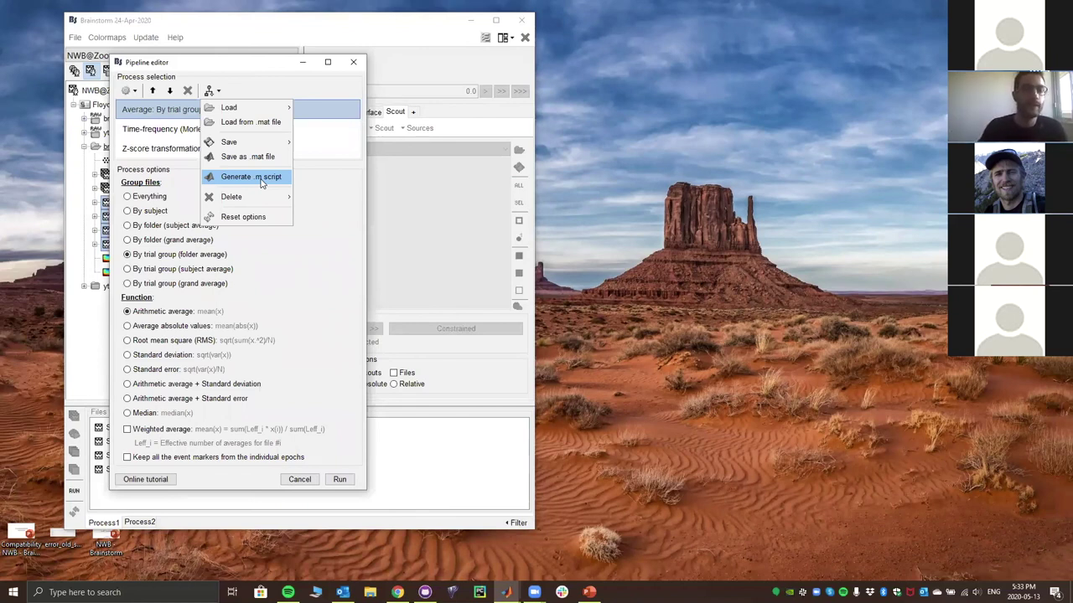
pyautogui.click(263, 70)
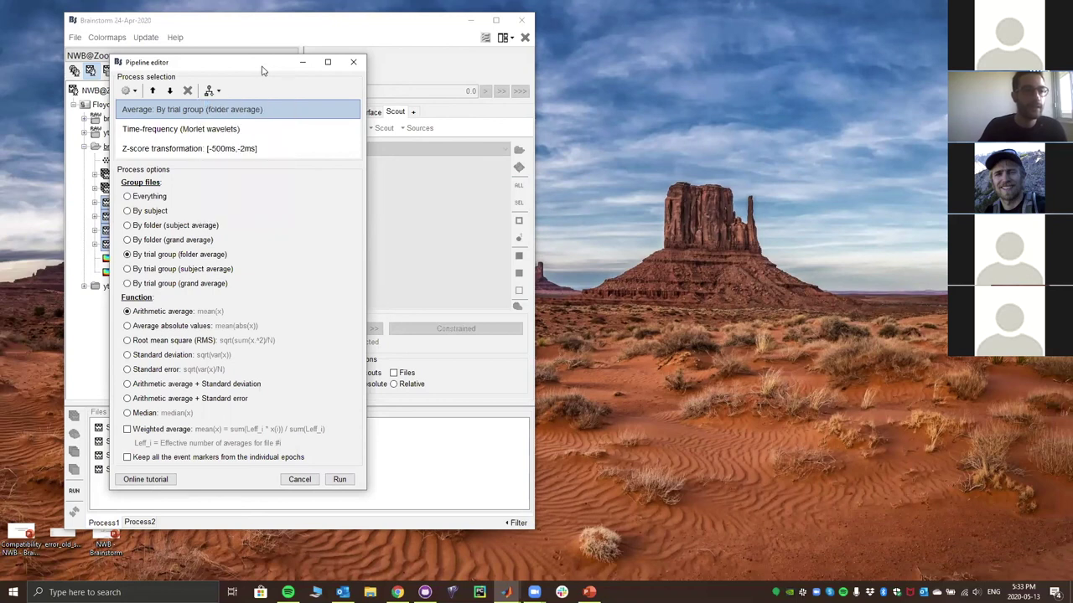
pyautogui.moveTo(272, 68); pyautogui.dragTo(196, 81)
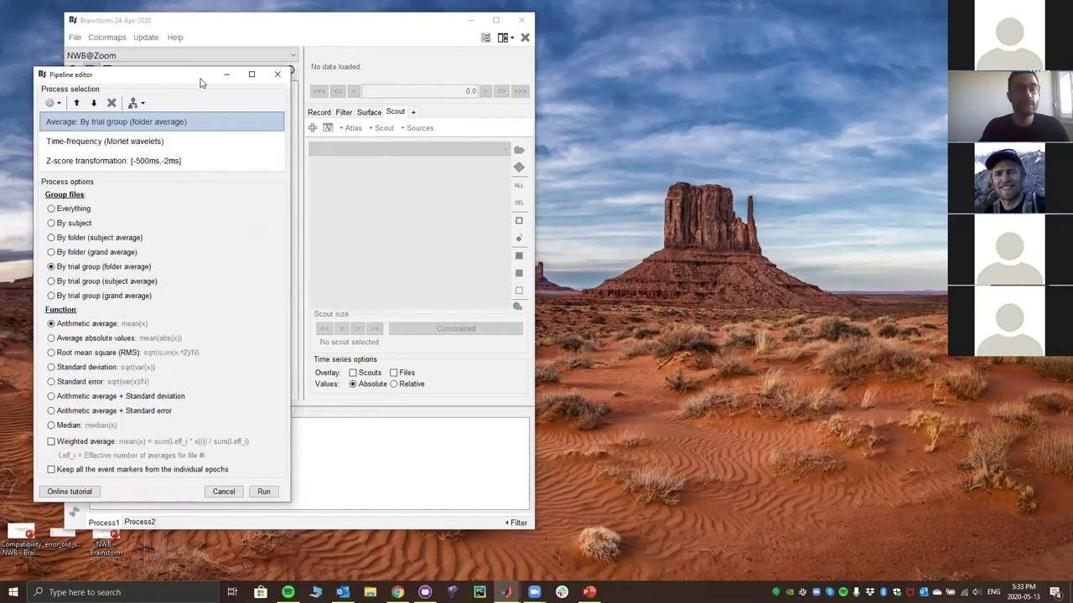
pyautogui.moveTo(198, 79); pyautogui.dragTo(181, 58)
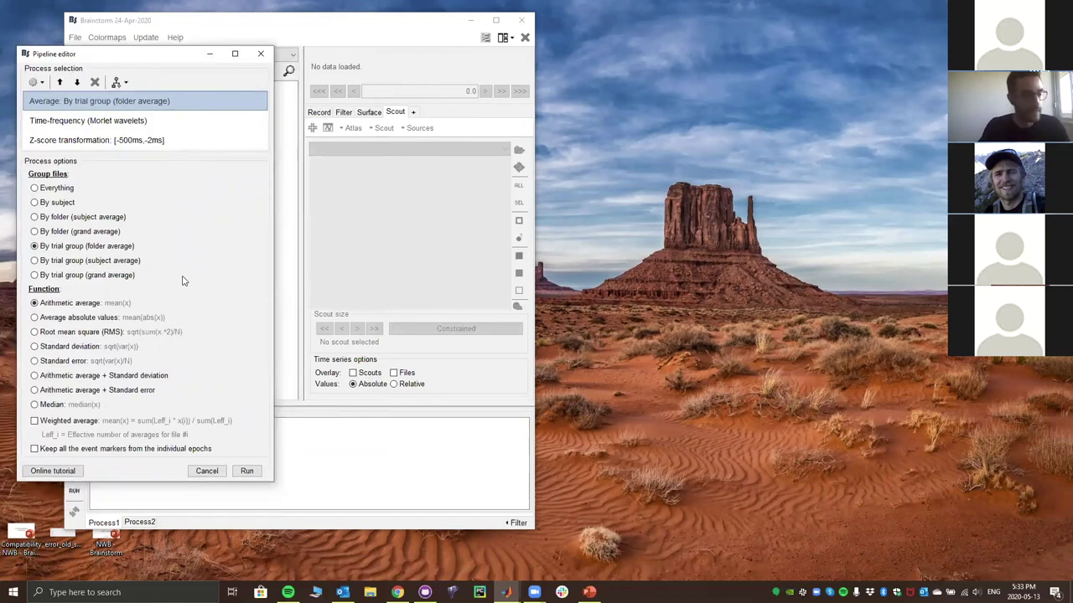
pyautogui.click(215, 472)
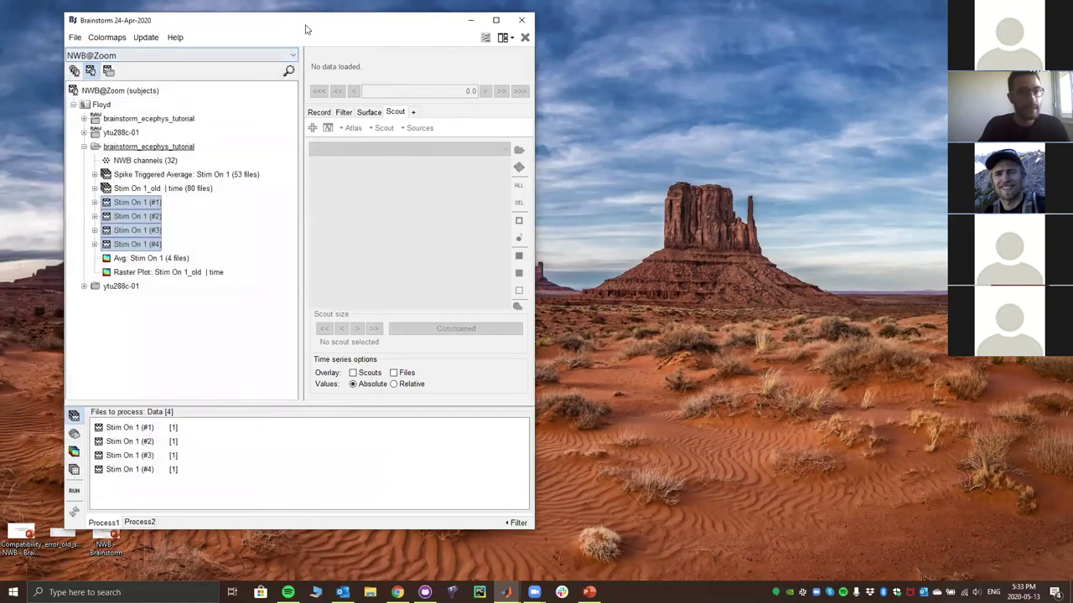
# Minimize Brainstorm, open the Compatibility NWB - Brainstorm presentation in PowerPoint and preview its Electrophysiological signals slide
pyautogui.click(474, 27)
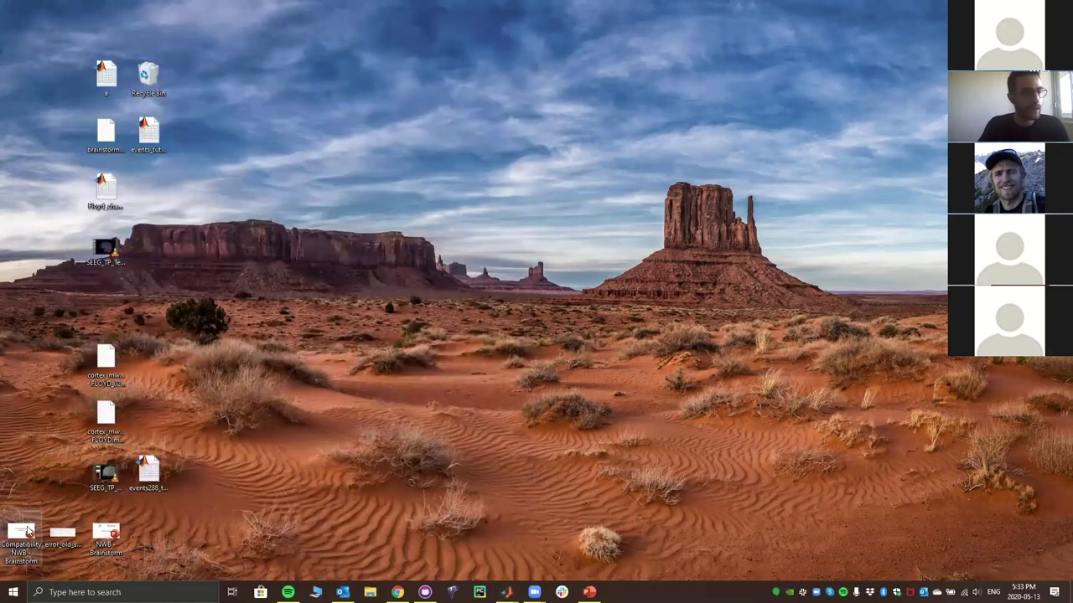
pyautogui.doubleClick(28, 533)
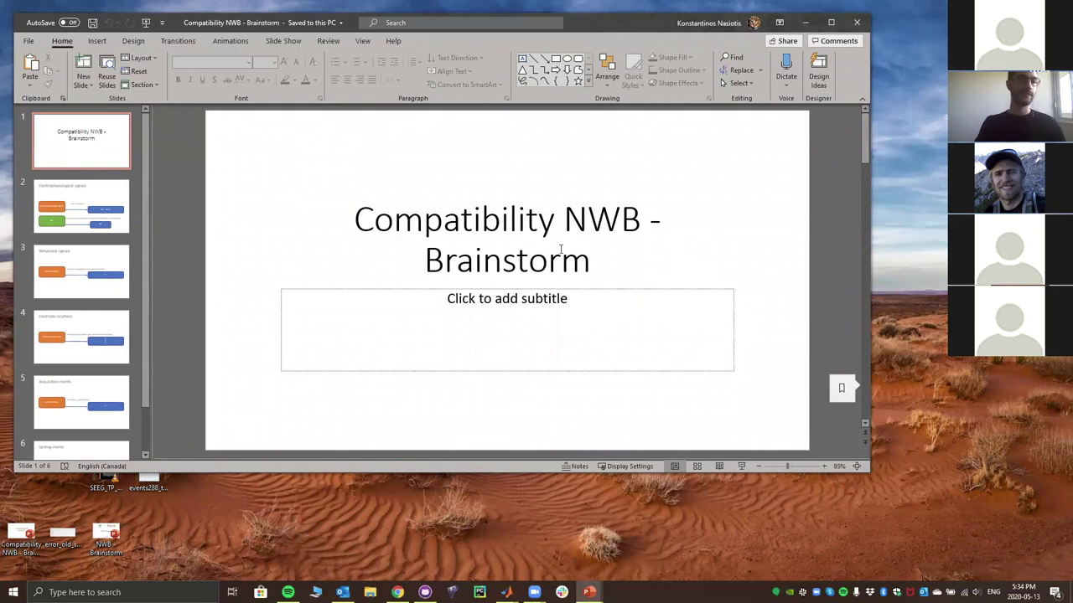
pyautogui.click(76, 207)
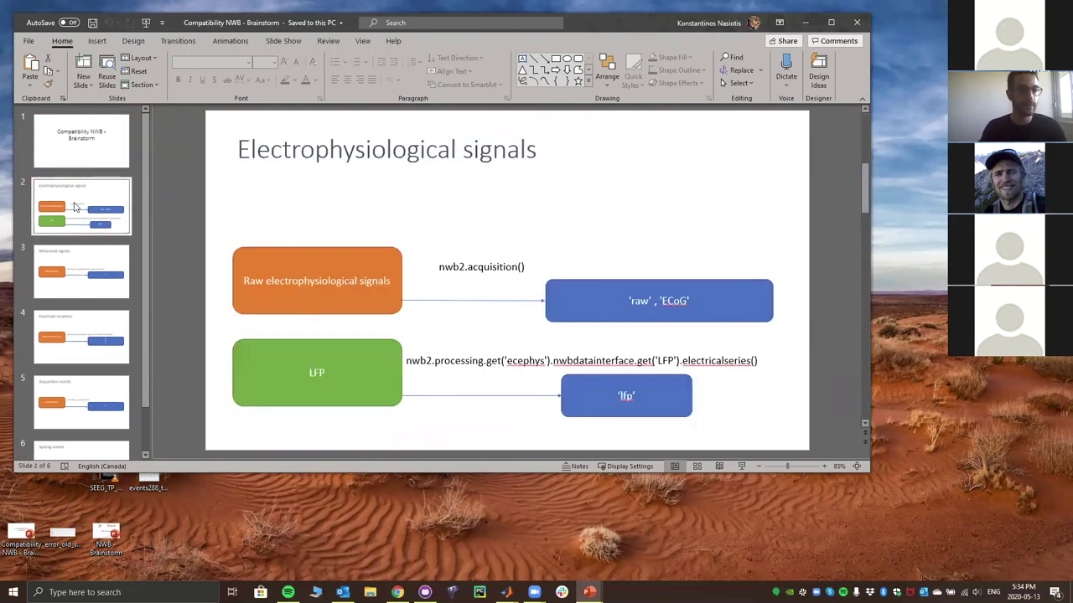
pyautogui.click(96, 137)
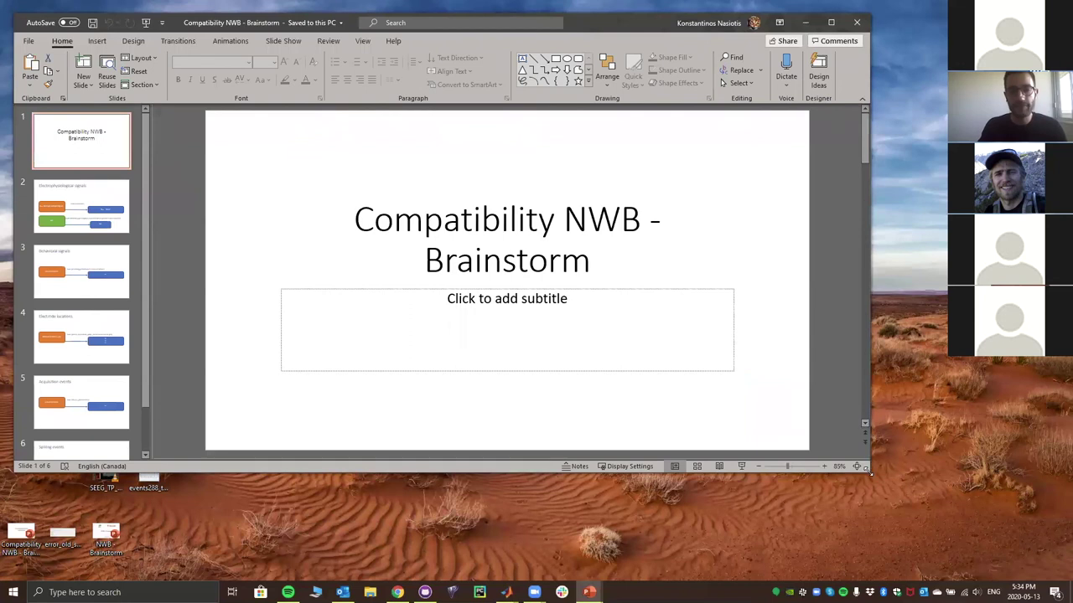
# Enlarge the presentation window and examine the nwb2.acquisition() mapping for raw signals on the Electrophysiological signals slide
pyautogui.moveTo(869, 472); pyautogui.dragTo(974, 559)
pyautogui.click(109, 226)
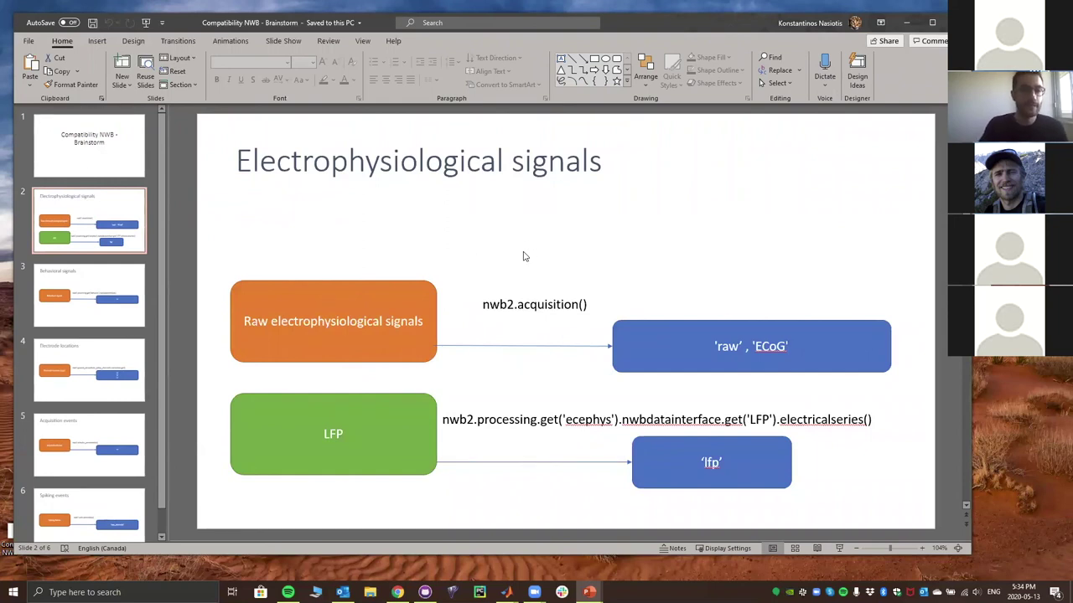
pyautogui.moveTo(485, 304); pyautogui.dragTo(578, 304)
pyautogui.click(577, 306)
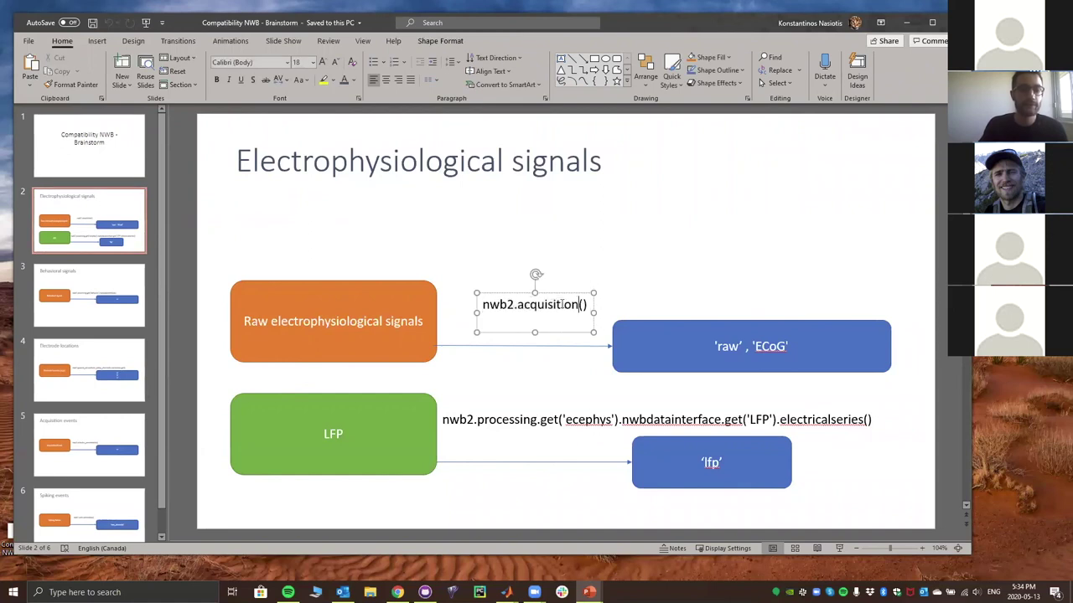
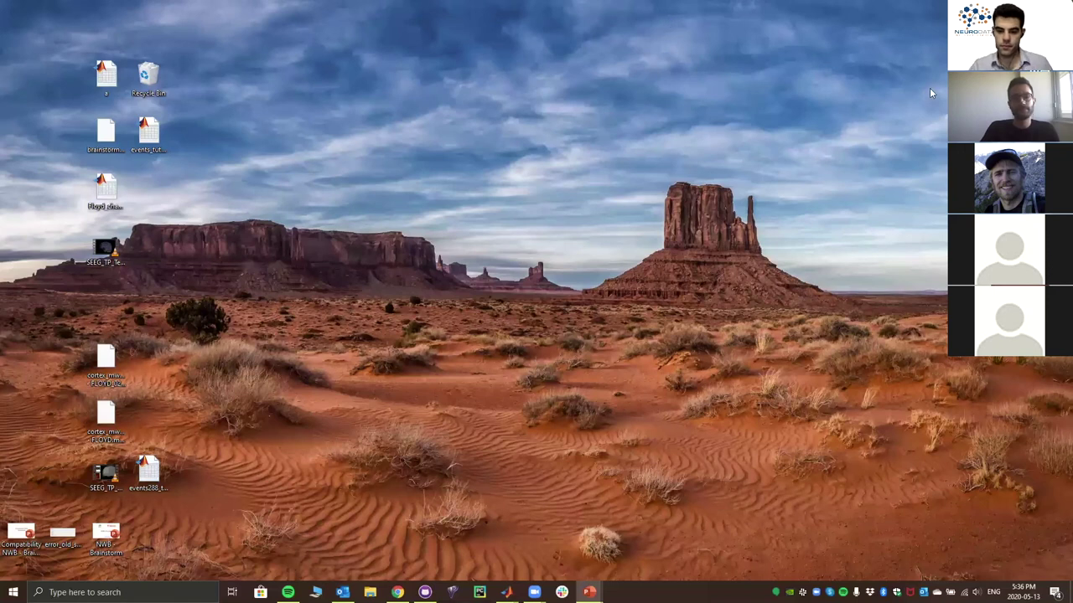
pyautogui.moveTo(534, 593)
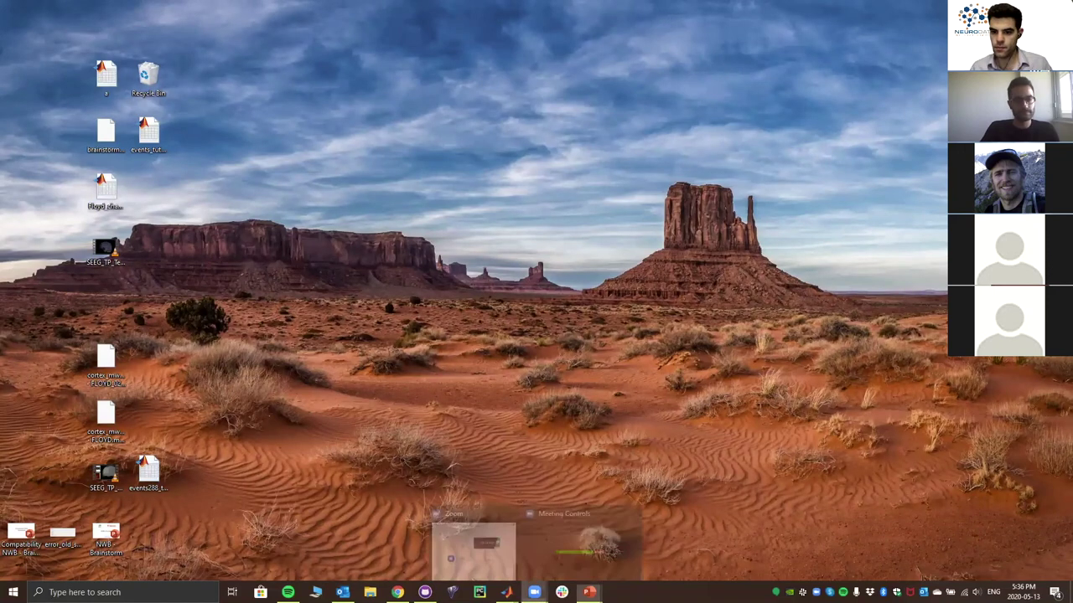
pyautogui.click(484, 529)
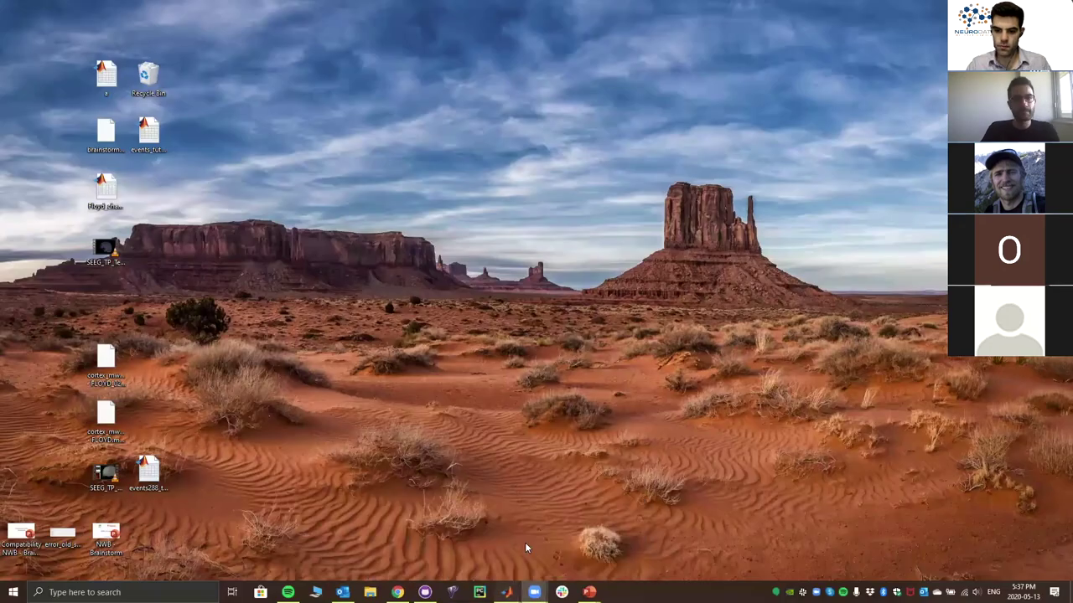
# Switch back to Brainstorm and examine the file export and import options of trial Stim On 1 (#1)
pyautogui.moveTo(506, 591)
pyautogui.click(612, 546)
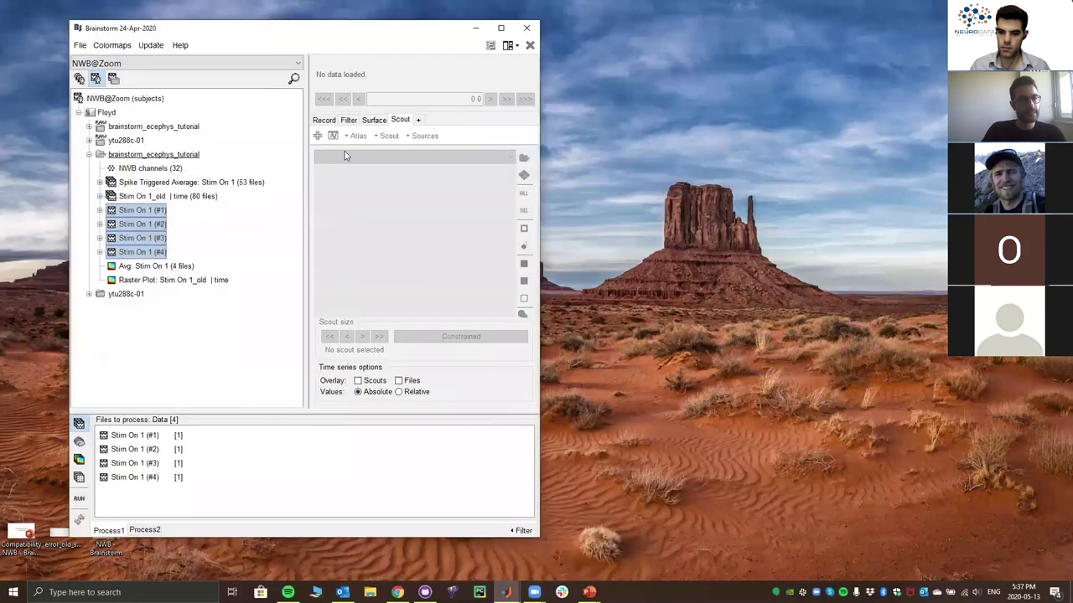
pyautogui.click(165, 211)
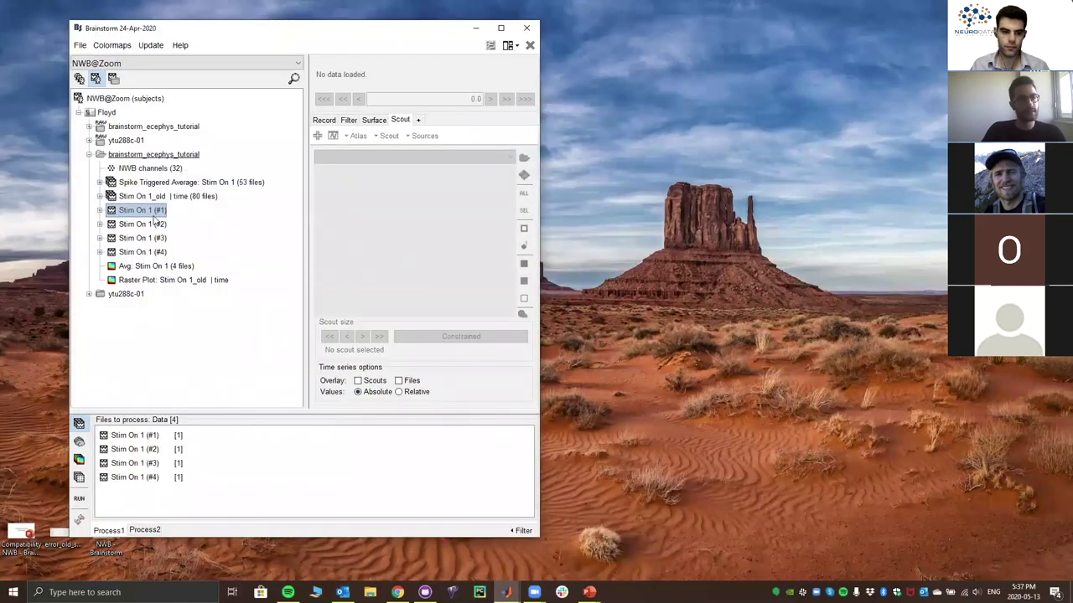
pyautogui.rightClick(127, 212)
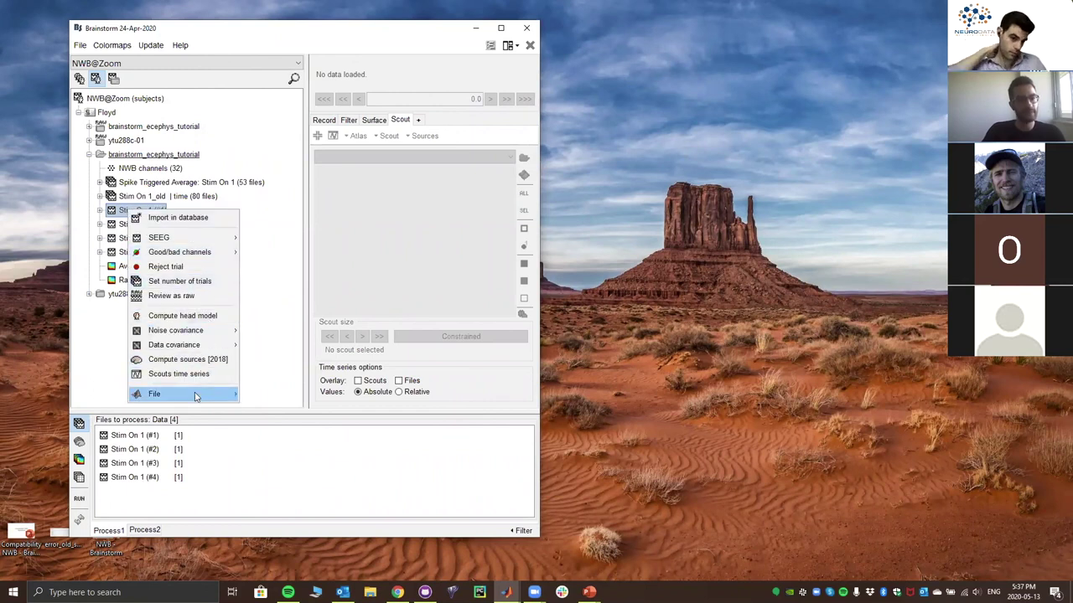
pyautogui.moveTo(197, 396)
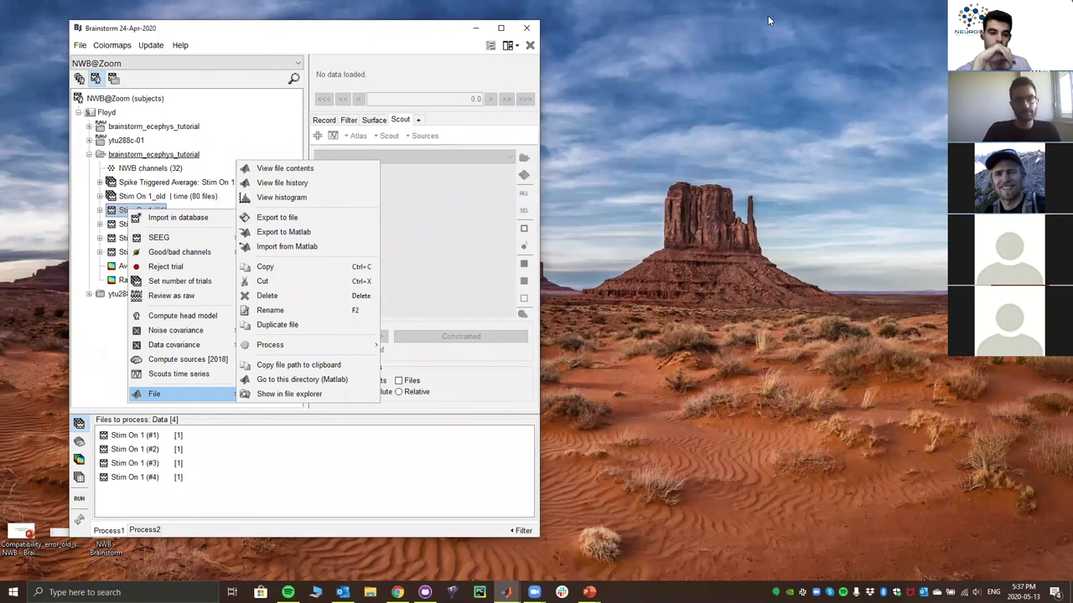
pyautogui.press('Escape')
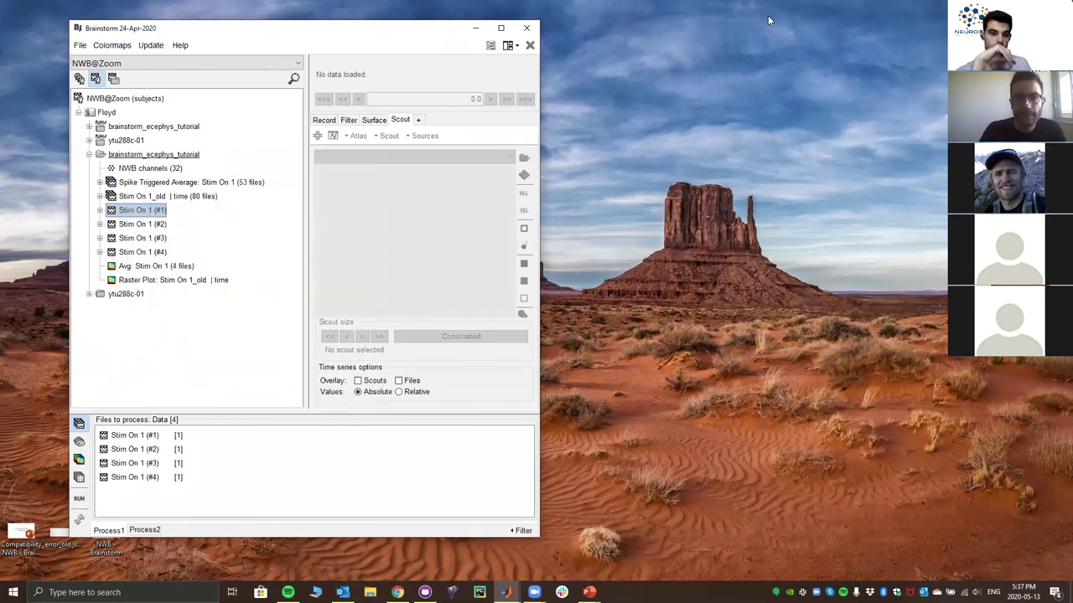
pyautogui.click(768, 18)
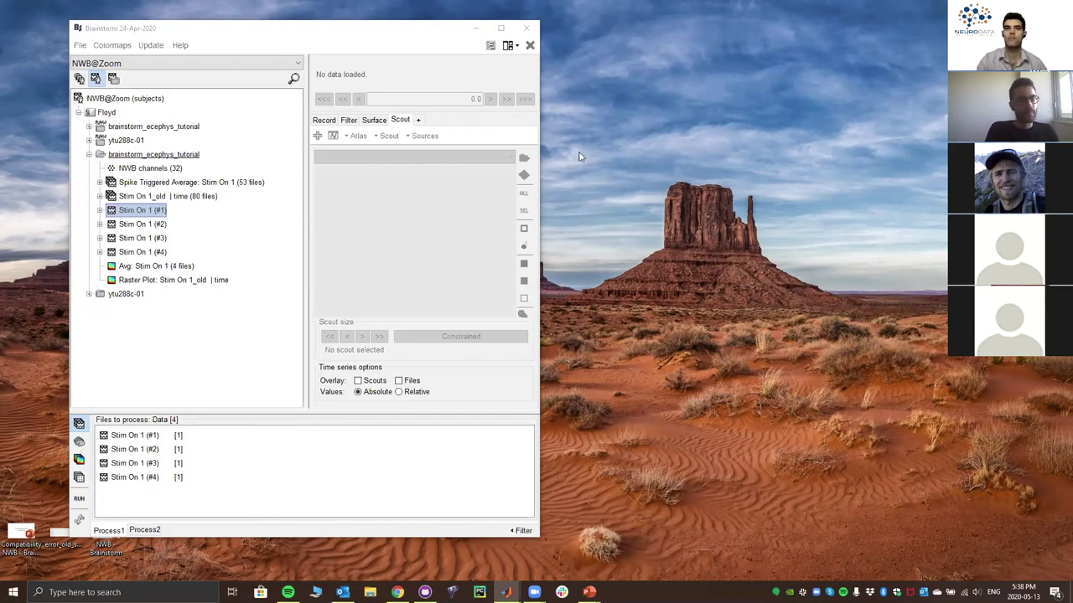
# Show the protocol's anatomy view, examine the folder formats available for importing the subject's anatomy folder, and cancel the import
pyautogui.click(79, 77)
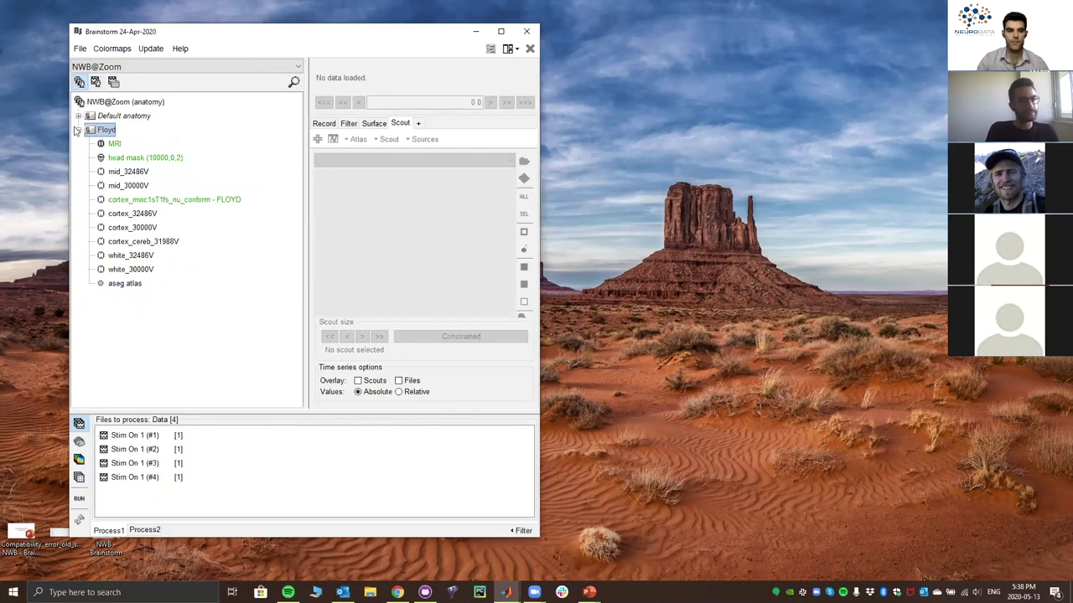
pyautogui.rightClick(105, 132)
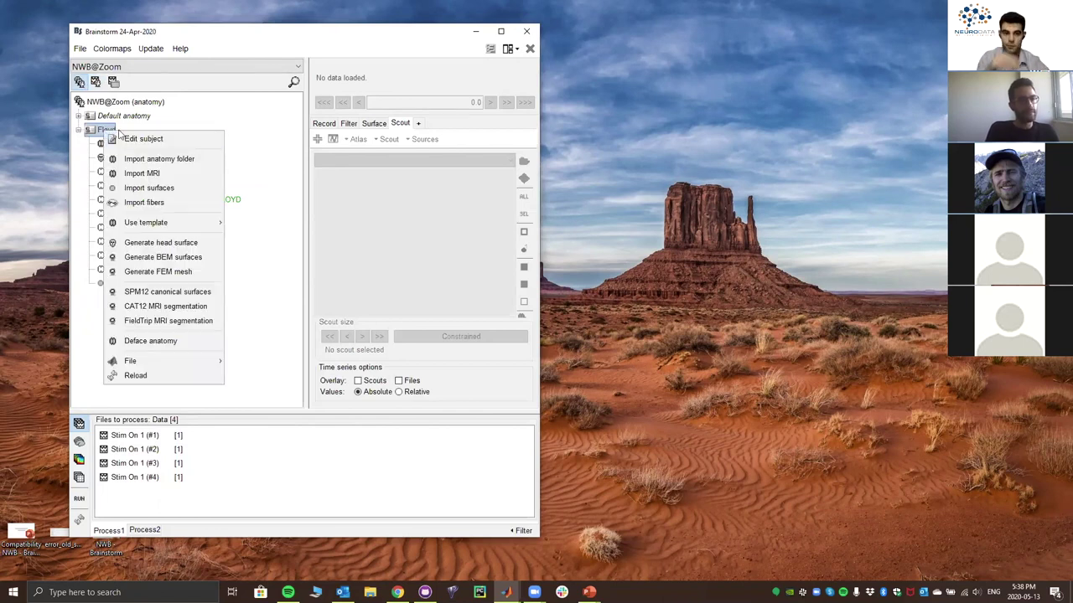
pyautogui.click(175, 159)
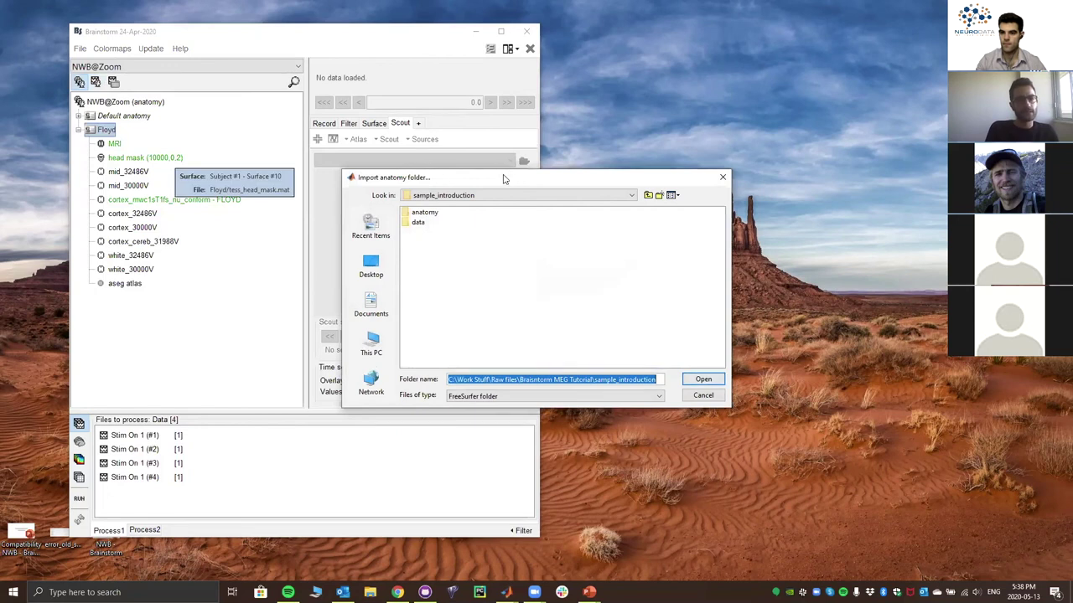
pyautogui.moveTo(504, 182); pyautogui.dragTo(426, 57)
pyautogui.click(582, 274)
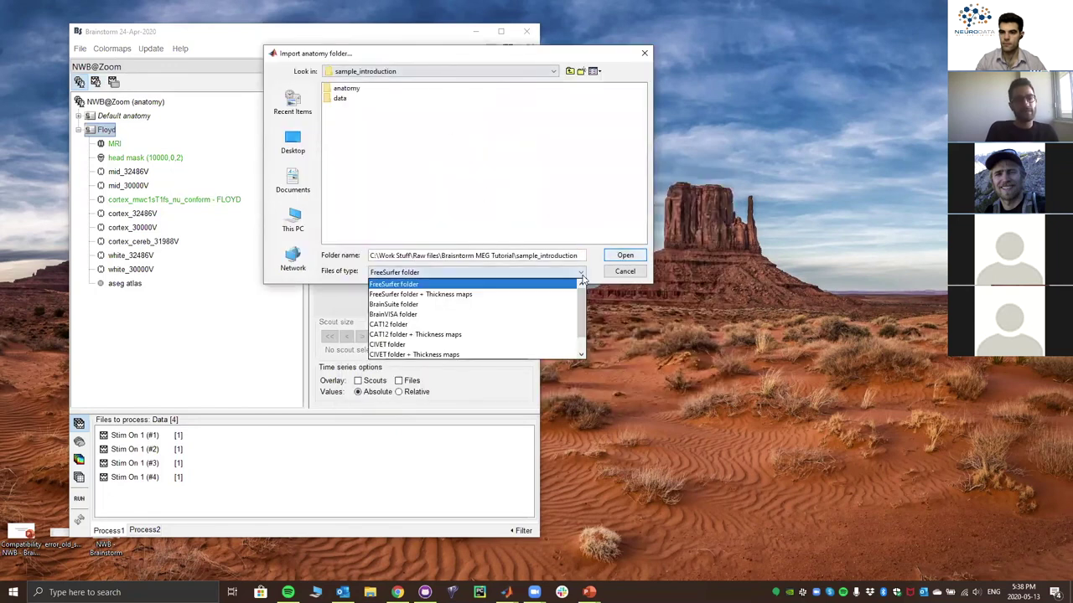
pyautogui.moveTo(582, 295)
pyautogui.mouseDown()
pyautogui.moveTo(583, 316)
pyautogui.moveTo(578, 295)
pyautogui.mouseUp()
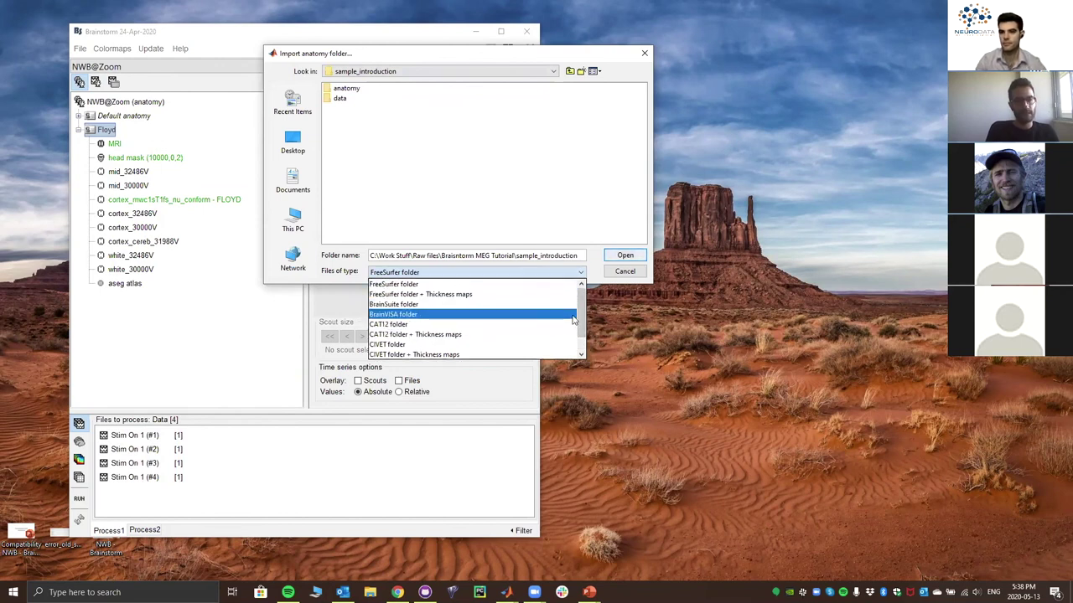
pyautogui.moveTo(581, 312); pyautogui.dragTo(582, 329)
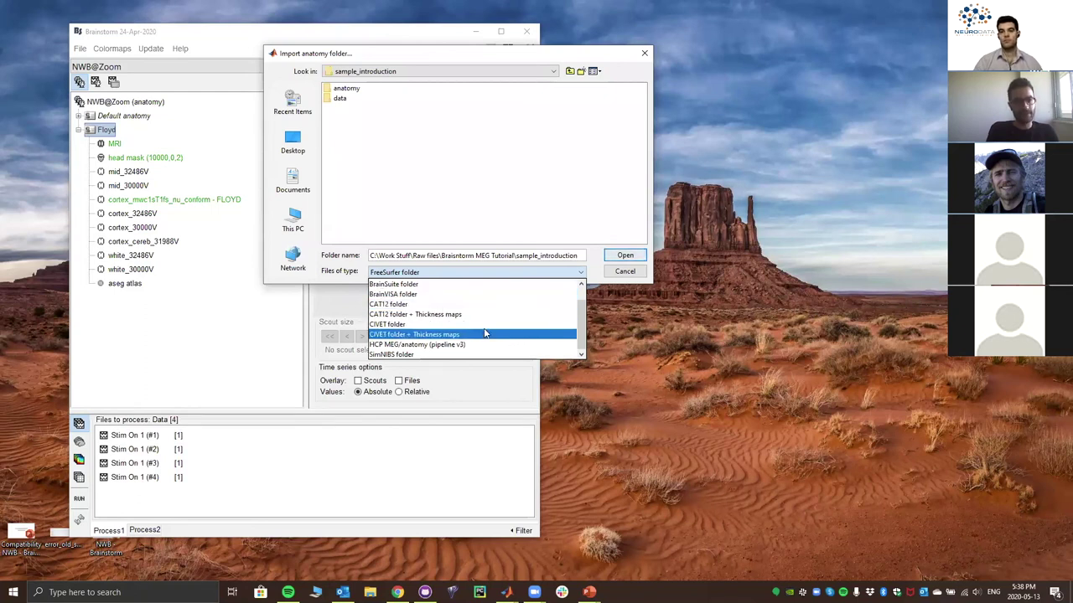
pyautogui.click(624, 271)
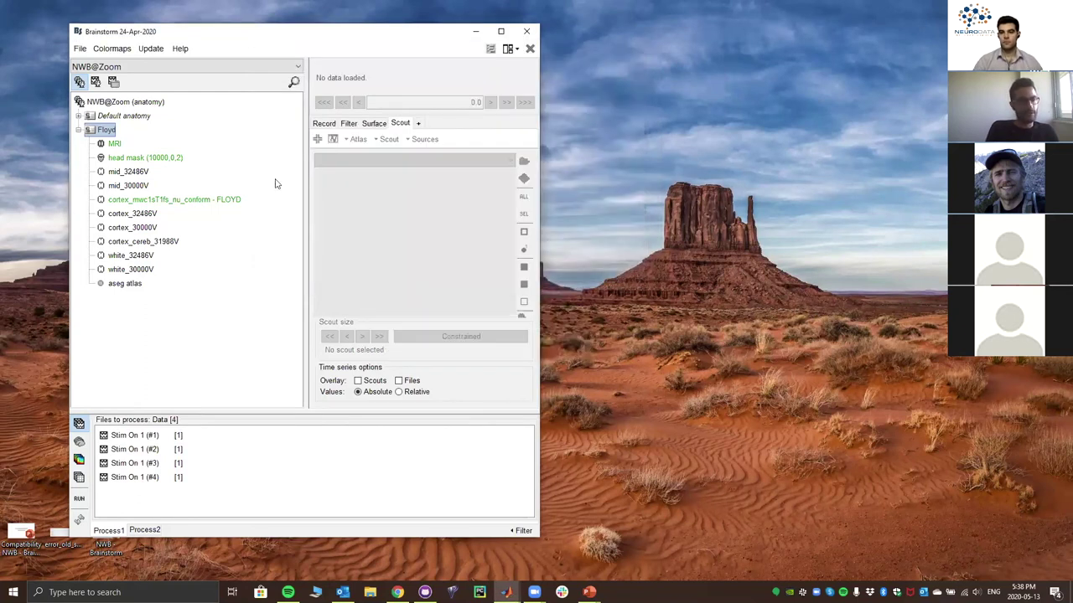
# Open the surface import for the subject and examine the list of supported surface file types
pyautogui.rightClick(104, 134)
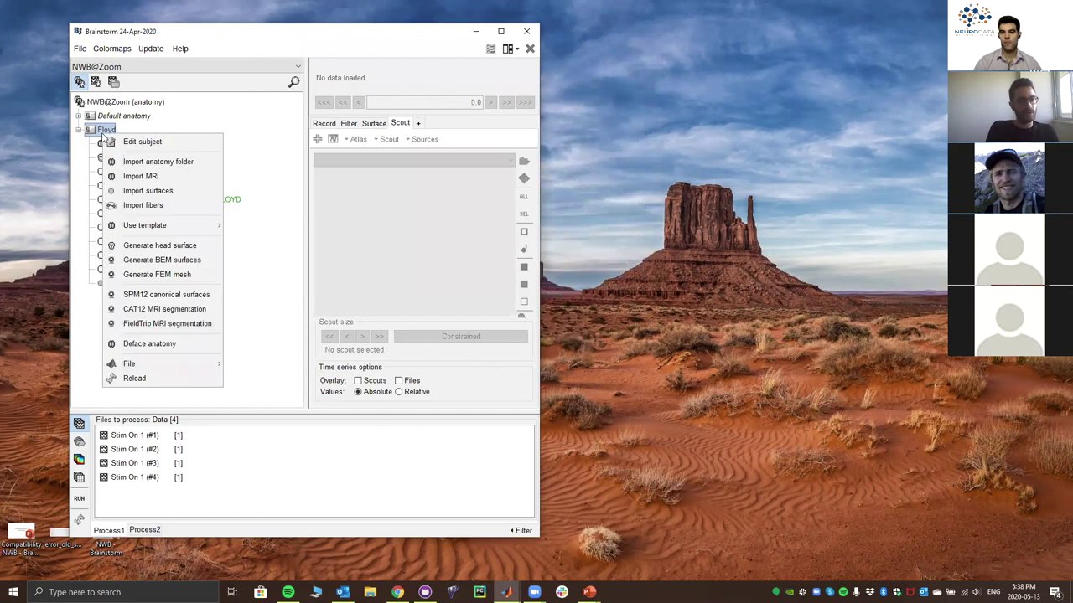
pyautogui.click(158, 191)
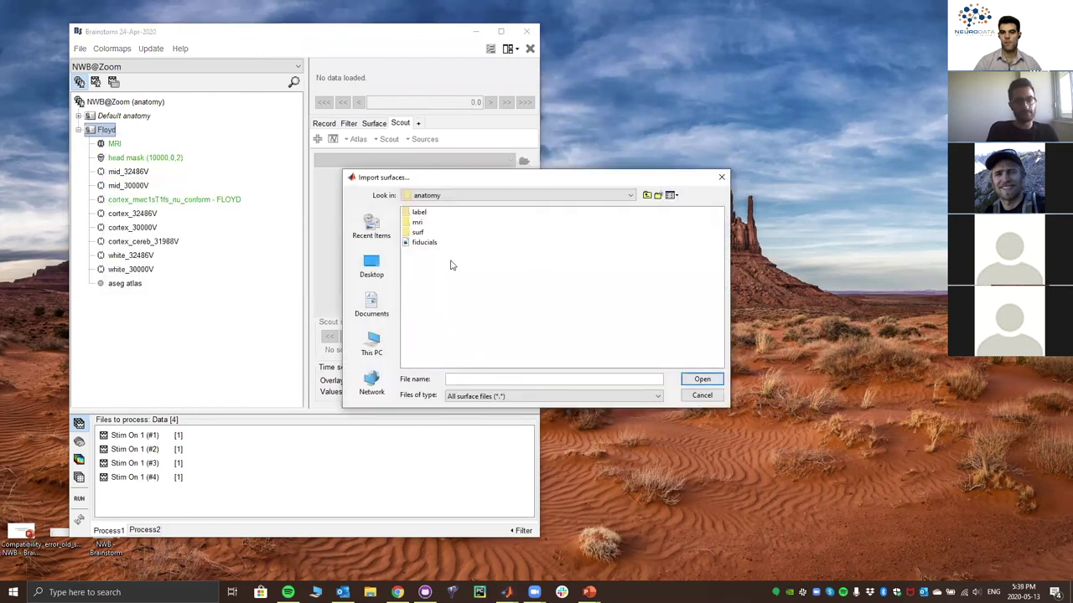
pyautogui.click(620, 396)
pyautogui.scroll(4, 645, 423)
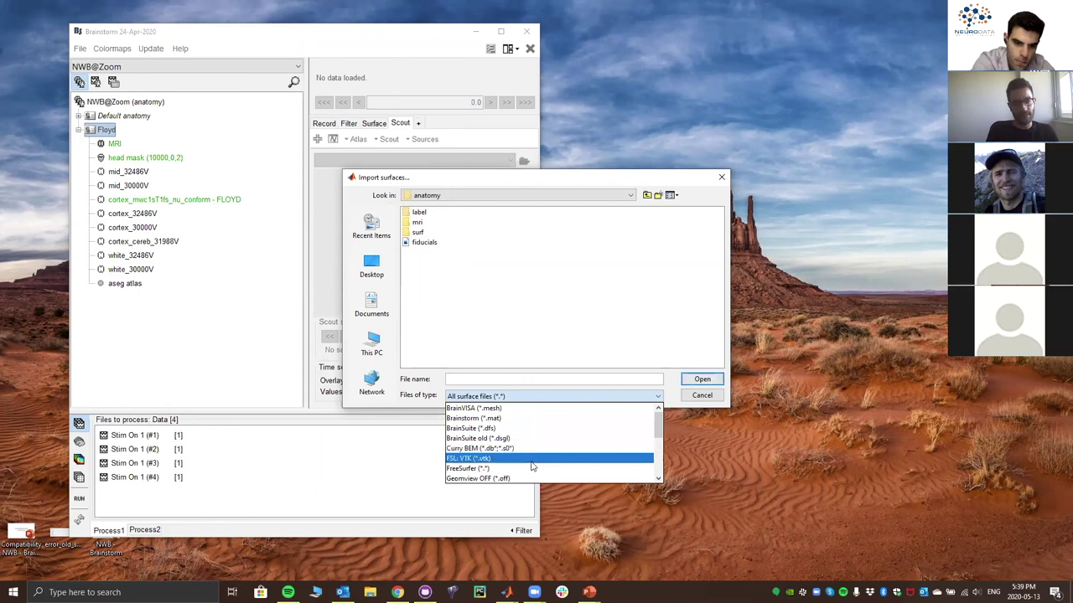
pyautogui.moveTo(657, 437); pyautogui.dragTo(657, 452)
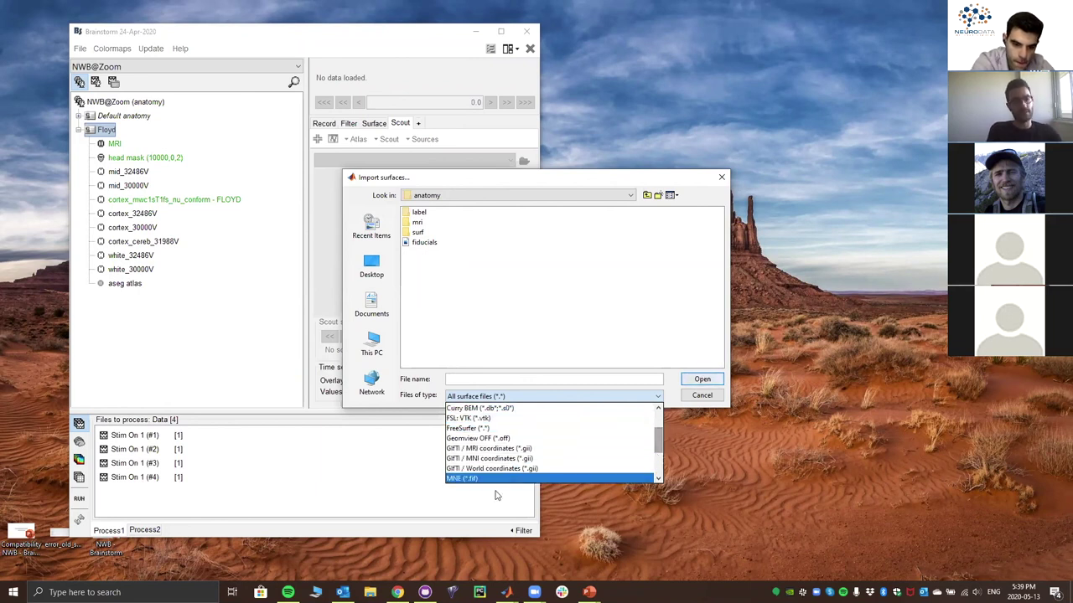
# Switch to Chrome, review Supported file formats on the Brainstorm website's Introduction page, and return to Brainstorm to cancel the surface import
pyautogui.click(398, 593)
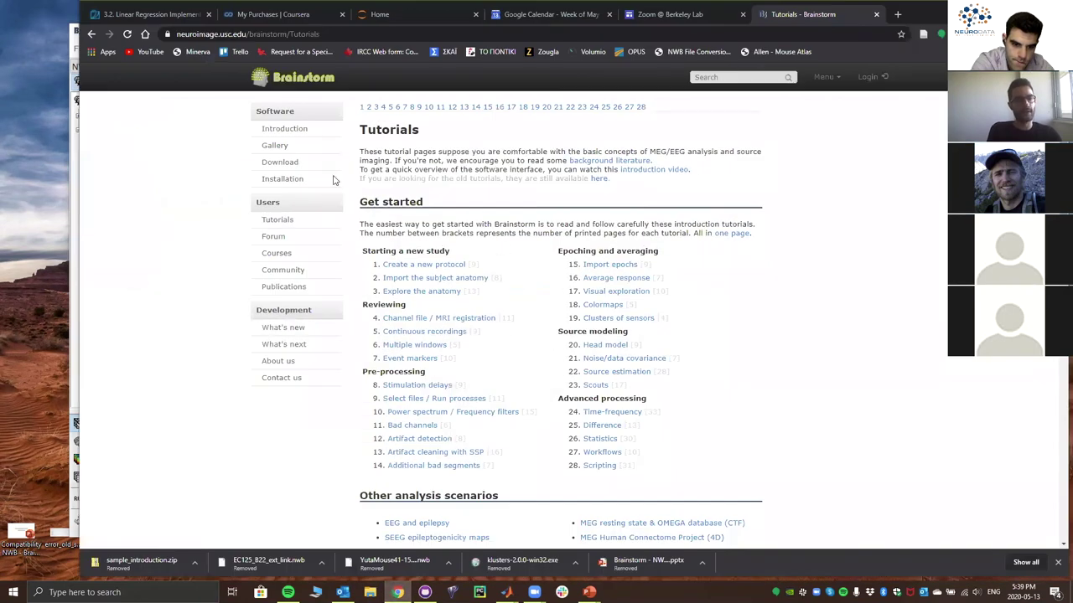
pyautogui.click(286, 79)
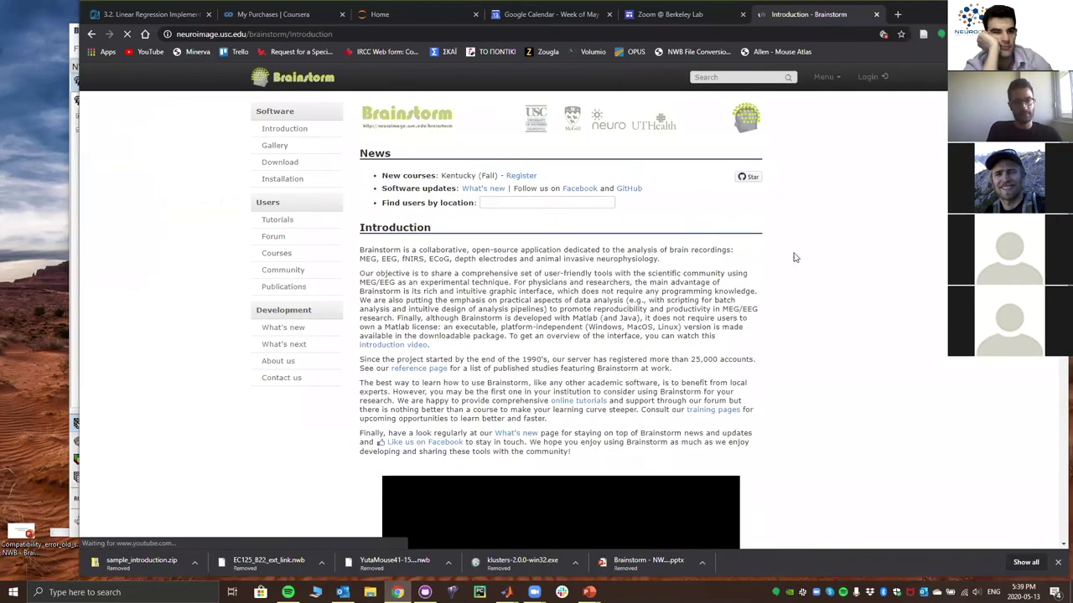
pyautogui.scroll(-3, 868, 284)
pyautogui.scroll(-15, 869, 284)
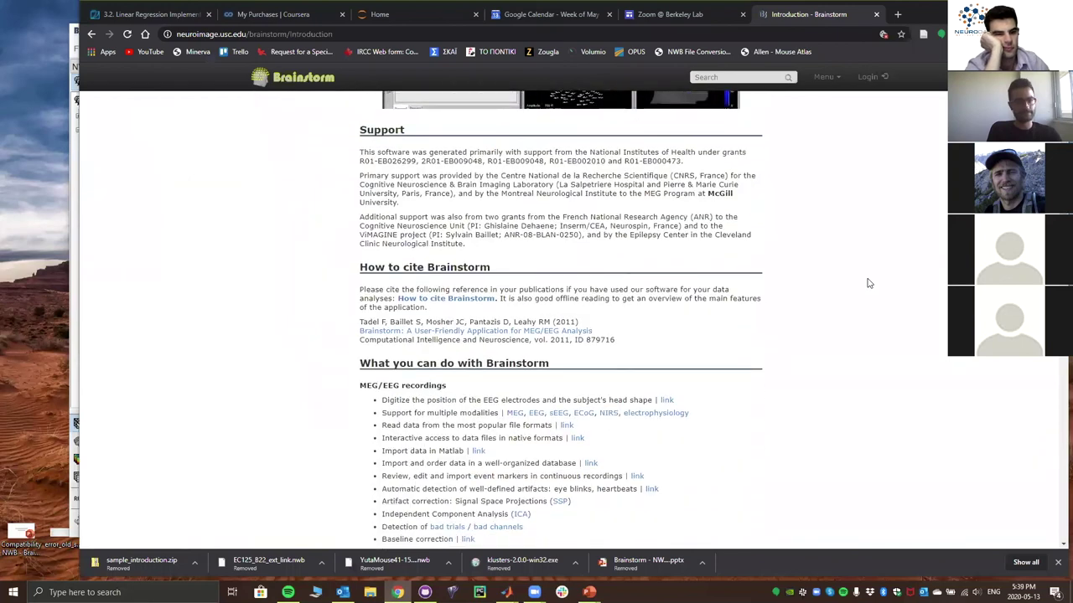
pyautogui.scroll(-7, 868, 283)
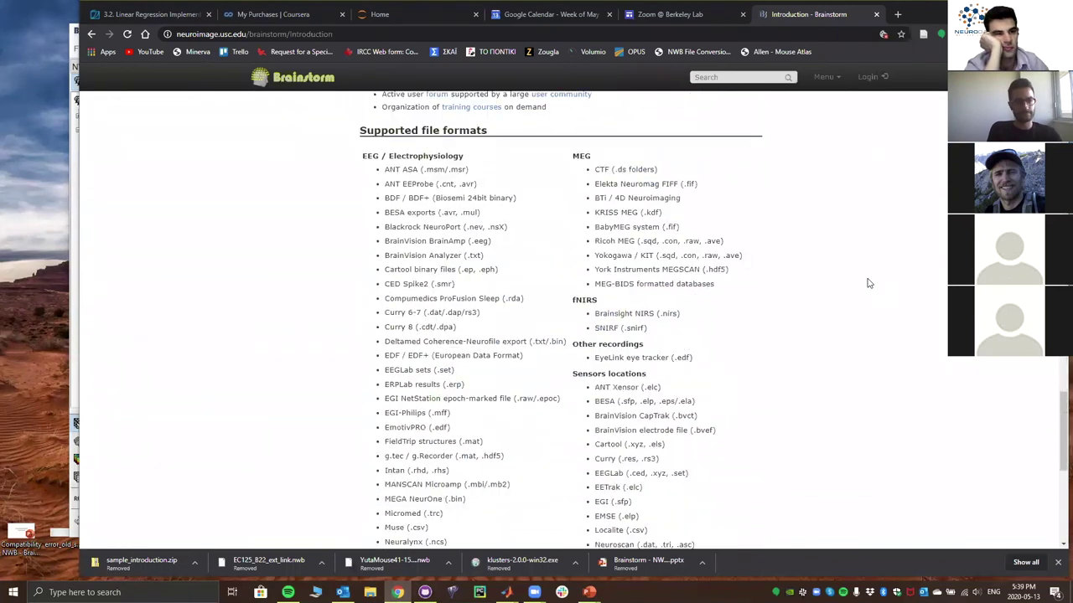
pyautogui.scroll(3, 868, 284)
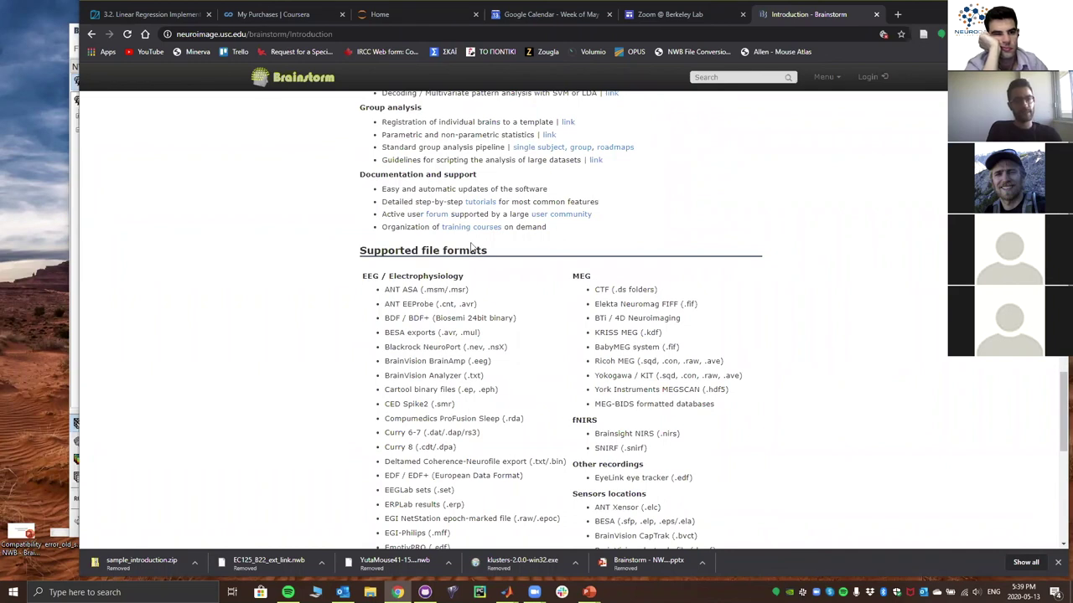
pyautogui.scroll(-1, 704, 268)
pyautogui.scroll(-5, 704, 268)
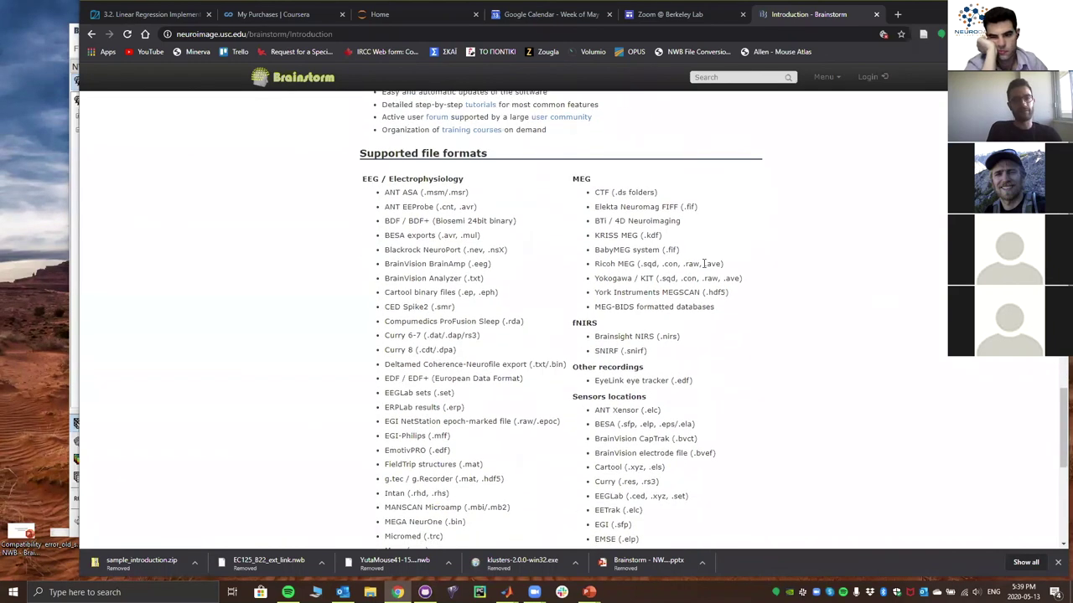
pyautogui.scroll(-1, 704, 268)
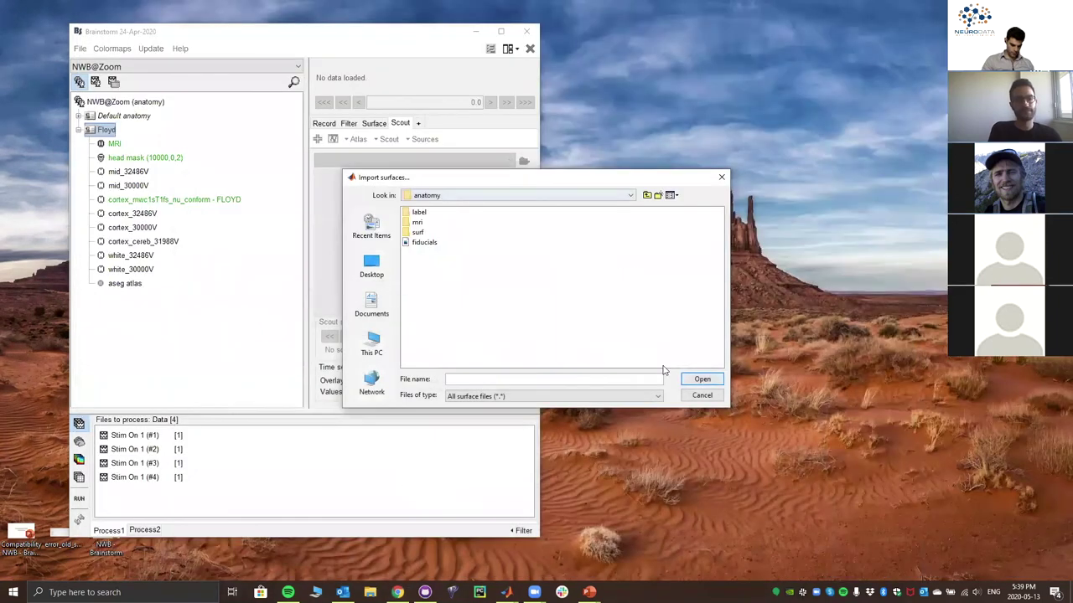
pyautogui.click(702, 396)
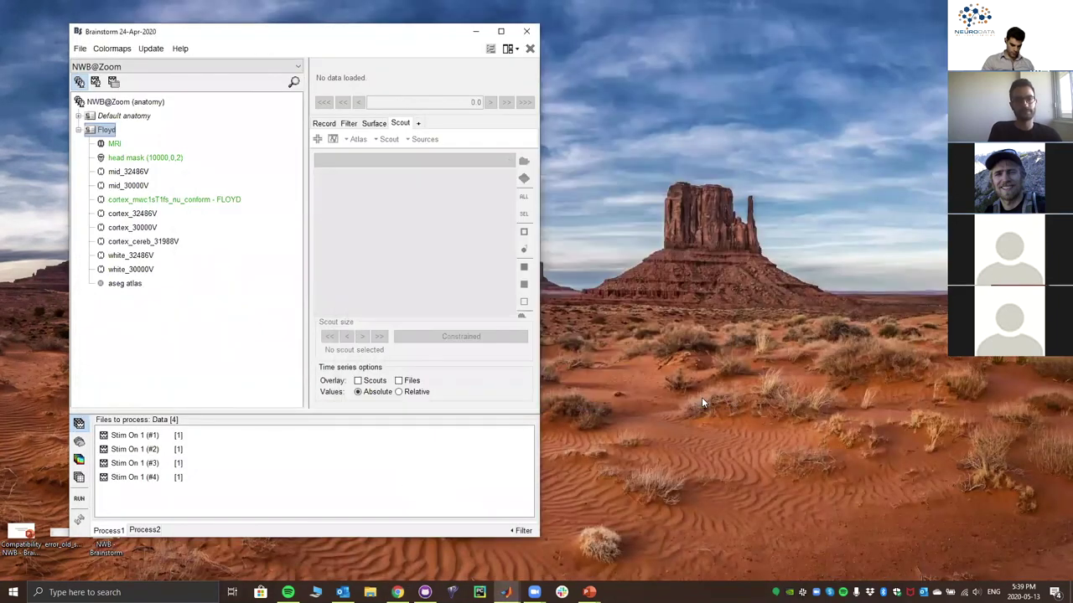
pyautogui.click(633, 347)
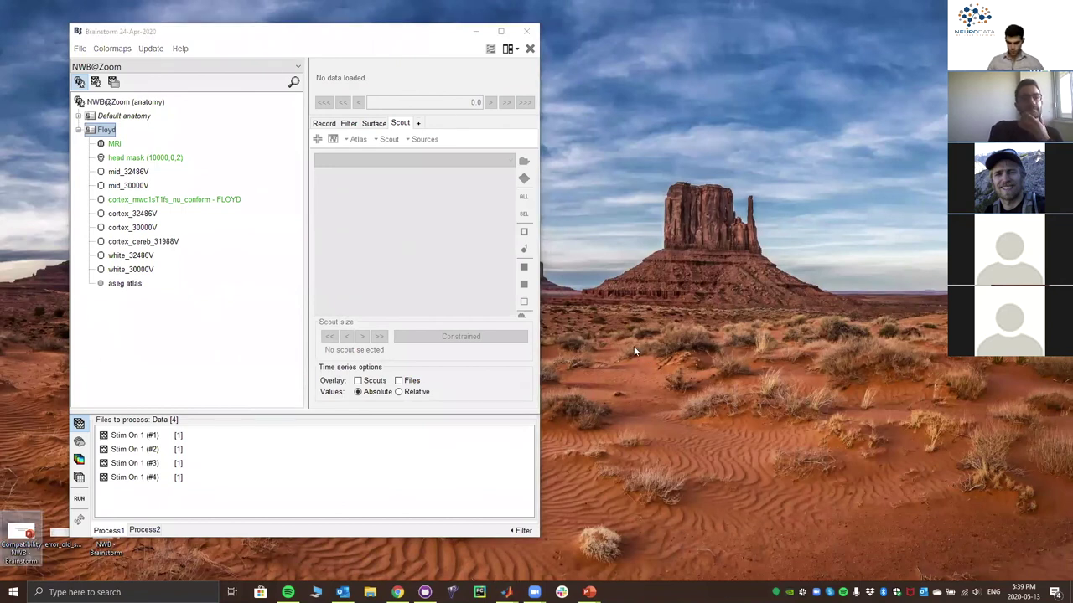